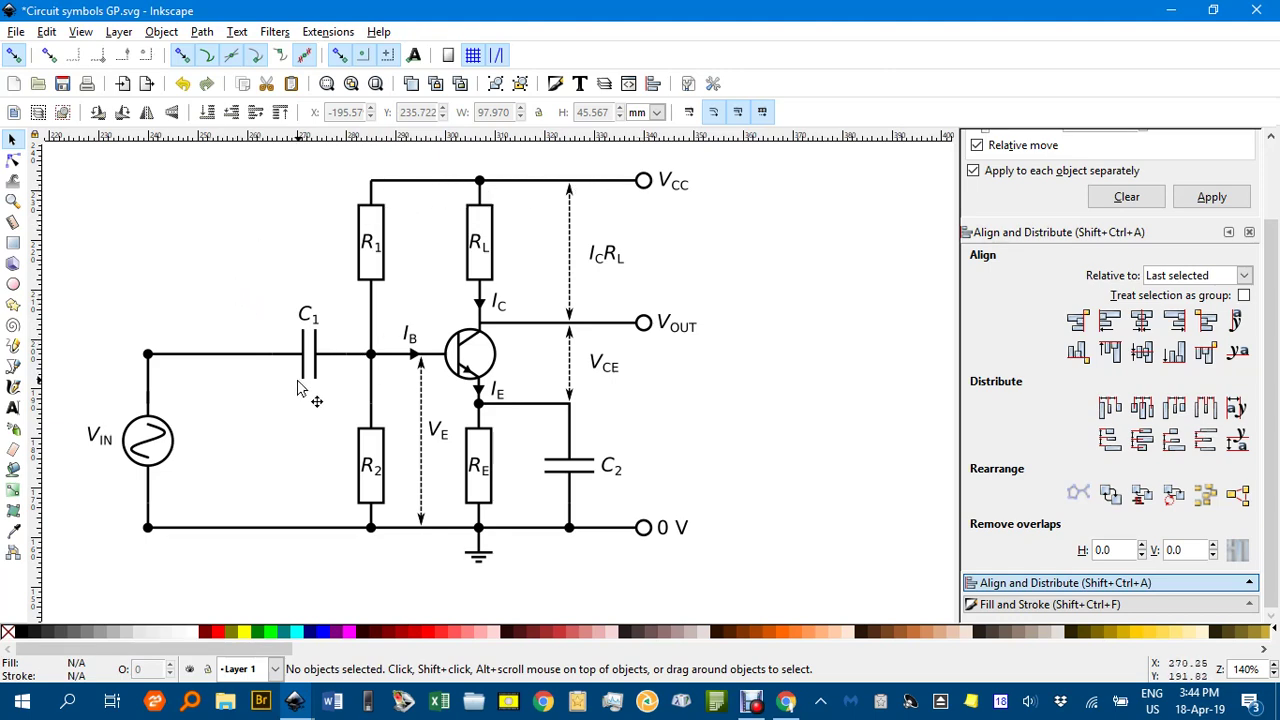
Step: Pan to the symbol library sheet and zoom to 140% over its top symbol rows
{"action": "left_click_drag", "start_coordinate": [193, 408], "coordinate": [976, 420]}
{"action": "scroll", "coordinate": [771, 420], "scroll_direction": "down", "scroll_amount": 2, "text": "ctrl"}
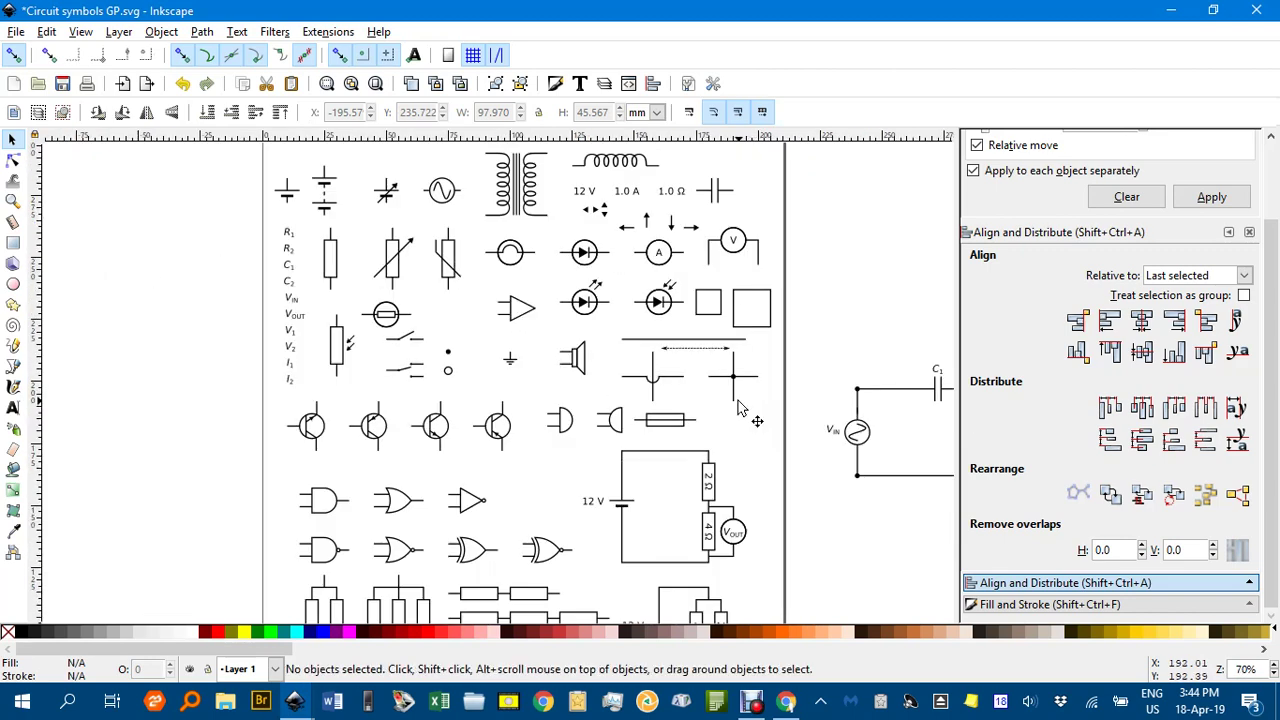
{"action": "left_click_drag", "start_coordinate": [757, 420], "coordinate": [715, 414]}
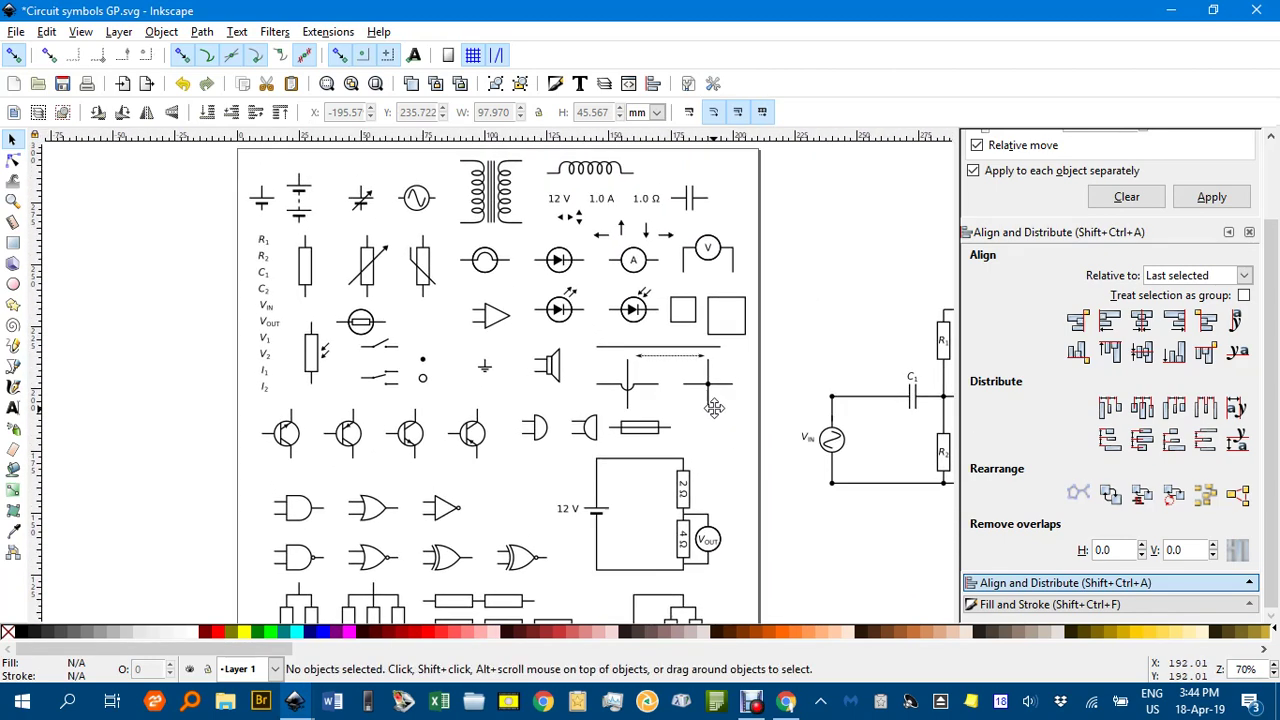
{"action": "mouse_move", "coordinate": [415, 327]}
{"action": "left_mouse_down"}
{"action": "mouse_move", "coordinate": [612, 351]}
{"action": "mouse_move", "coordinate": [389, 290]}
{"action": "left_mouse_up"}
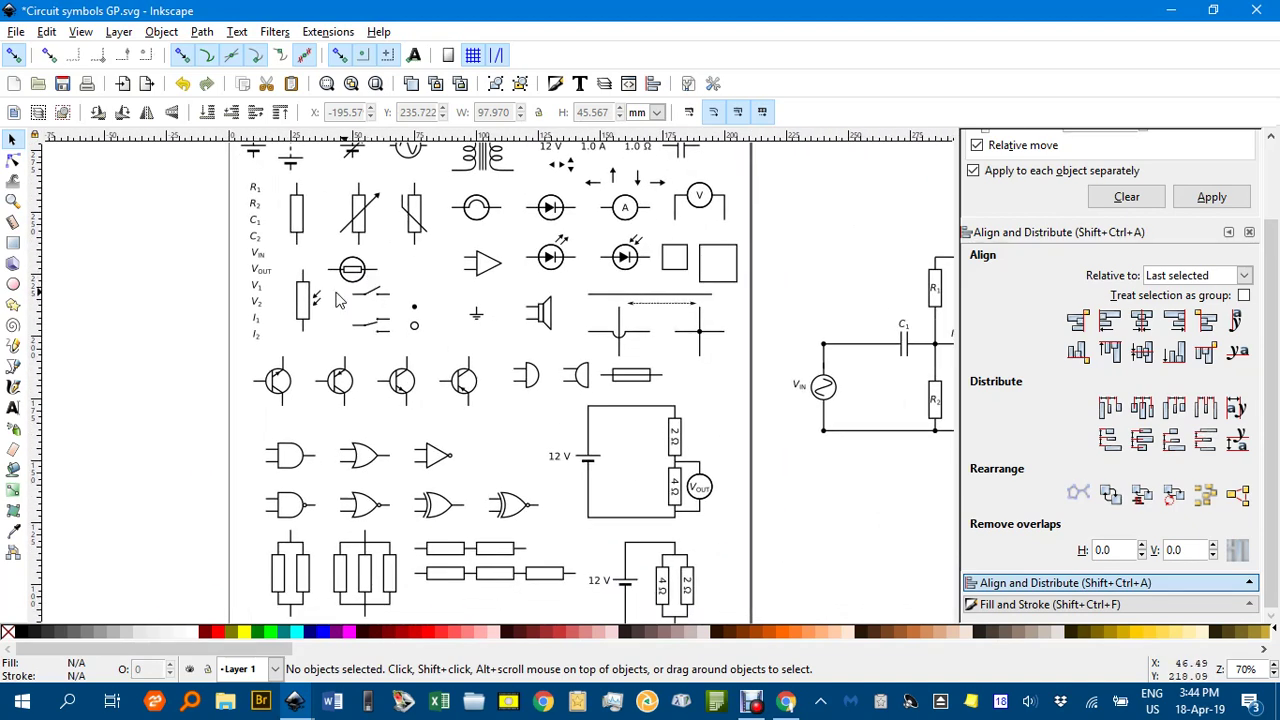
{"action": "scroll", "coordinate": [335, 276], "scroll_direction": "up", "scroll_amount": 2}
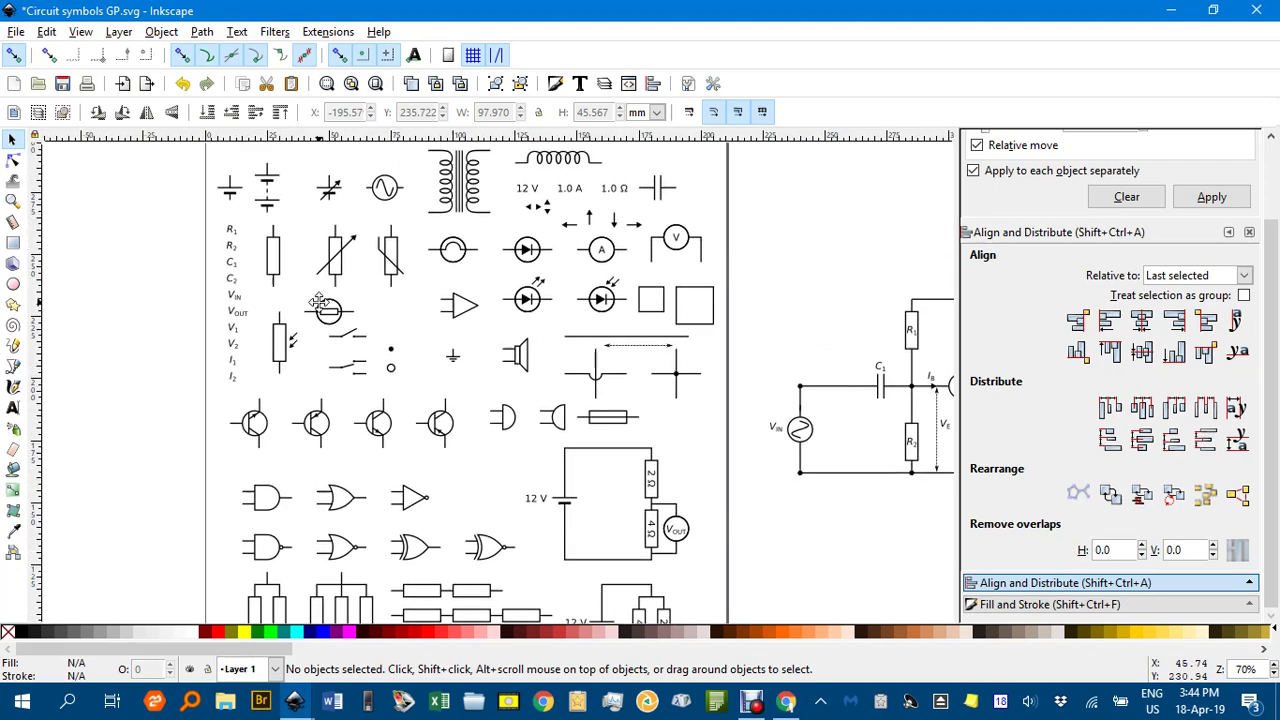
{"action": "scroll", "coordinate": [283, 290], "scroll_direction": "up", "scroll_amount": 2}
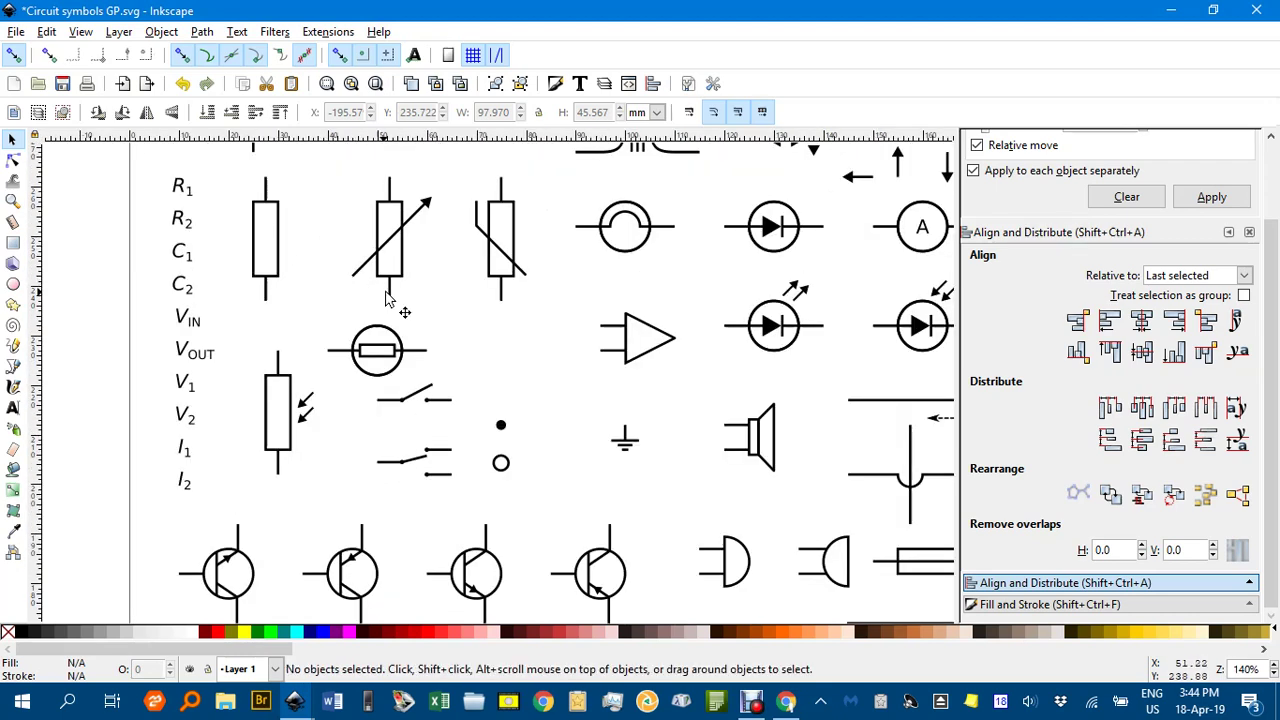
Step: Select the AC source, plain resistor and capacitor symbols together
{"action": "left_click_drag", "start_coordinate": [431, 306], "coordinate": [437, 422]}
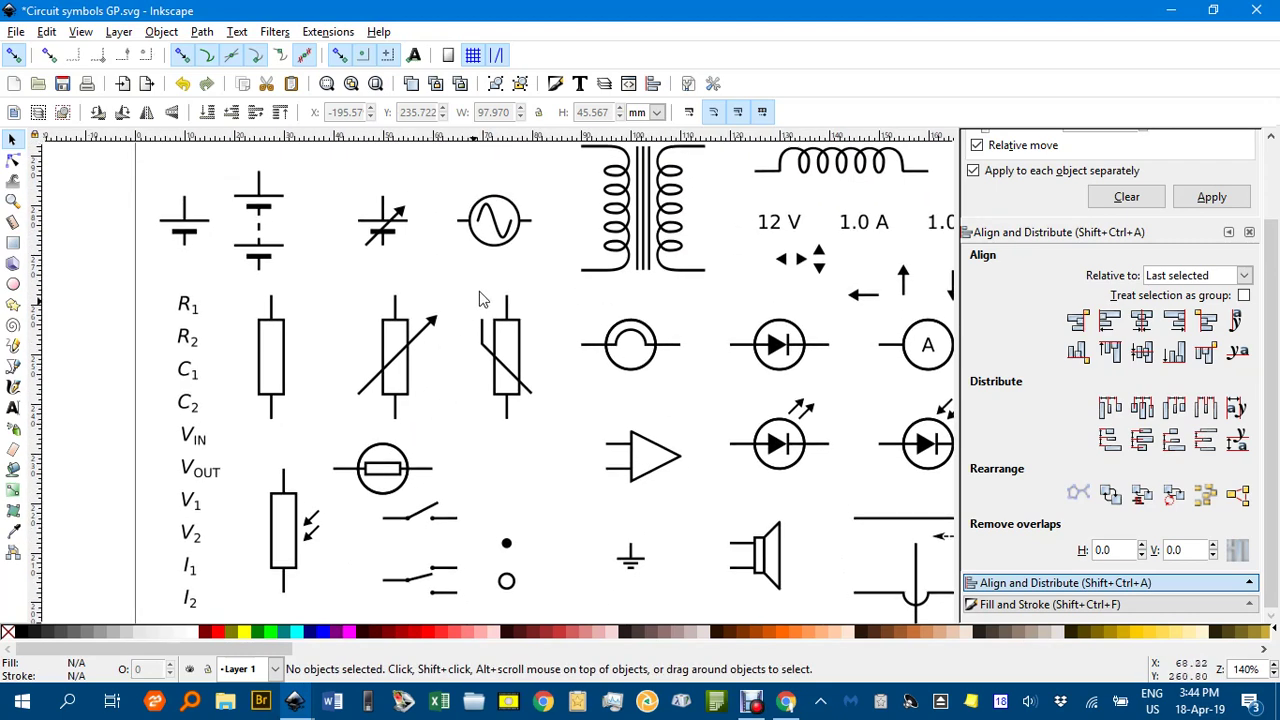
{"action": "left_click", "coordinate": [508, 242]}
{"action": "left_click", "coordinate": [286, 358], "text": "shift"}
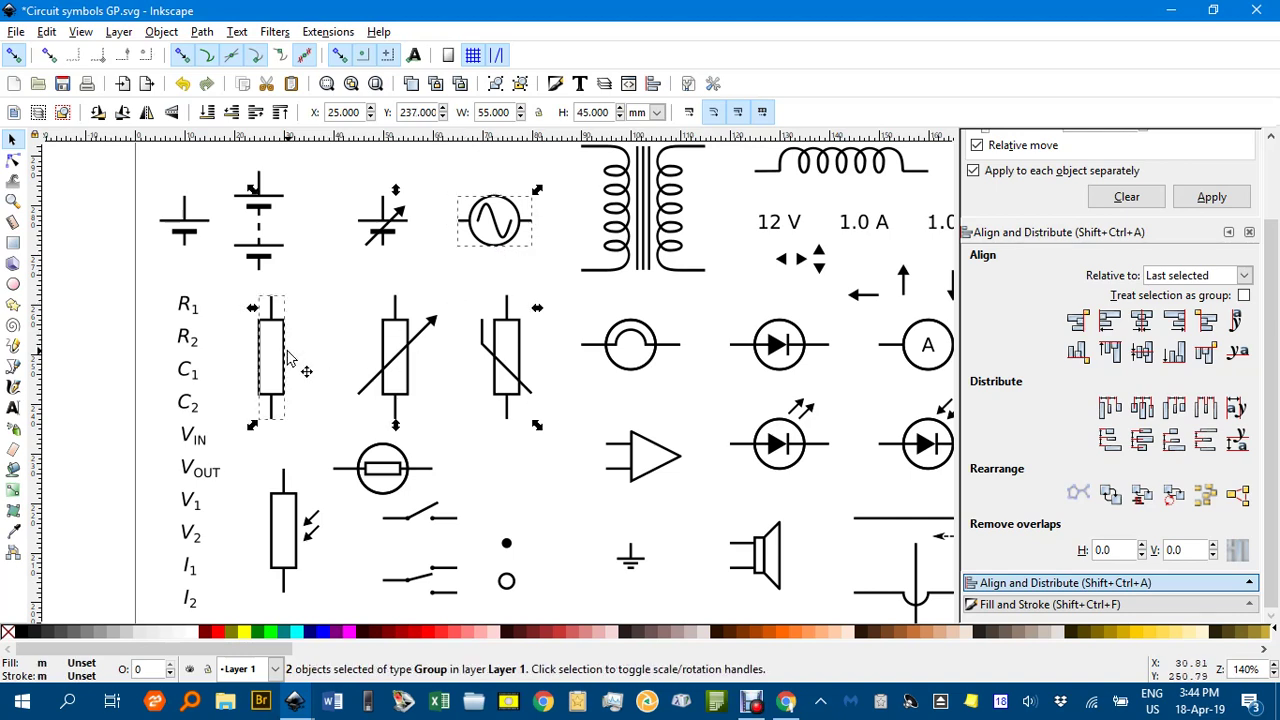
{"action": "left_click_drag", "start_coordinate": [766, 272], "coordinate": [386, 394]}
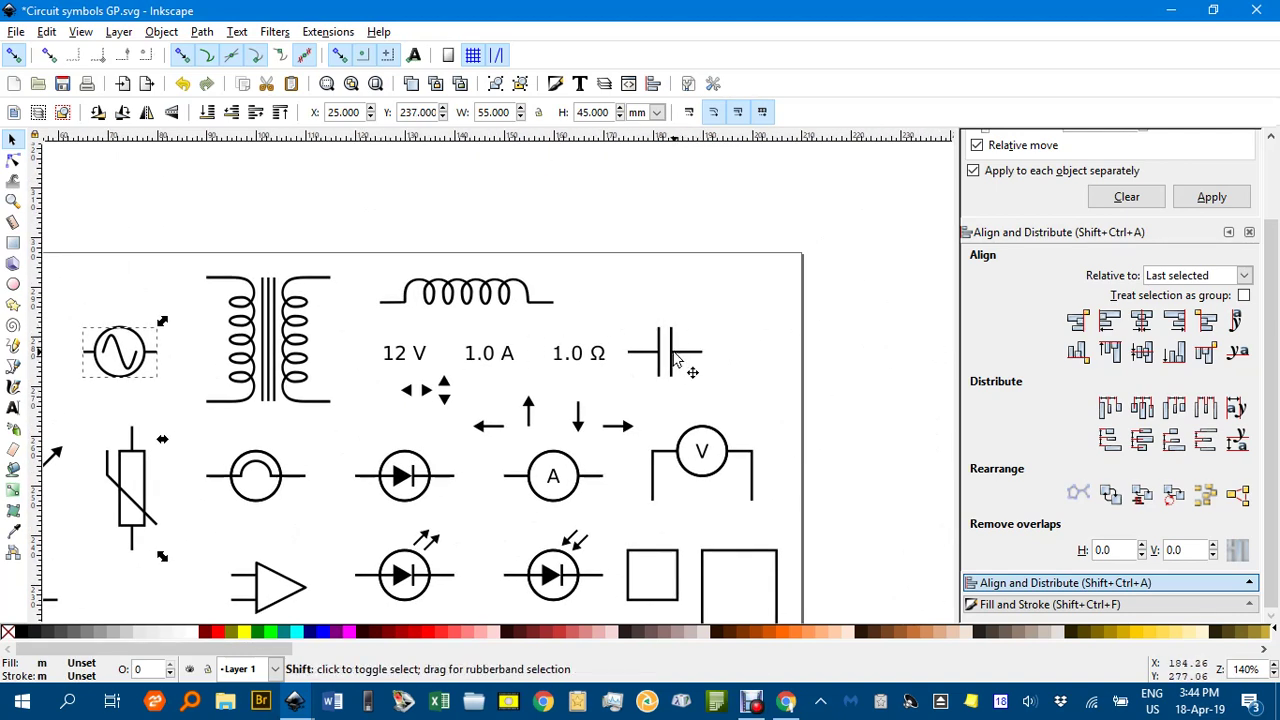
{"action": "left_click", "coordinate": [686, 364], "text": "shift"}
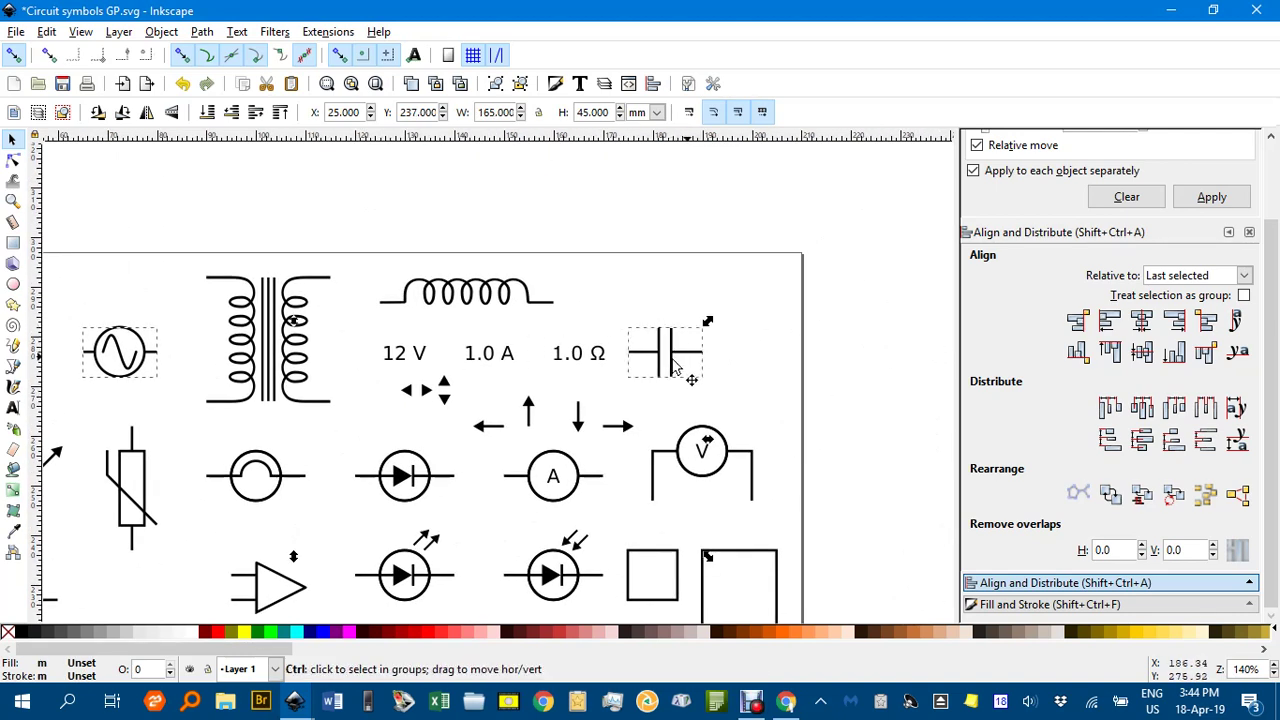
Step: Paste copies of the three selected symbols into an empty area of the canvas
{"action": "left_click_drag", "start_coordinate": [315, 358], "coordinate": [940, 228]}
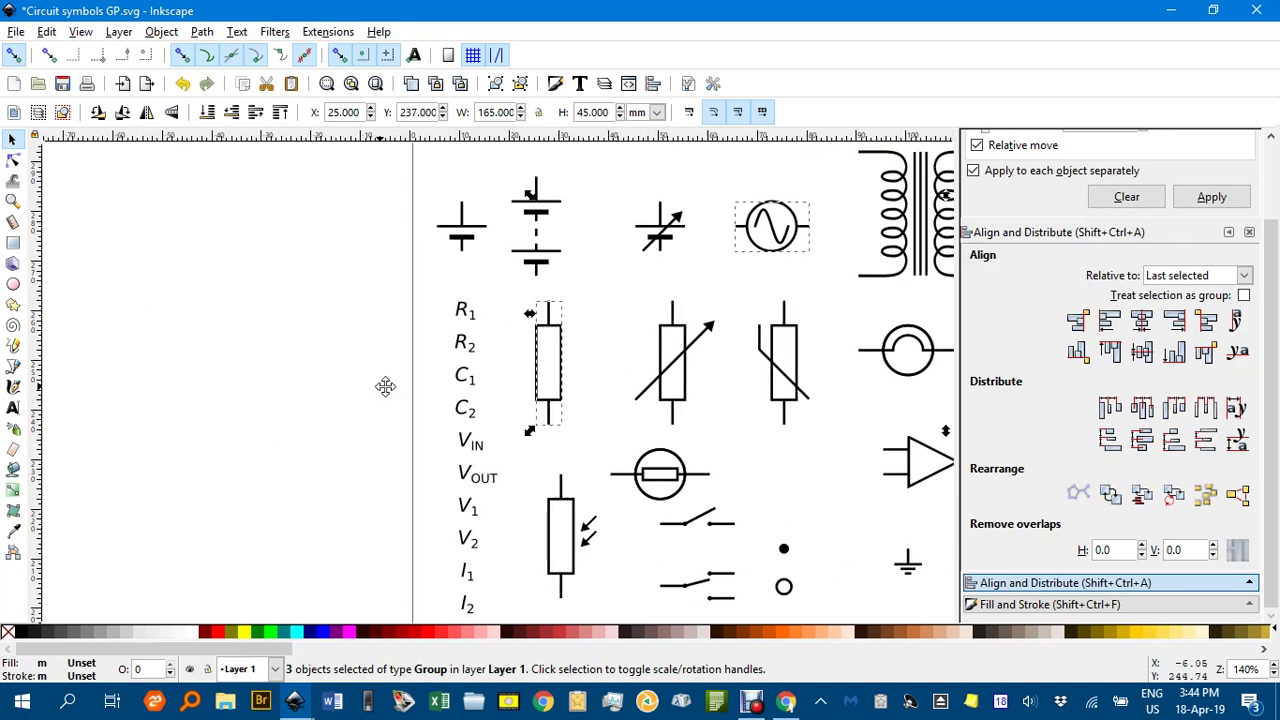
{"action": "left_click_drag", "start_coordinate": [386, 386], "coordinate": [820, 394]}
{"action": "left_click_drag", "start_coordinate": [504, 394], "coordinate": [675, 385]}
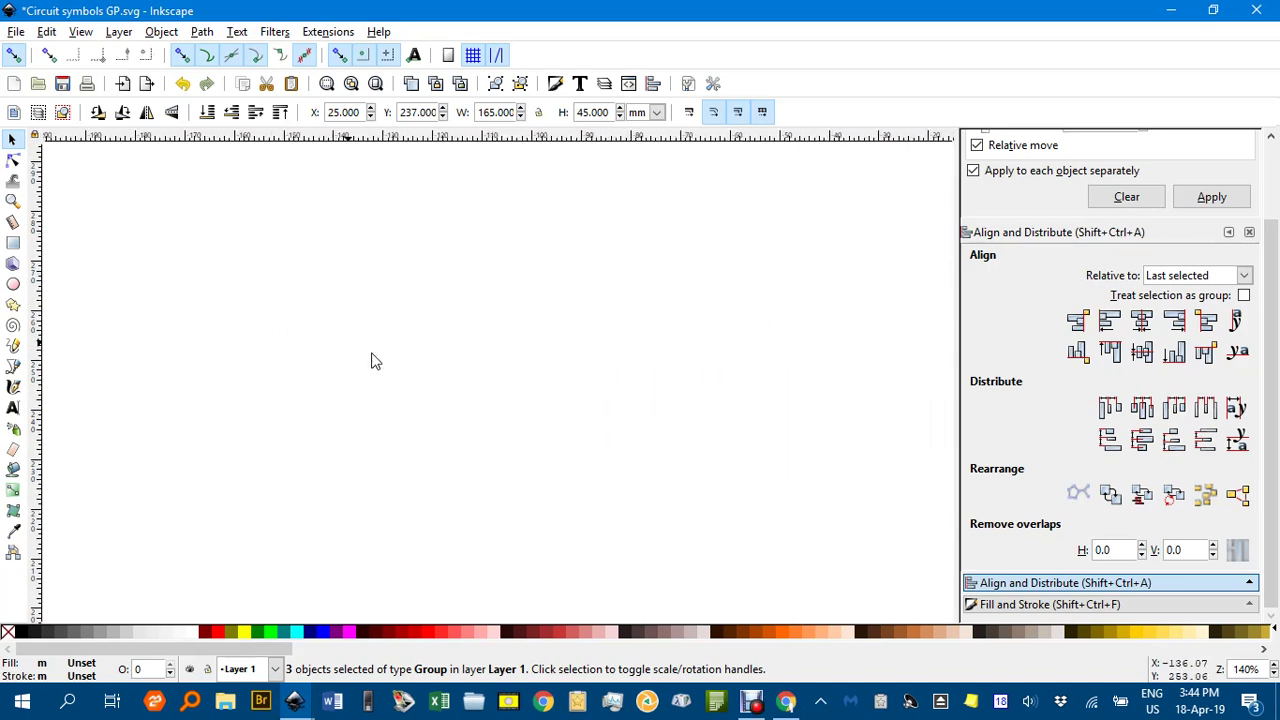
{"action": "key", "text": "ctrl"}
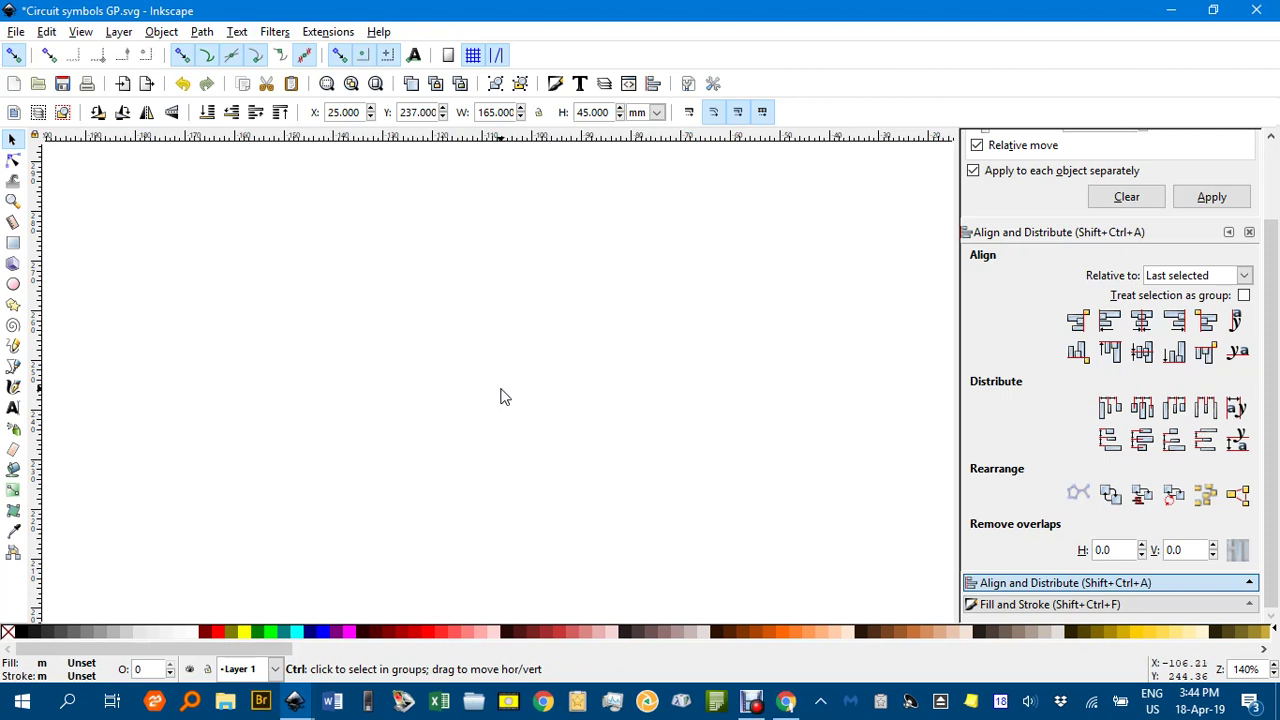
{"action": "key", "text": "ctrl+z"}
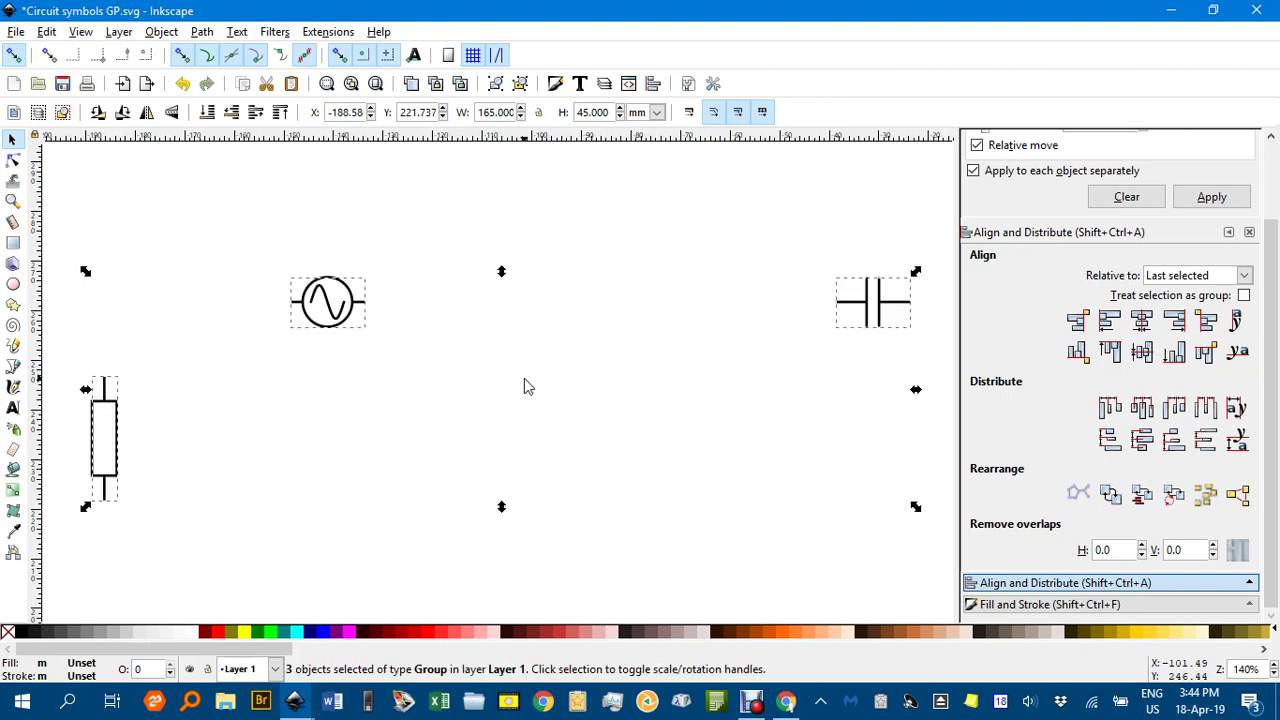
{"action": "left_click", "coordinate": [80, 32]}
Step: Turn on the page grid and confirm its 5 mm spacing in Document Properties
{"action": "left_click", "coordinate": [122, 116]}
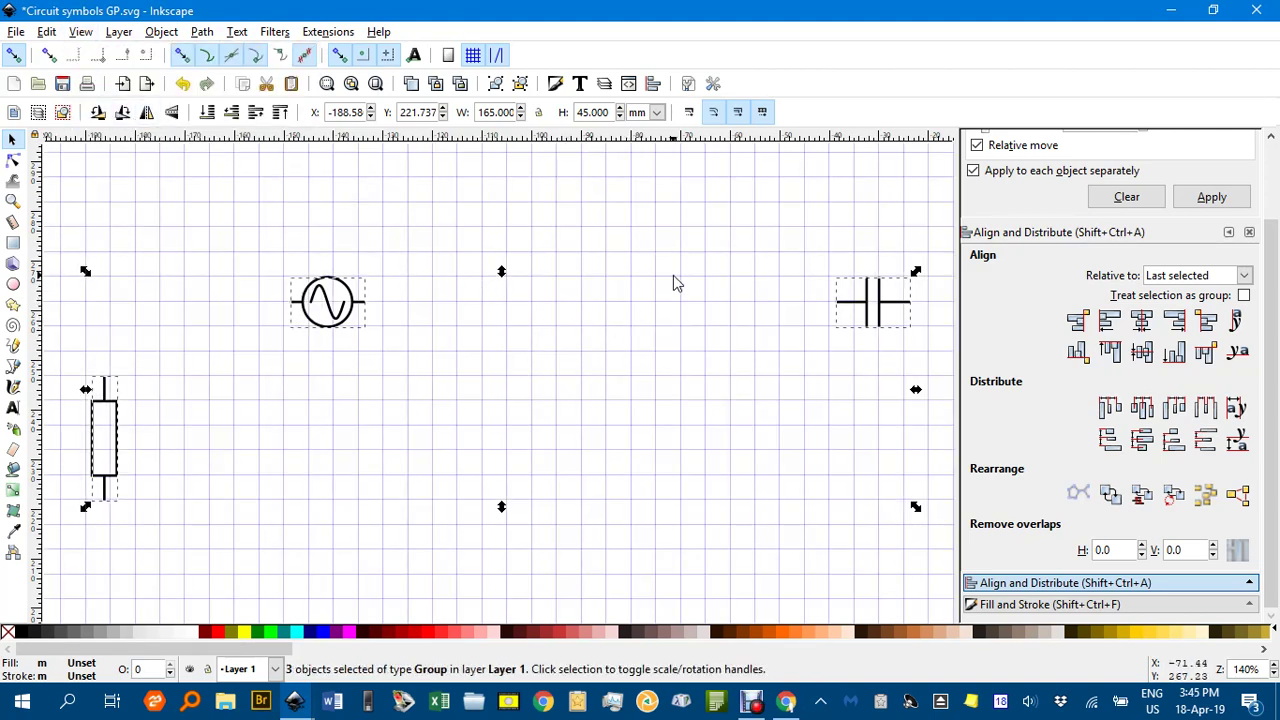
{"action": "left_click", "coordinate": [687, 86]}
{"action": "left_click_drag", "start_coordinate": [1086, 138], "coordinate": [803, 82]}
{"action": "left_click", "coordinate": [792, 130]}
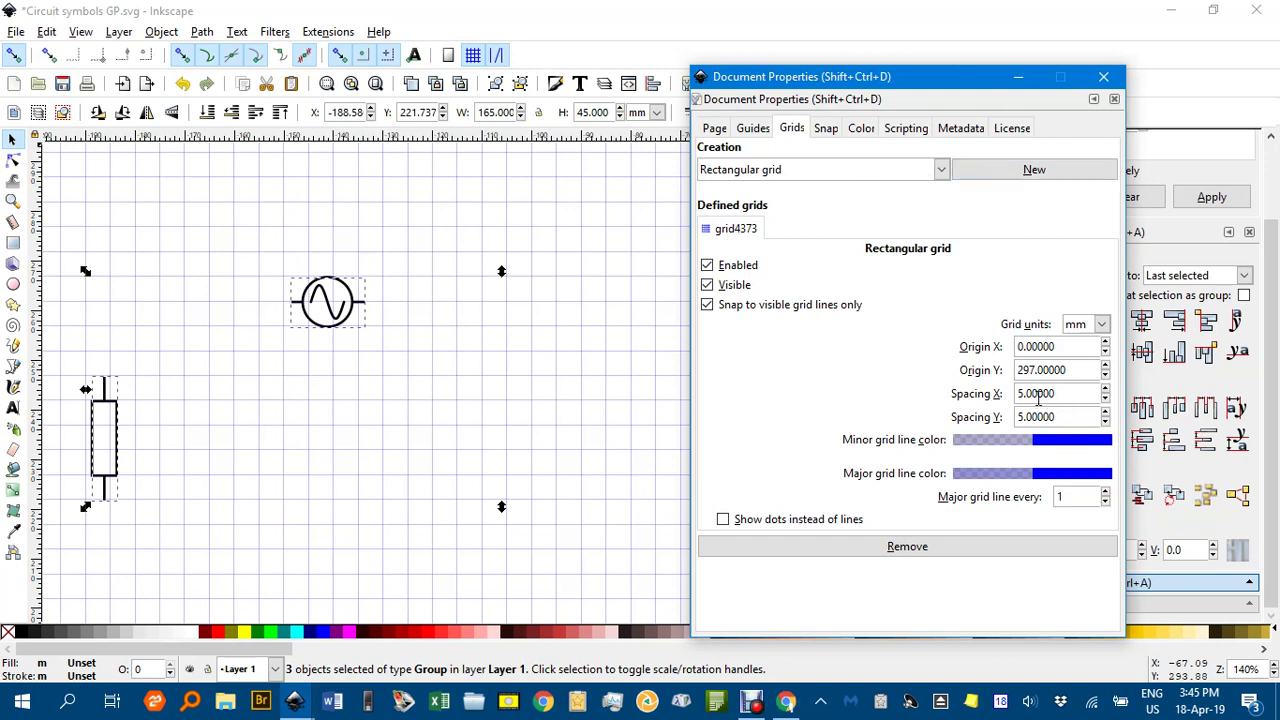
{"action": "left_click", "coordinate": [1103, 76]}
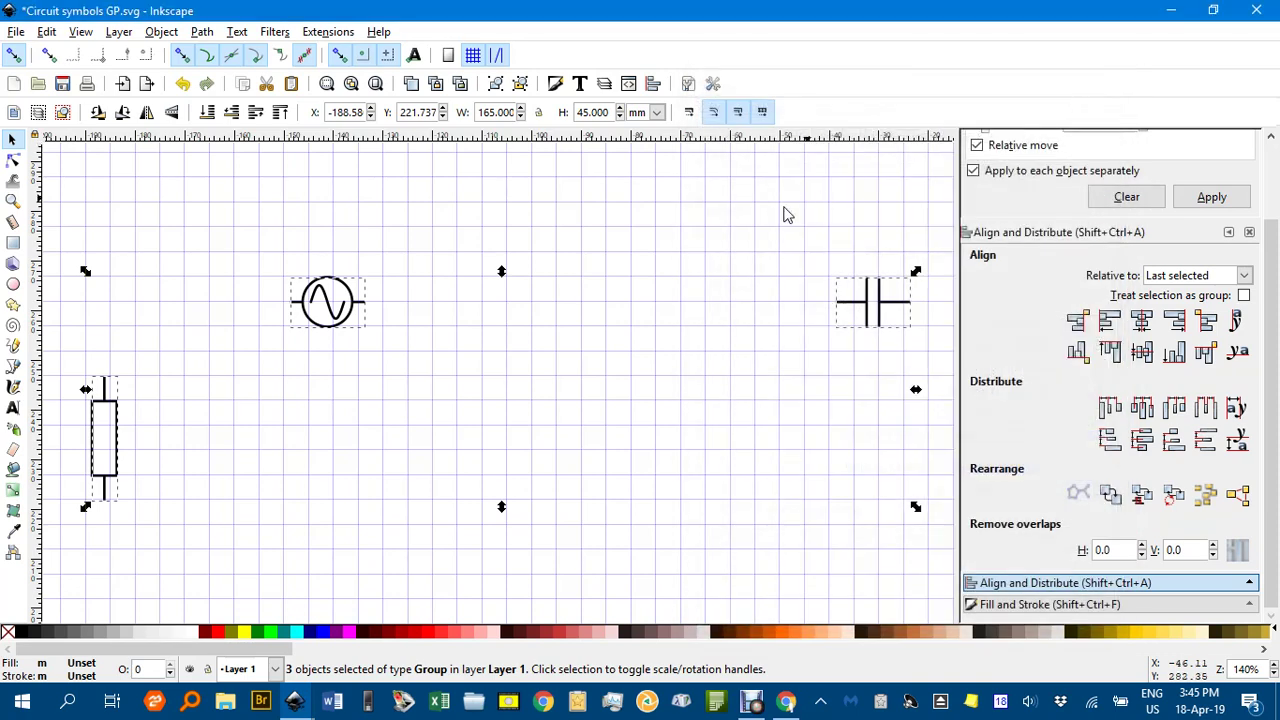
Step: Rotate the copied AC source symbol 90° counter-clockwise so it stands upright
{"action": "left_click", "coordinate": [343, 313]}
{"action": "left_click", "coordinate": [341, 305]}
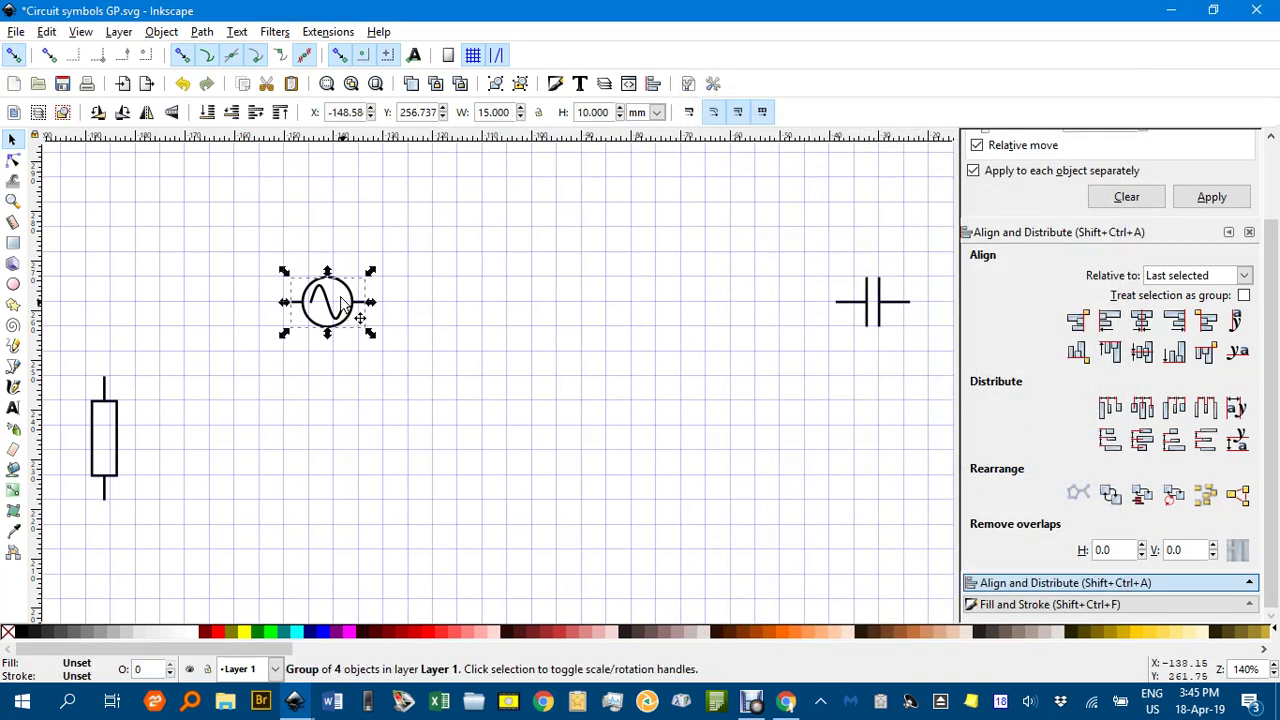
{"action": "left_click", "coordinate": [97, 111]}
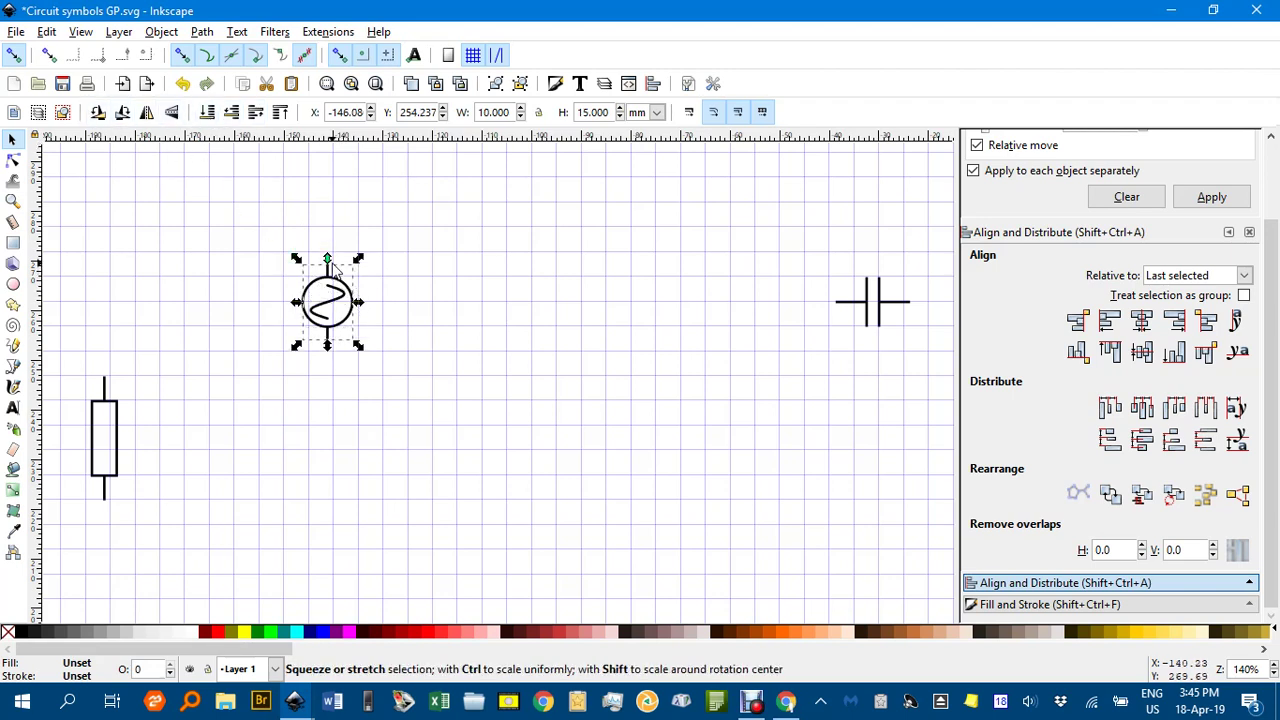
{"action": "mouse_move", "coordinate": [327, 279]}
{"action": "left_mouse_down"}
{"action": "mouse_move", "coordinate": [342, 268]}
{"action": "mouse_move", "coordinate": [336, 284]}
{"action": "left_mouse_up"}
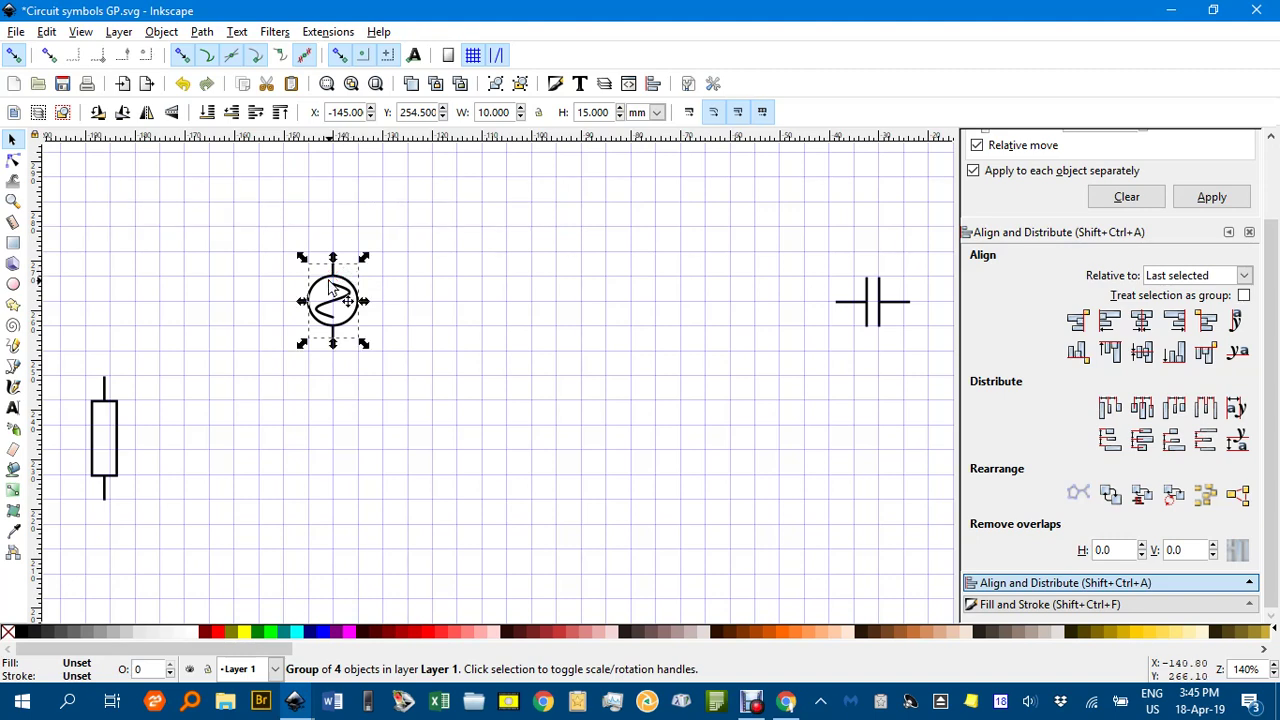
{"action": "scroll", "coordinate": [325, 296], "scroll_direction": "up", "scroll_amount": 3}
{"action": "left_click", "coordinate": [371, 251]}
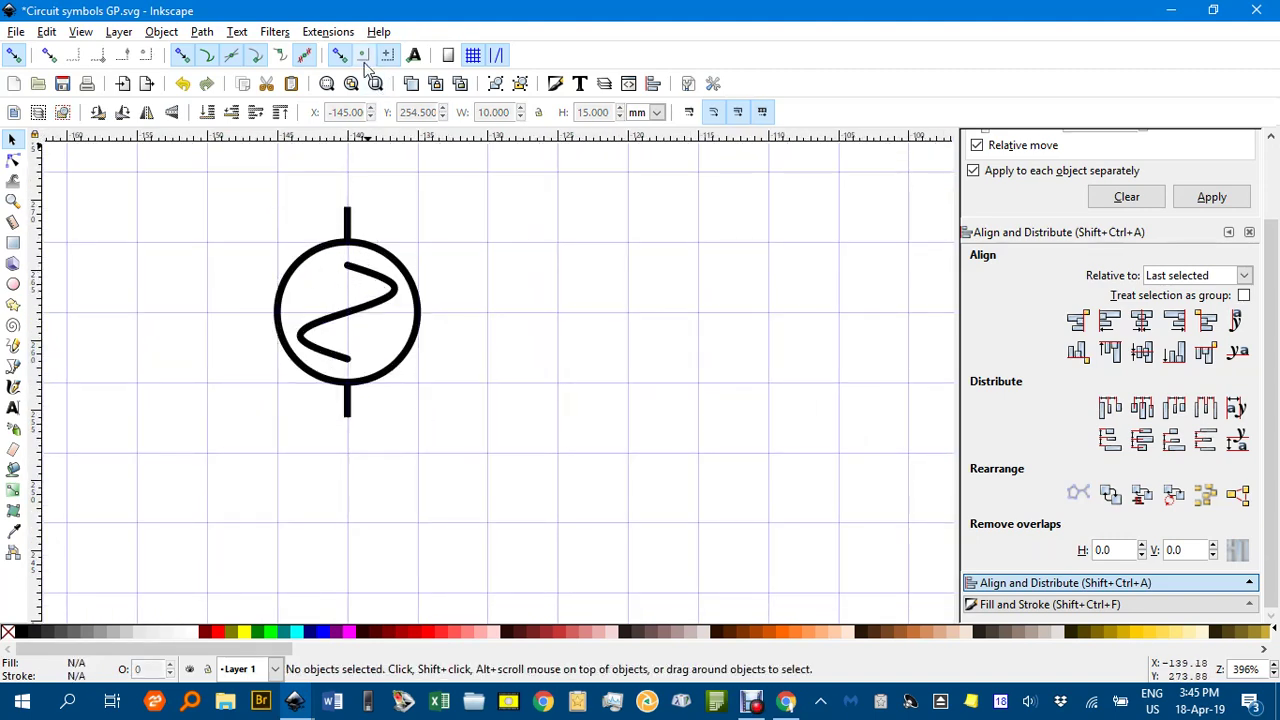
Step: Enable snapping to grids and snap the AC source to X -145, Y 257
{"action": "left_click", "coordinate": [302, 56]}
{"action": "scroll", "coordinate": [377, 220], "scroll_direction": "up", "scroll_amount": 1}
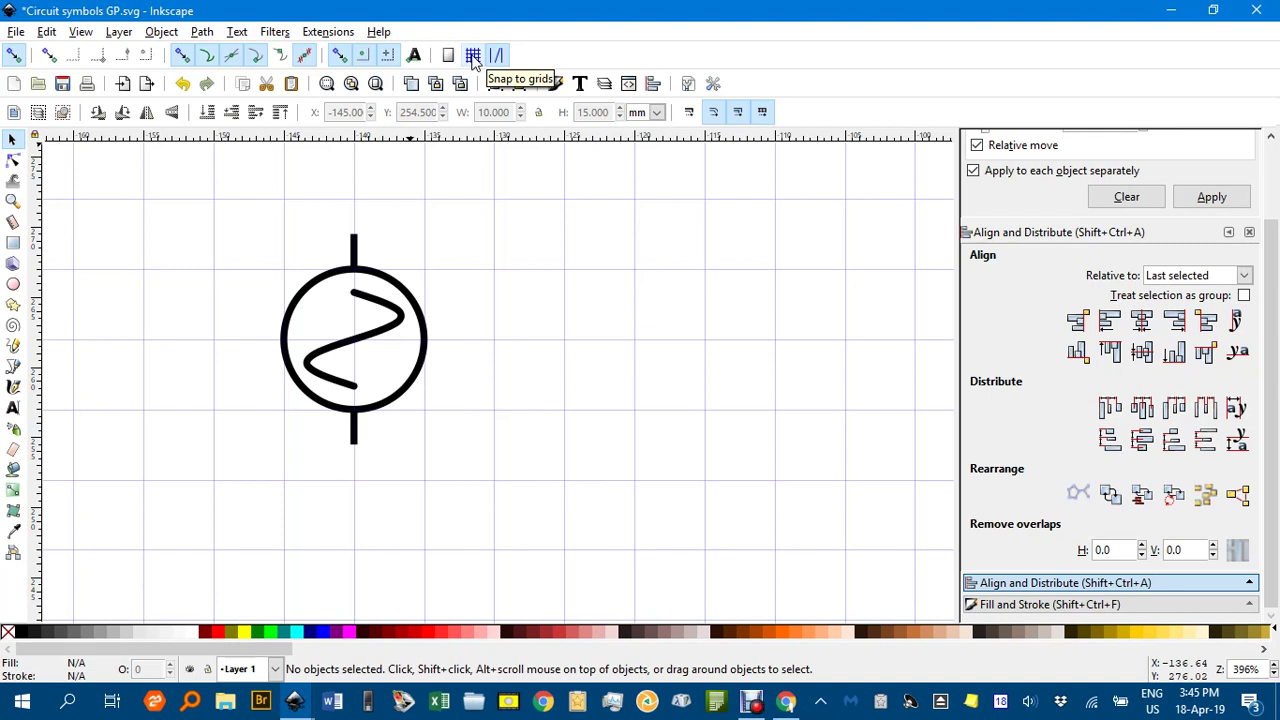
{"action": "left_click", "coordinate": [473, 55]}
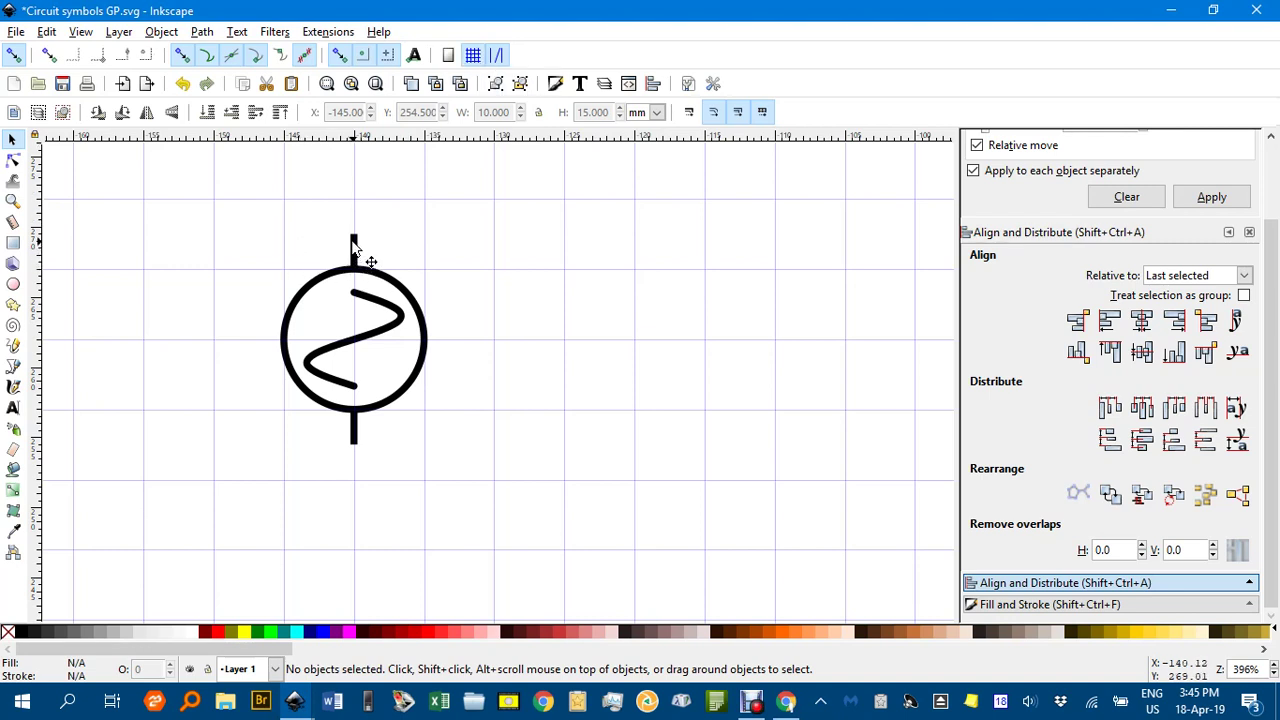
{"action": "left_click_drag", "start_coordinate": [353, 245], "coordinate": [370, 217]}
{"action": "left_click", "coordinate": [403, 220]}
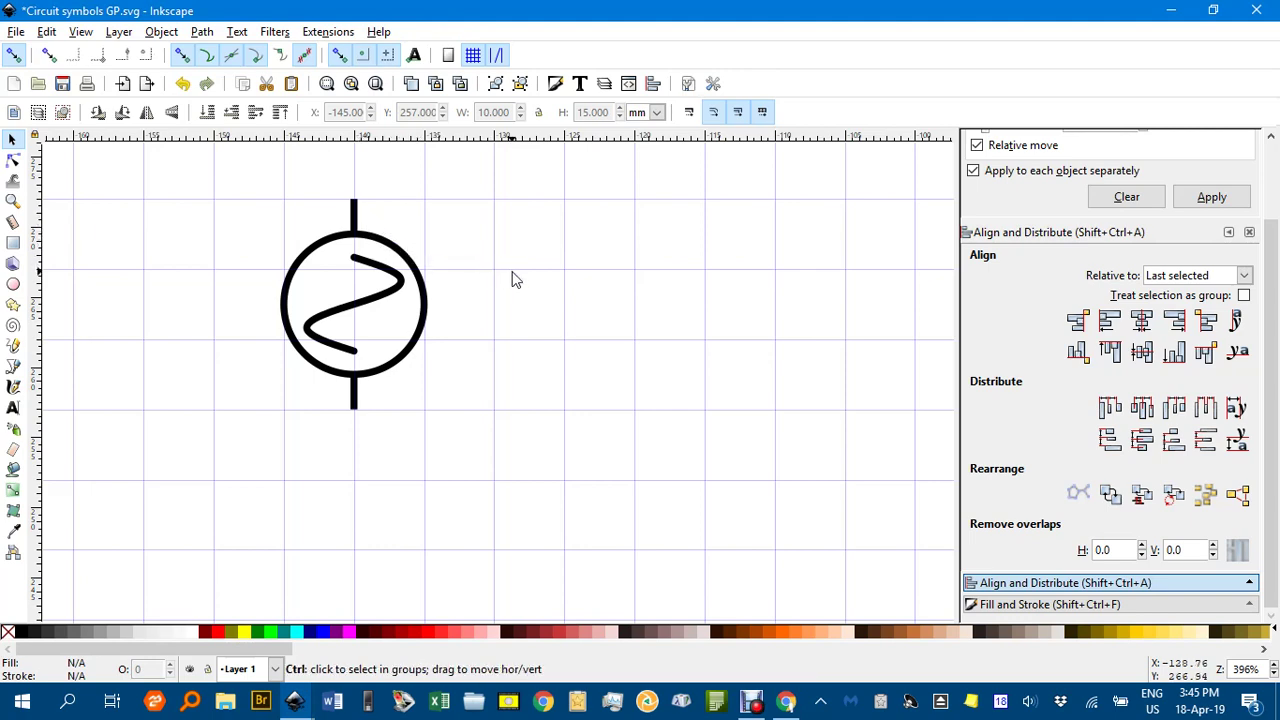
Step: Extend the AC source's top lead up to a grid line with the Node tool
{"action": "left_click_drag", "start_coordinate": [514, 277], "coordinate": [513, 357]}
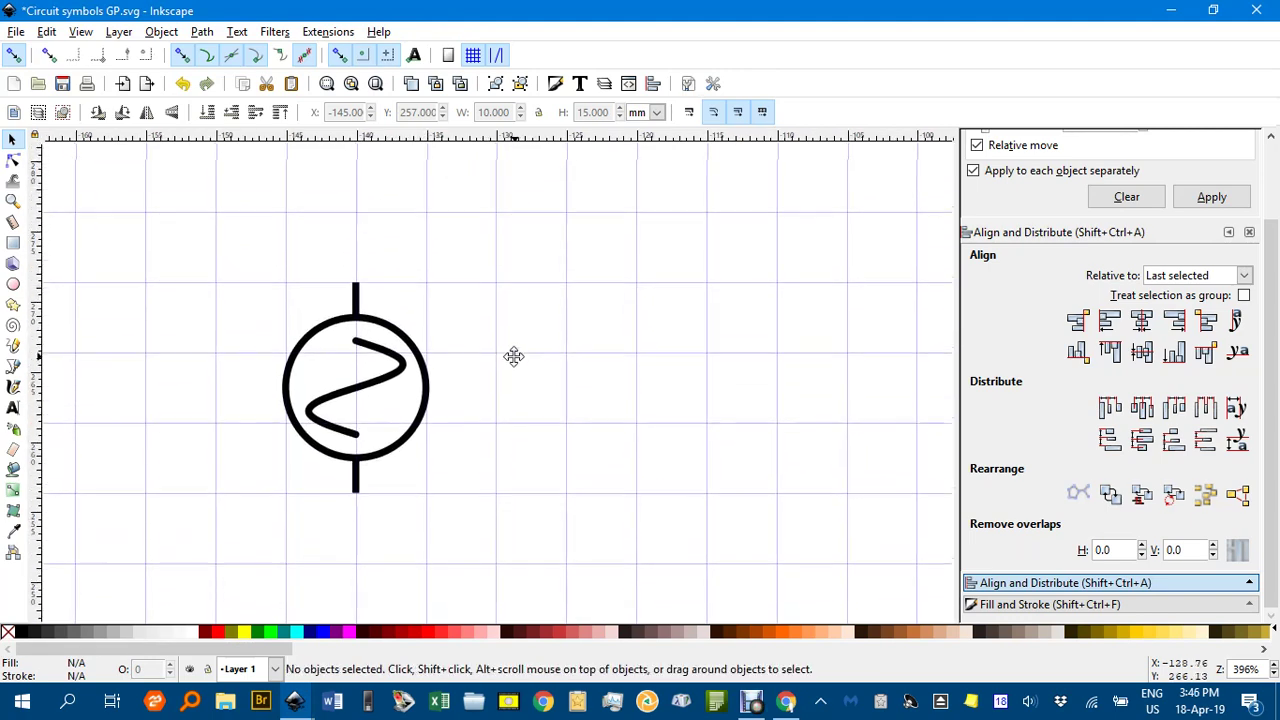
{"action": "left_click", "coordinate": [370, 322]}
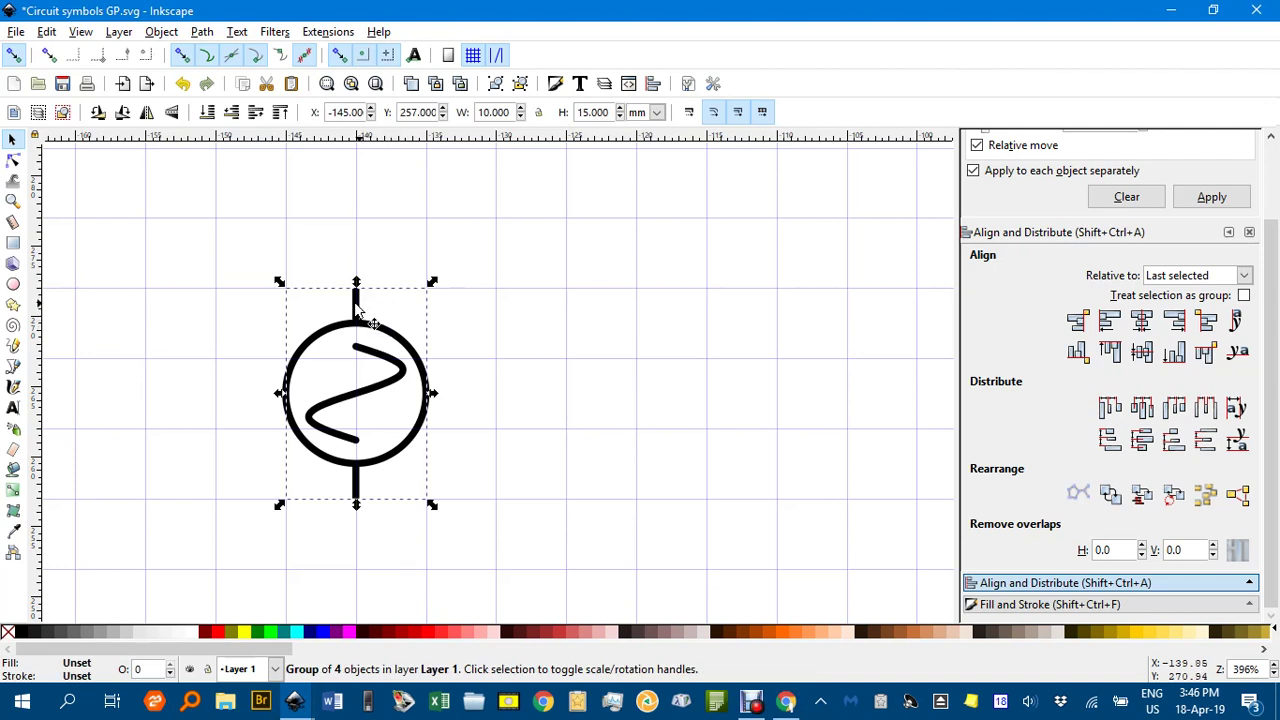
{"action": "left_click", "coordinate": [354, 300], "text": "ctrl"}
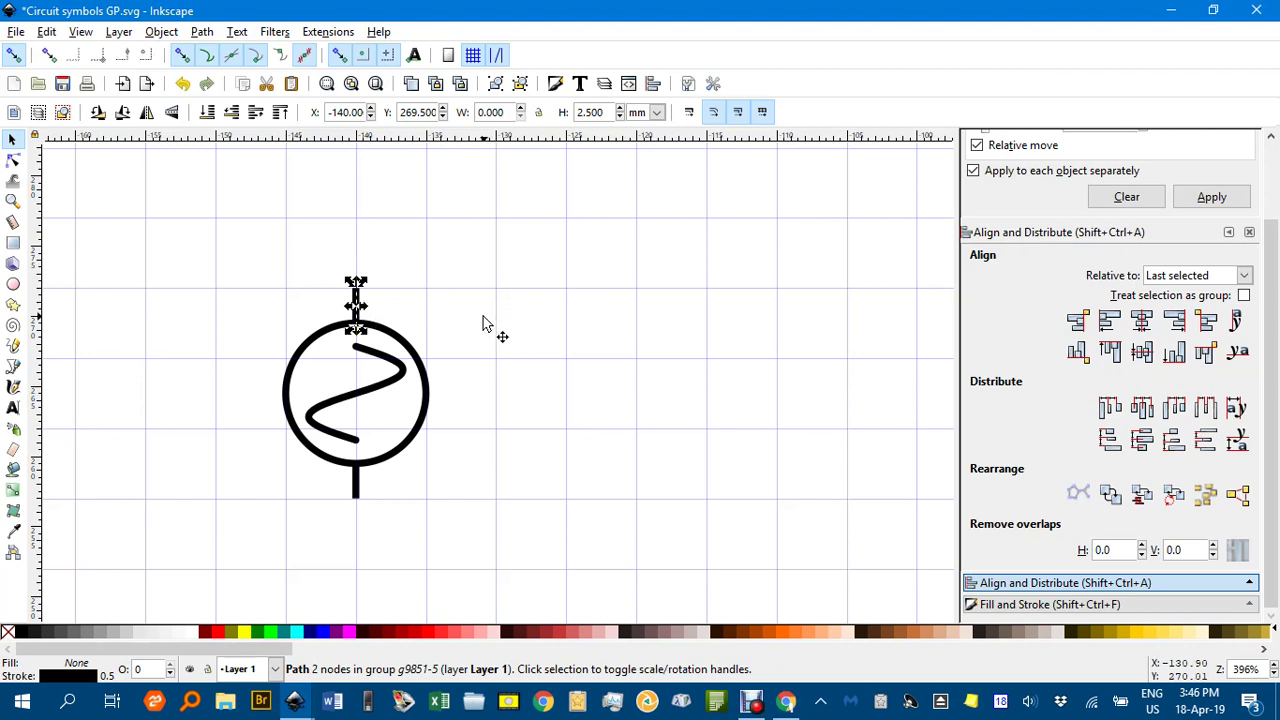
{"action": "key", "text": "n"}
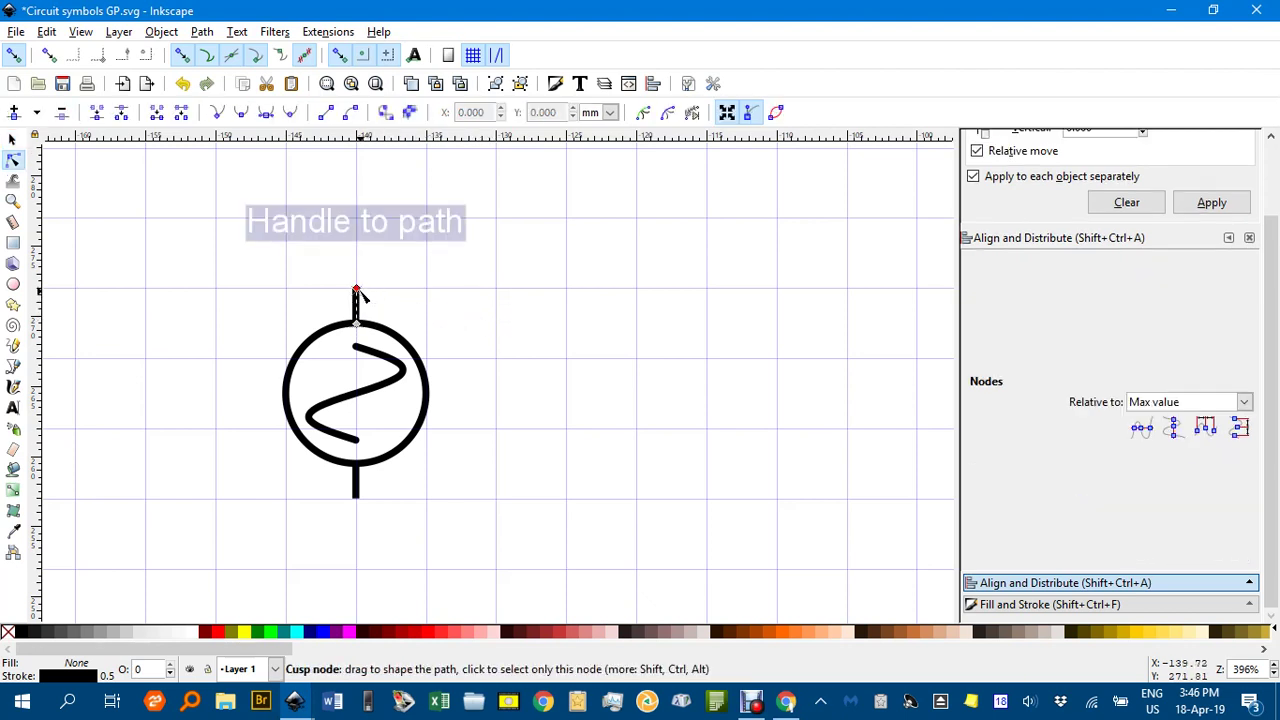
{"action": "left_click_drag", "start_coordinate": [358, 291], "coordinate": [372, 230]}
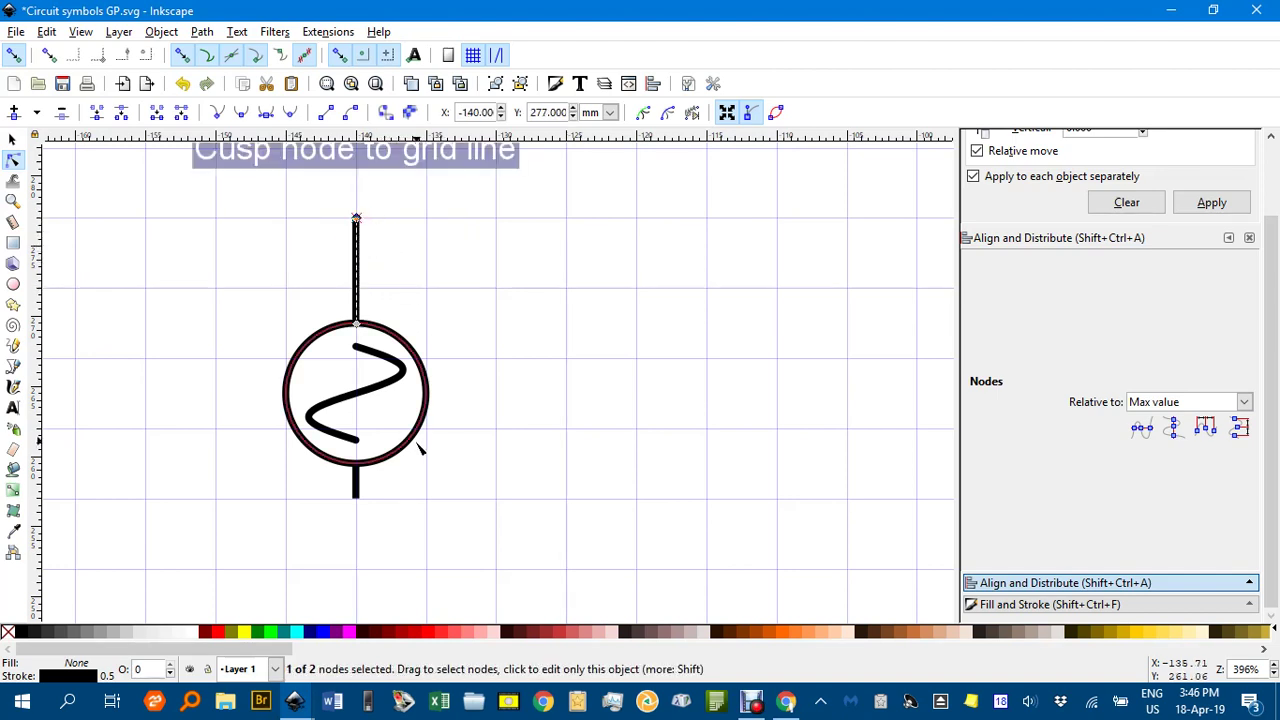
Step: Extend the AC source's bottom lead down onto a grid line, then deselect the symbol
{"action": "scroll", "coordinate": [486, 349], "scroll_direction": "down", "scroll_amount": 5}
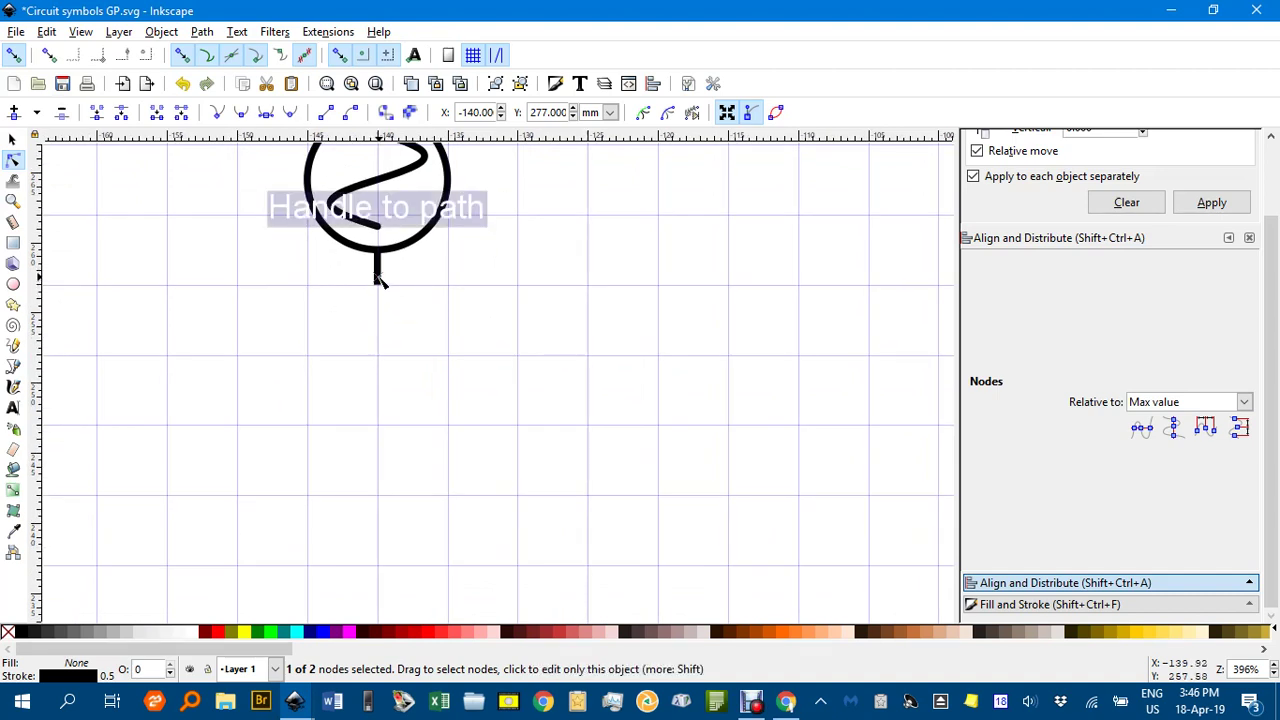
{"action": "left_click", "coordinate": [378, 280]}
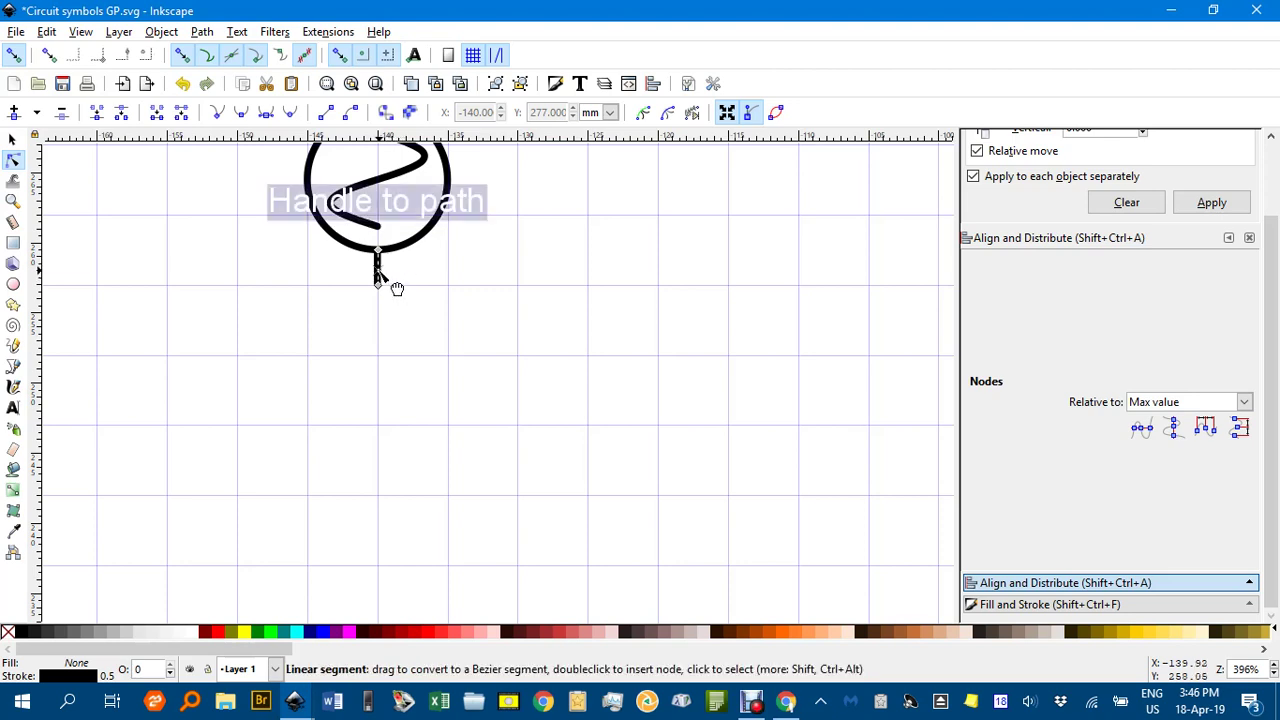
{"action": "left_click_drag", "start_coordinate": [379, 288], "coordinate": [378, 356]}
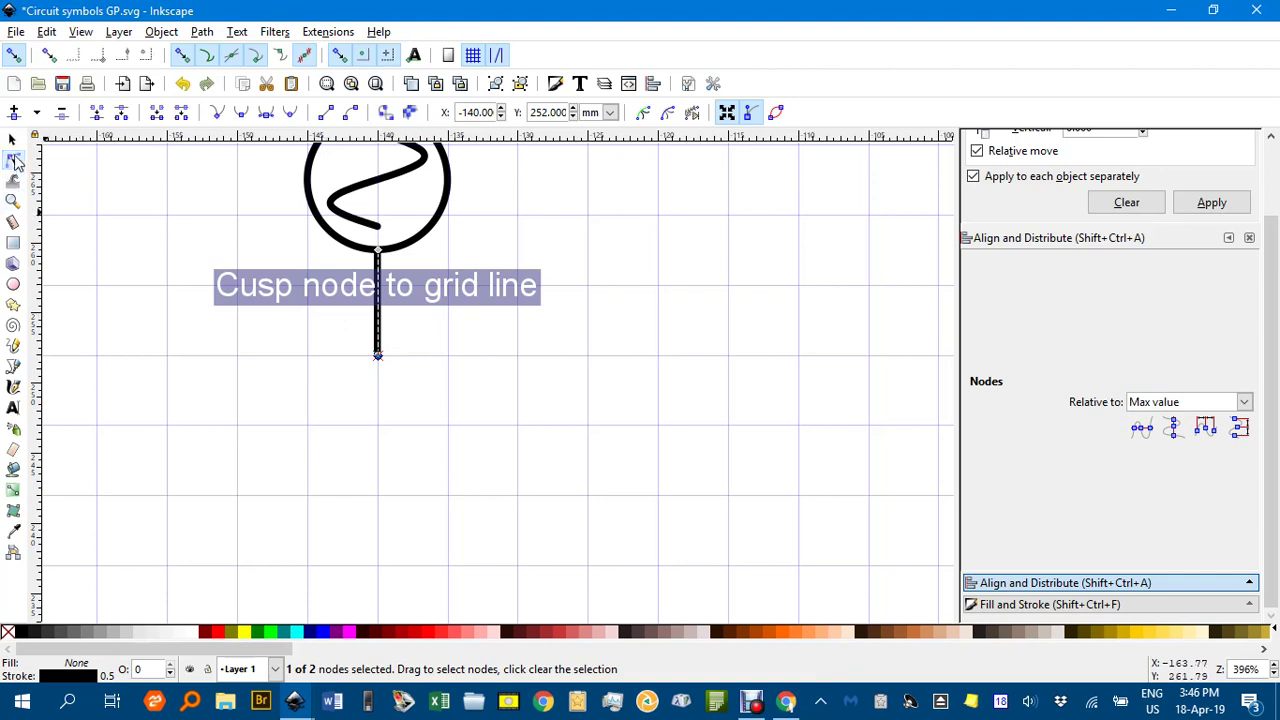
{"action": "left_click", "coordinate": [12, 138]}
{"action": "left_click", "coordinate": [151, 194]}
{"action": "scroll", "coordinate": [521, 371], "scroll_direction": "up", "scroll_amount": 1}
{"action": "scroll", "coordinate": [521, 371], "scroll_direction": "up", "scroll_amount": 4}
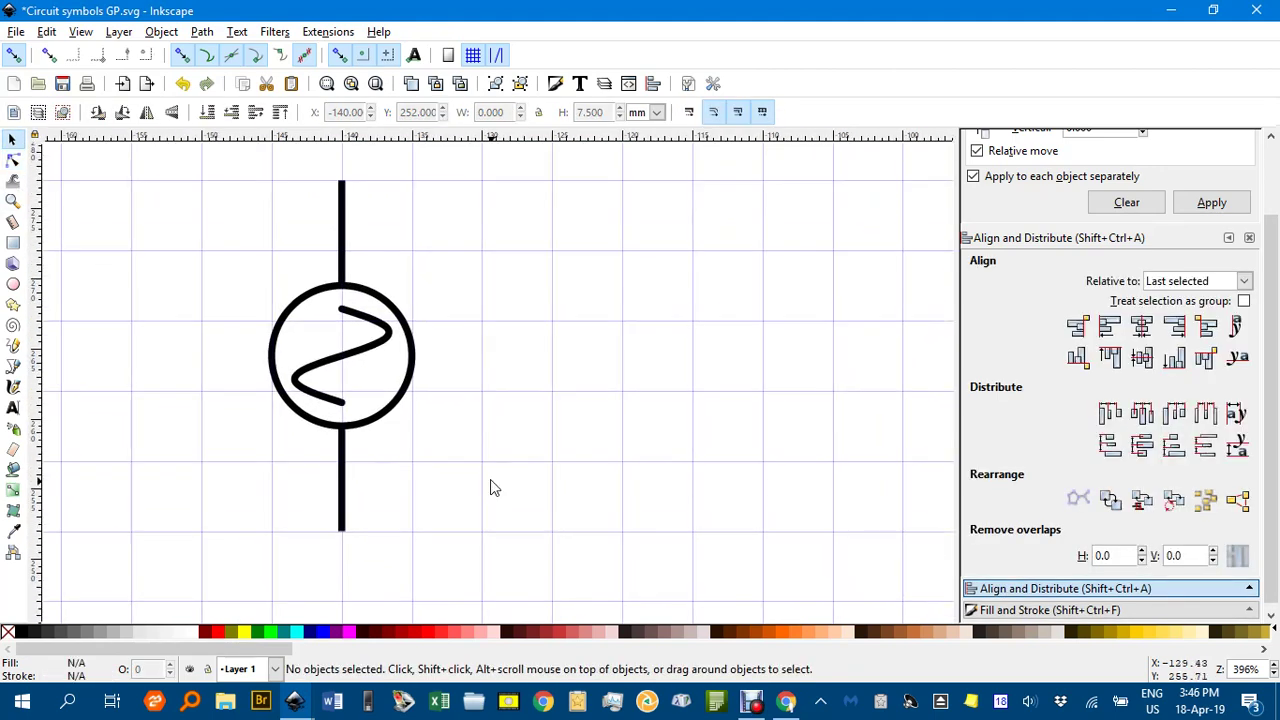
{"action": "scroll", "coordinate": [491, 434], "scroll_direction": "down", "scroll_amount": 1}
Step: Drag the capacitor beside the AC source, snapping its lead end to a grid intersection at X -125, Y 272
{"action": "left_click_drag", "start_coordinate": [504, 409], "coordinate": [403, 417]}
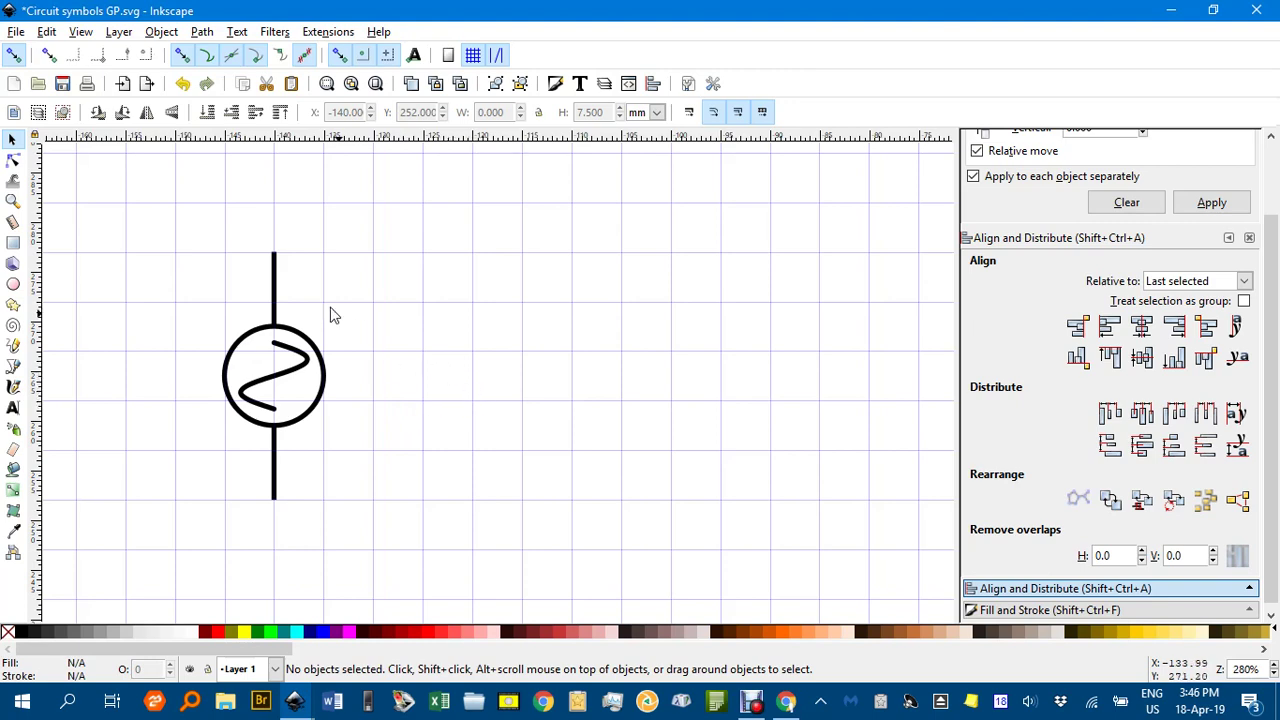
{"action": "scroll", "coordinate": [551, 326], "scroll_direction": "down", "scroll_amount": 2}
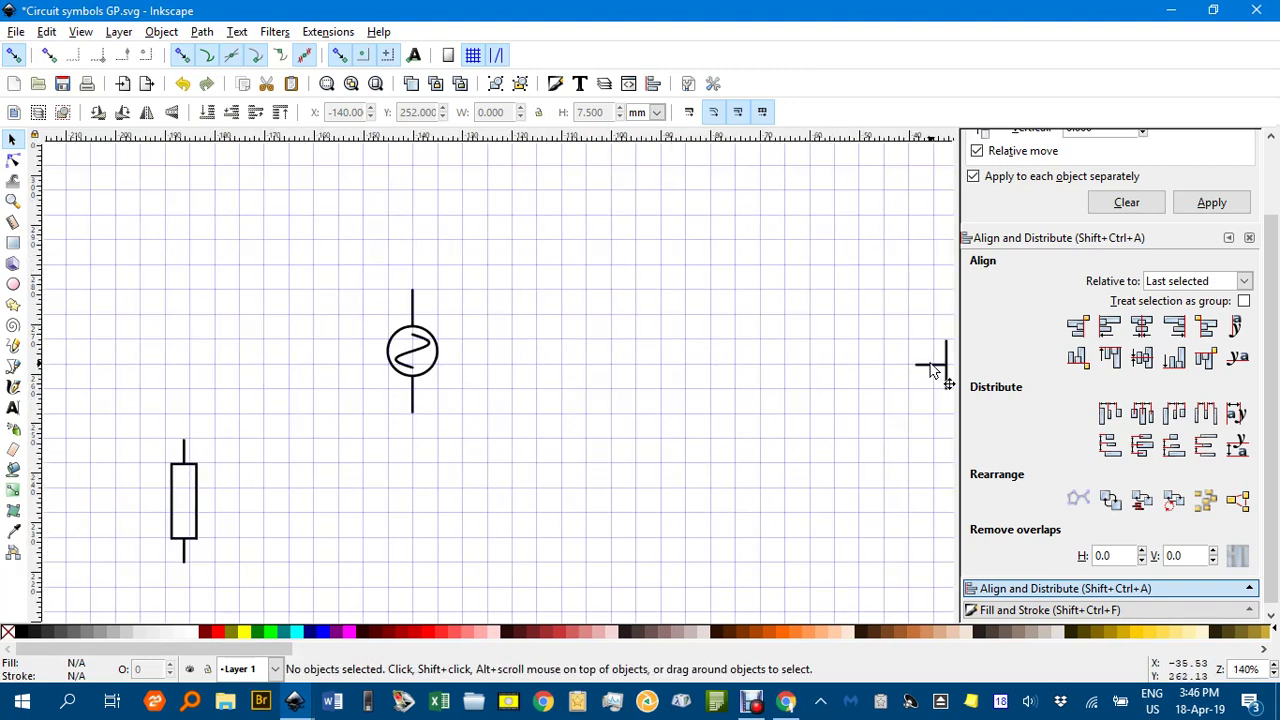
{"action": "left_click_drag", "start_coordinate": [931, 370], "coordinate": [505, 295]}
{"action": "scroll", "coordinate": [547, 292], "scroll_direction": "up", "scroll_amount": 3}
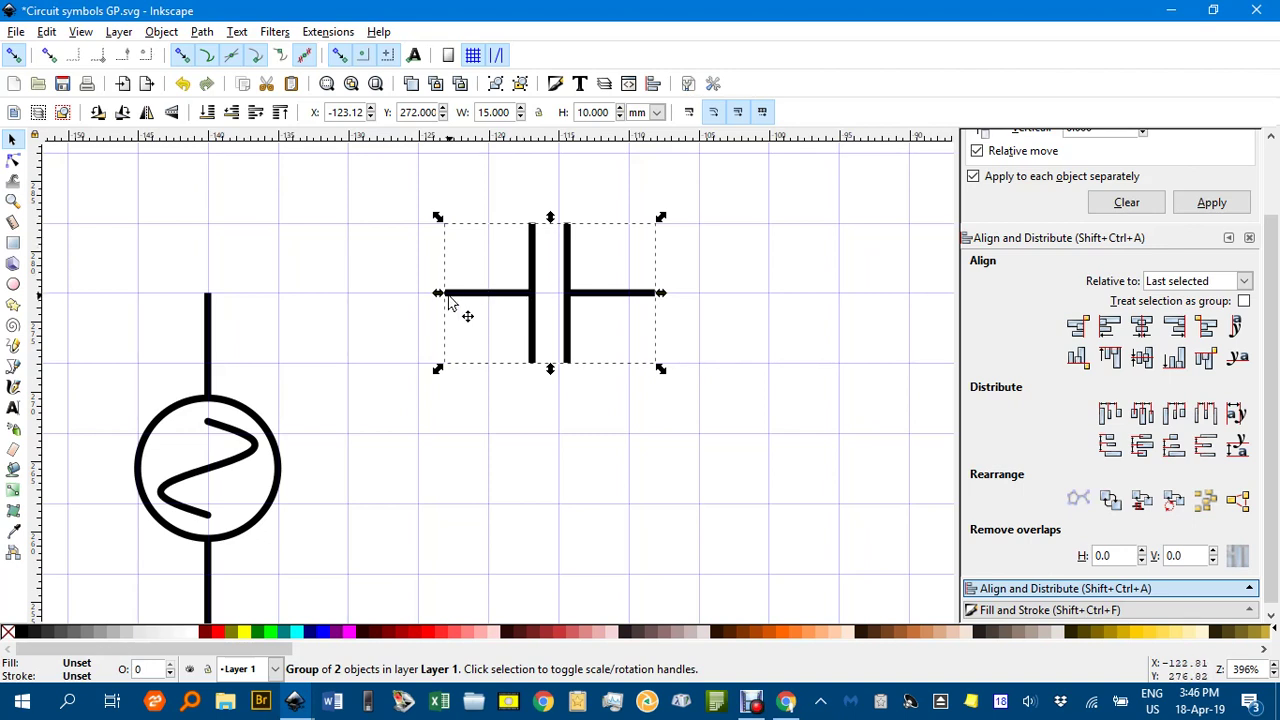
{"action": "left_click_drag", "start_coordinate": [449, 292], "coordinate": [418, 296]}
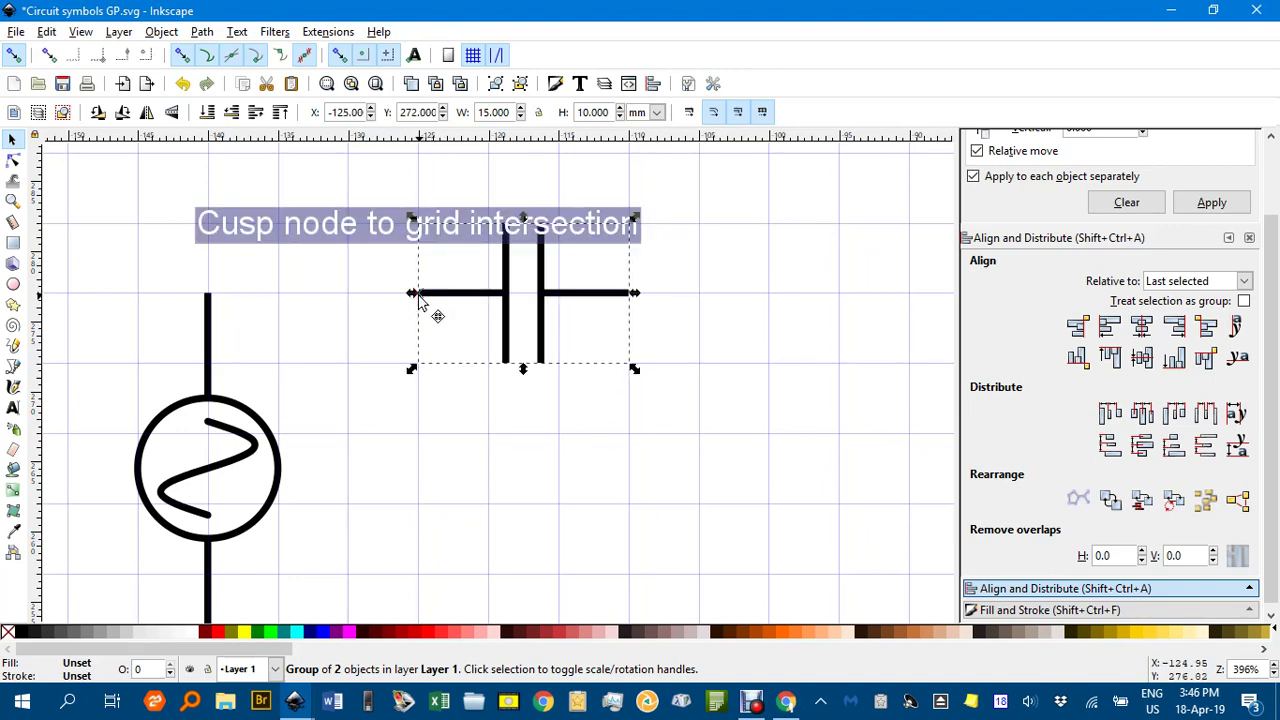
{"action": "left_click", "coordinate": [421, 330]}
{"action": "scroll", "coordinate": [534, 340], "scroll_direction": "down", "scroll_amount": 1, "text": "ctrl"}
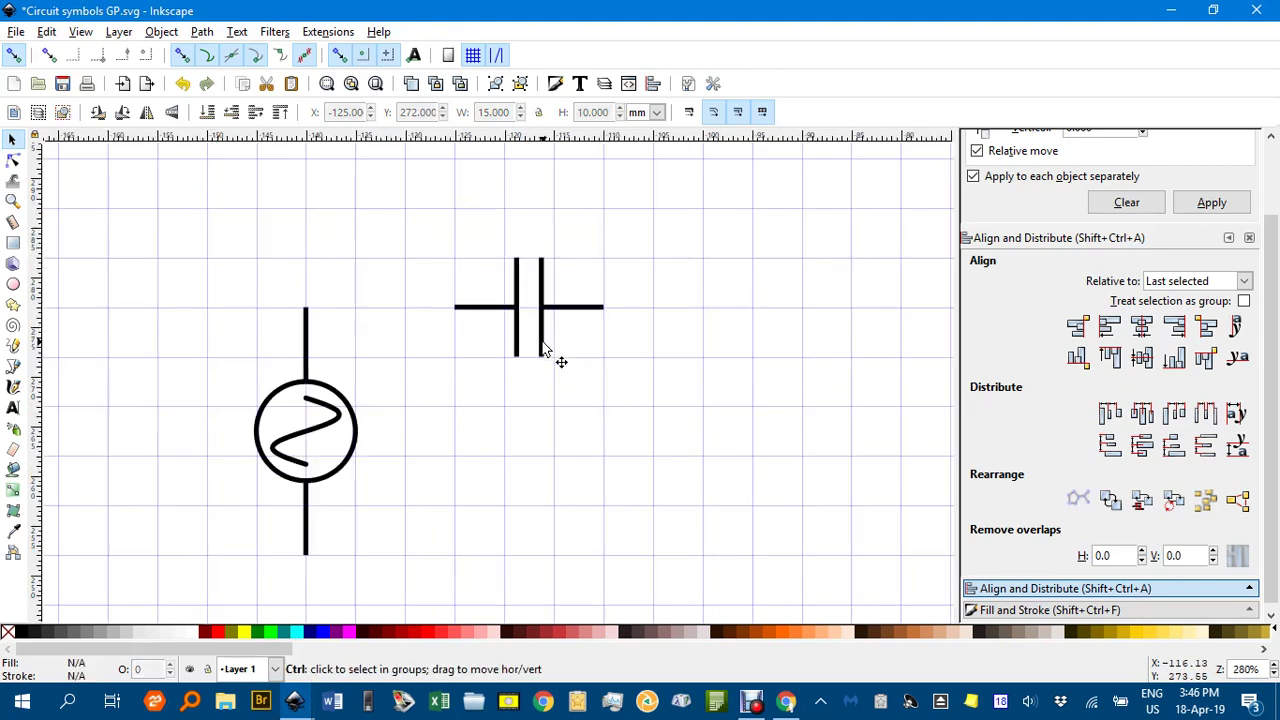
{"action": "scroll", "coordinate": [623, 343], "scroll_direction": "down", "scroll_amount": 2, "text": "ctrl"}
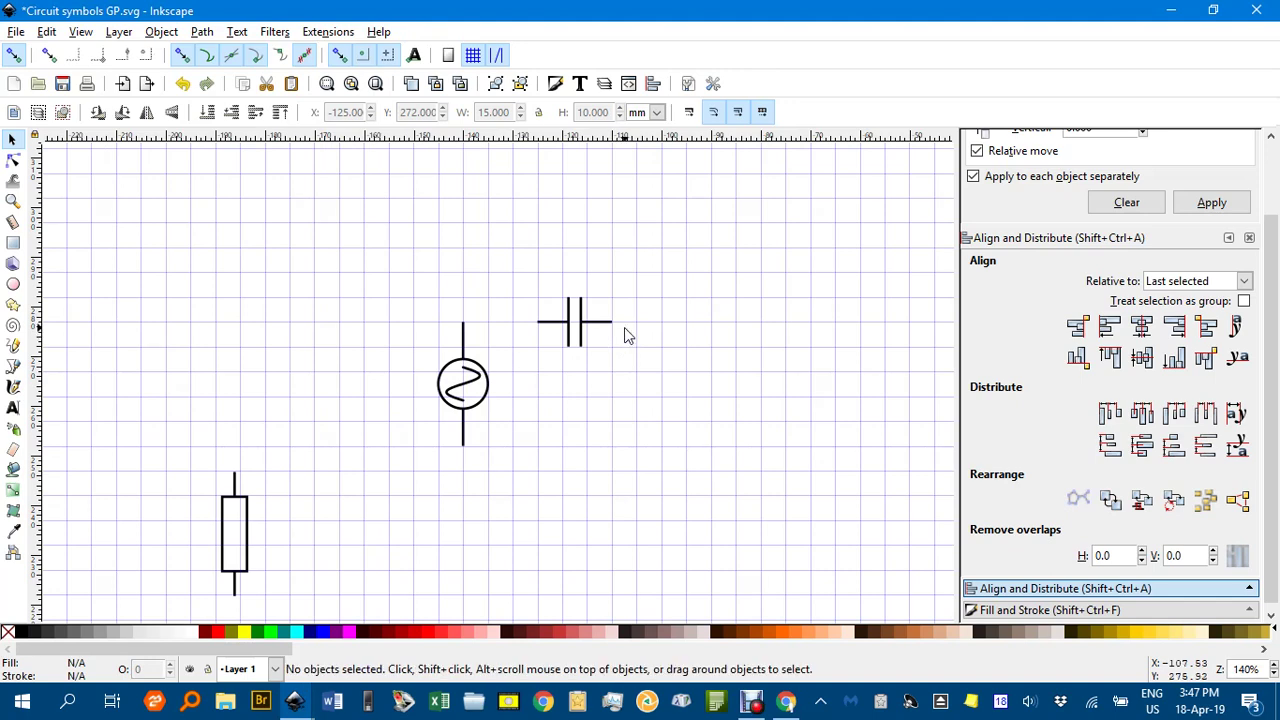
{"action": "scroll", "coordinate": [490, 340], "scroll_direction": "up", "scroll_amount": 2, "text": "ctrl"}
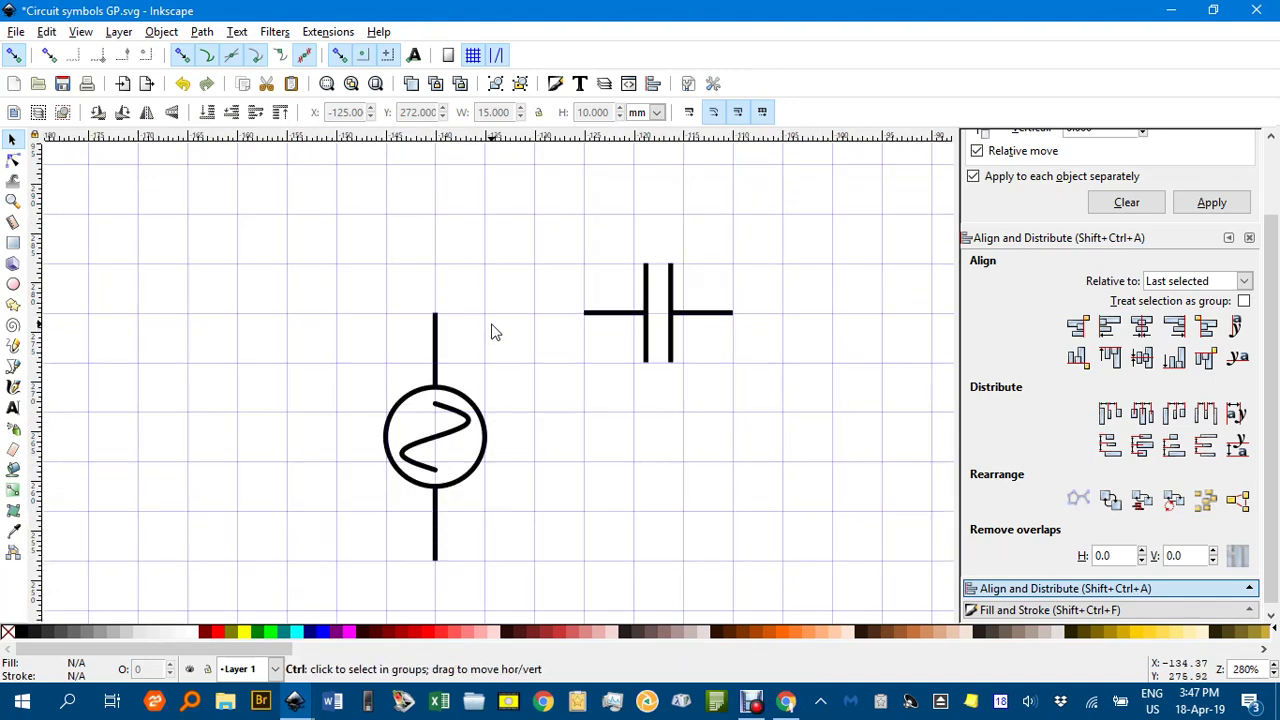
Step: Start a Pen-tool wire at the top end of the AC source's lead
{"action": "left_click_drag", "start_coordinate": [490, 327], "coordinate": [417, 254]}
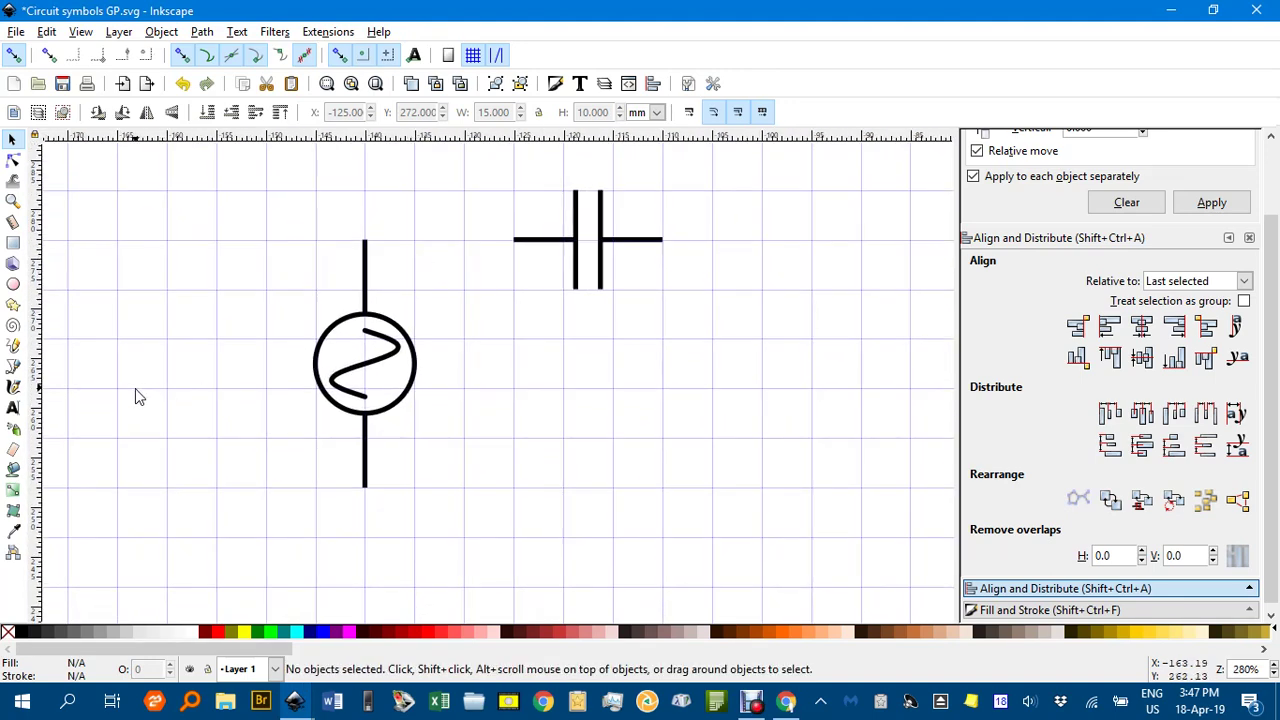
{"action": "left_click", "coordinate": [14, 368]}
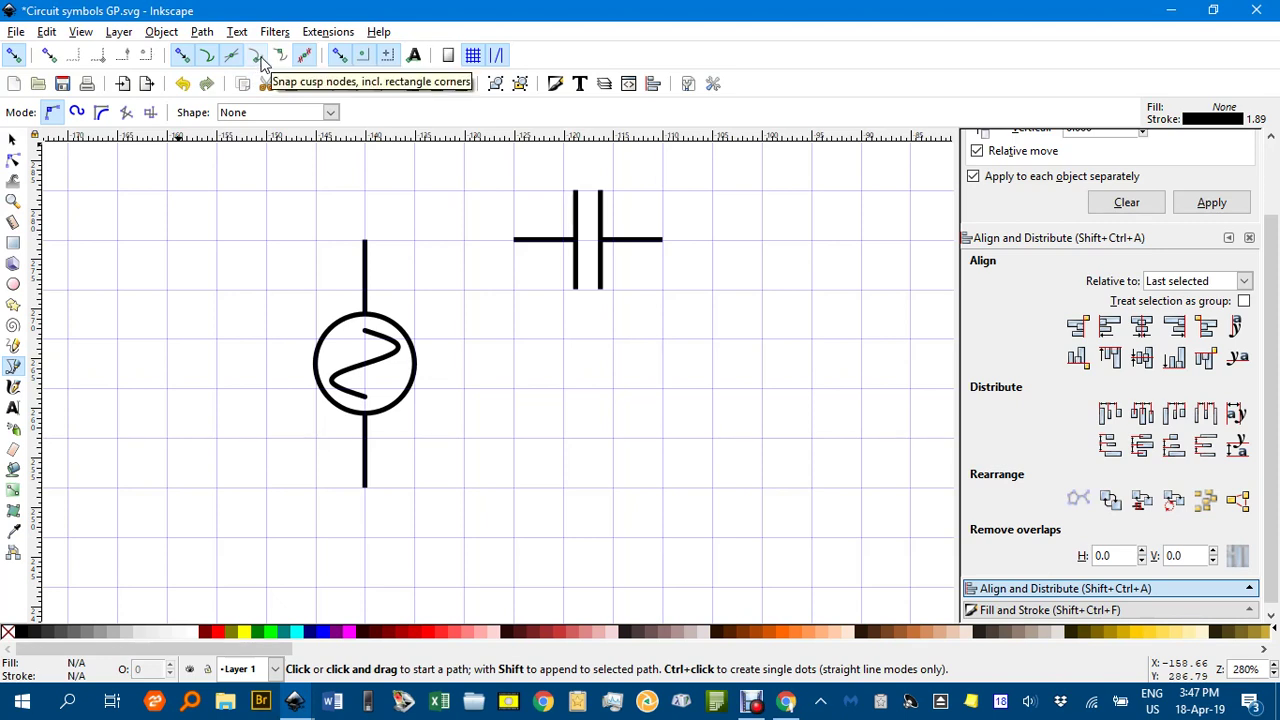
{"action": "left_click", "coordinate": [366, 243]}
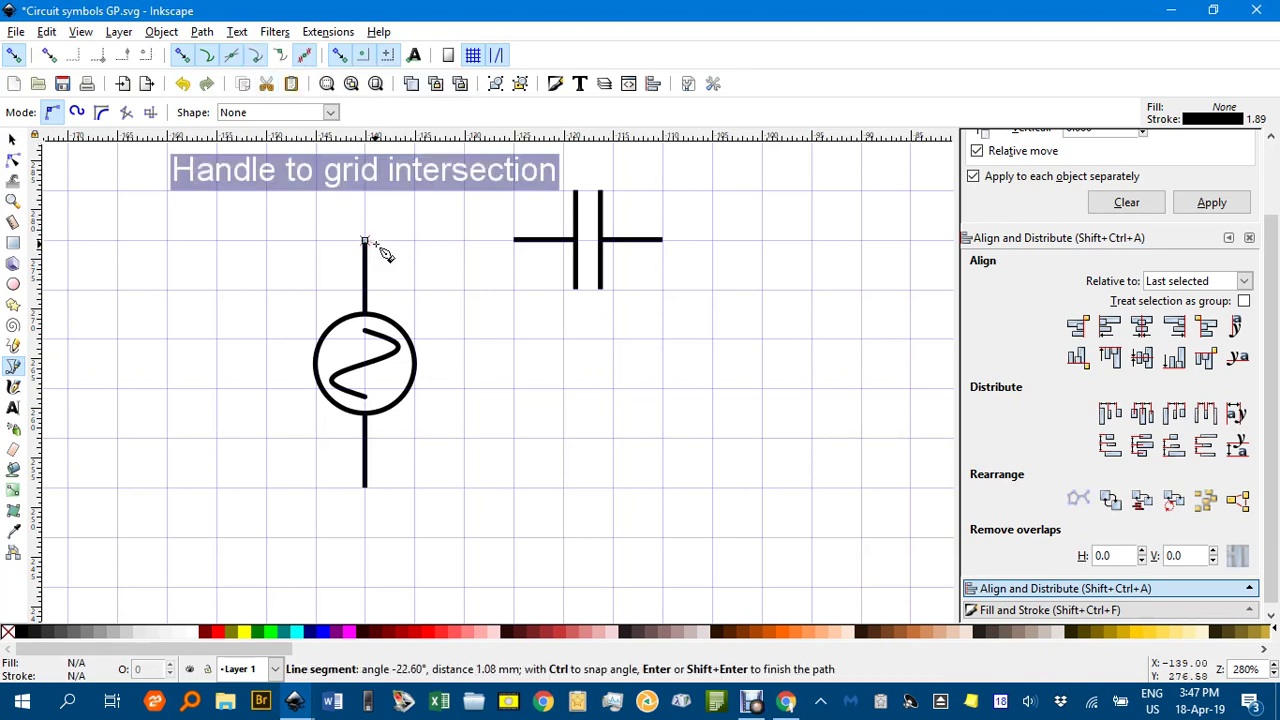
Step: Finish the 15 mm wire at the capacitor's left lead and check its 0.5 mm stroke width
{"action": "double_click", "coordinate": [514, 240]}
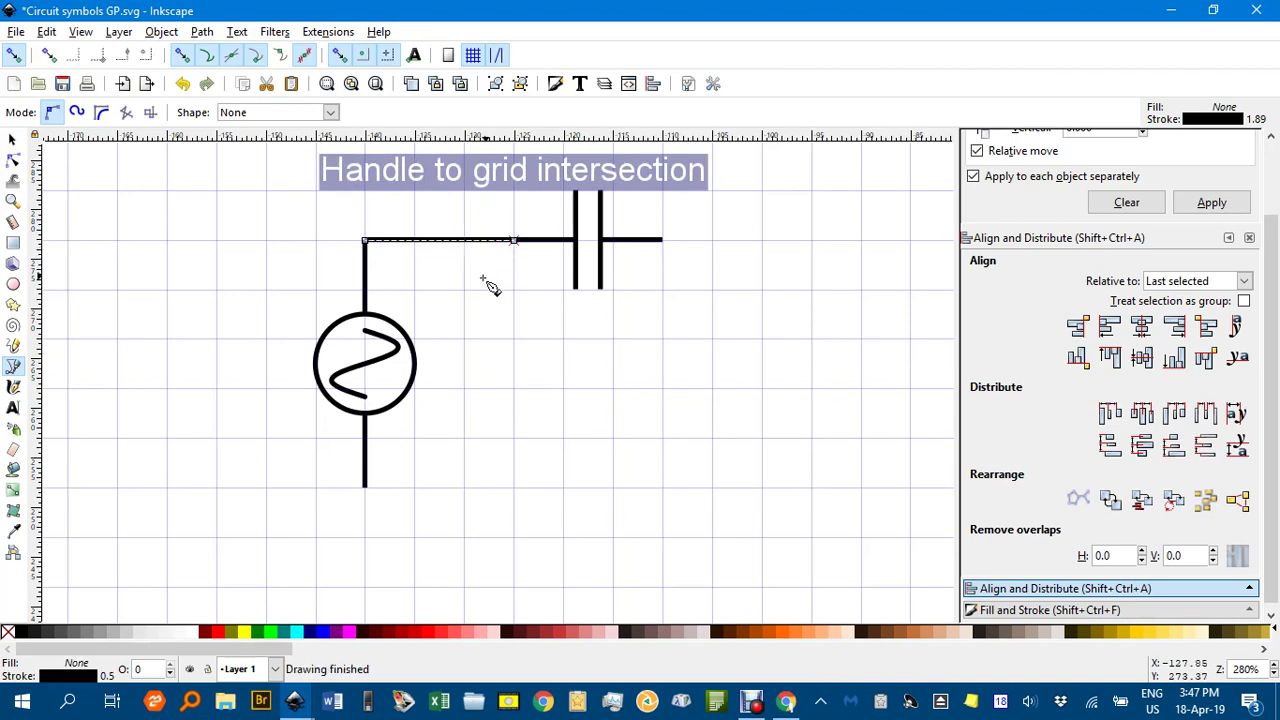
{"action": "left_click", "coordinate": [14, 143]}
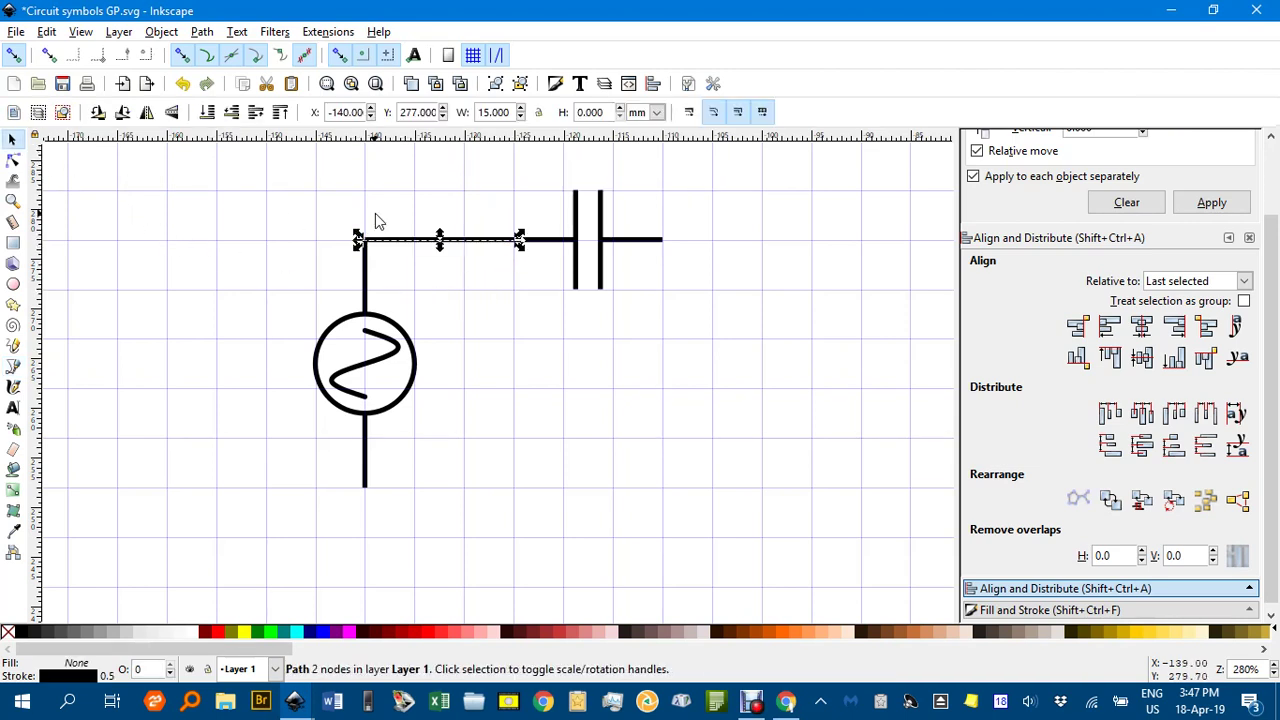
{"action": "left_click", "coordinate": [420, 252]}
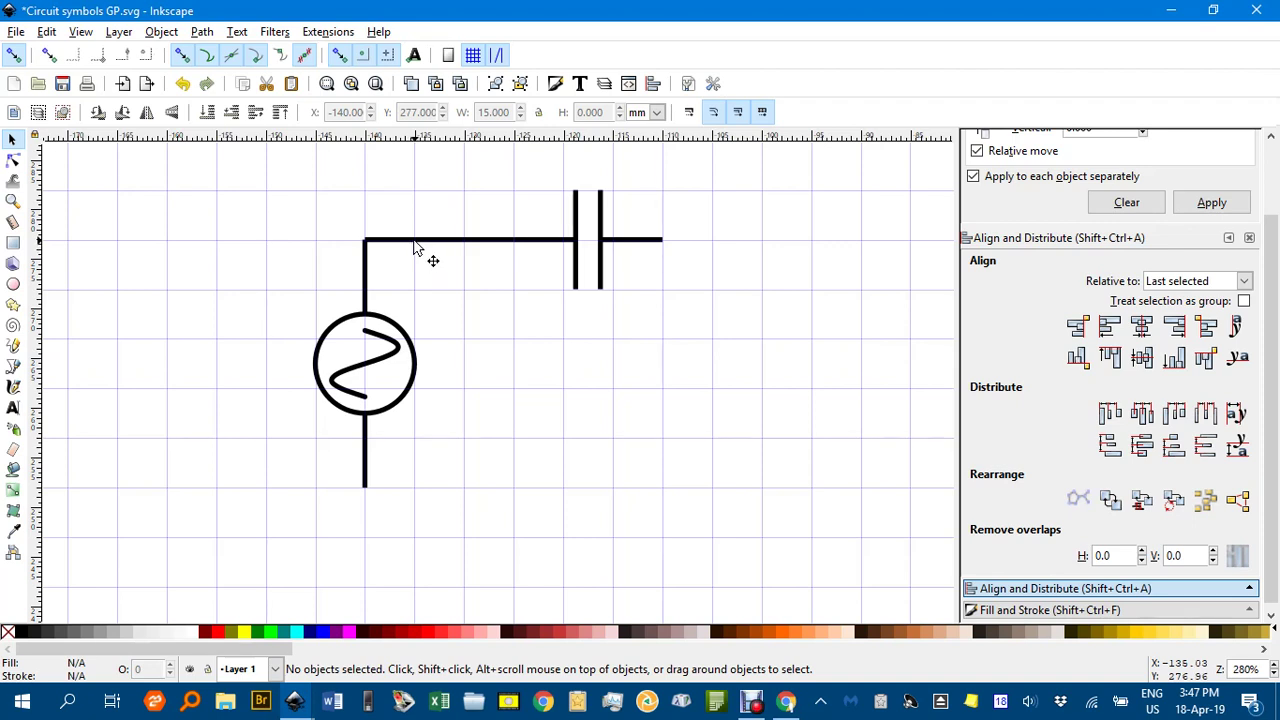
{"action": "left_click", "coordinate": [414, 241]}
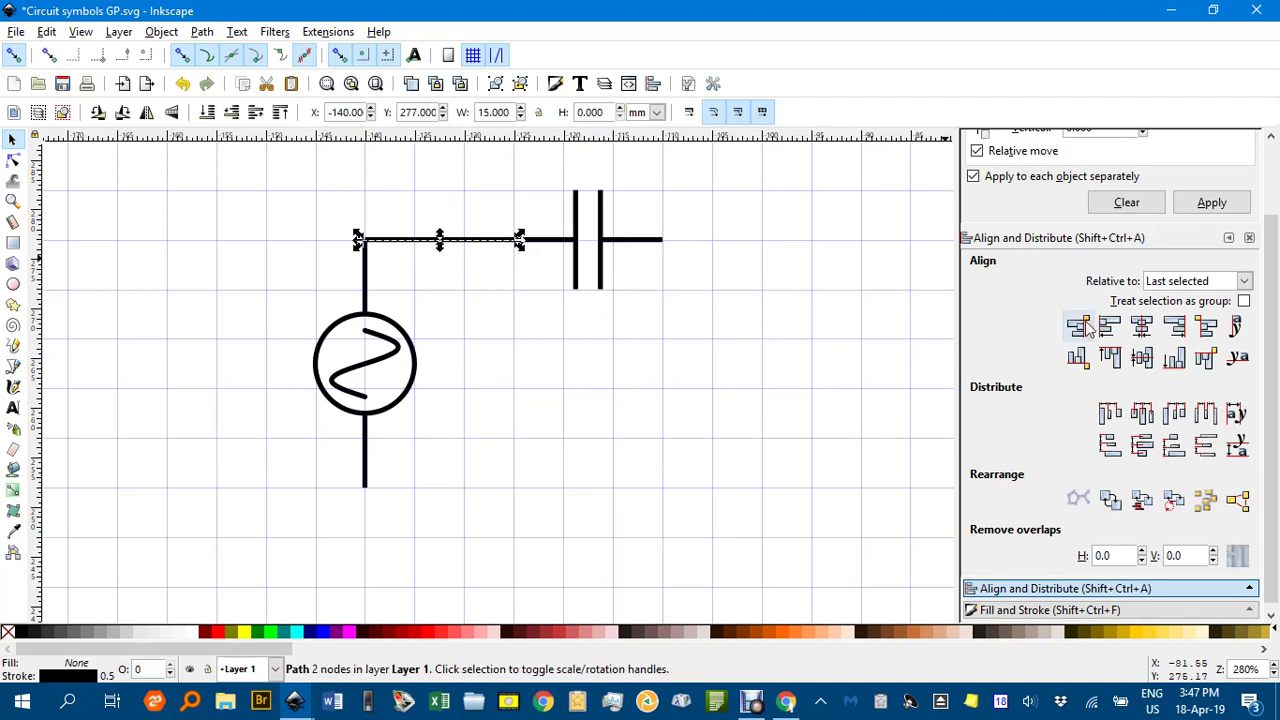
{"action": "left_click", "coordinate": [1158, 612]}
{"action": "left_click", "coordinate": [1127, 267]}
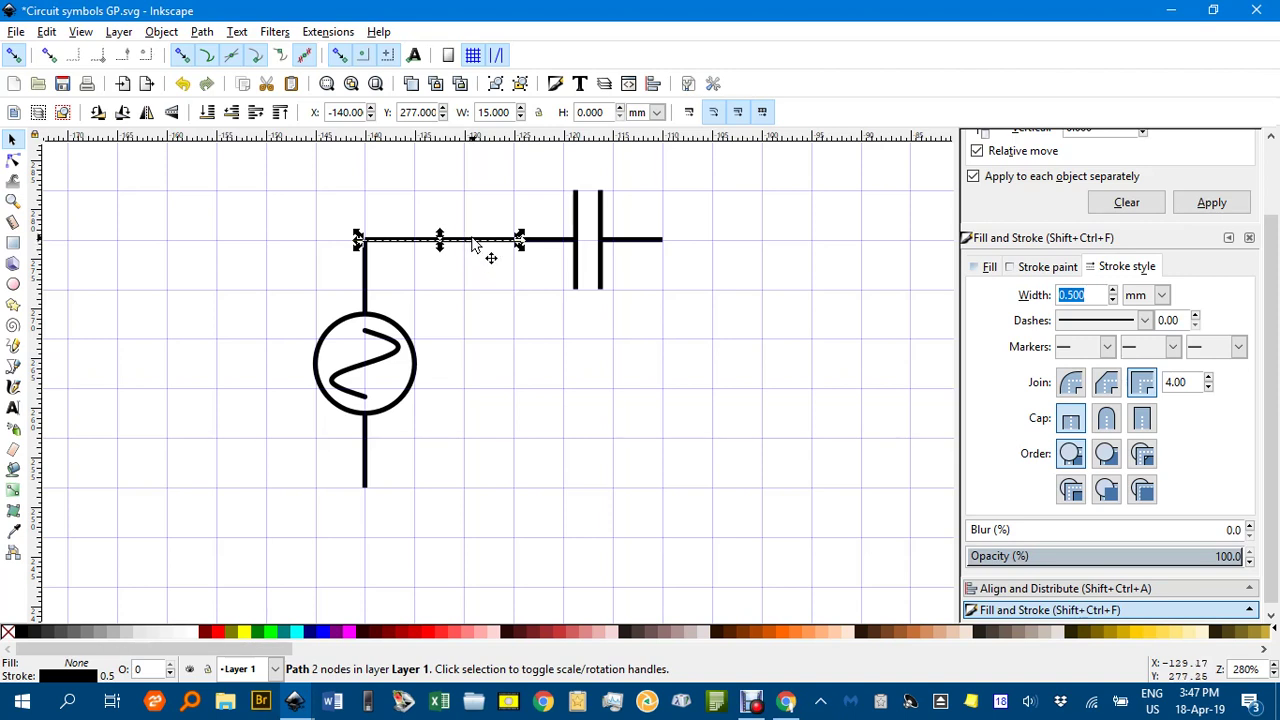
Step: Set the Pen tool preferences to take their style from the selected wire
{"action": "left_click", "coordinate": [13, 366]}
{"action": "double_click", "coordinate": [13, 366]}
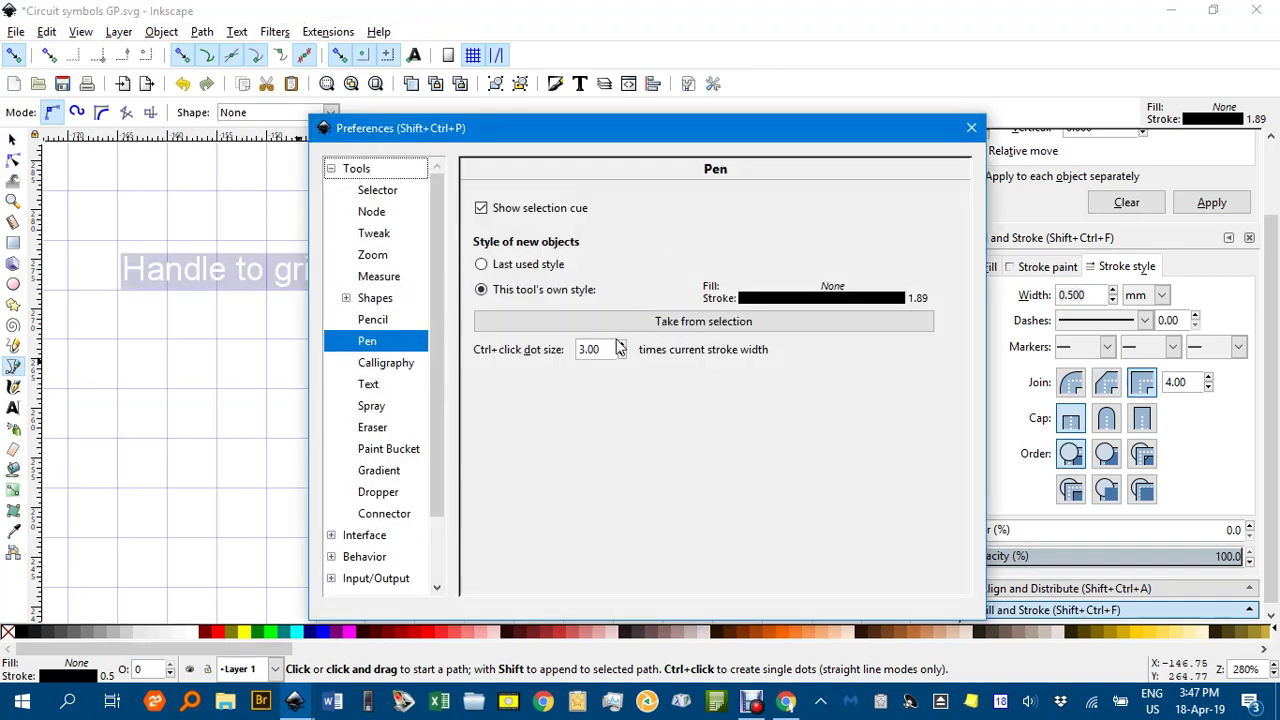
{"action": "left_click", "coordinate": [674, 329]}
{"action": "left_click", "coordinate": [970, 128]}
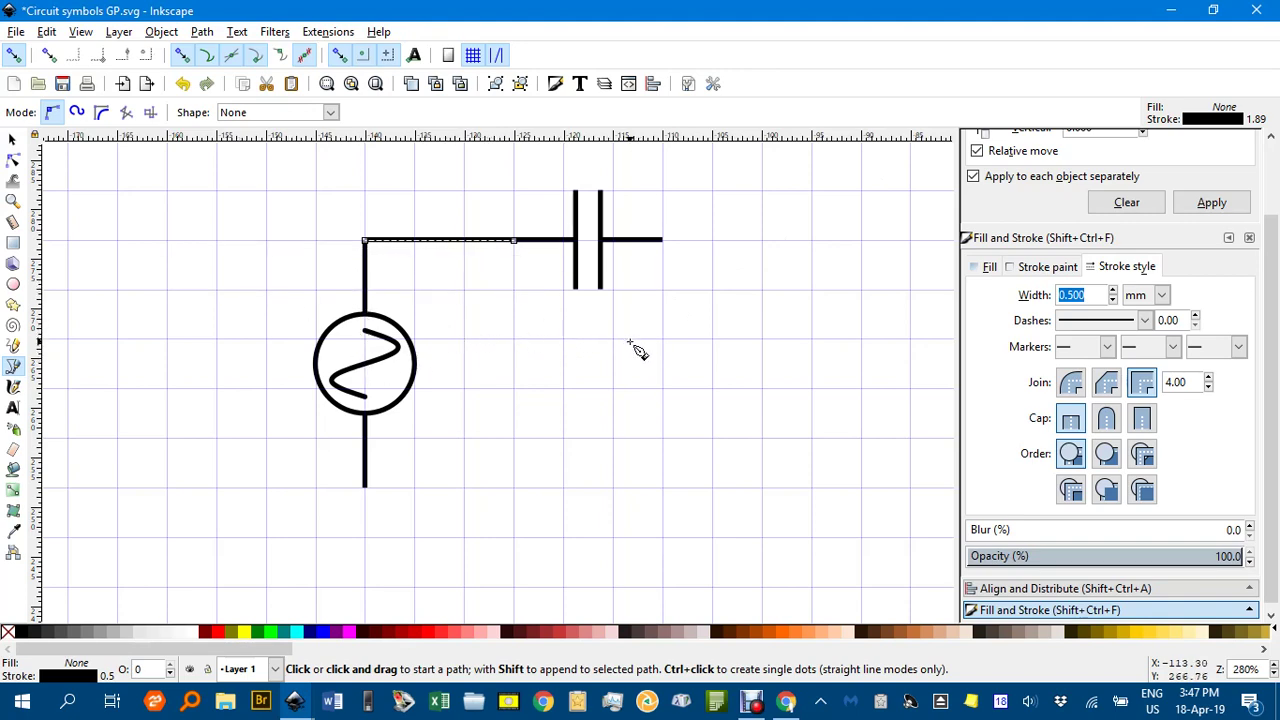
Step: Drag the resistor up near the capacitor, above and to its right
{"action": "left_click_drag", "start_coordinate": [637, 348], "coordinate": [503, 431]}
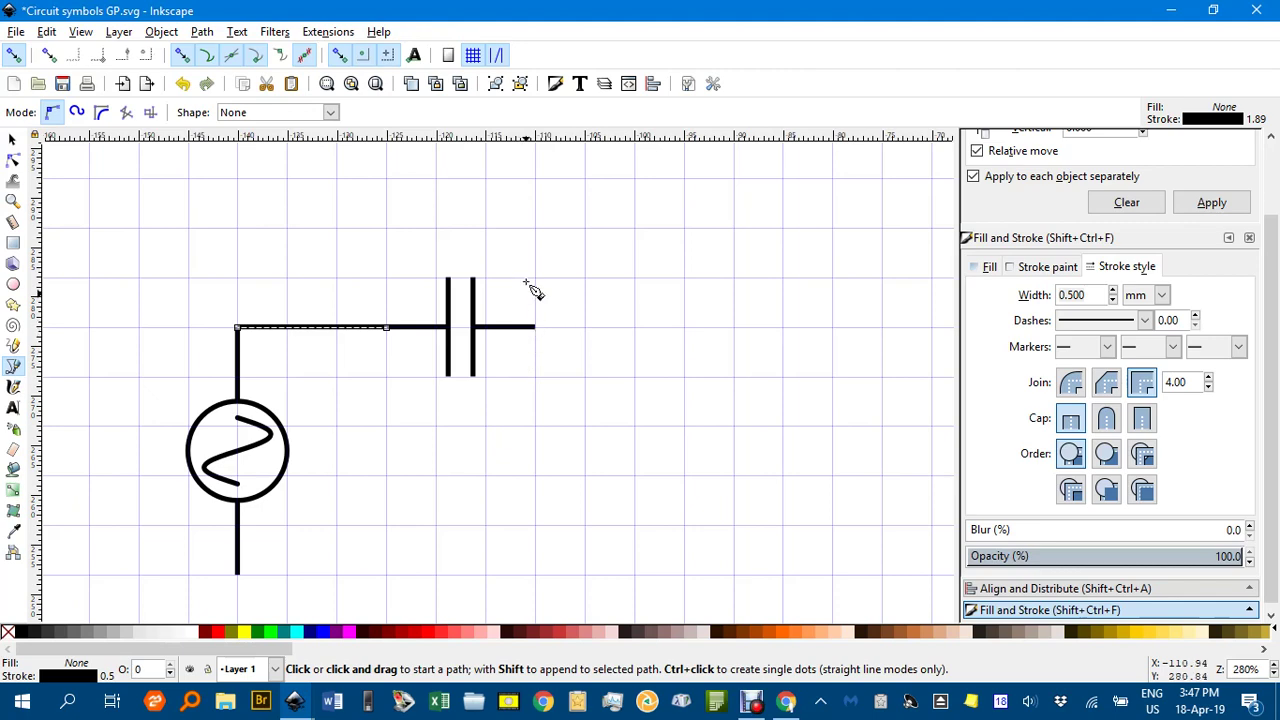
{"action": "left_click", "coordinate": [12, 140]}
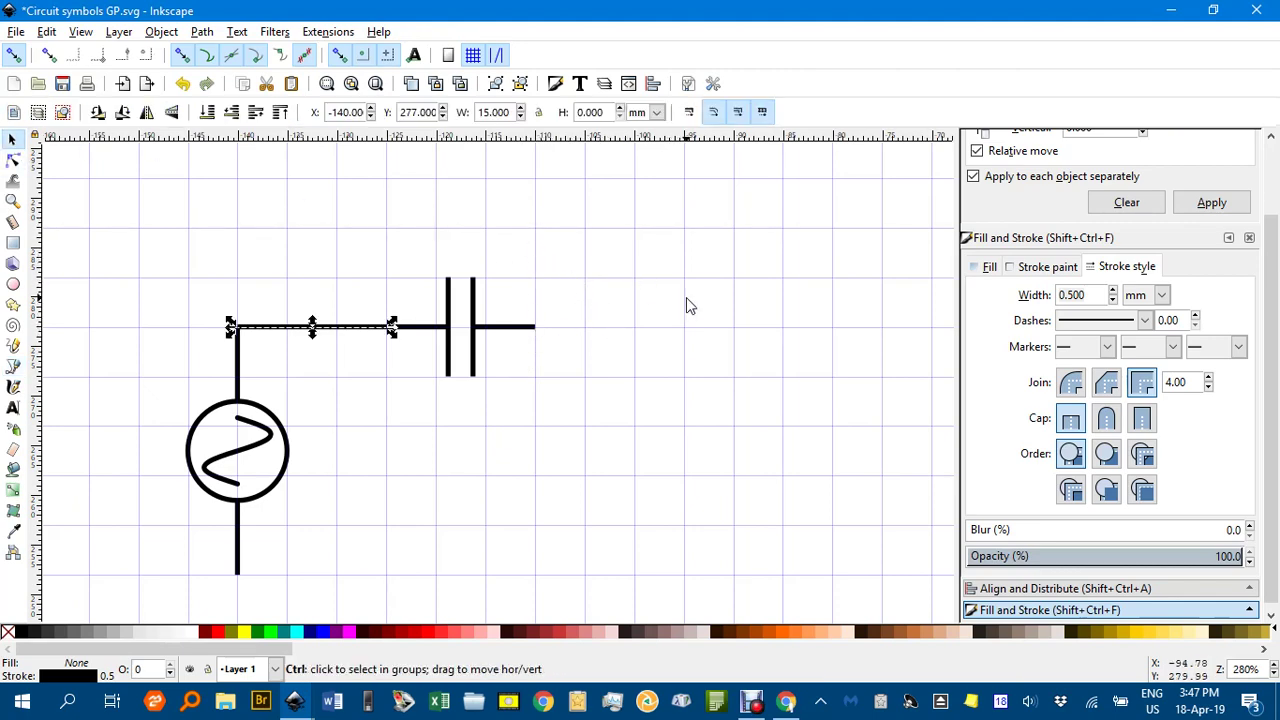
{"action": "scroll", "coordinate": [686, 305], "scroll_direction": "down", "scroll_amount": 2, "text": "ctrl"}
{"action": "scroll", "coordinate": [716, 330], "scroll_direction": "up", "scroll_amount": 1, "text": "ctrl"}
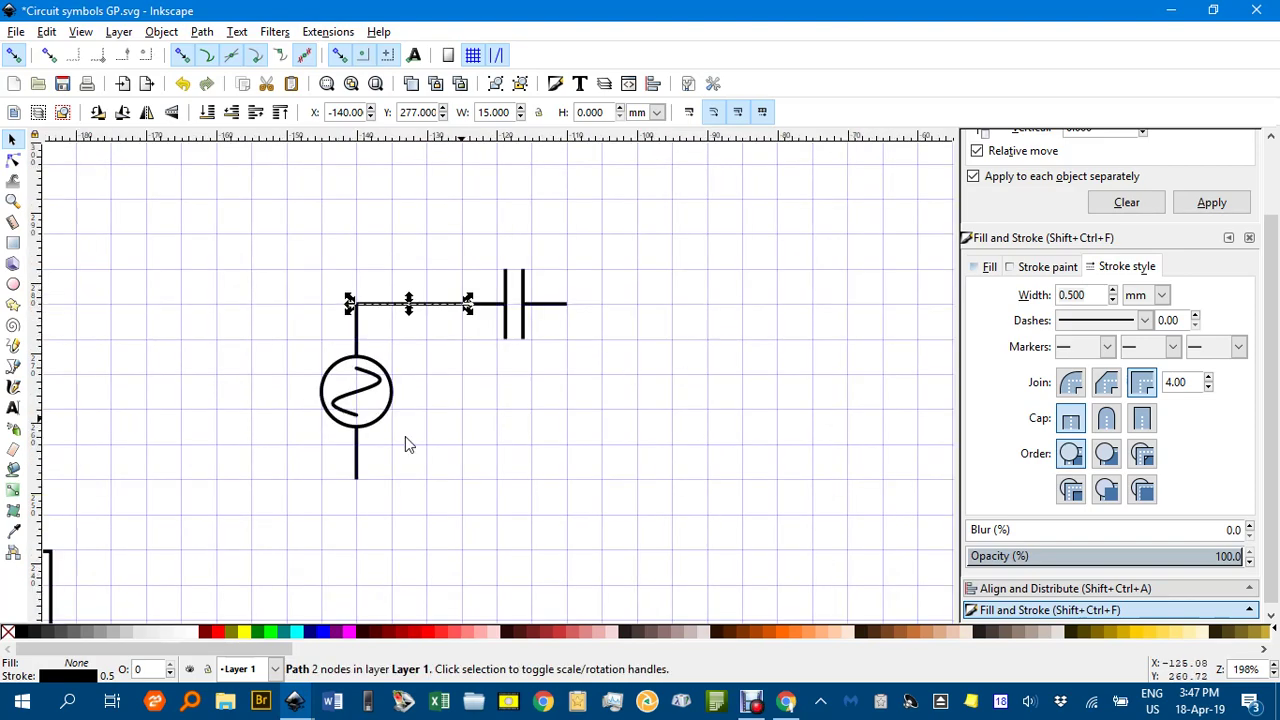
{"action": "scroll", "coordinate": [280, 485], "scroll_direction": "down", "scroll_amount": 2, "text": "ctrl"}
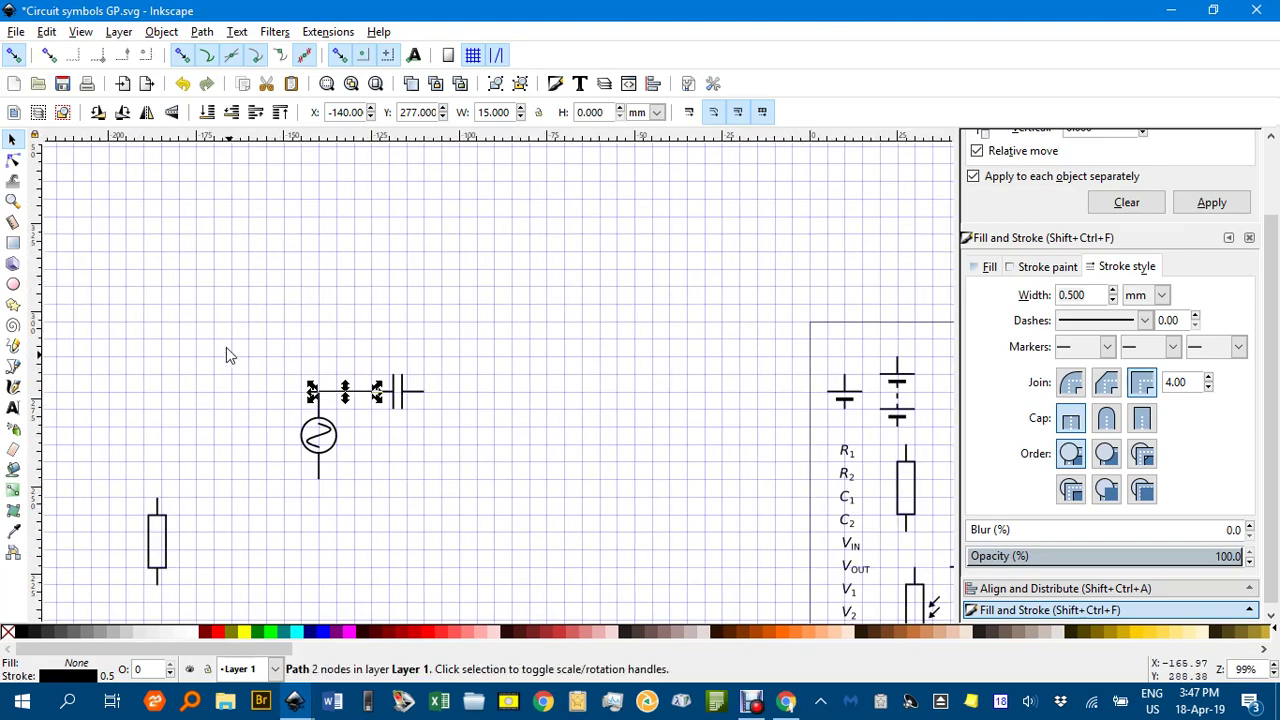
{"action": "left_click_drag", "start_coordinate": [210, 287], "coordinate": [237, 211]}
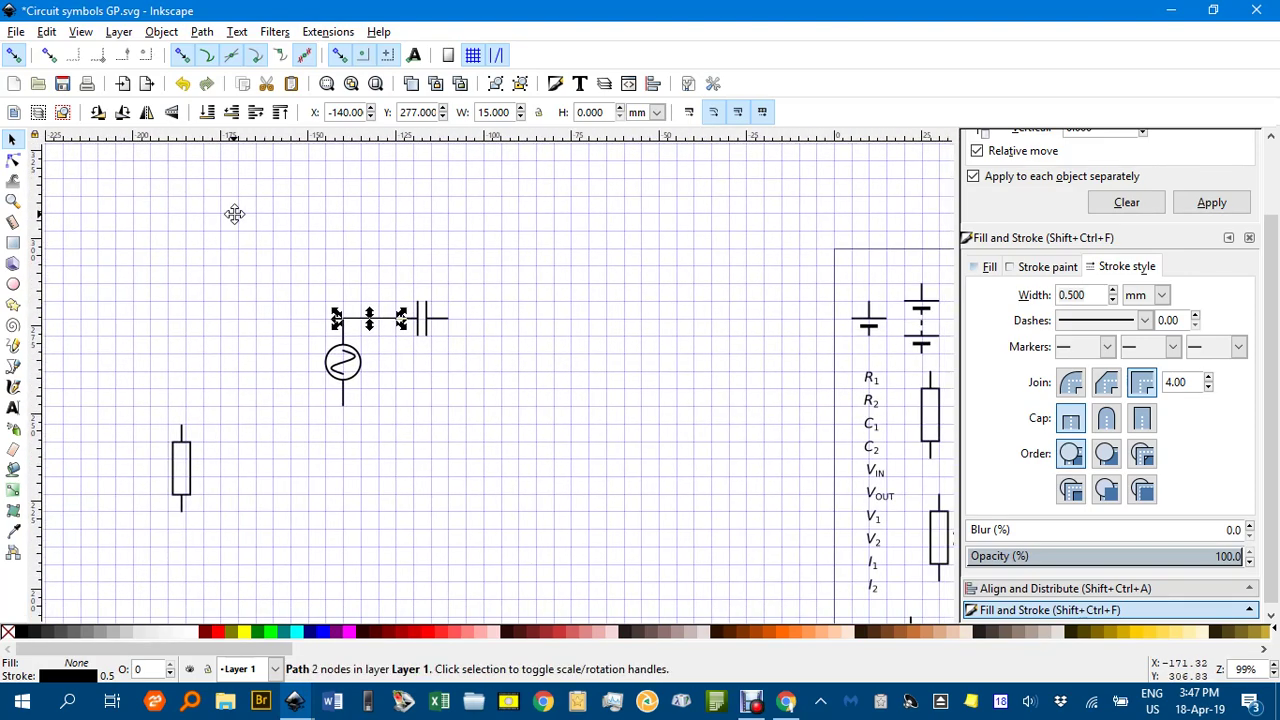
{"action": "left_click_drag", "start_coordinate": [193, 467], "coordinate": [493, 247]}
Step: Snap the resistor onto a grid intersection at X -102.50, Y 282
{"action": "scroll", "coordinate": [493, 247], "scroll_direction": "up", "scroll_amount": 2}
{"action": "scroll", "coordinate": [492, 265], "scroll_direction": "up", "scroll_amount": 1}
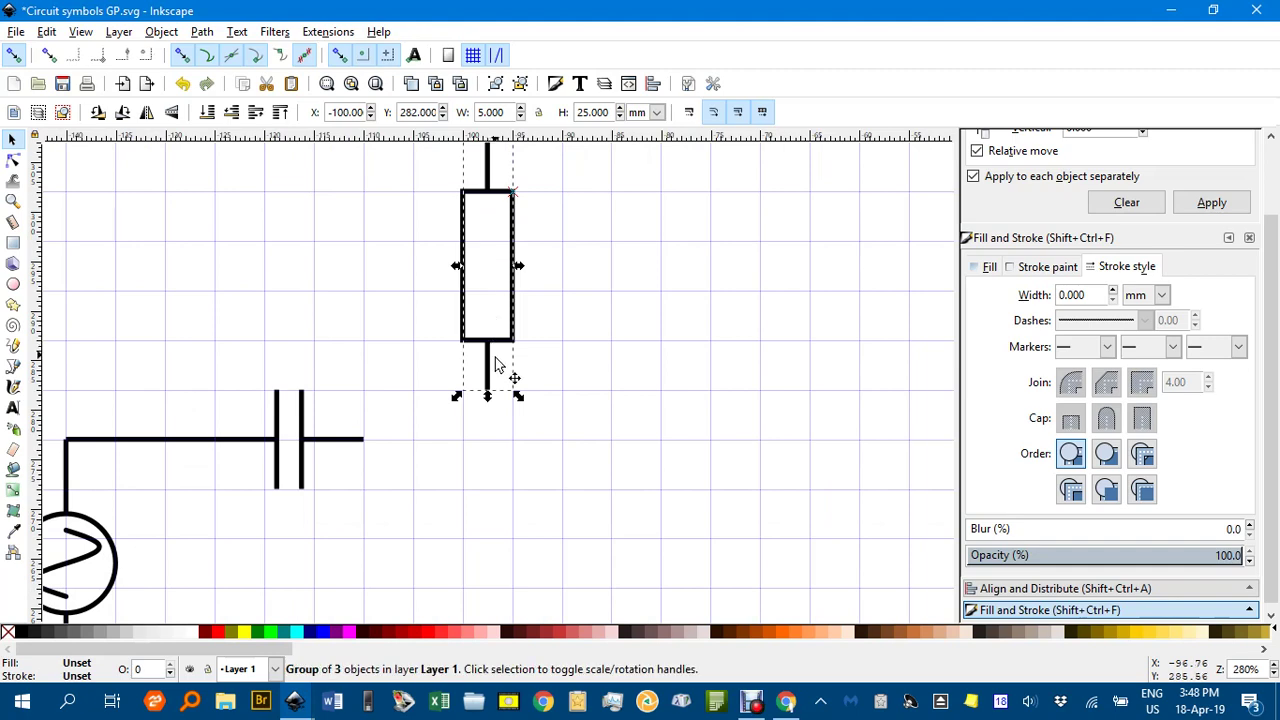
{"action": "left_click_drag", "start_coordinate": [489, 388], "coordinate": [468, 392]}
{"action": "left_click", "coordinate": [549, 417]}
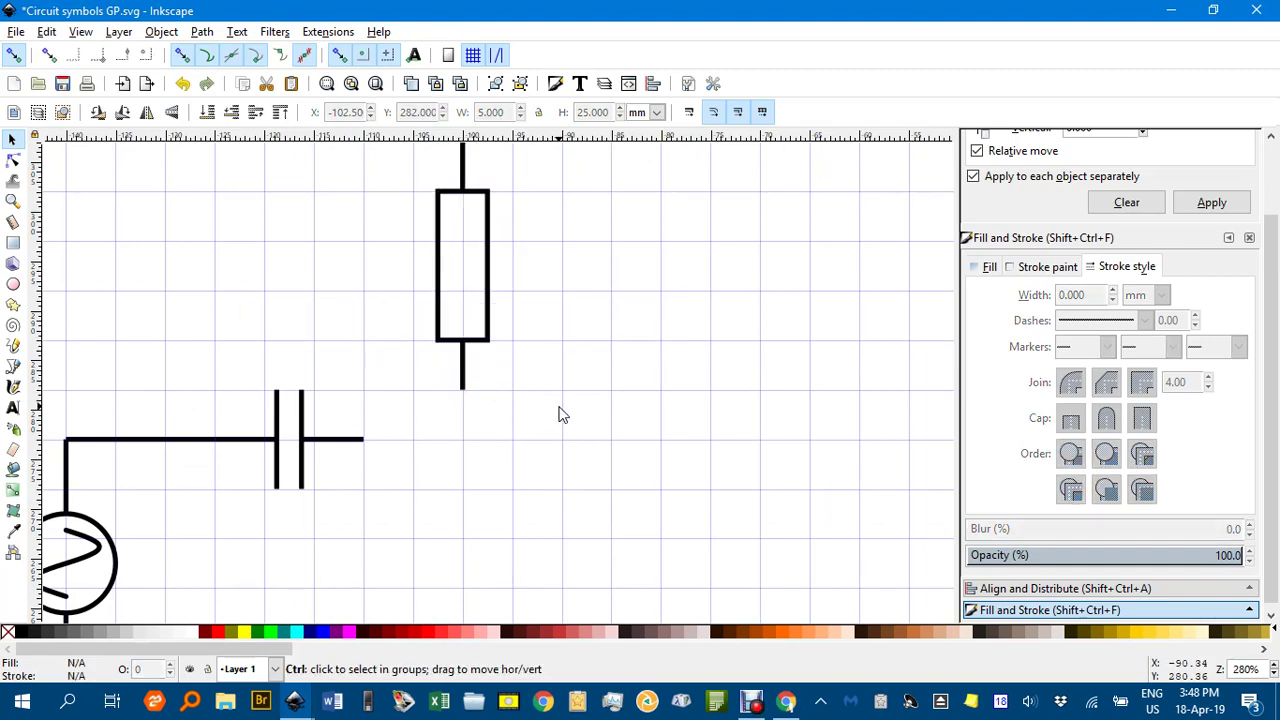
{"action": "scroll", "coordinate": [556, 408], "scroll_direction": "down", "scroll_amount": 2}
{"action": "scroll", "coordinate": [551, 330], "scroll_direction": "up", "scroll_amount": 1}
{"action": "scroll", "coordinate": [551, 310], "scroll_direction": "down", "scroll_amount": 2}
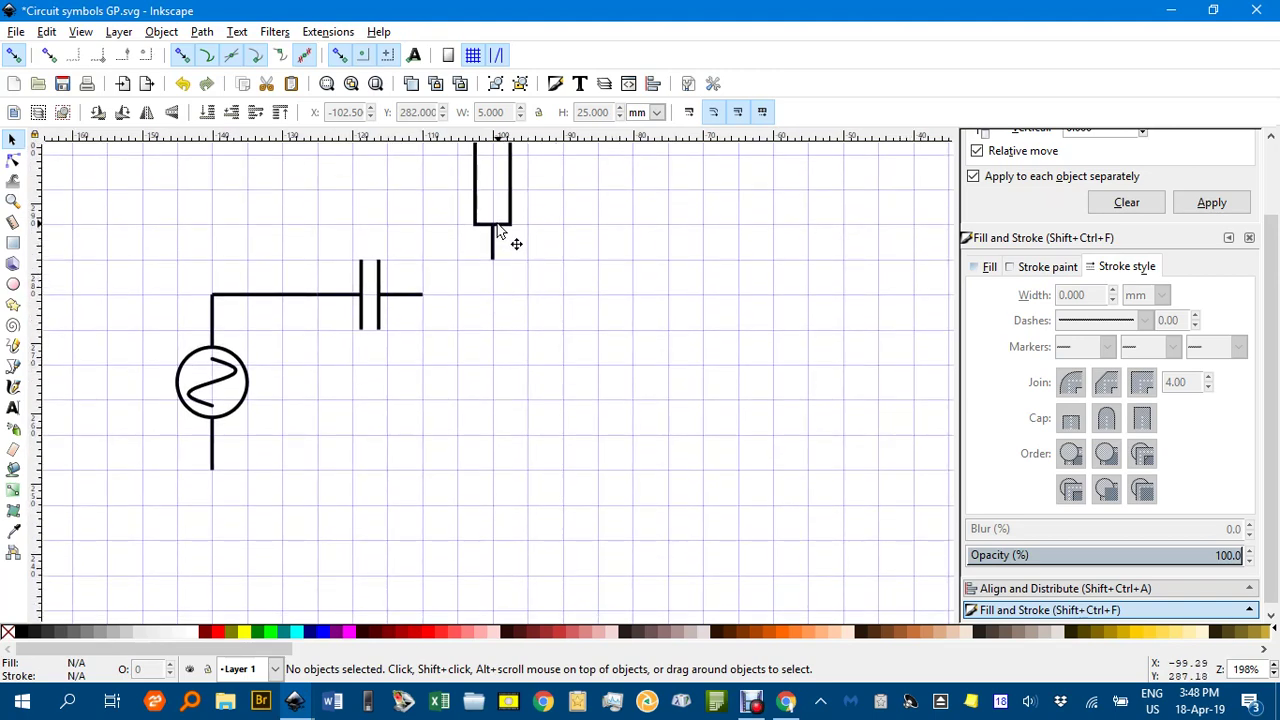
Step: Ctrl-drag a copy of the resistor straight down, snapped to the grid at X -102.50, Y 247
{"action": "left_click", "coordinate": [500, 228]}
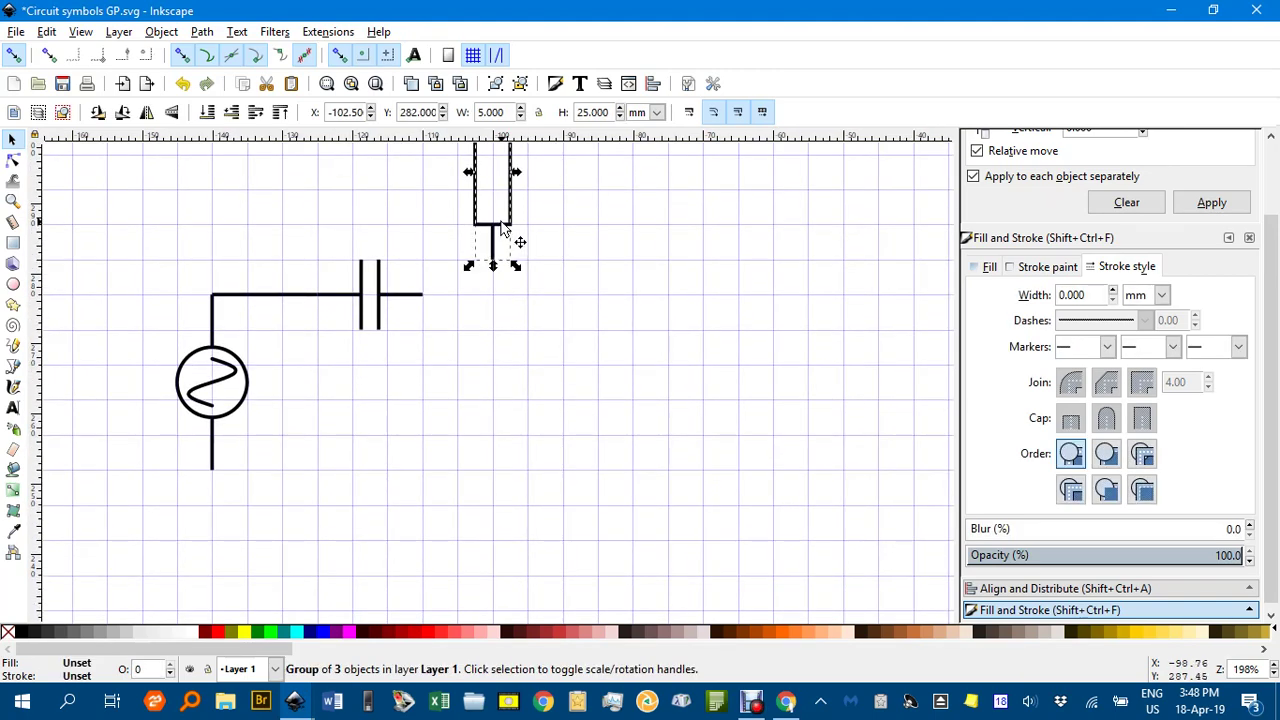
{"action": "left_click_drag", "start_coordinate": [503, 228], "coordinate": [526, 470]}
{"action": "left_click", "coordinate": [540, 309]}
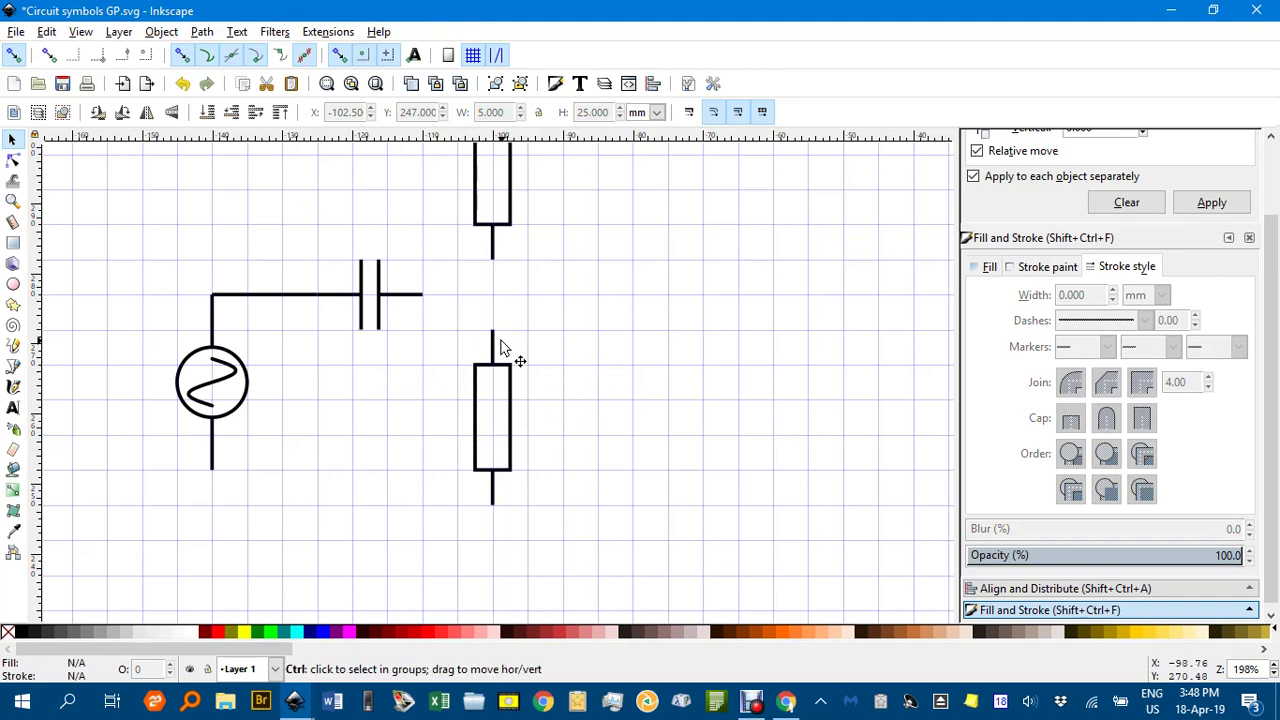
{"action": "scroll", "coordinate": [490, 338], "scroll_direction": "up", "scroll_amount": 1, "text": "ctrl"}
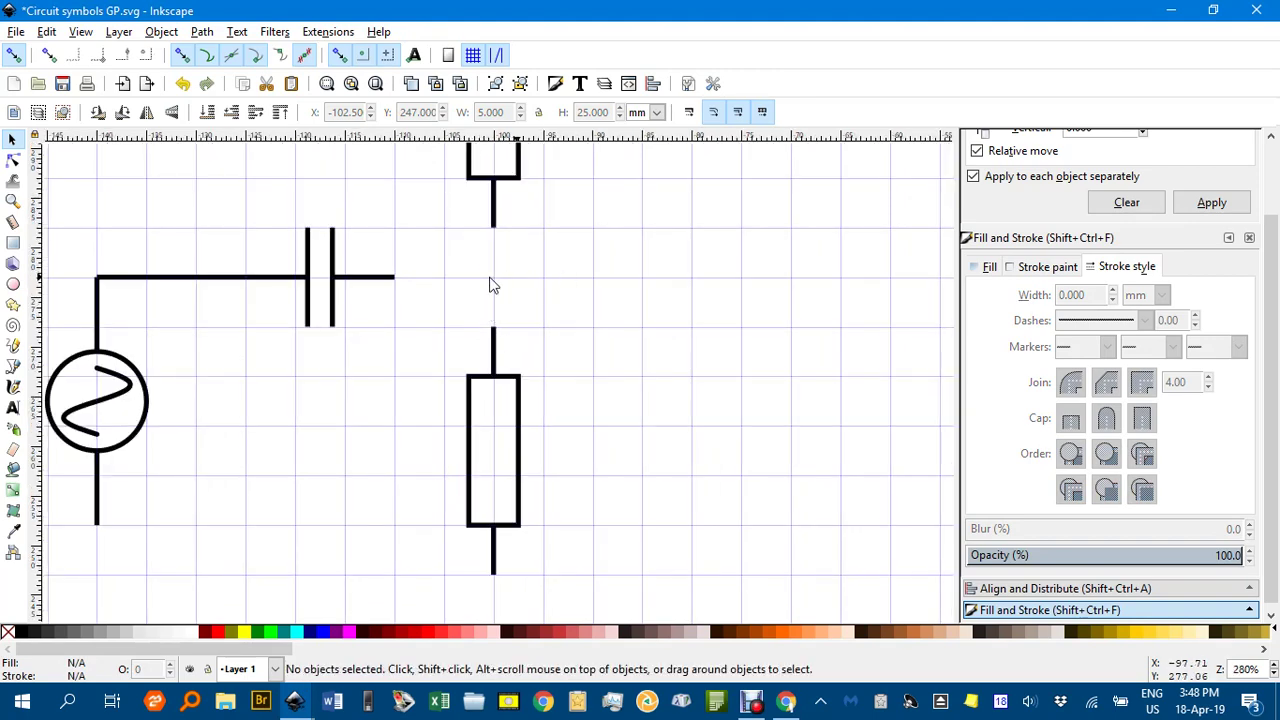
{"action": "scroll", "coordinate": [557, 300], "scroll_direction": "down", "scroll_amount": 1, "text": "ctrl"}
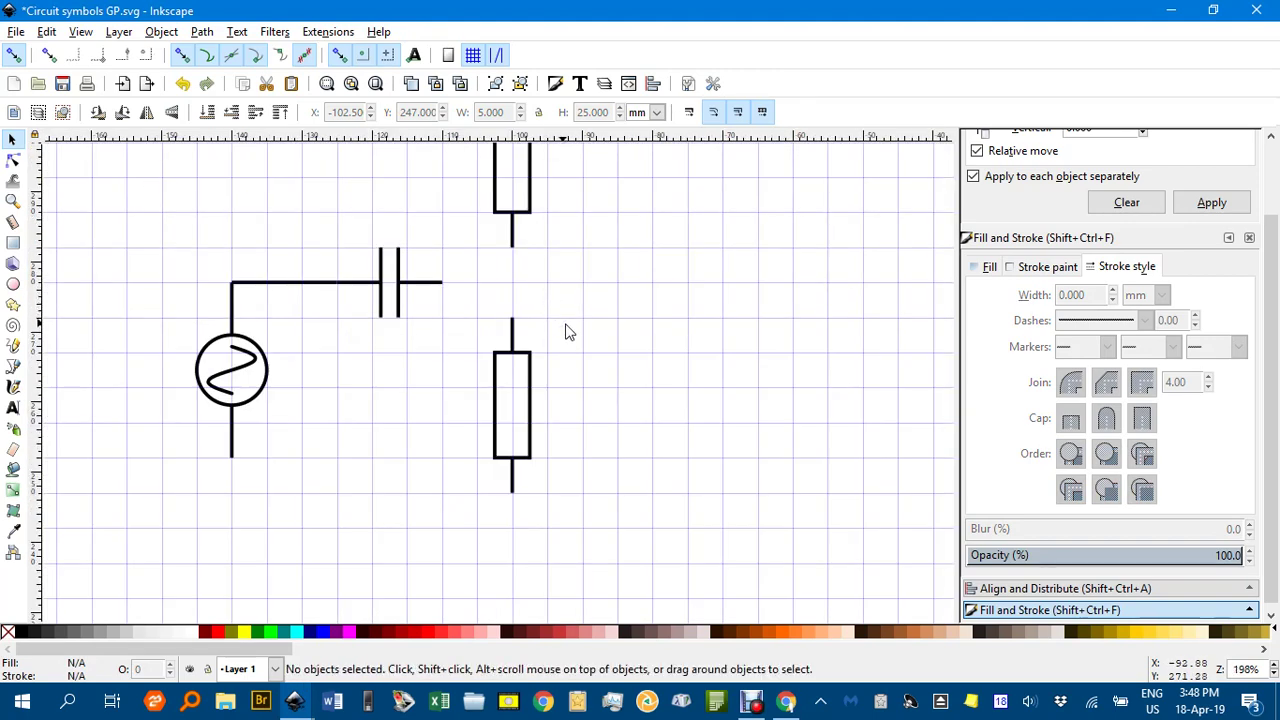
{"action": "left_click", "coordinate": [512, 242], "text": "ctrl"}
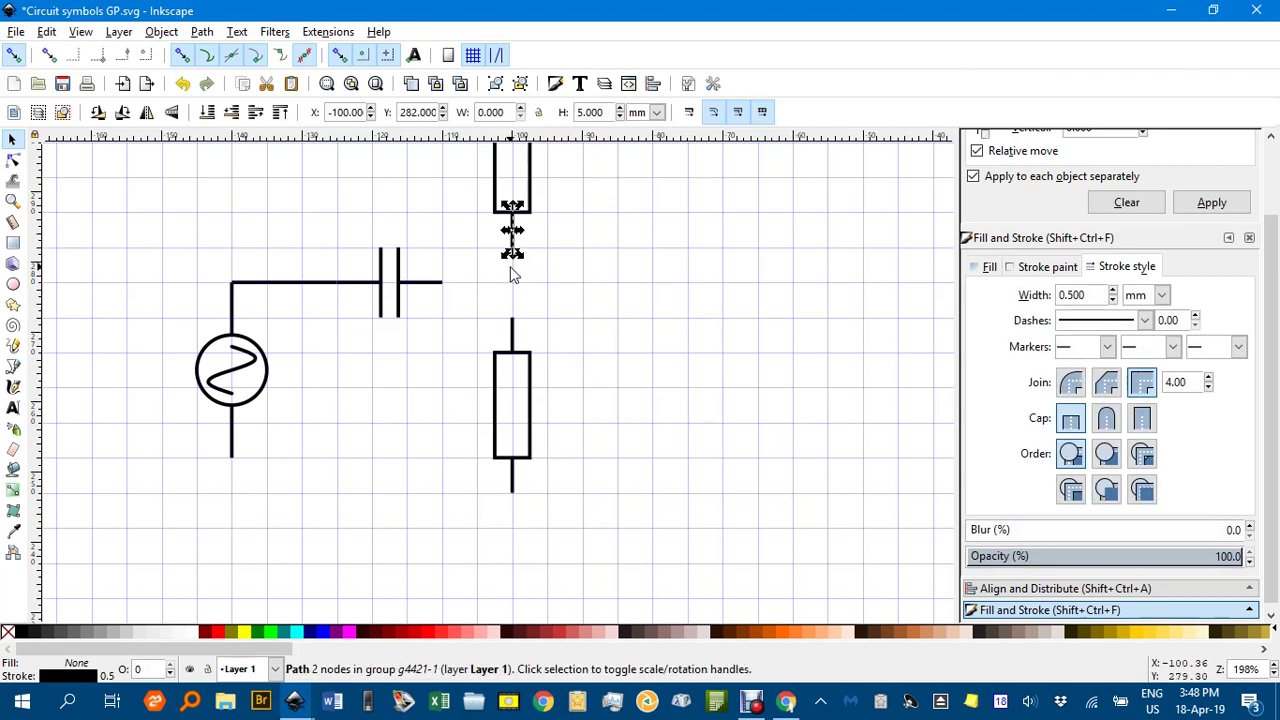
Step: Drag the vertical wire's bottom node down to the lower resistor's lead
{"action": "key", "text": "Escape"}
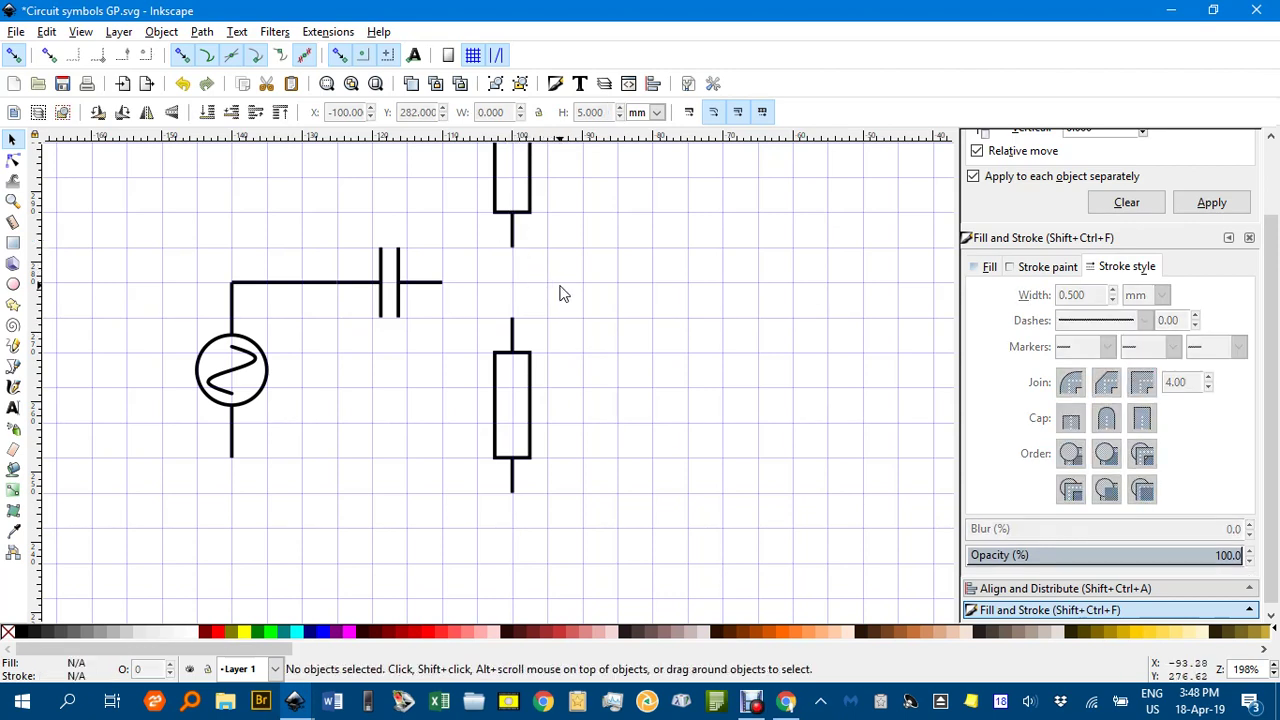
{"action": "key", "text": "n"}
{"action": "left_click", "coordinate": [513, 248]}
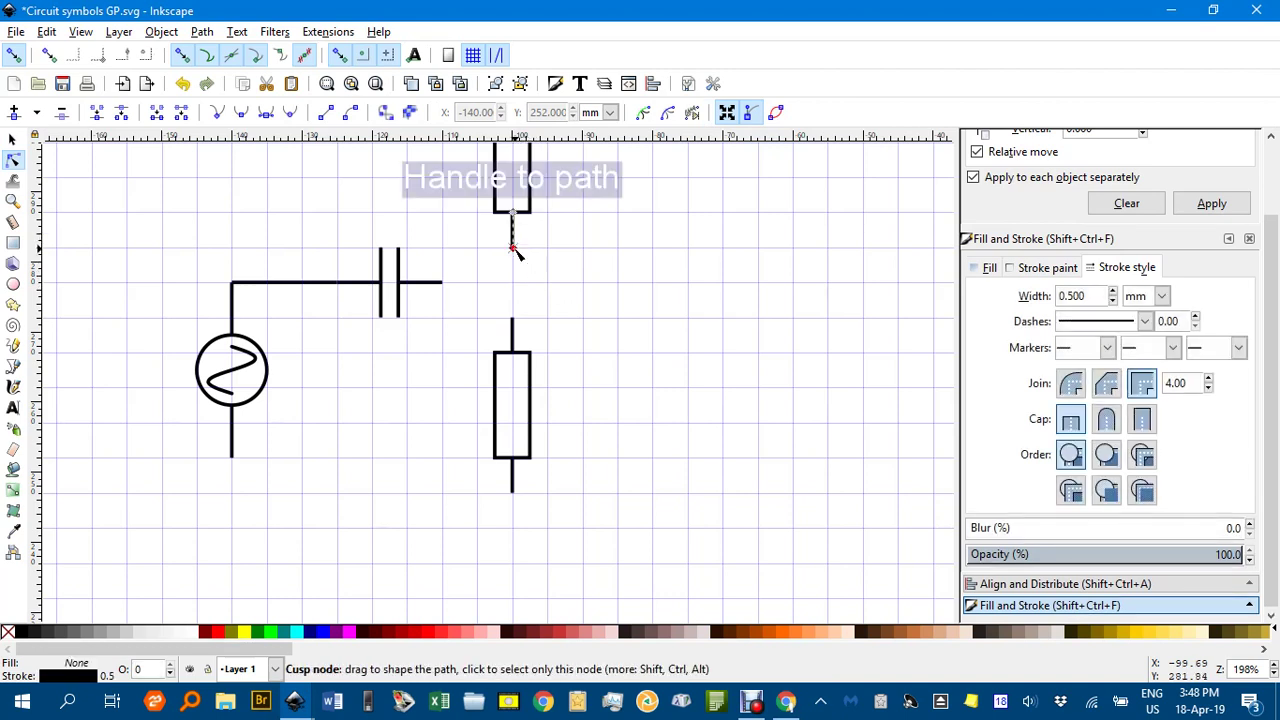
{"action": "left_click_drag", "start_coordinate": [513, 249], "coordinate": [513, 318]}
{"action": "left_click", "coordinate": [594, 307]}
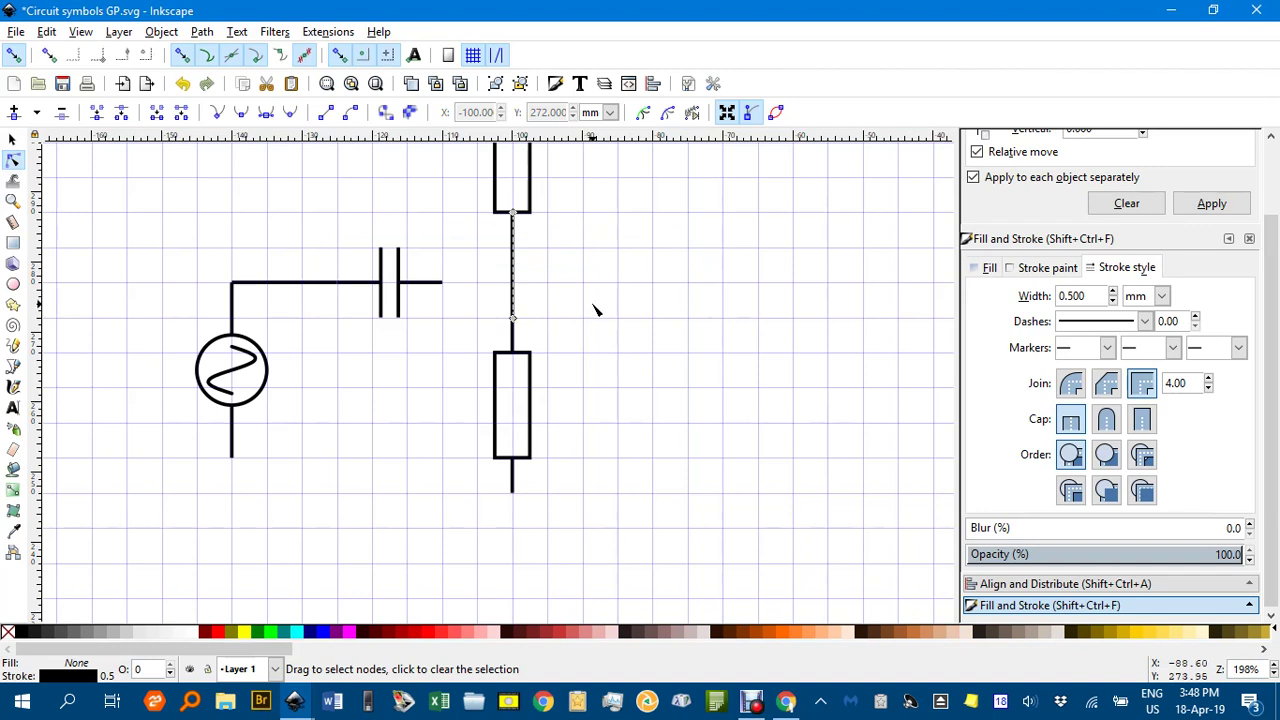
Step: Stretch the capacitor's right lead across until it meets the vertical wire
{"action": "left_click", "coordinate": [432, 287]}
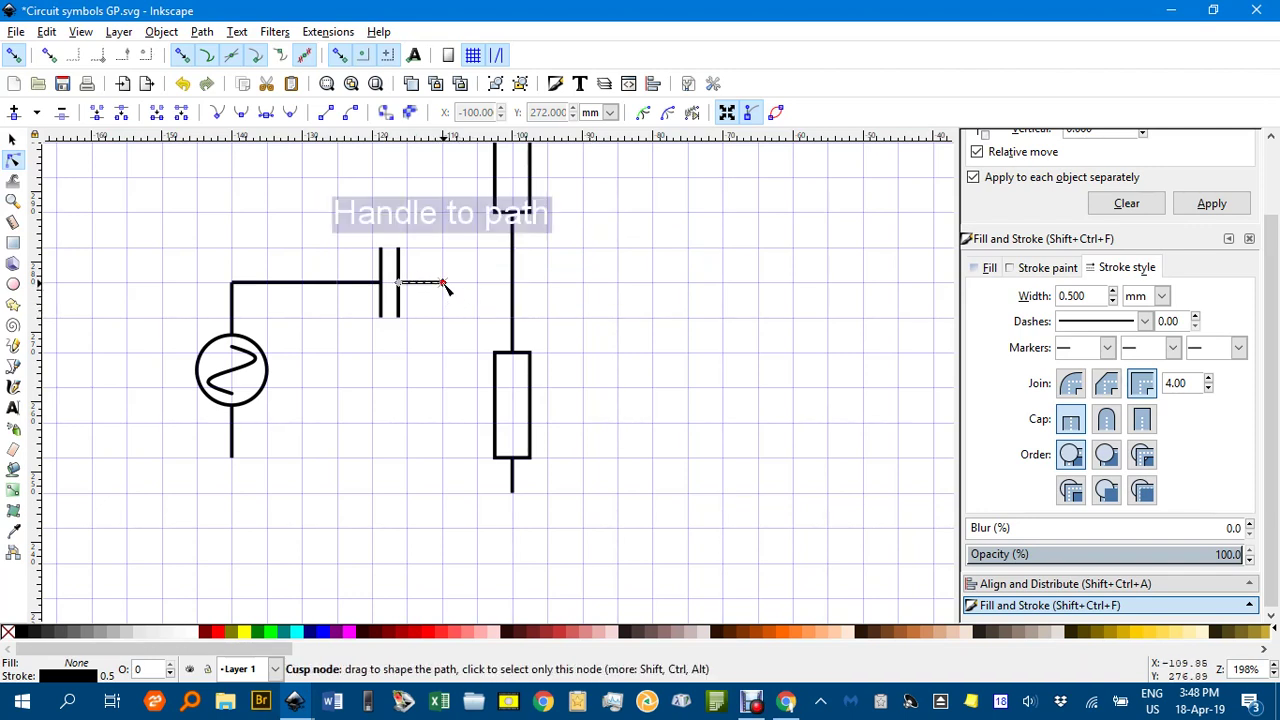
{"action": "left_click_drag", "start_coordinate": [442, 284], "coordinate": [513, 283]}
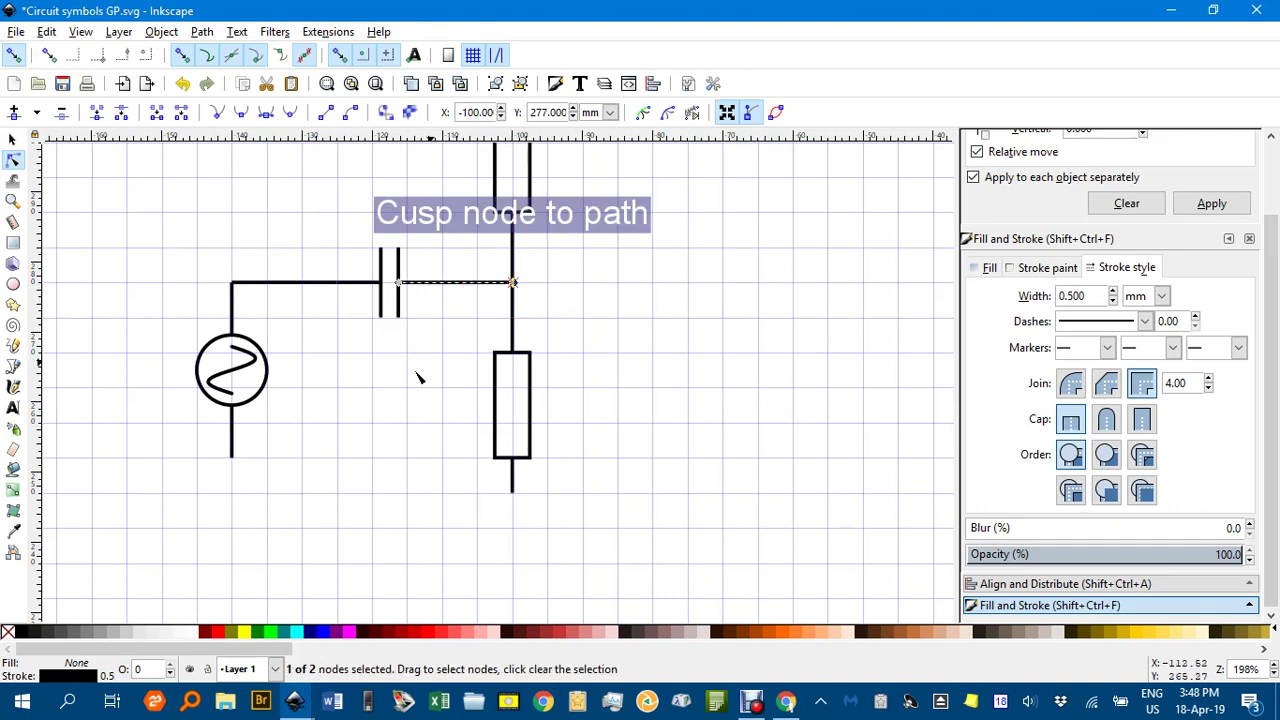
{"action": "scroll", "coordinate": [338, 360], "scroll_direction": "down", "scroll_amount": 2}
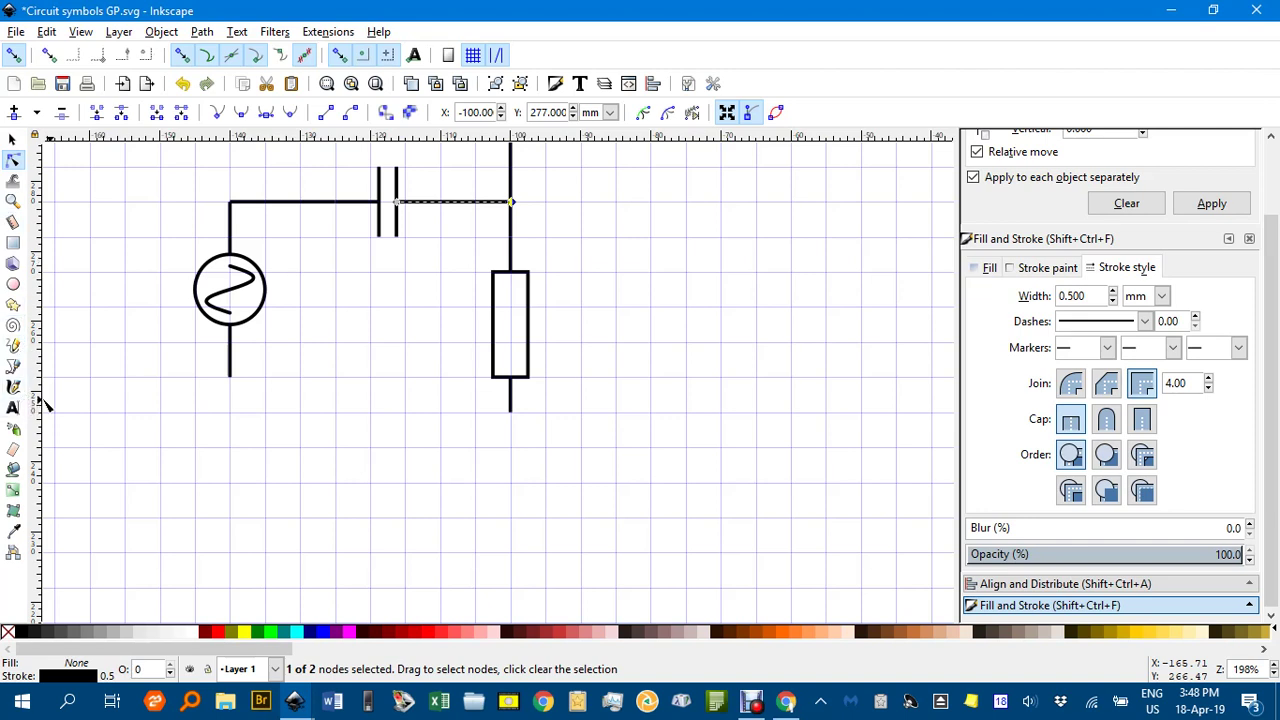
{"action": "left_click", "coordinate": [13, 366]}
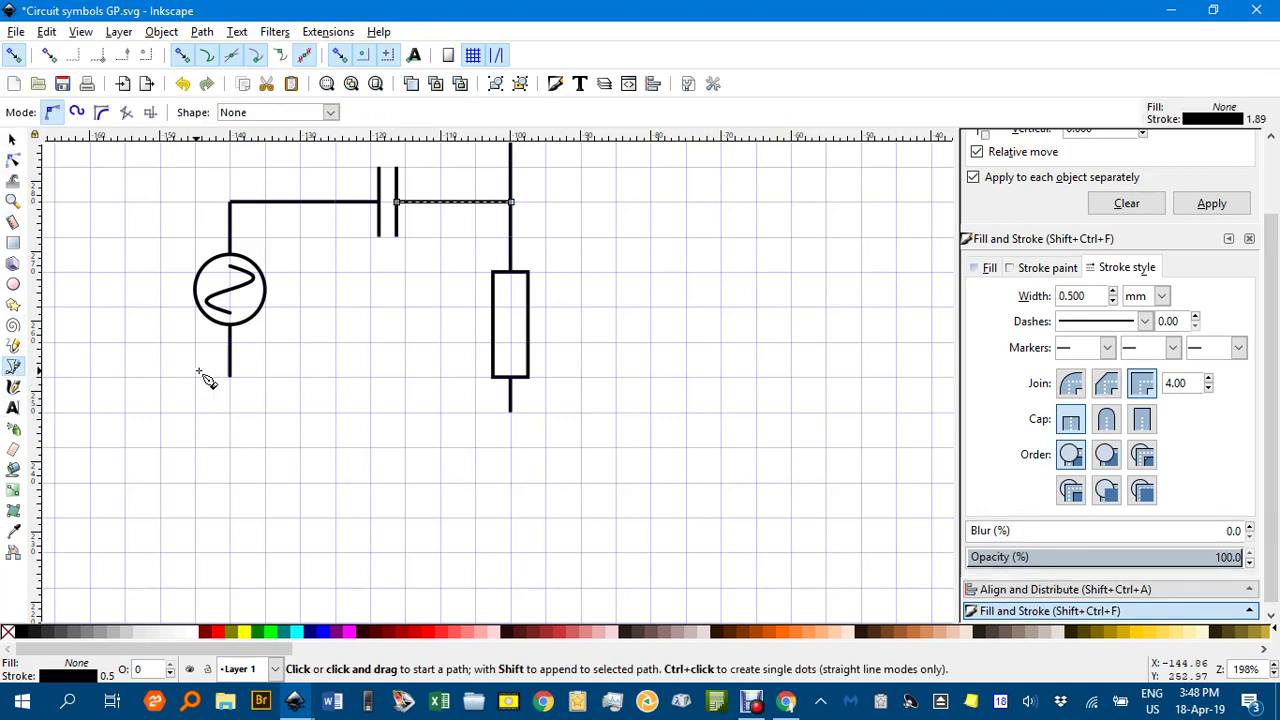
Step: Draw an L-shaped wire from the AC source's bottom lead to the lower resistor's bottom lead
{"action": "left_click", "coordinate": [229, 378]}
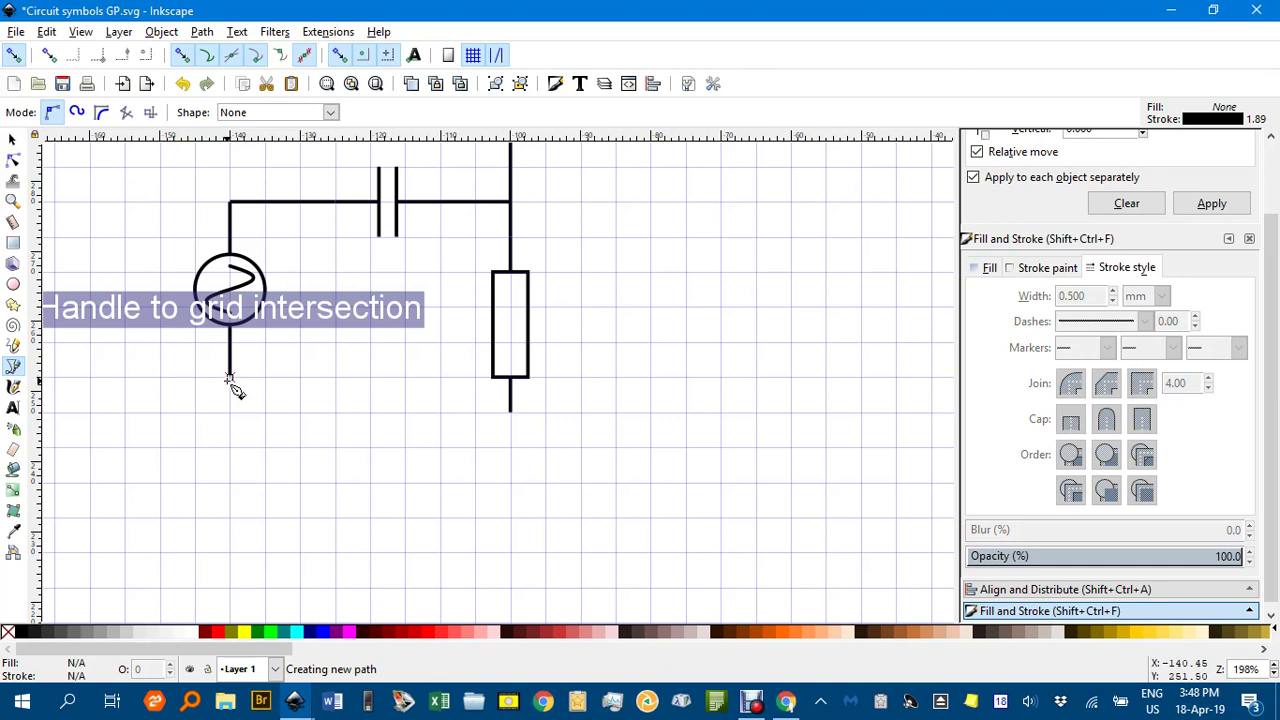
{"action": "left_click", "coordinate": [229, 412]}
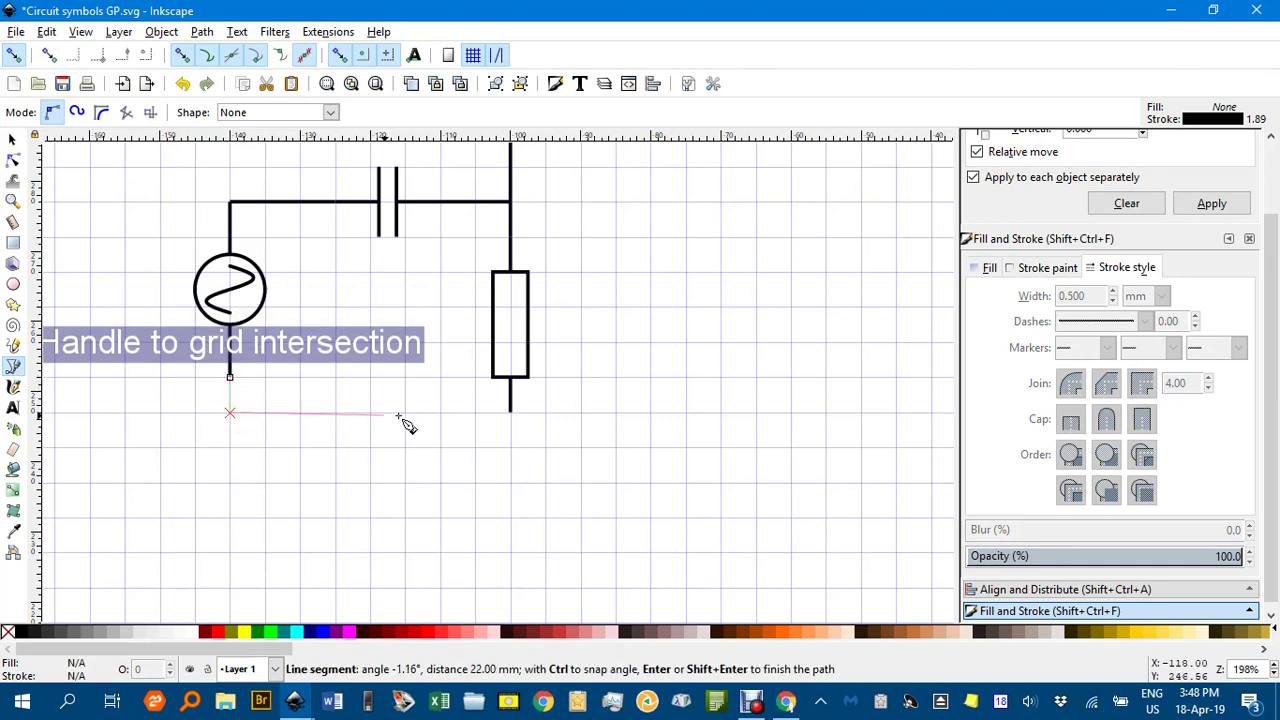
{"action": "double_click", "coordinate": [510, 412]}
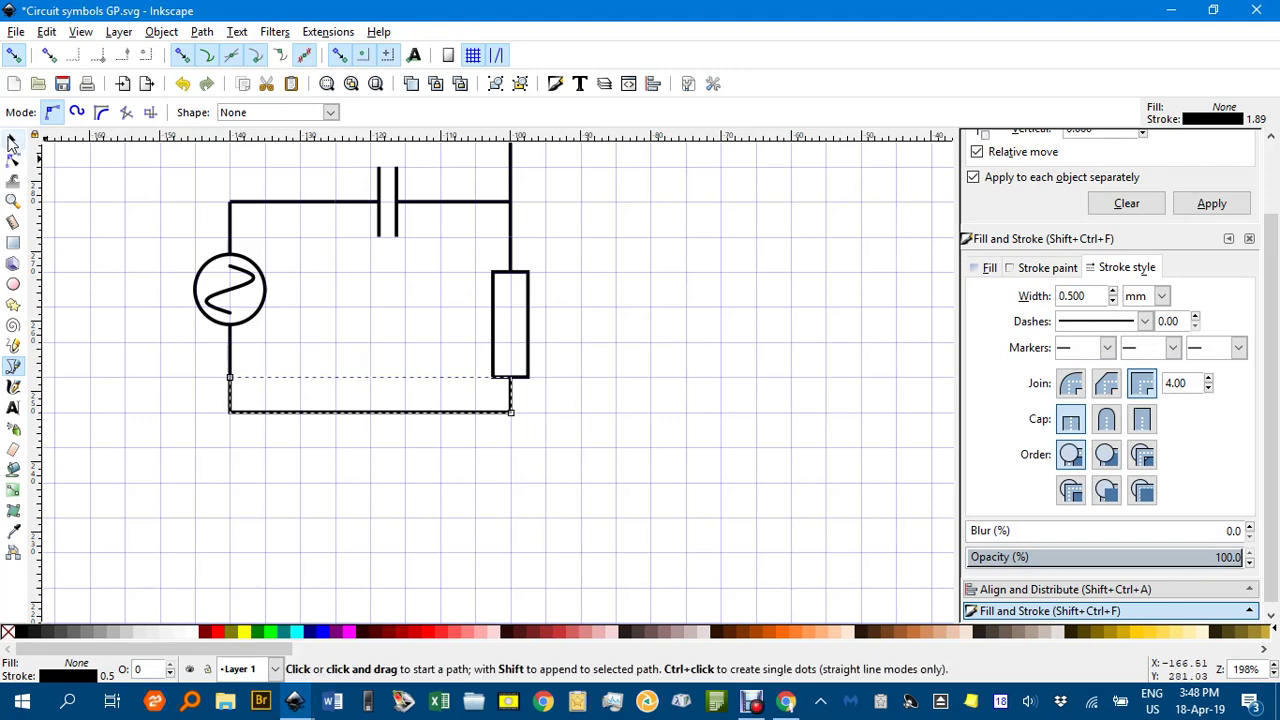
{"action": "left_click", "coordinate": [12, 138]}
{"action": "left_click", "coordinate": [293, 270]}
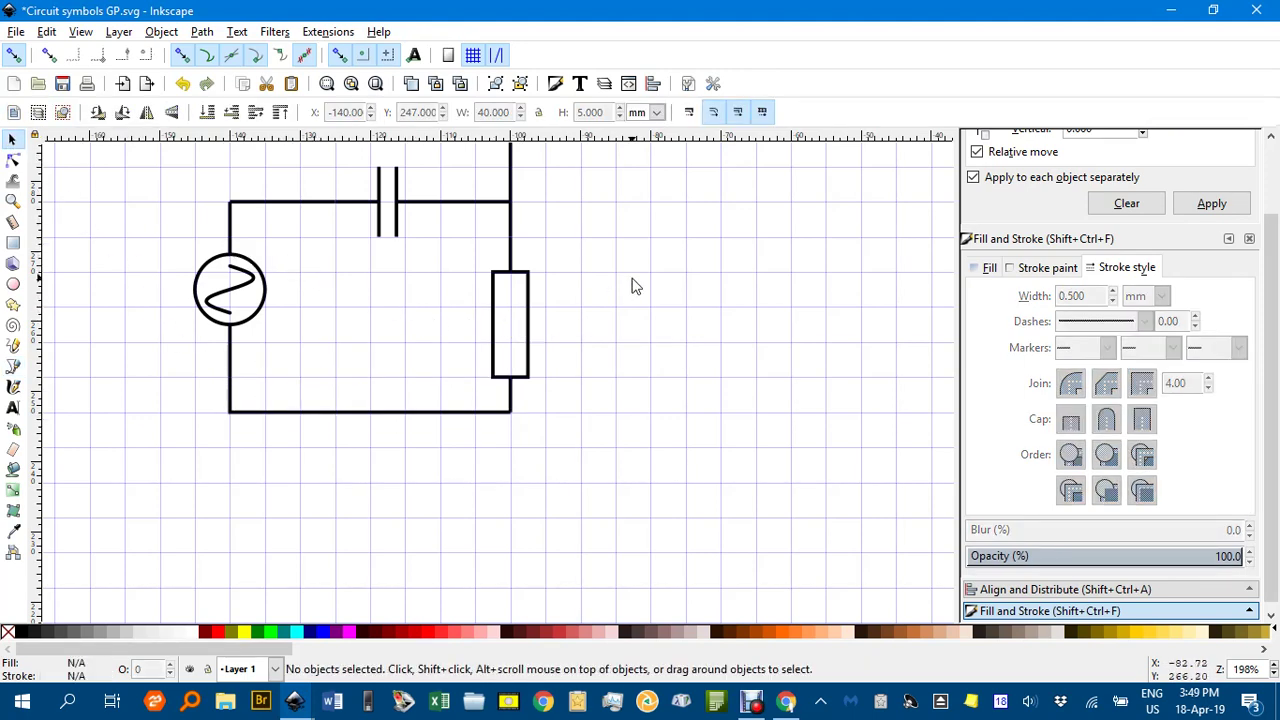
{"action": "left_click_drag", "start_coordinate": [632, 287], "coordinate": [615, 422]}
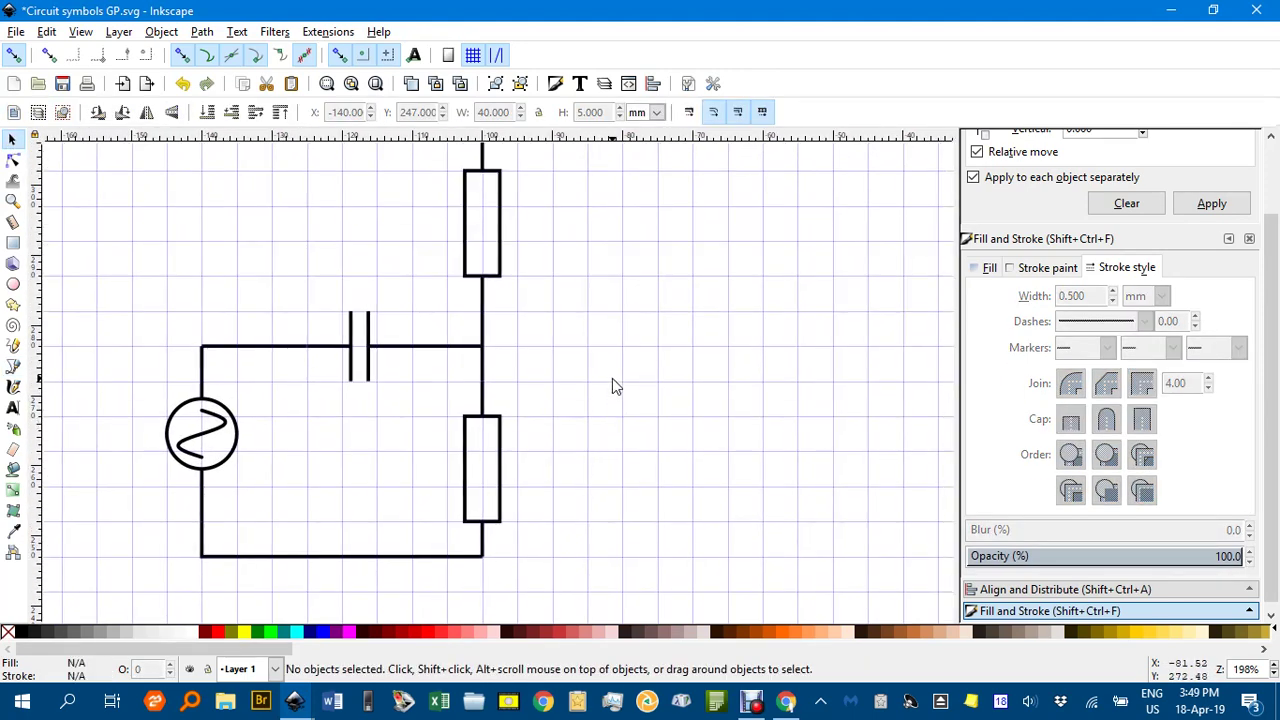
Step: Duplicate the upper resistor and place the copy on the grid, right of the circuit
{"action": "scroll", "coordinate": [614, 370], "scroll_direction": "down", "scroll_amount": 1}
{"action": "left_click_drag", "start_coordinate": [643, 360], "coordinate": [463, 341]}
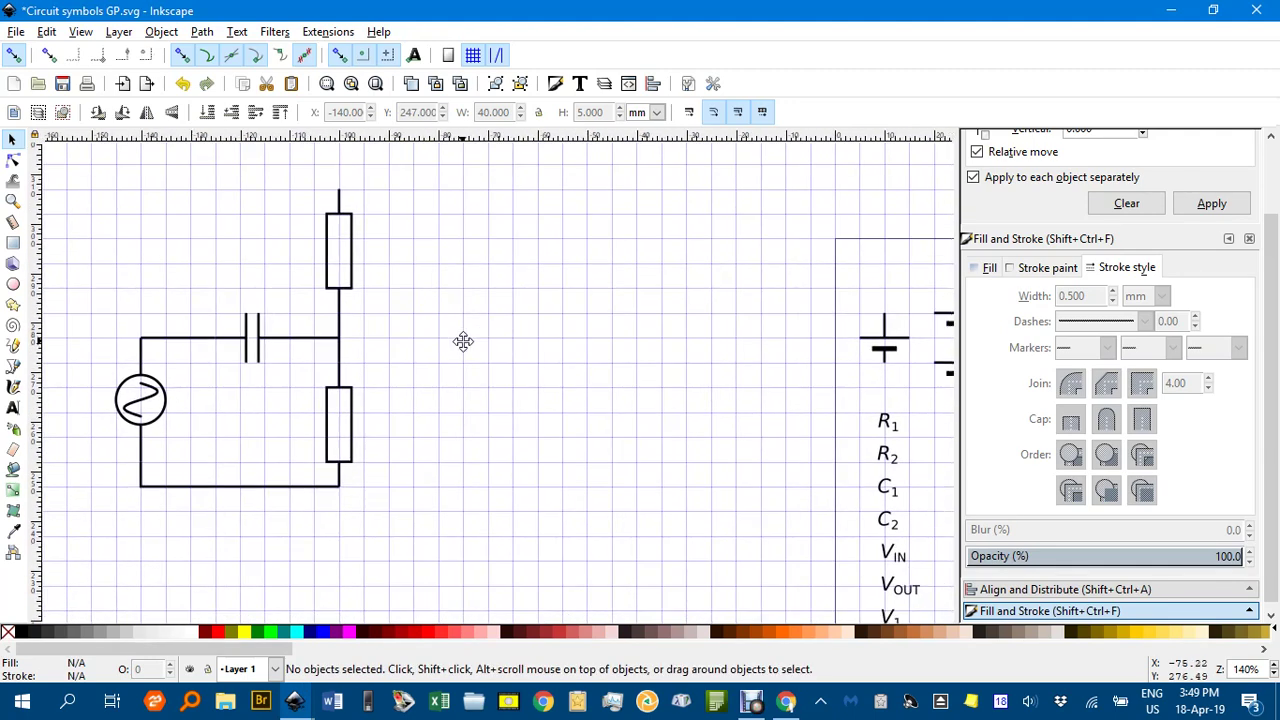
{"action": "left_click", "coordinate": [351, 260]}
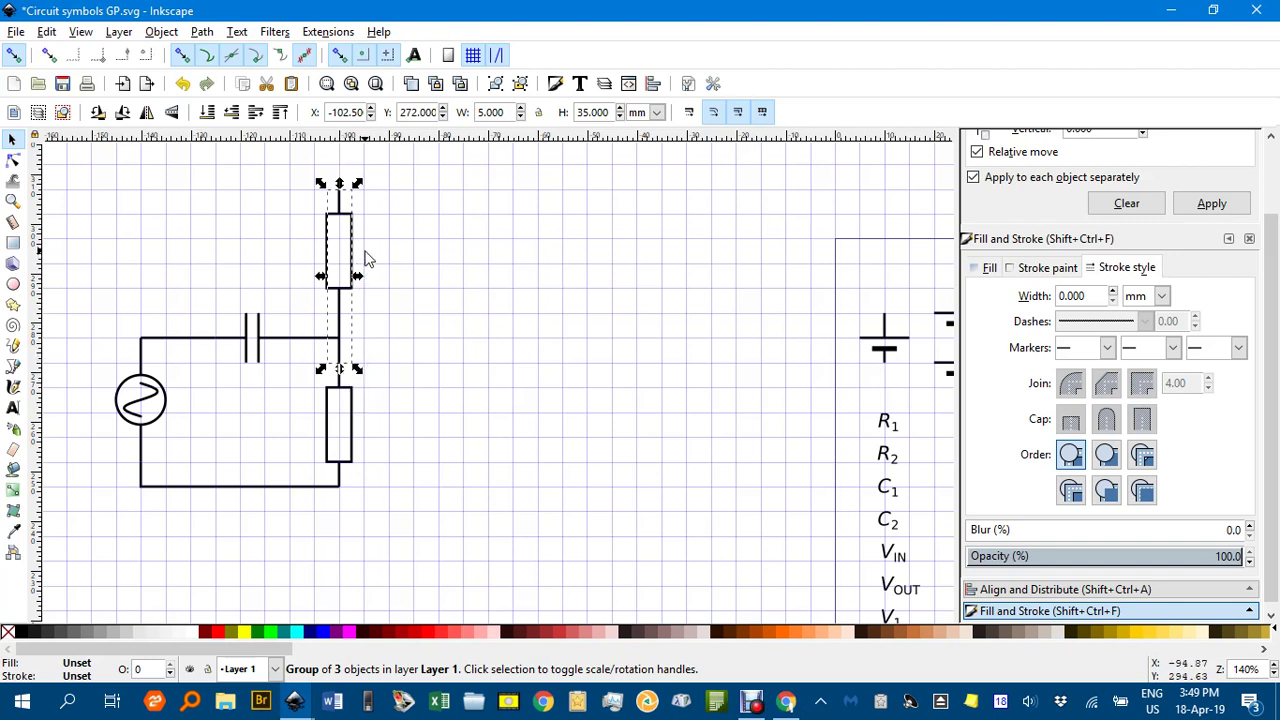
{"action": "key", "text": "ctrl+d"}
{"action": "left_click_drag", "start_coordinate": [356, 266], "coordinate": [490, 256]}
{"action": "scroll", "coordinate": [475, 216], "scroll_direction": "up", "scroll_amount": 1}
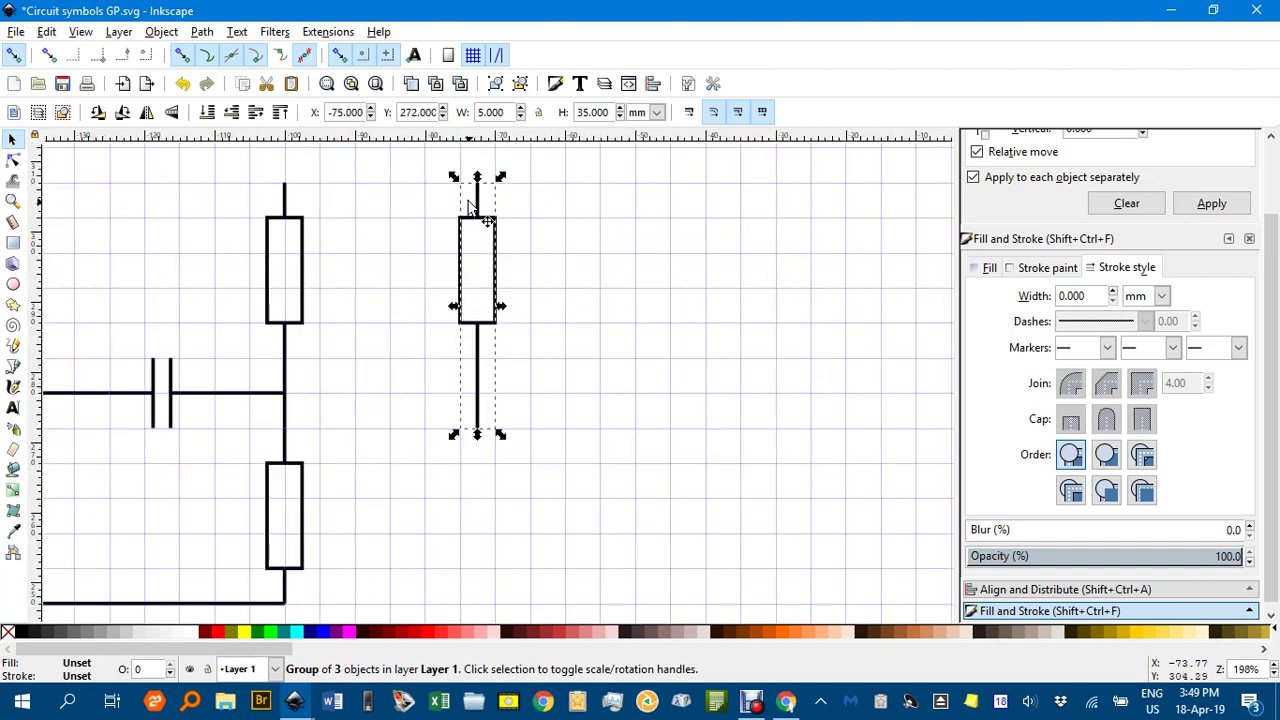
{"action": "left_click_drag", "start_coordinate": [478, 200], "coordinate": [505, 196]}
{"action": "scroll", "coordinate": [503, 190], "scroll_direction": "up", "scroll_amount": 2}
{"action": "scroll", "coordinate": [503, 190], "scroll_direction": "up", "scroll_amount": 1}
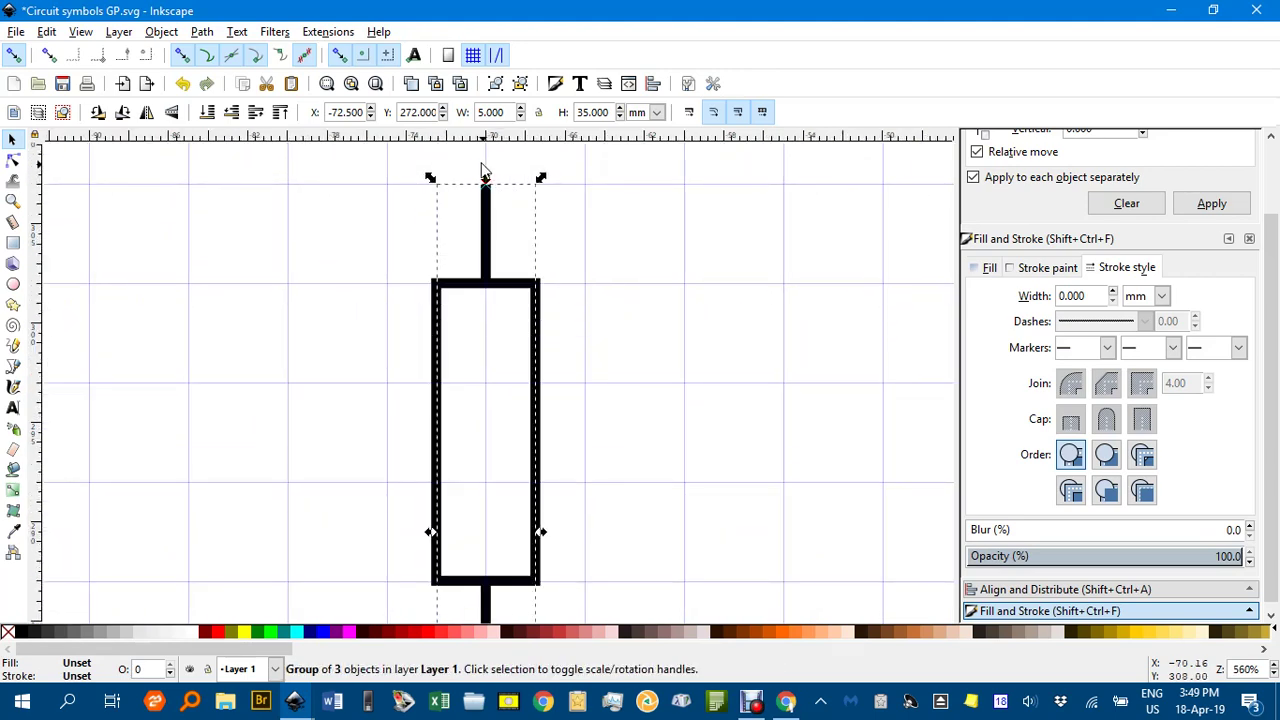
{"action": "key", "text": "Escape"}
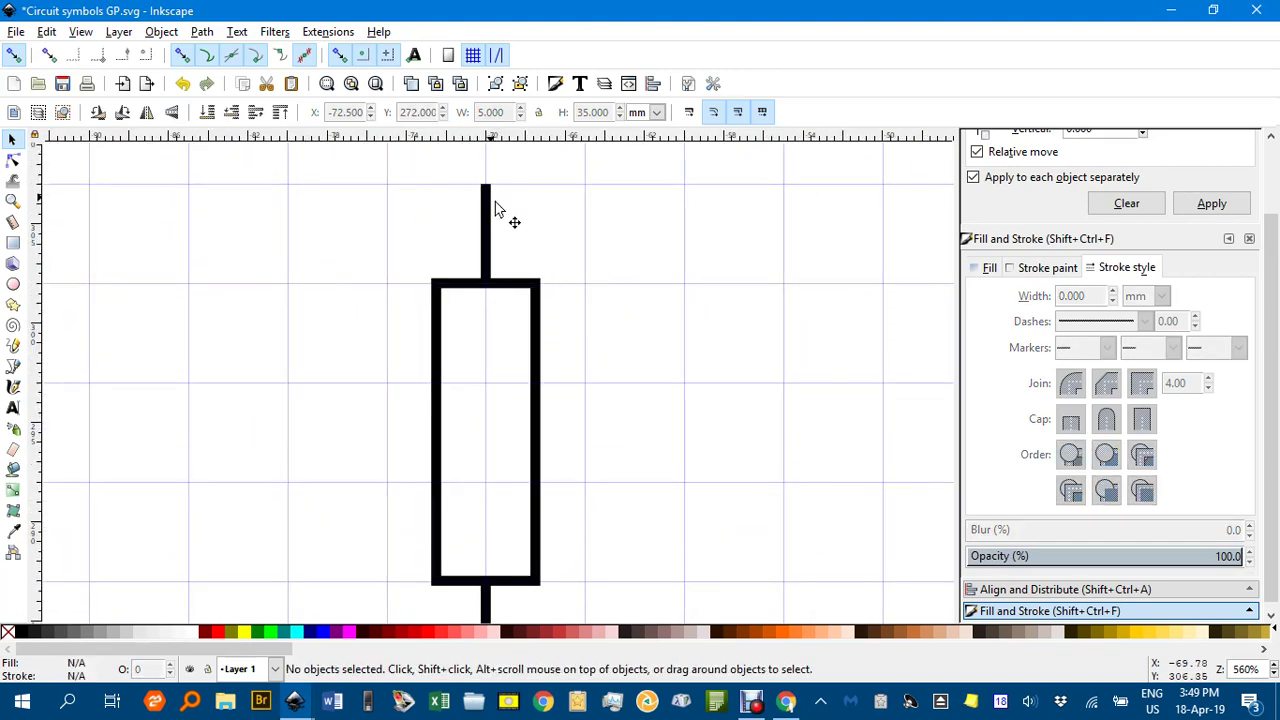
Step: Shorten the copy's lower lead to 10 mm by raising its end node to the grid
{"action": "scroll", "coordinate": [505, 220], "scroll_direction": "down", "scroll_amount": 4}
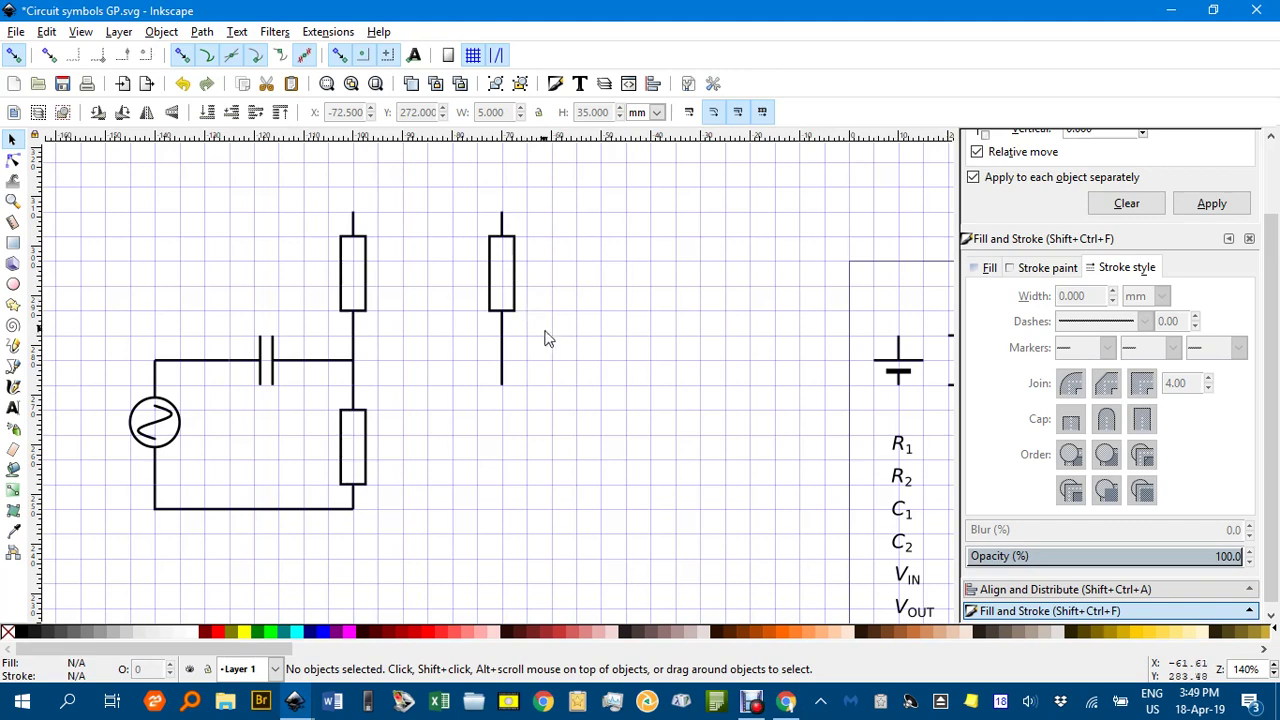
{"action": "scroll", "coordinate": [555, 346], "scroll_direction": "down", "scroll_amount": 2}
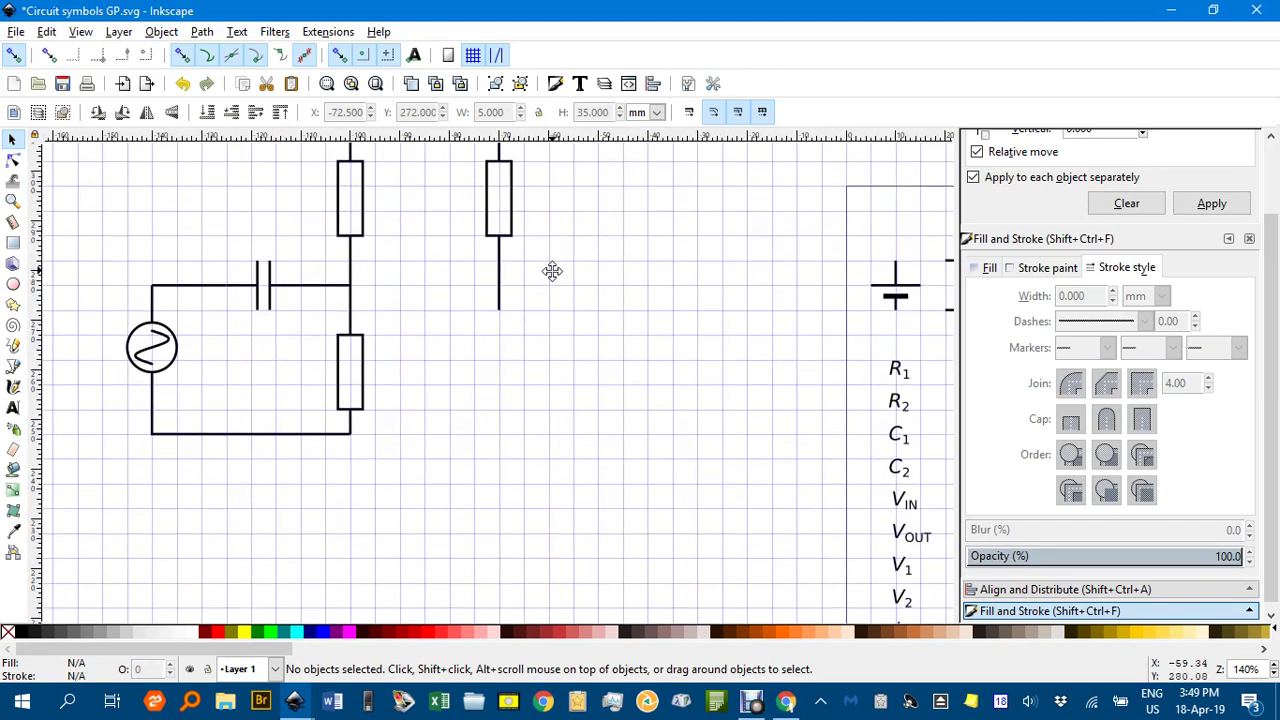
{"action": "left_click", "coordinate": [500, 305], "text": "ctrl"}
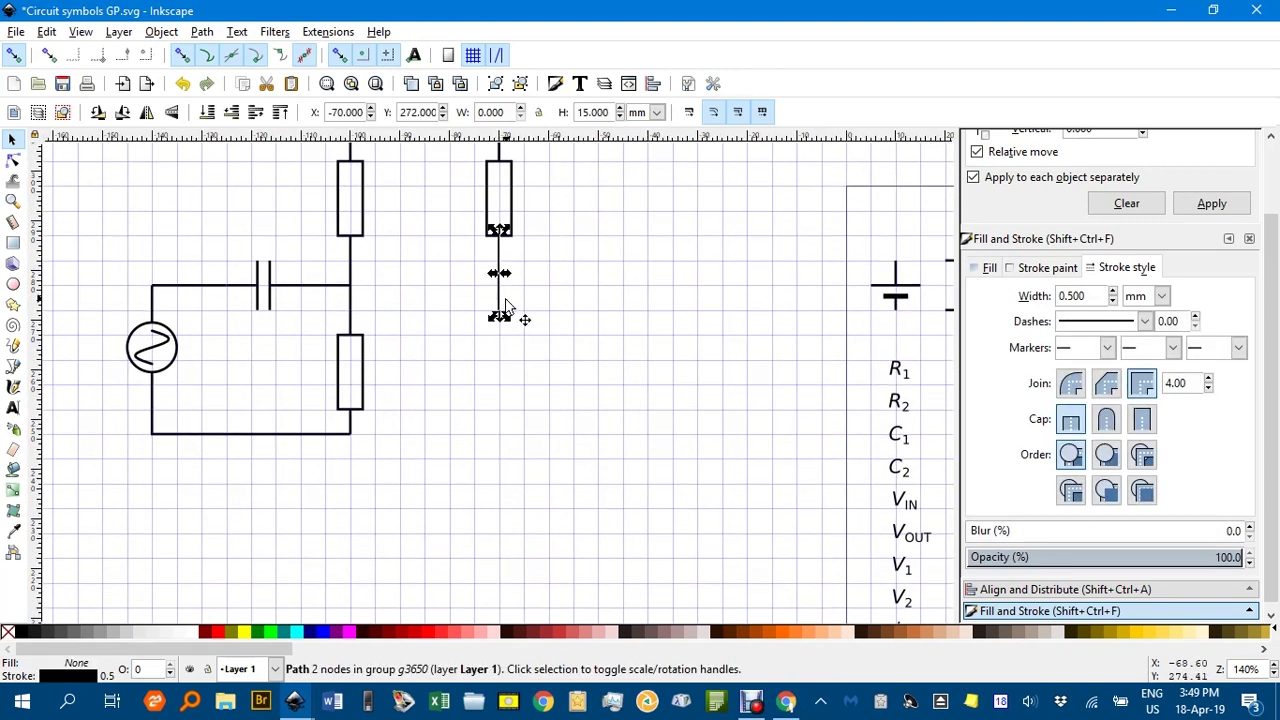
{"action": "key", "text": "n"}
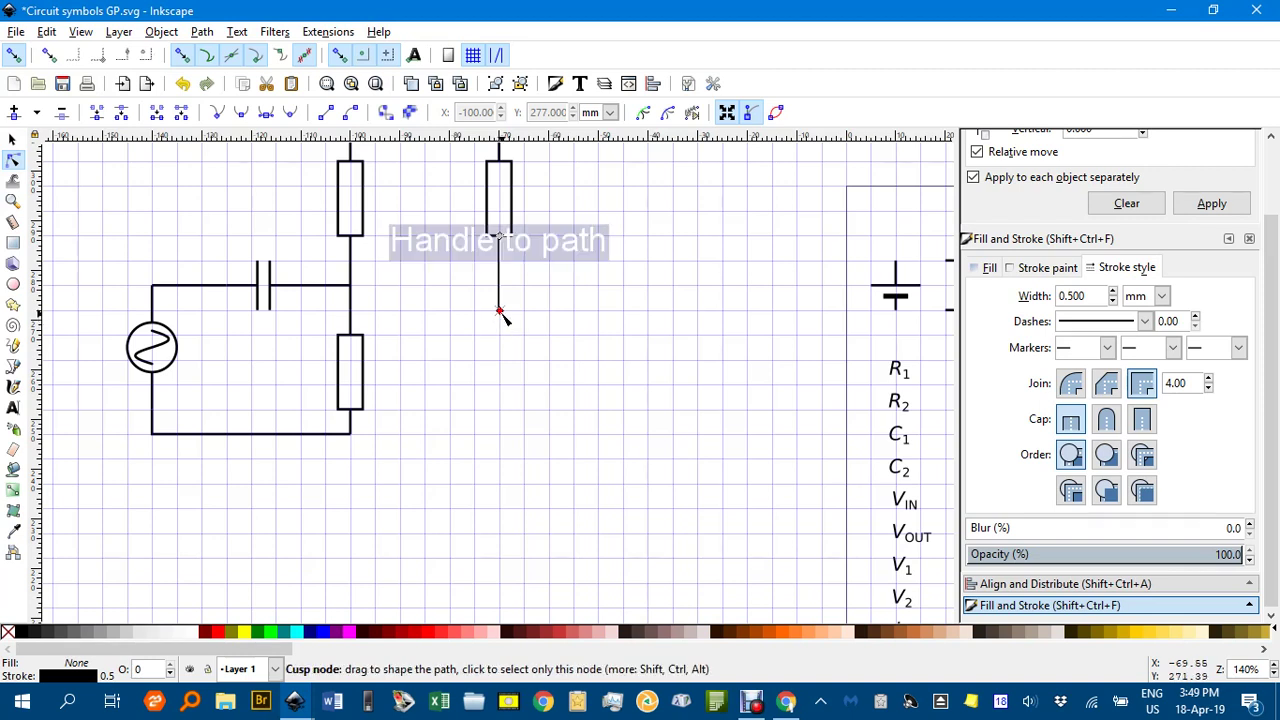
{"action": "left_click_drag", "start_coordinate": [502, 314], "coordinate": [501, 288]}
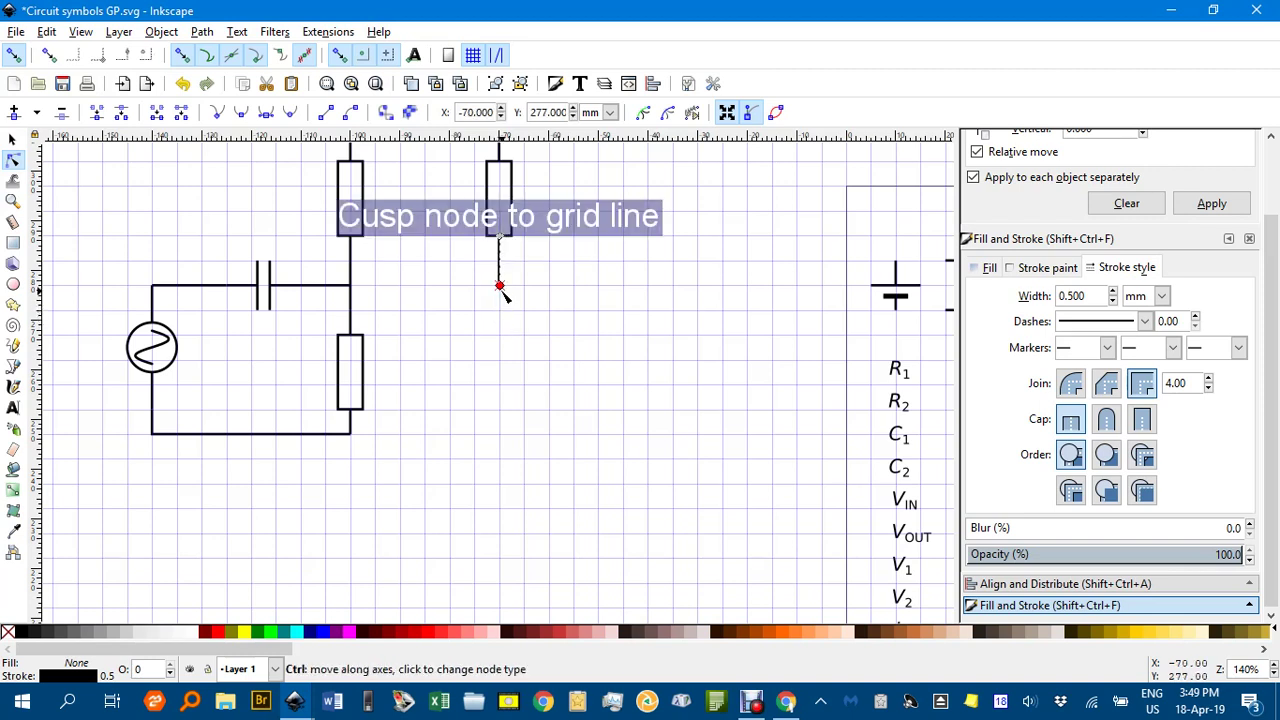
{"action": "left_click", "coordinate": [12, 139]}
{"action": "left_click", "coordinate": [130, 170]}
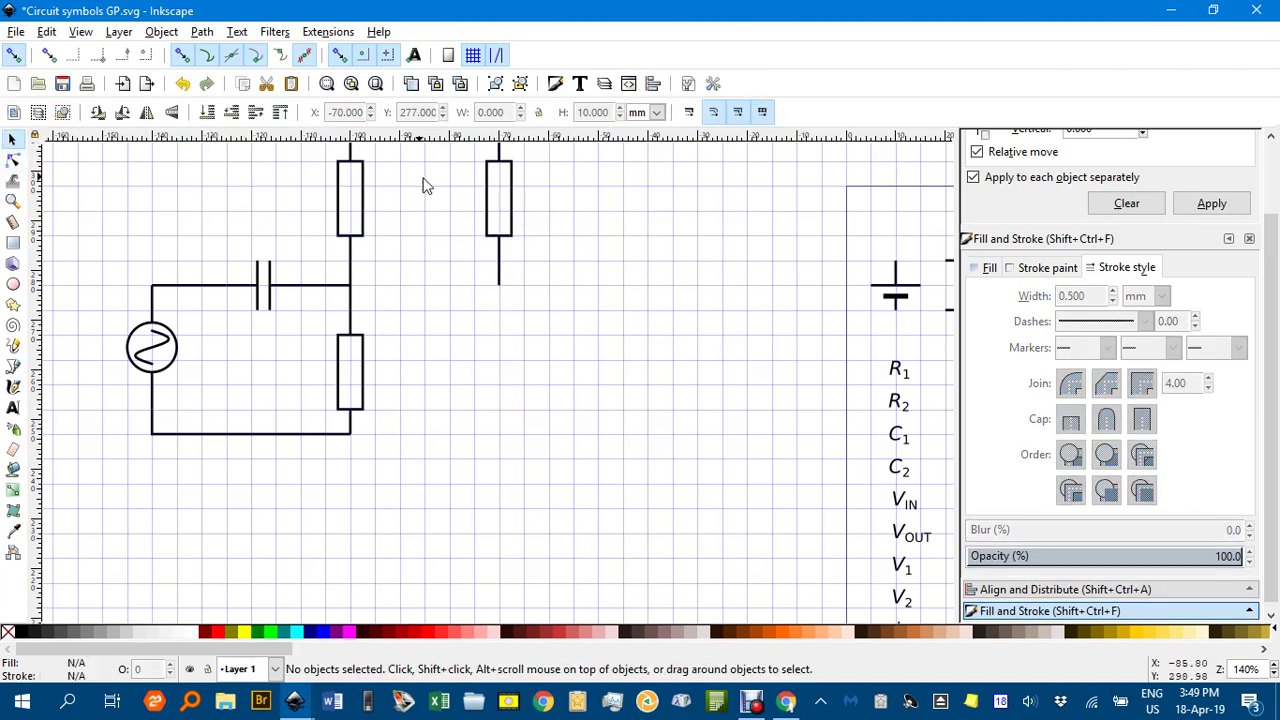
{"action": "left_click_drag", "start_coordinate": [613, 265], "coordinate": [551, 366]}
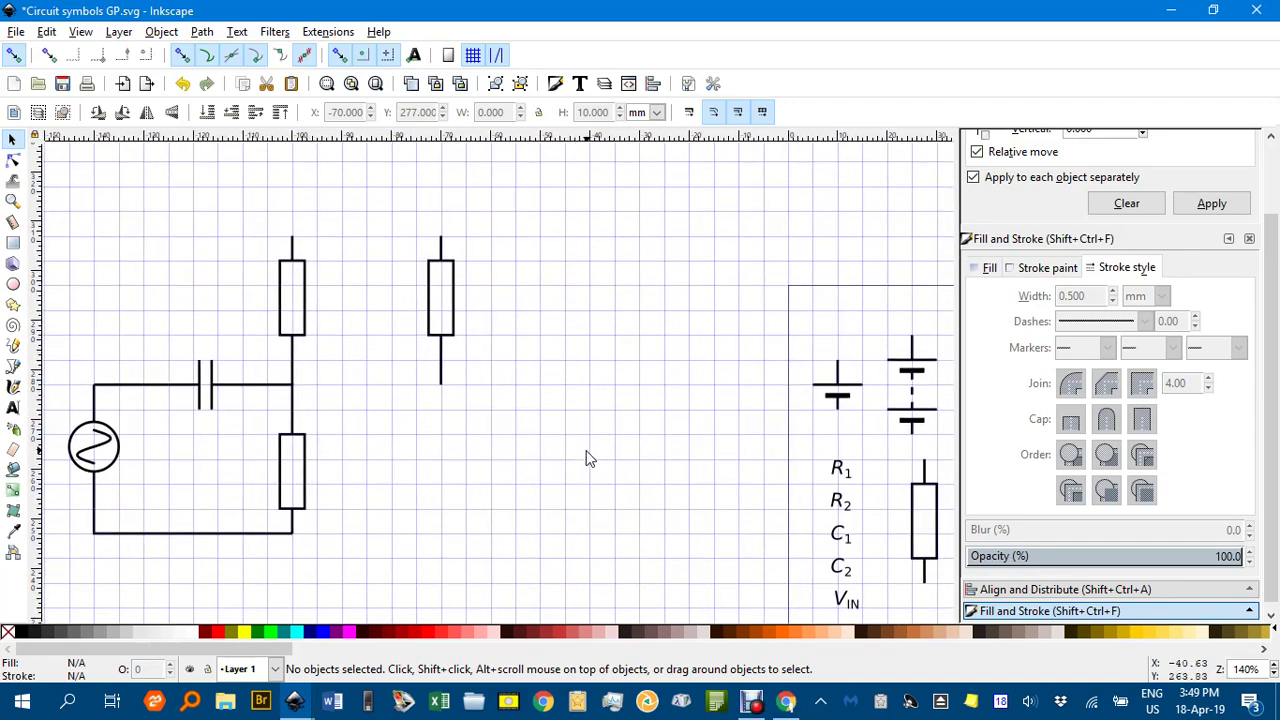
Step: Copy the third transistor symbol from the library sheet and paste it beside the circuit
{"action": "left_click_drag", "start_coordinate": [588, 458], "coordinate": [336, 288]}
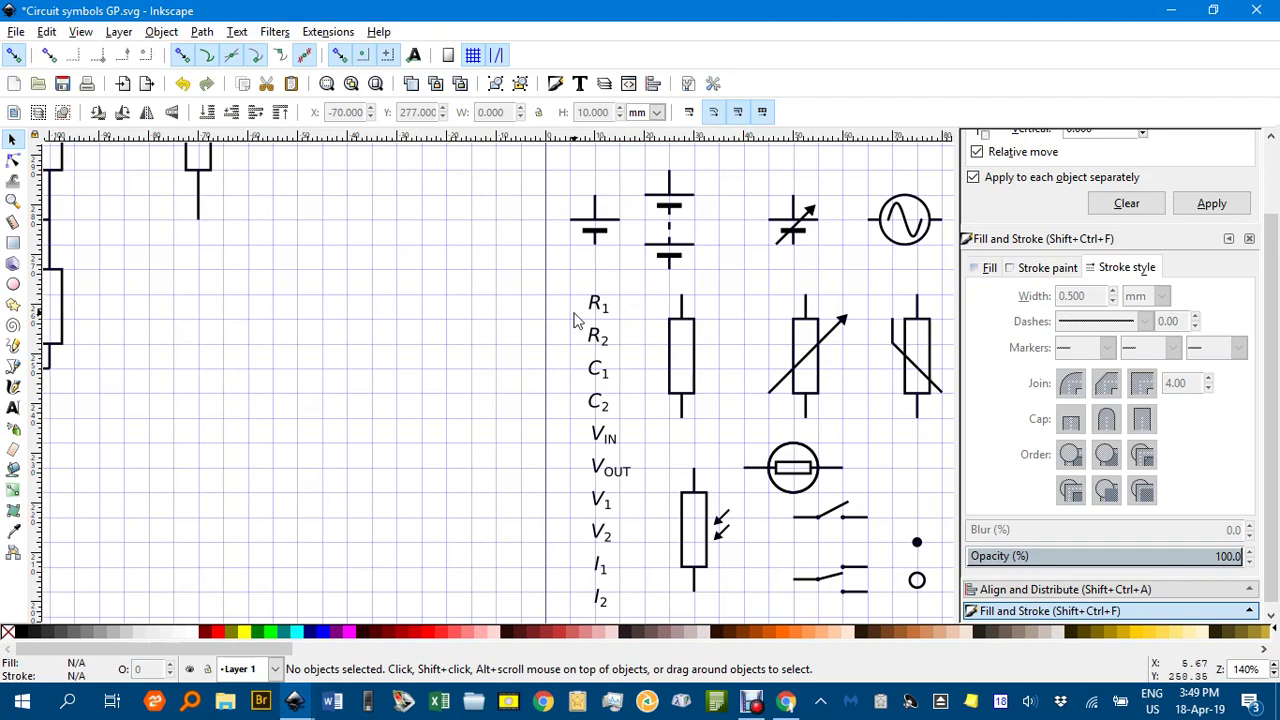
{"action": "scroll", "coordinate": [577, 320], "scroll_direction": "down", "scroll_amount": 1}
{"action": "scroll", "coordinate": [620, 330], "scroll_direction": "down", "scroll_amount": 4}
{"action": "scroll", "coordinate": [620, 330], "scroll_direction": "right", "scroll_amount": 3}
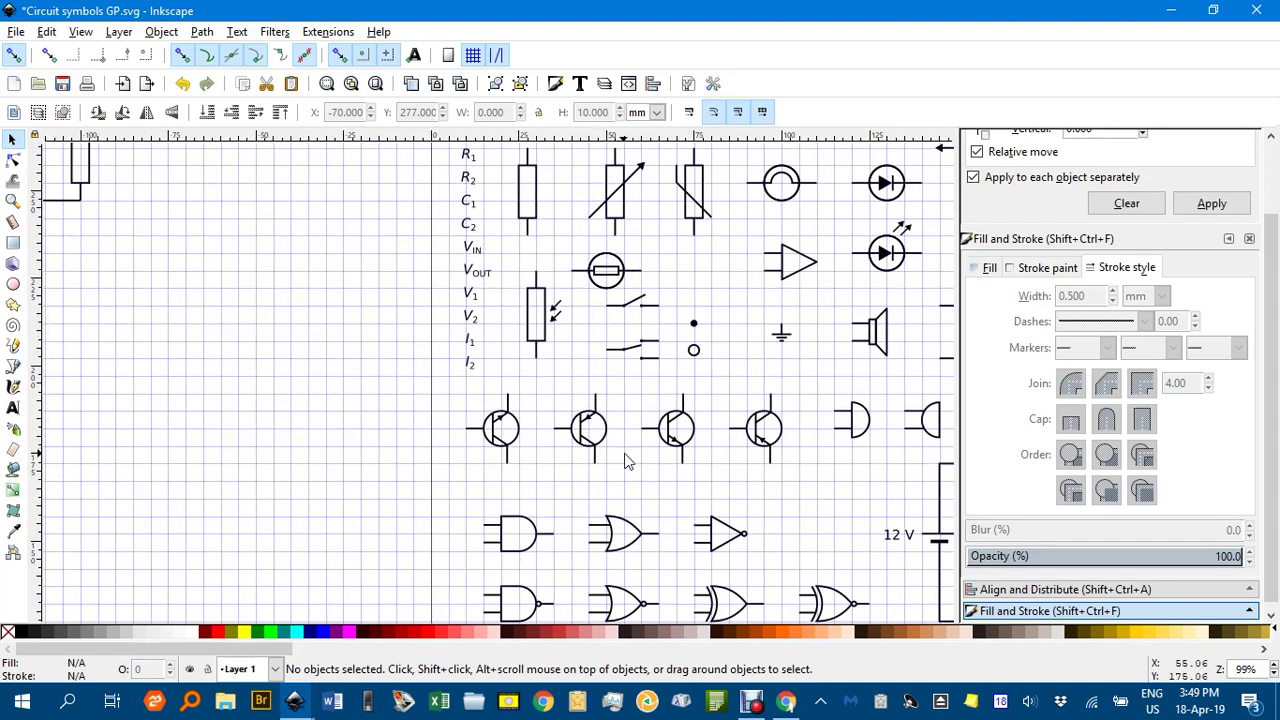
{"action": "left_click", "coordinate": [674, 444]}
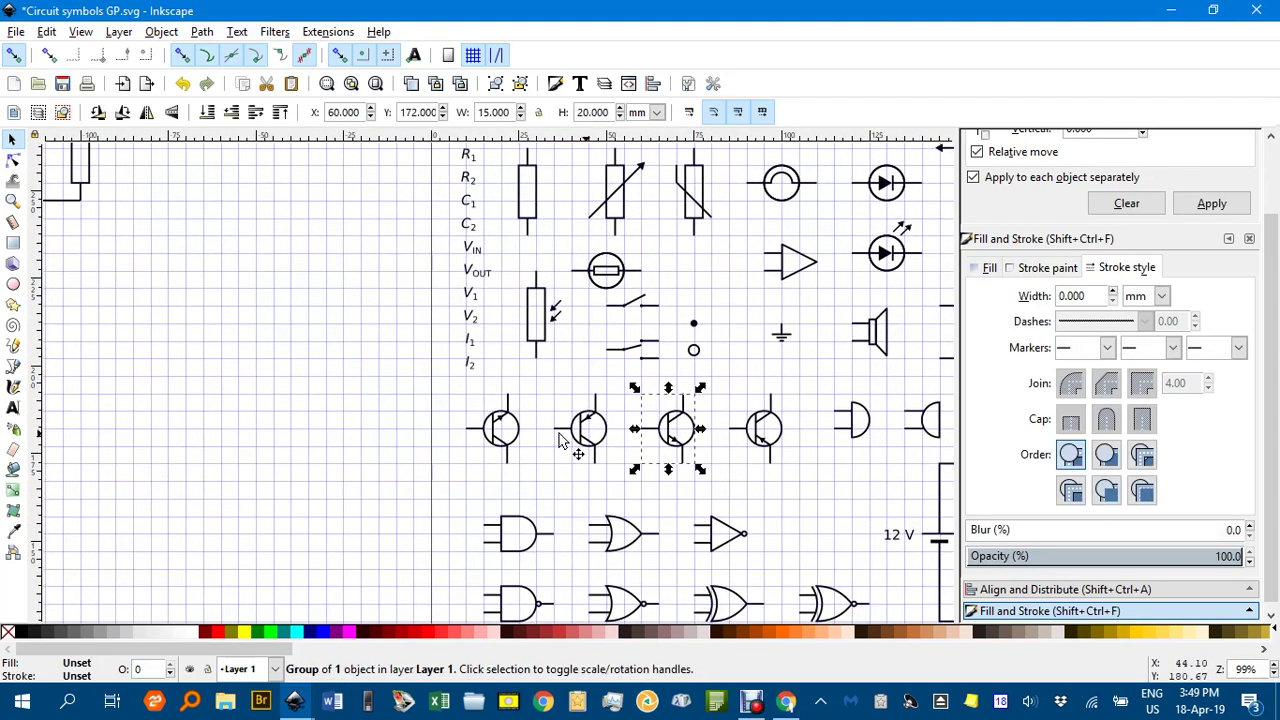
{"action": "key", "text": "ctrl+Up"}
{"action": "key", "text": "ctrl+Up"}
{"action": "key", "text": "ctrl+Up"}
{"action": "key", "text": "ctrl+Left"}
{"action": "key", "text": "ctrl+Left"}
{"action": "key", "text": "ctrl+Left"}
{"action": "key", "text": "ctrl+Left"}
{"action": "key", "text": "ctrl+Left"}
{"action": "key", "text": "ctrl+Left"}
{"action": "scroll", "coordinate": [604, 262], "scroll_direction": "up", "scroll_amount": 2}
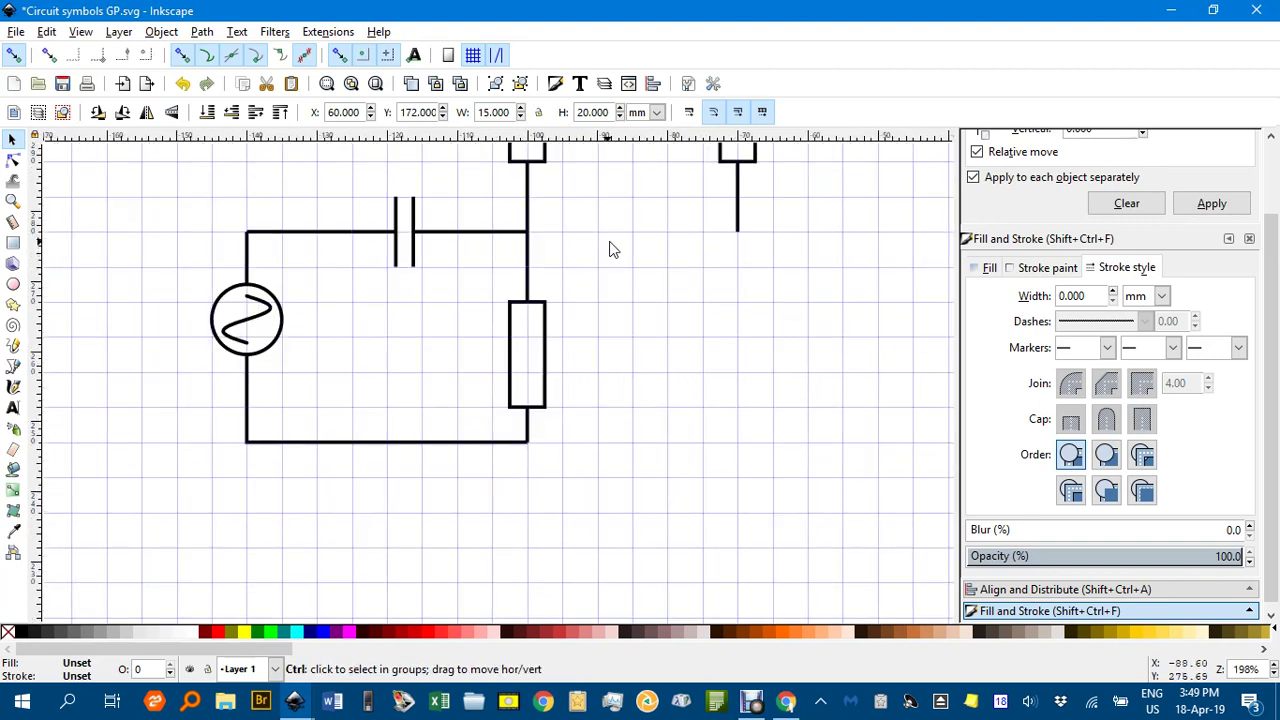
{"action": "key", "text": "ctrl+v"}
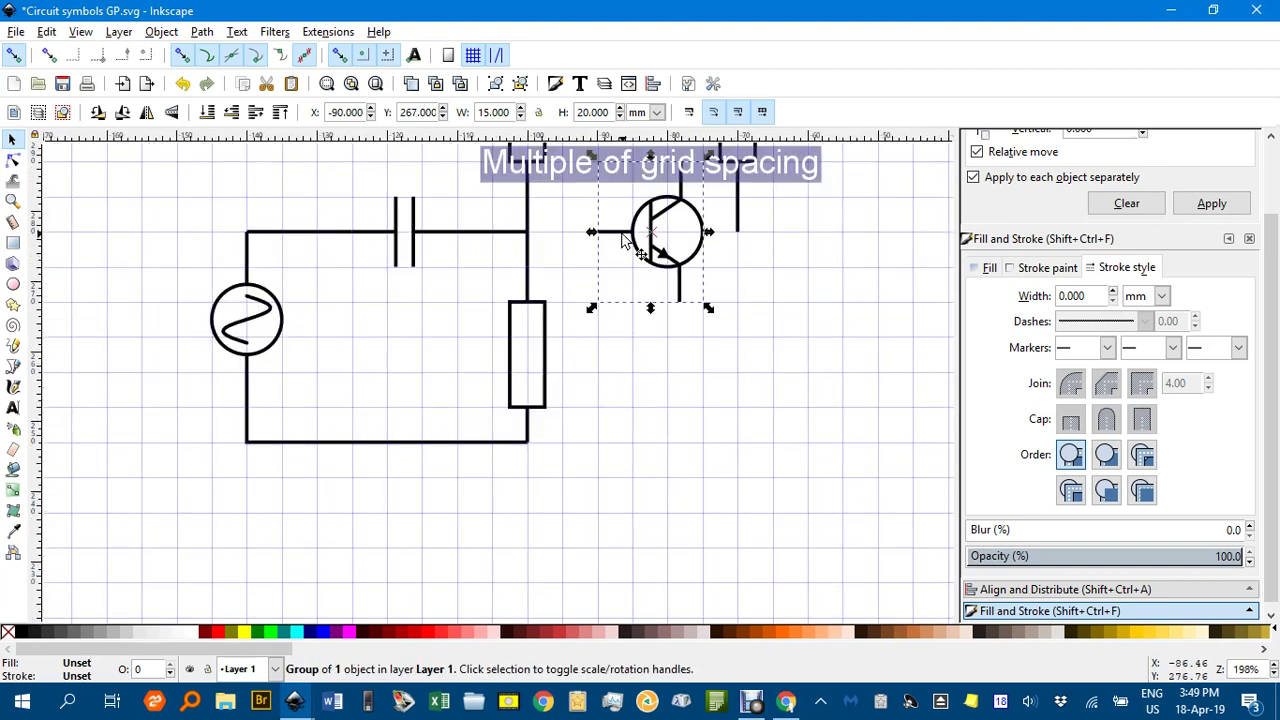
Step: Position the transistor right of the junction, with its collector end snapped to a grid line
{"action": "left_click_drag", "start_coordinate": [622, 240], "coordinate": [548, 239]}
{"action": "scroll", "coordinate": [568, 232], "scroll_direction": "up", "scroll_amount": 2}
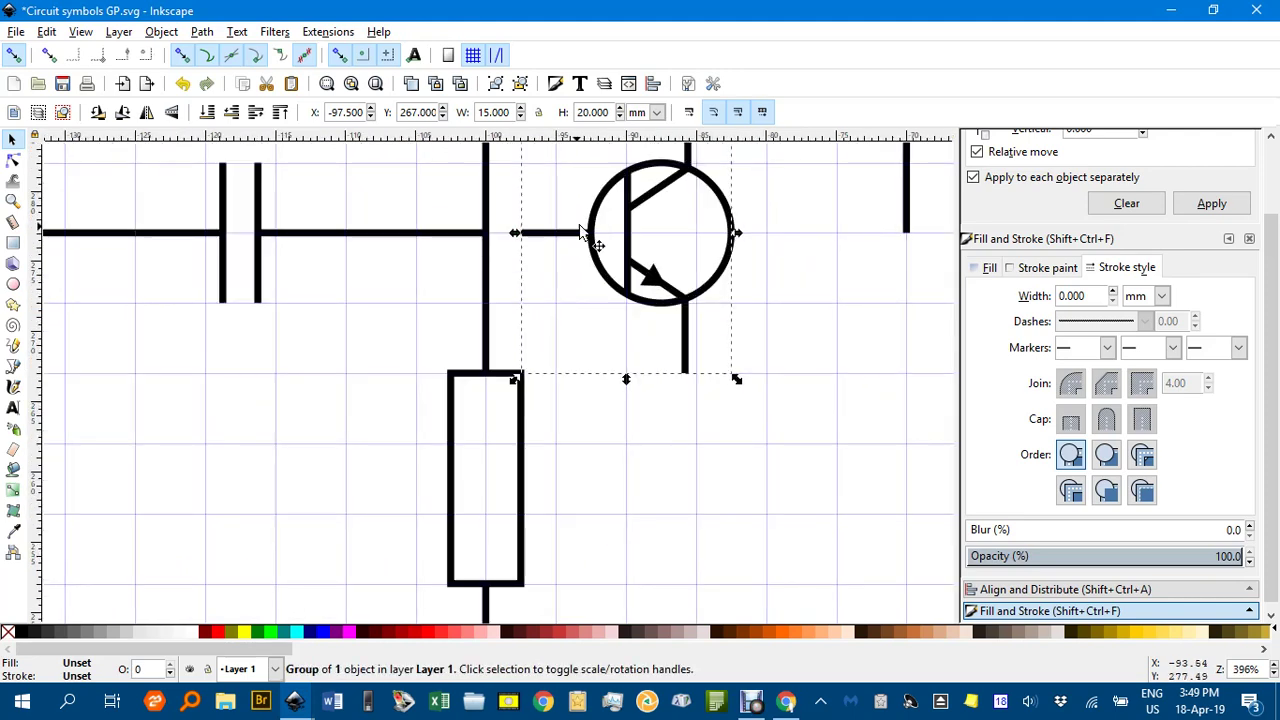
{"action": "scroll", "coordinate": [613, 226], "scroll_direction": "down", "scroll_amount": 3}
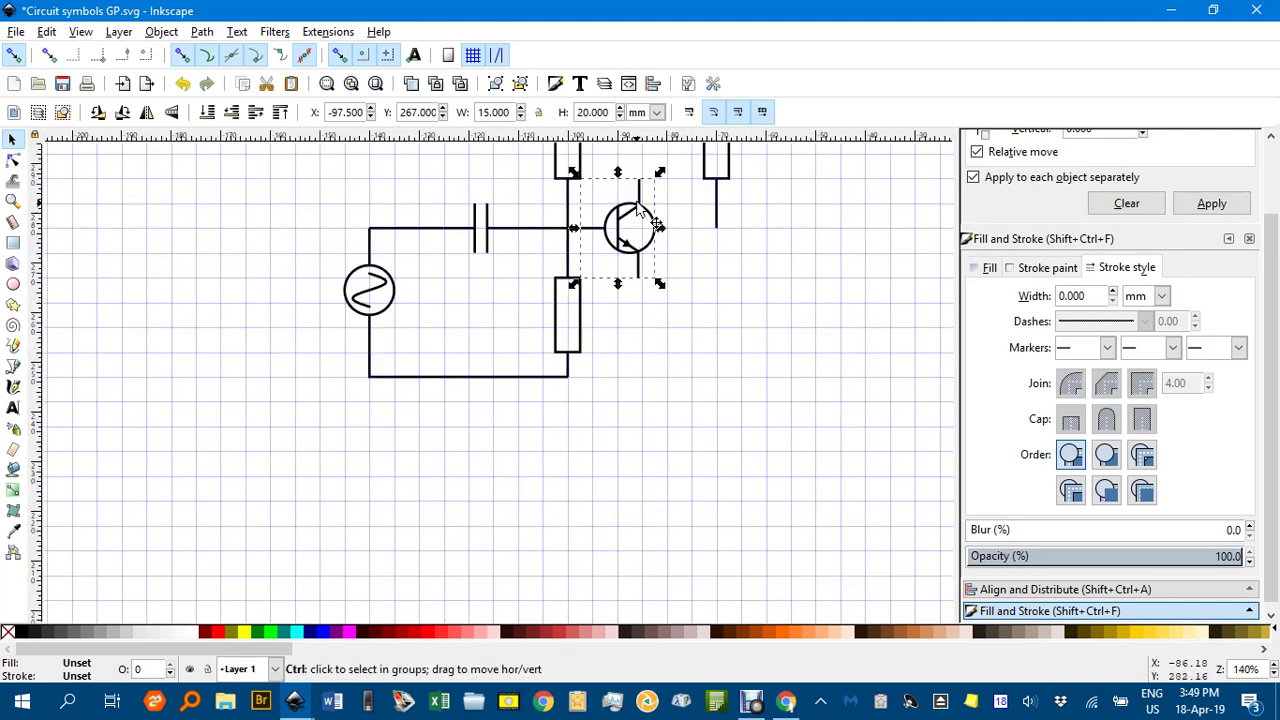
{"action": "scroll", "coordinate": [638, 207], "scroll_direction": "up", "scroll_amount": 1}
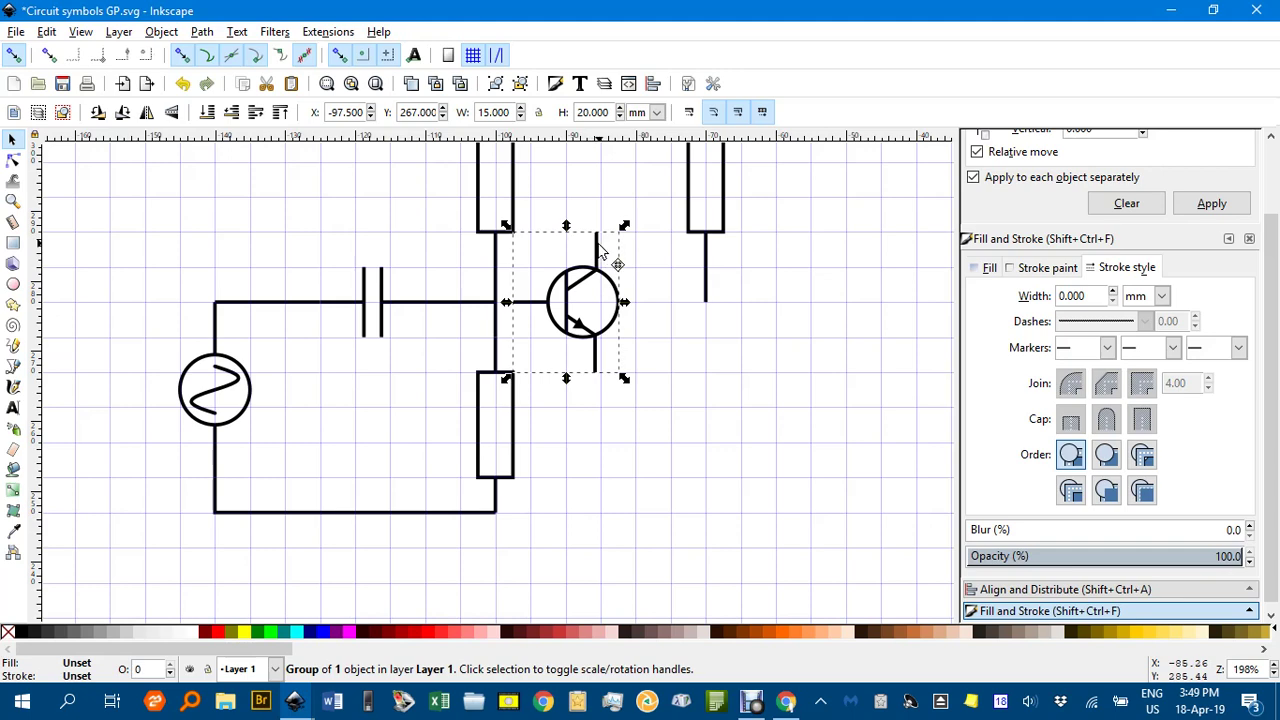
{"action": "left_click_drag", "start_coordinate": [598, 250], "coordinate": [638, 252]}
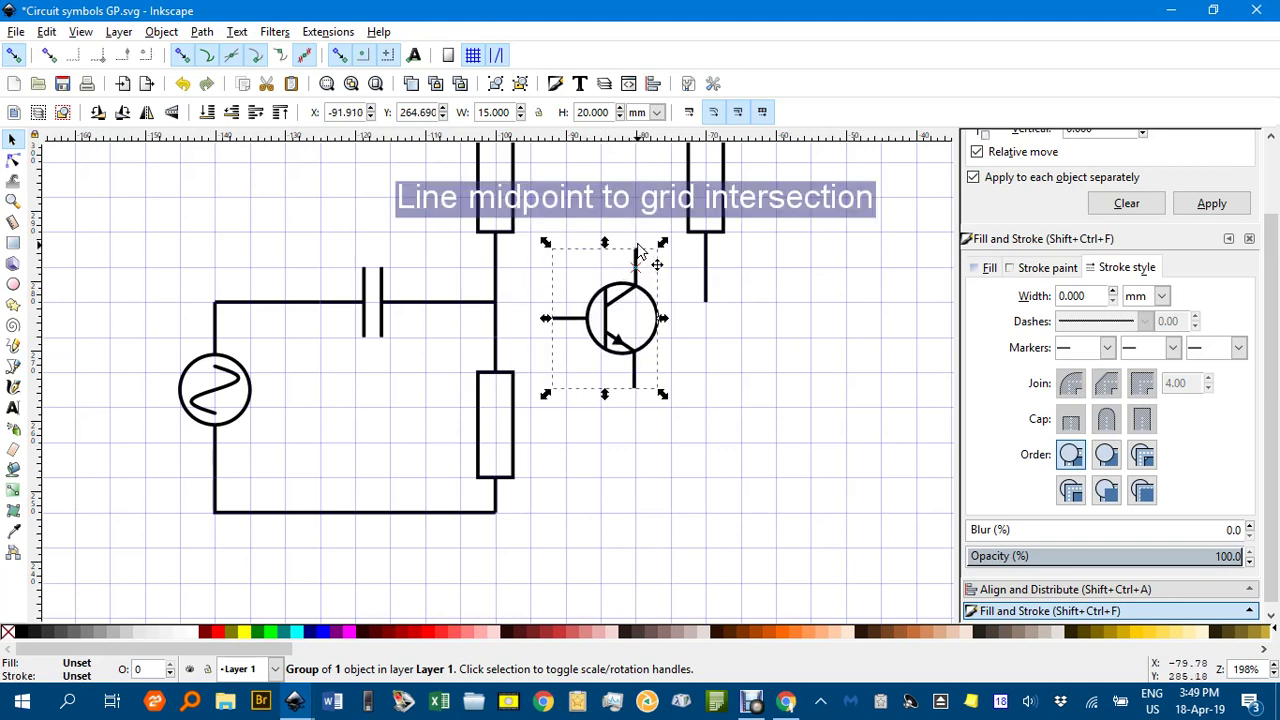
{"action": "scroll", "coordinate": [638, 252], "scroll_direction": "up", "scroll_amount": 3}
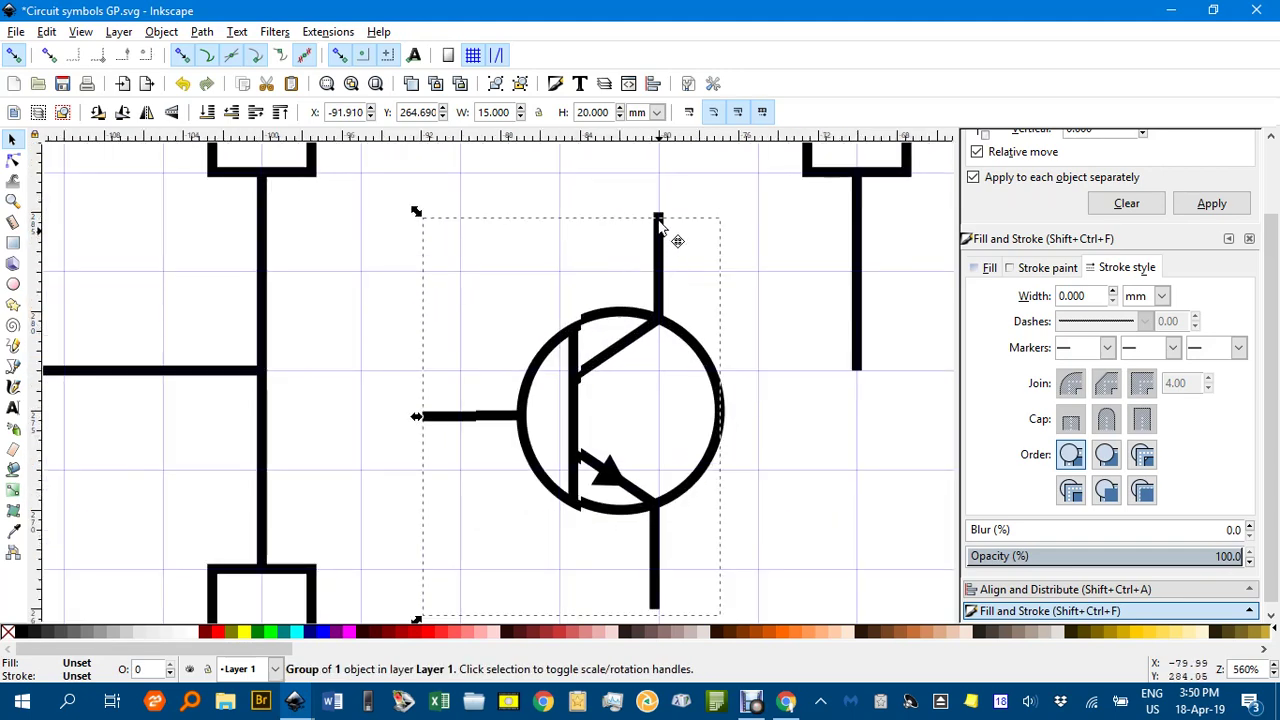
{"action": "left_click_drag", "start_coordinate": [659, 224], "coordinate": [659, 182]}
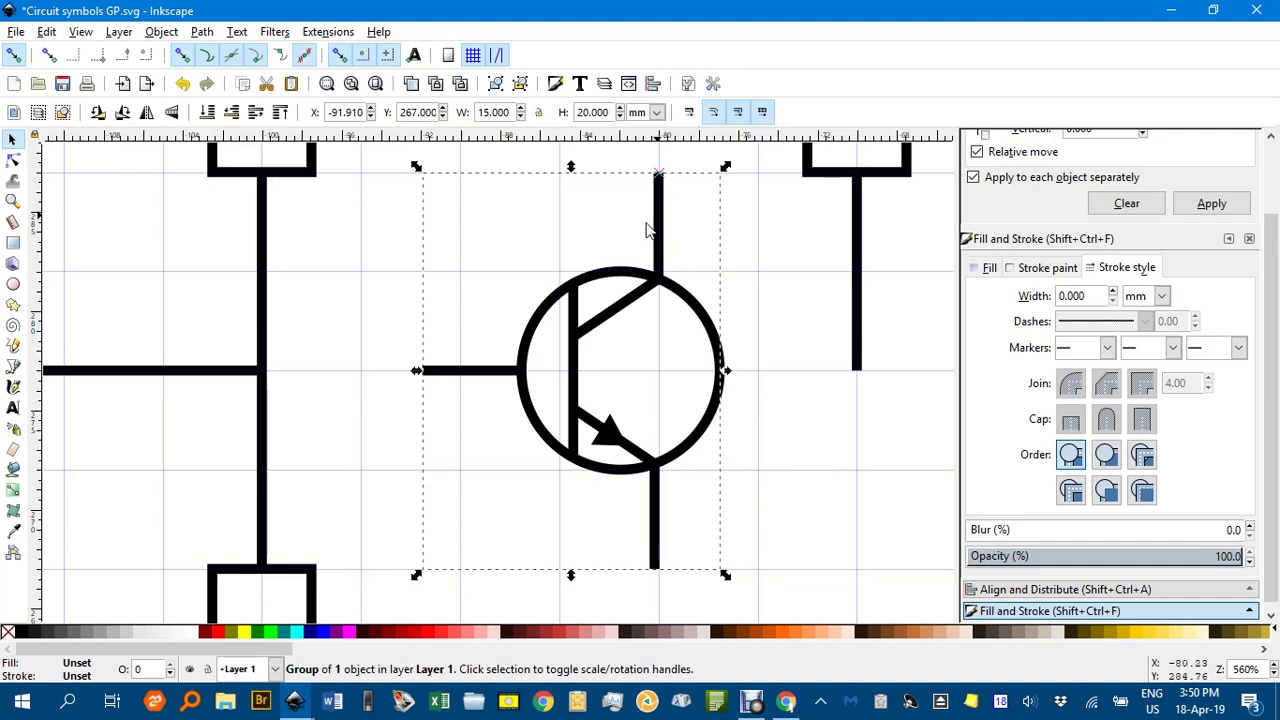
{"action": "left_click", "coordinate": [535, 242]}
{"action": "scroll", "coordinate": [600, 249], "scroll_direction": "down", "scroll_amount": 3}
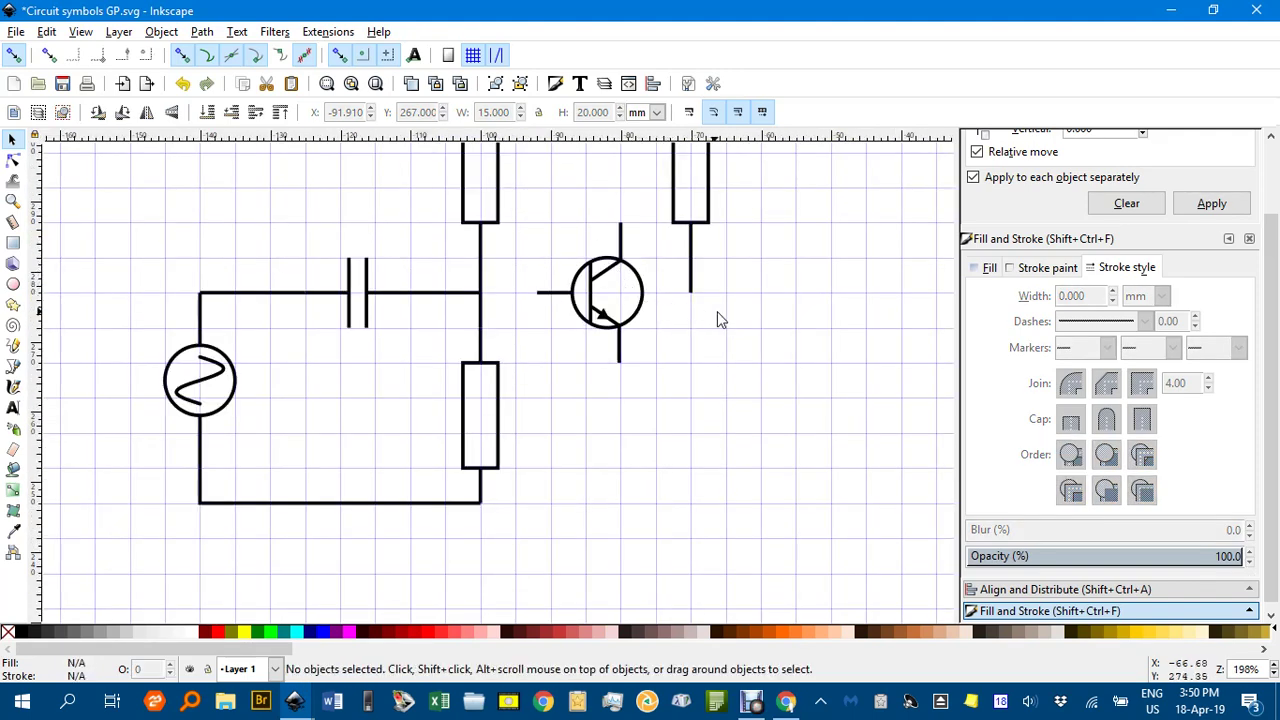
Step: Extend the transistor's base lead left to the wire junction
{"action": "scroll", "coordinate": [717, 319], "scroll_direction": "up", "scroll_amount": 1}
{"action": "left_click", "coordinate": [545, 332], "text": "ctrl"}
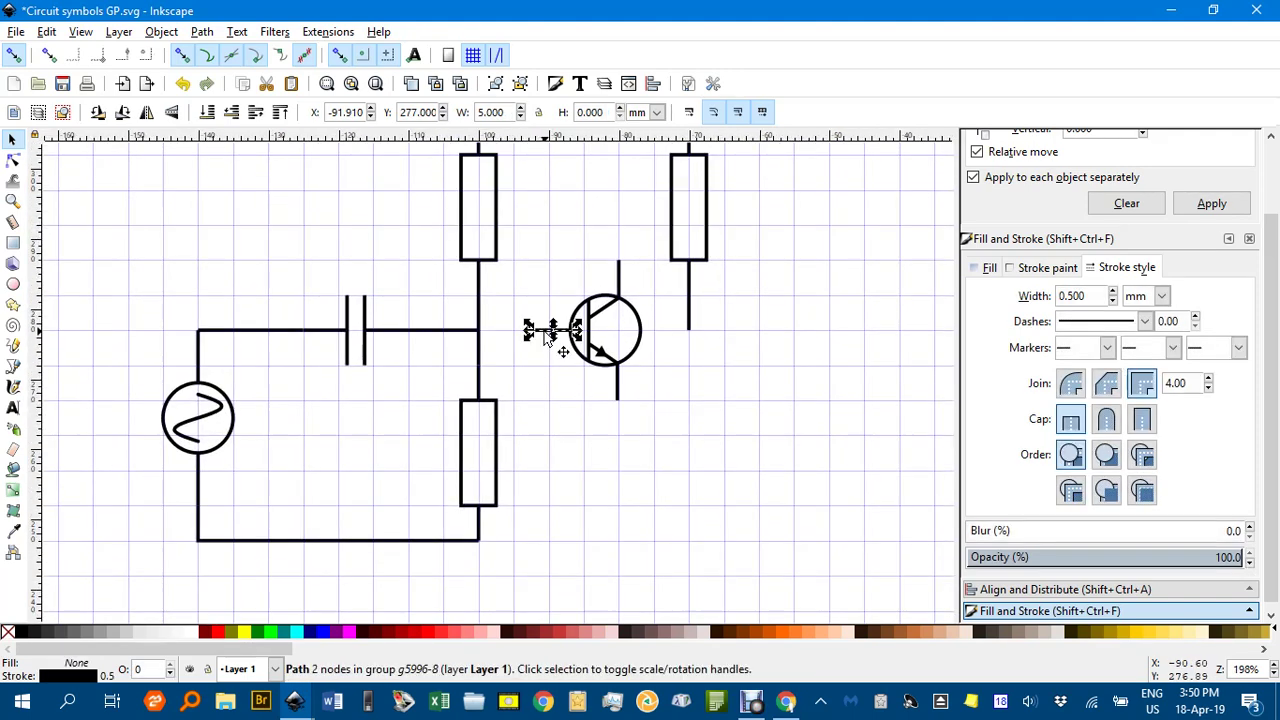
{"action": "key", "text": "n"}
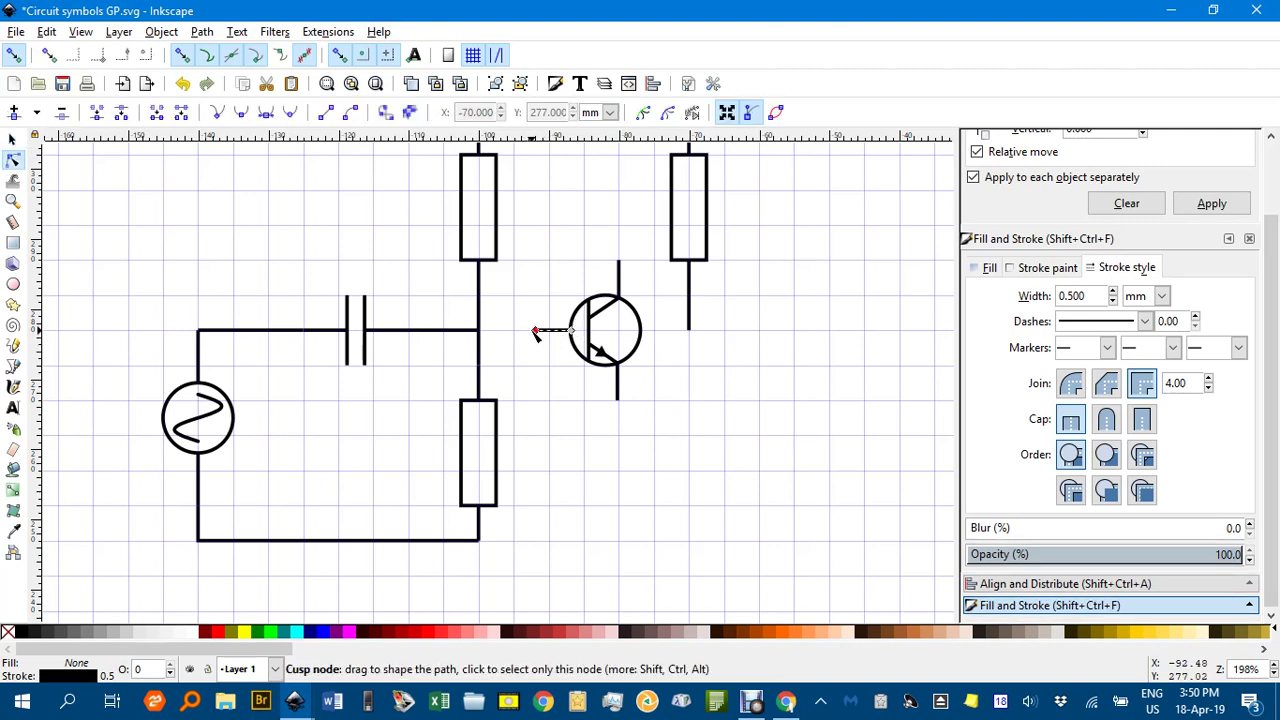
{"action": "left_click_drag", "start_coordinate": [536, 332], "coordinate": [478, 330]}
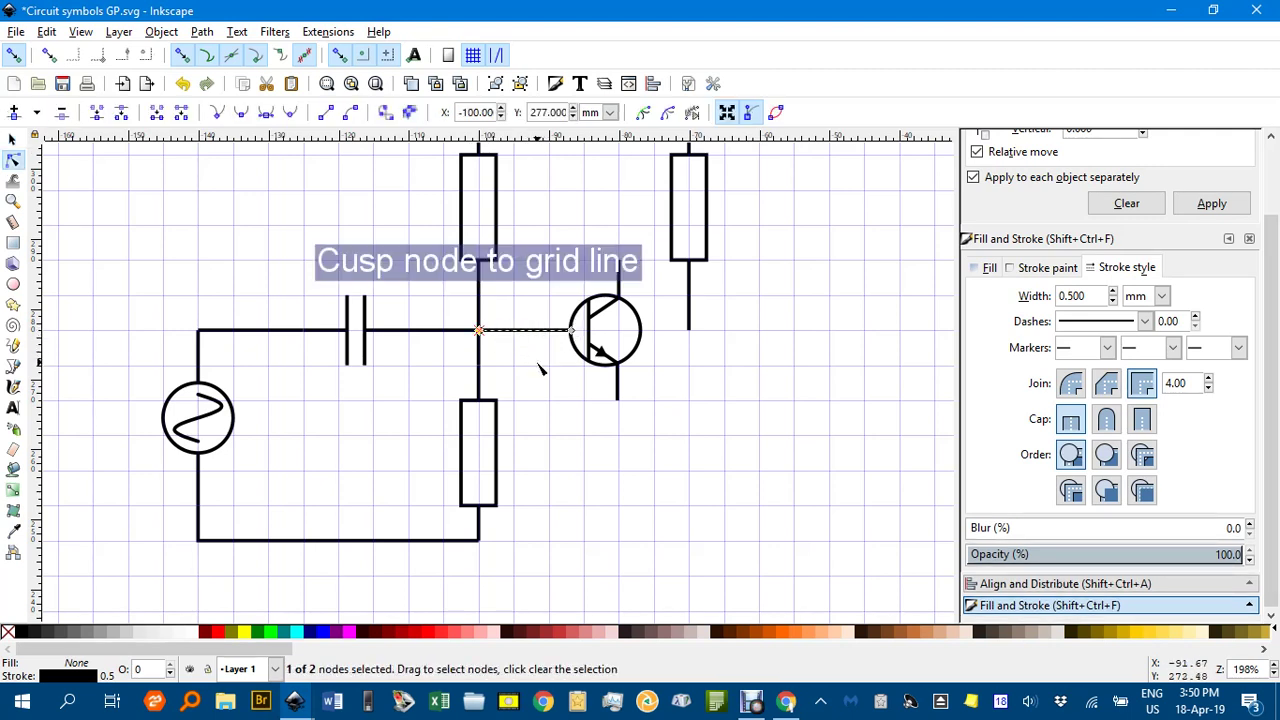
{"action": "scroll", "coordinate": [690, 312], "scroll_direction": "up", "scroll_amount": 3}
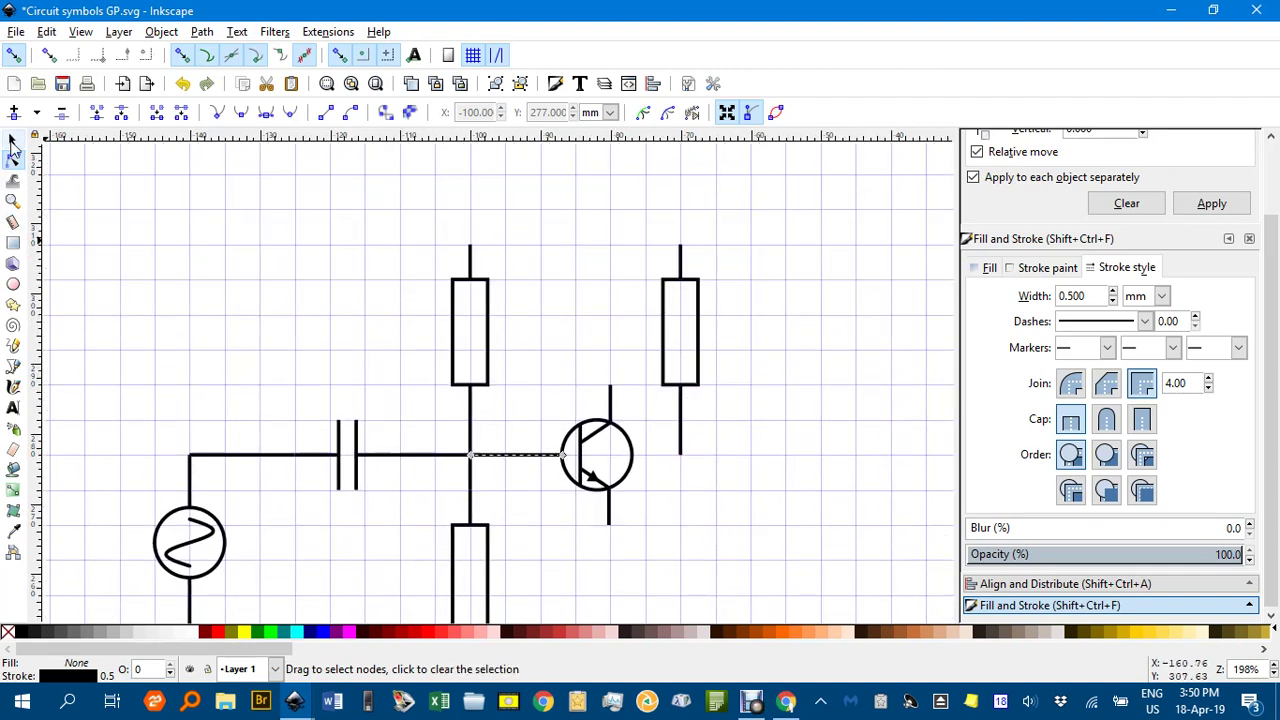
Step: Move the upper right resistor above the transistor, joining its lead to the collector
{"action": "left_click", "coordinate": [13, 139]}
{"action": "left_click_drag", "start_coordinate": [699, 345], "coordinate": [631, 300]}
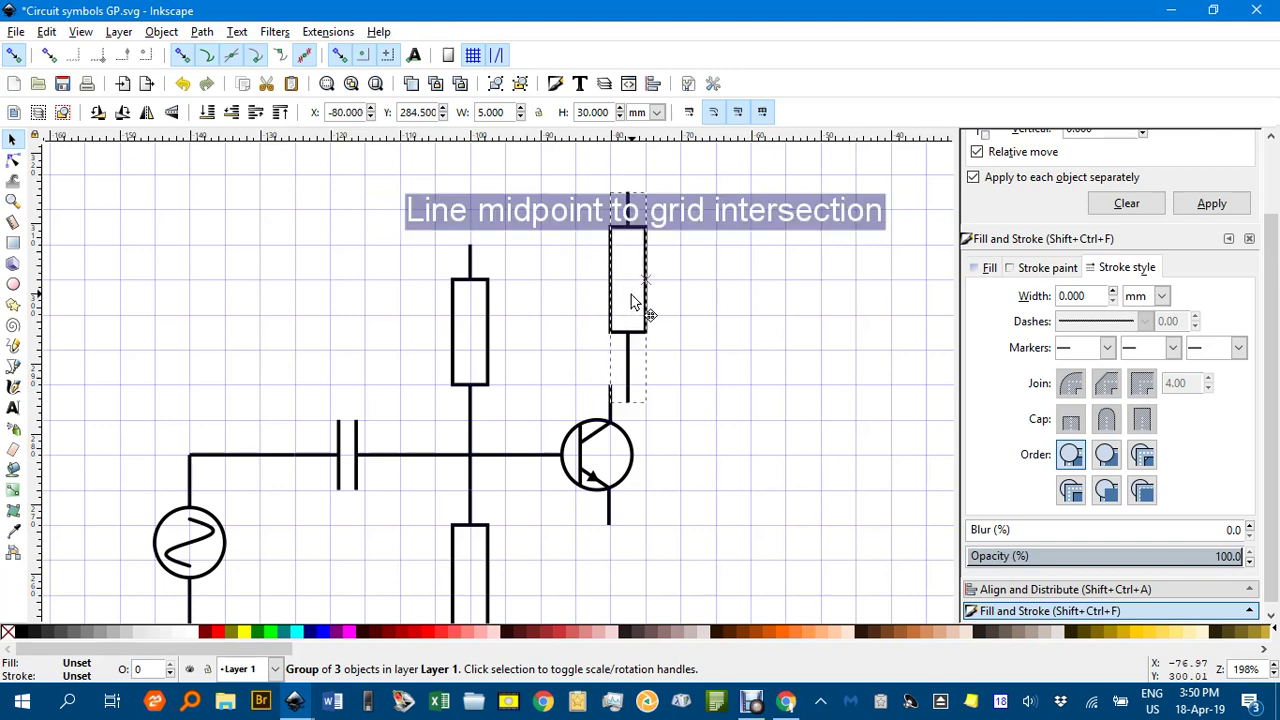
{"action": "scroll", "coordinate": [646, 400], "scroll_direction": "up", "scroll_amount": 2, "text": "ctrl"}
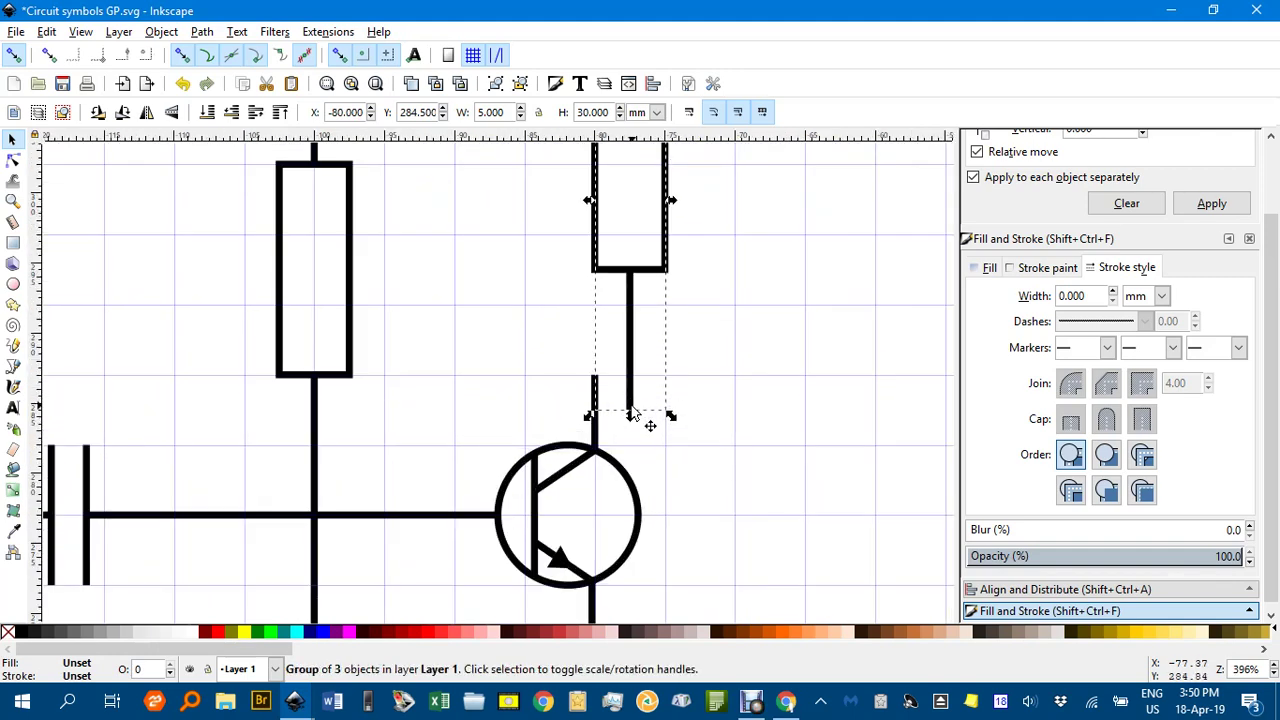
{"action": "left_click_drag", "start_coordinate": [631, 411], "coordinate": [597, 448]}
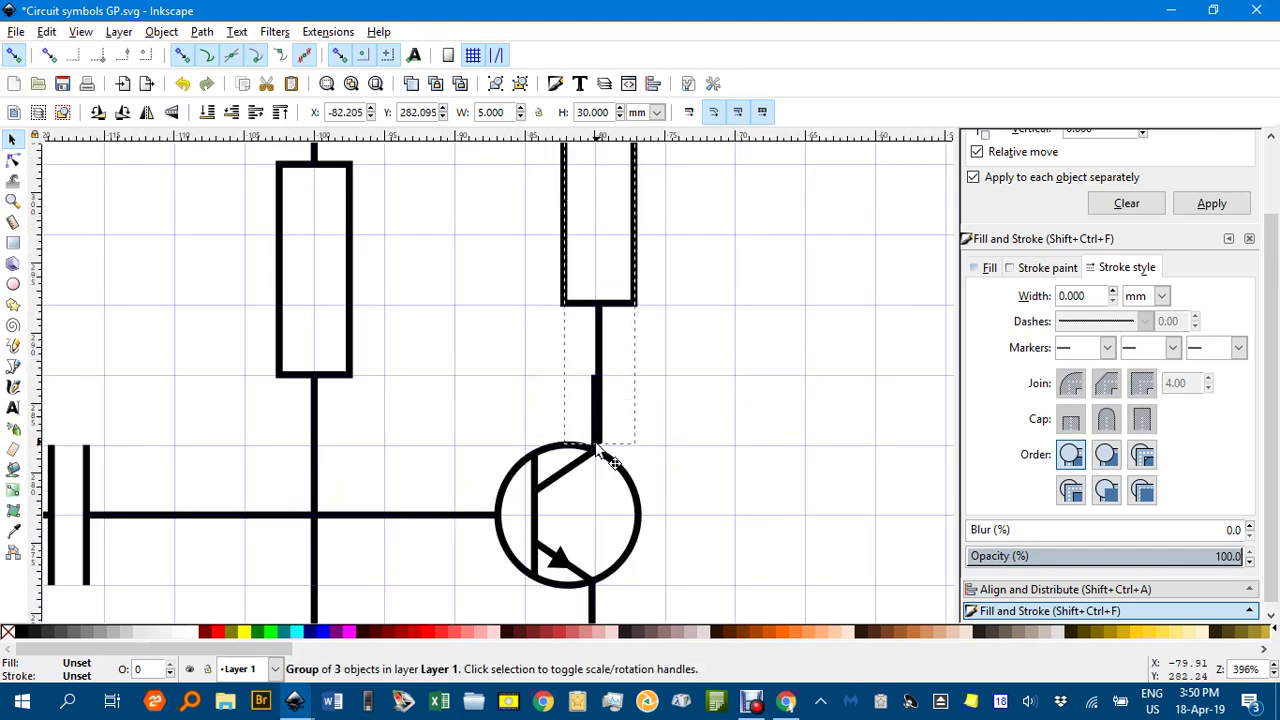
{"action": "left_click", "coordinate": [701, 436]}
{"action": "scroll", "coordinate": [701, 431], "scroll_direction": "down", "scroll_amount": 2, "text": "ctrl"}
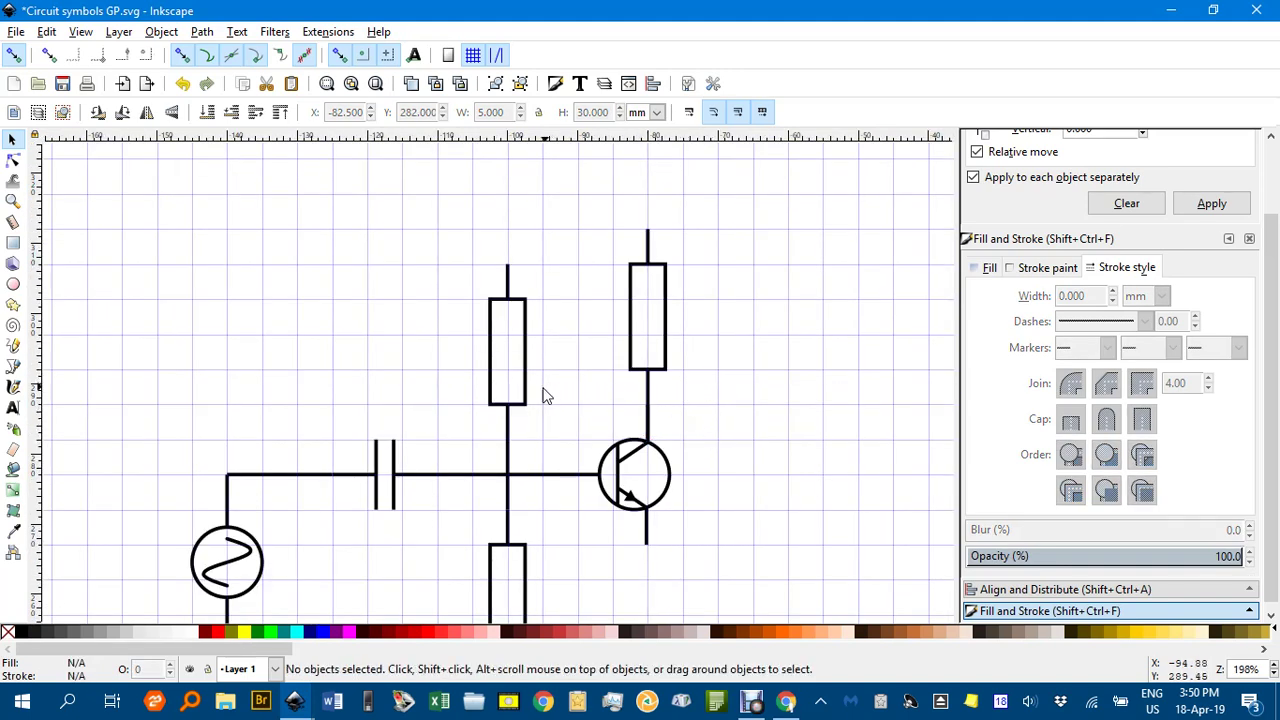
Step: Raise the upper left resistor to Y 277, level with the collector resistor
{"action": "left_click", "coordinate": [526, 389]}
{"action": "left_click_drag", "start_coordinate": [526, 360], "coordinate": [517, 209]}
{"action": "scroll", "coordinate": [522, 268], "scroll_direction": "up", "scroll_amount": 2, "text": "ctrl"}
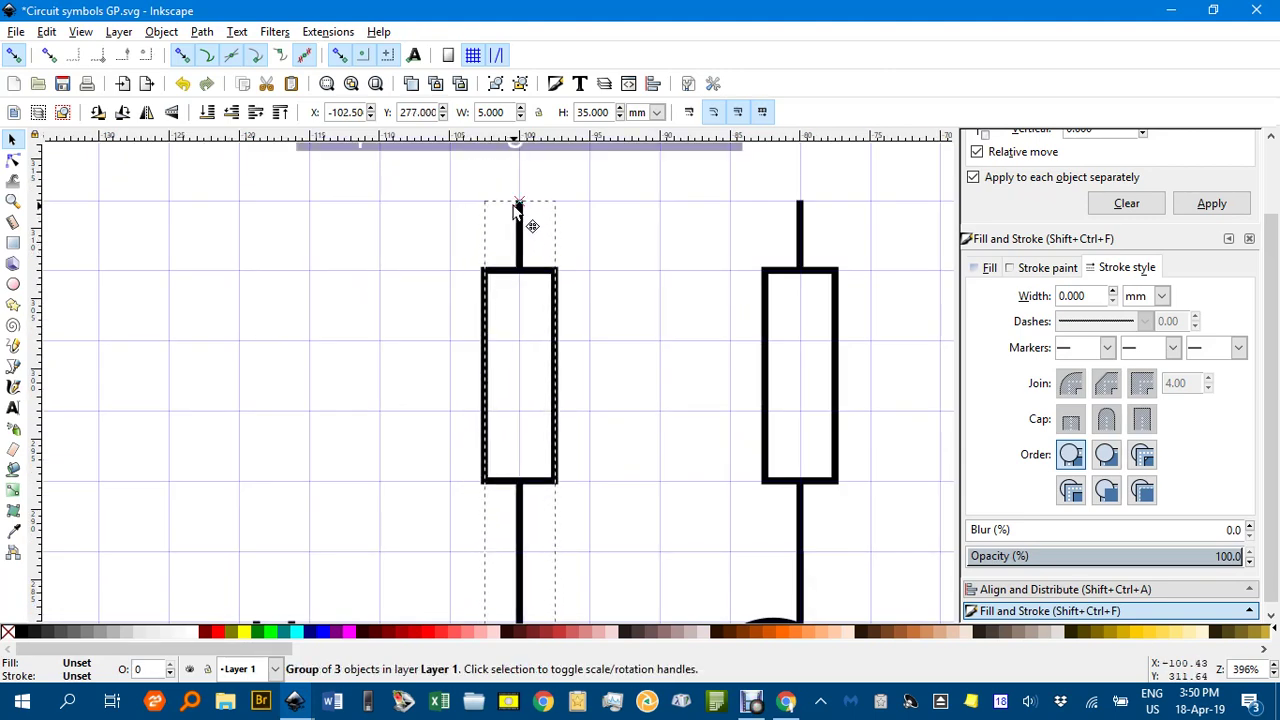
{"action": "left_click", "coordinate": [666, 266]}
{"action": "scroll", "coordinate": [668, 270], "scroll_direction": "down", "scroll_amount": 2, "text": "ctrl"}
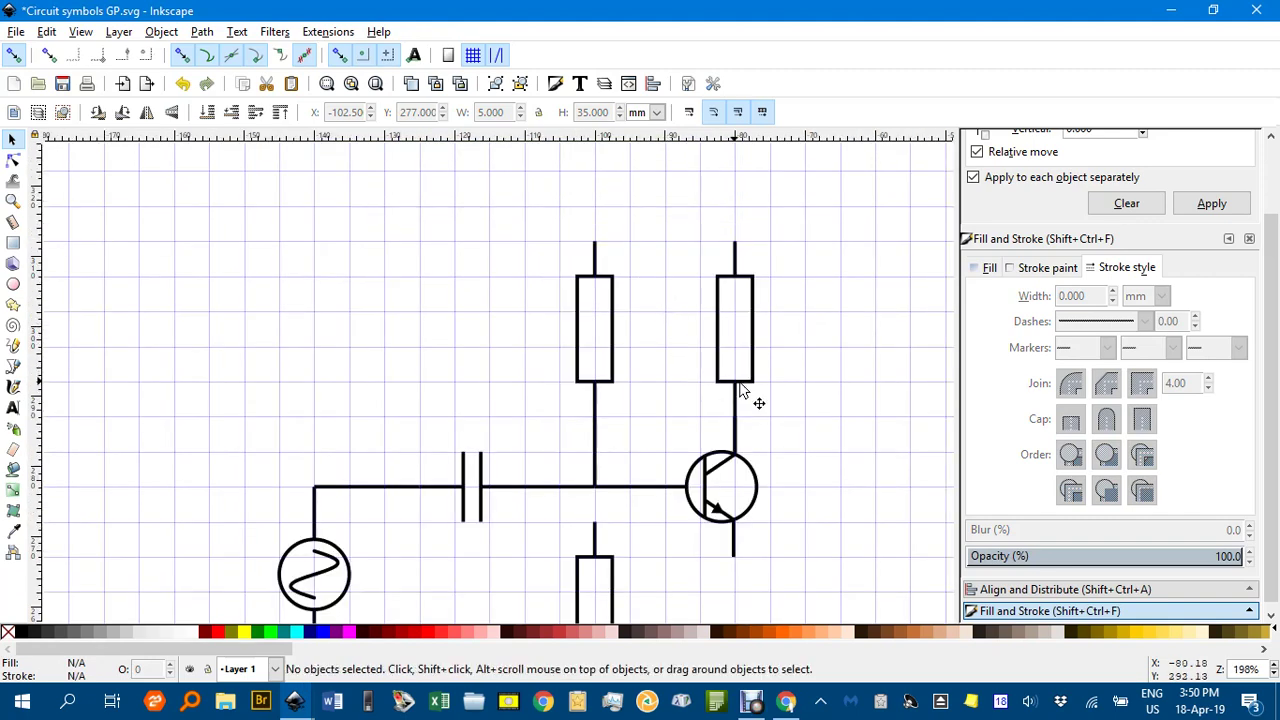
{"action": "scroll", "coordinate": [779, 396], "scroll_direction": "down", "scroll_amount": 1, "text": "ctrl"}
{"action": "left_click_drag", "start_coordinate": [818, 419], "coordinate": [749, 418]}
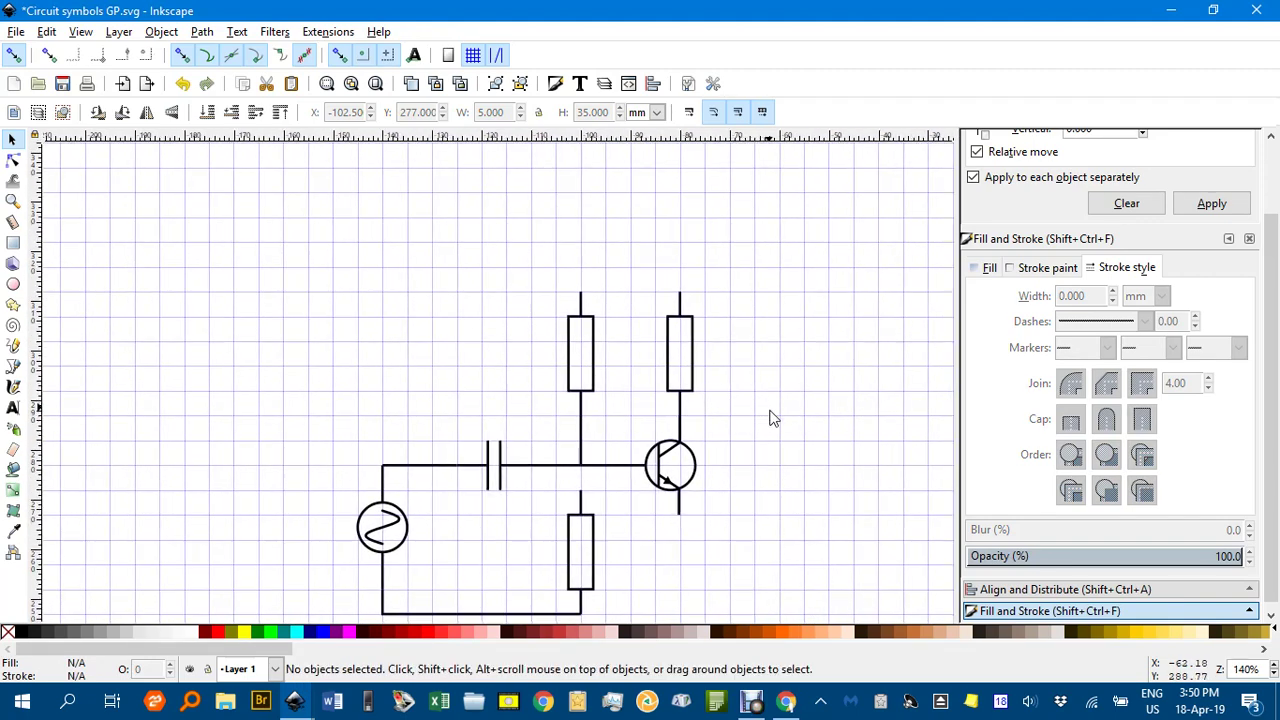
Step: Move the lower resistor beneath the transistor, aligned with the emitter lead
{"action": "left_click_drag", "start_coordinate": [760, 491], "coordinate": [731, 354]}
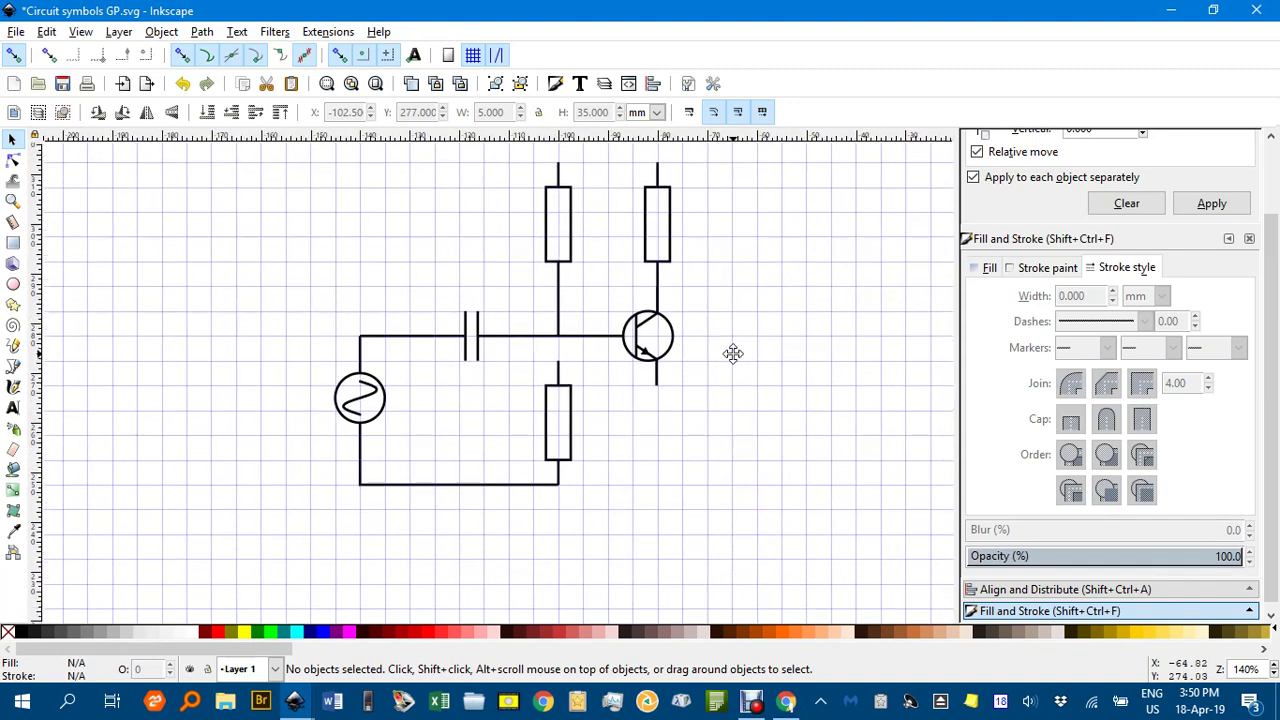
{"action": "left_click", "coordinate": [565, 406]}
{"action": "left_click_drag", "start_coordinate": [565, 406], "coordinate": [668, 408]}
{"action": "scroll", "coordinate": [650, 365], "scroll_direction": "up", "scroll_amount": 3}
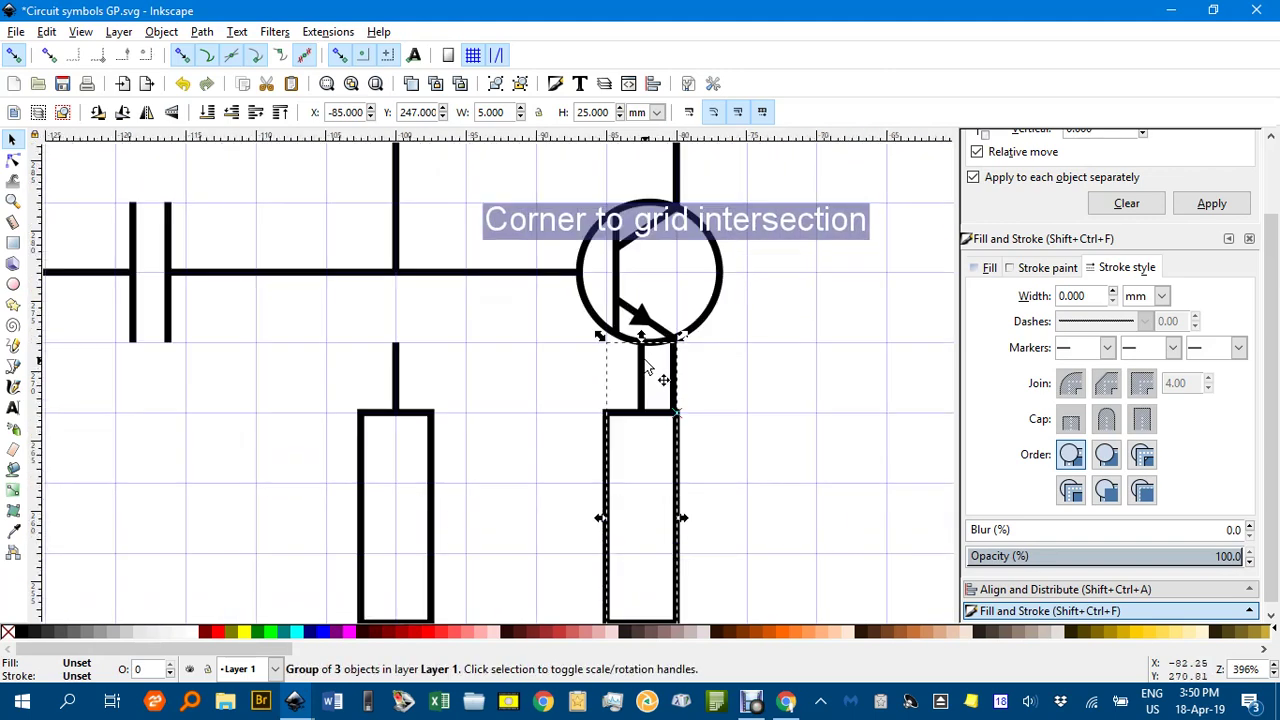
{"action": "left_click_drag", "start_coordinate": [666, 357], "coordinate": [691, 371]}
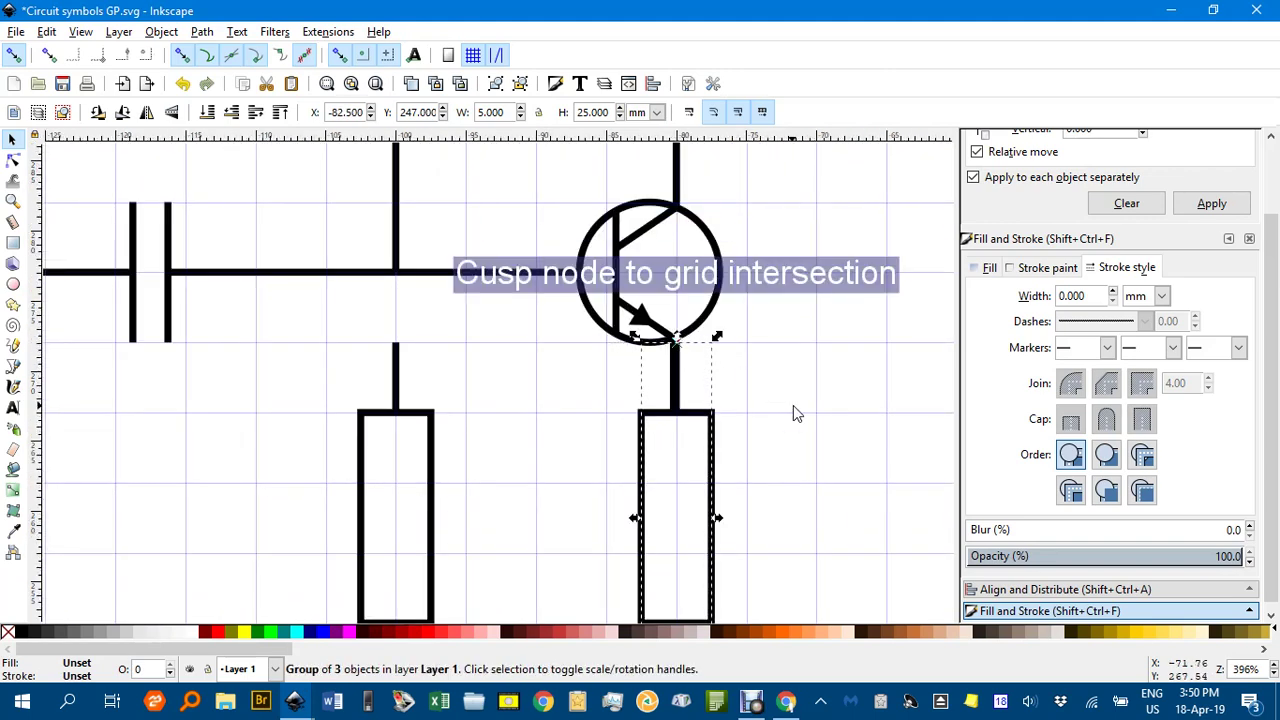
{"action": "left_click", "coordinate": [793, 408]}
{"action": "scroll", "coordinate": [786, 468], "scroll_direction": "down", "scroll_amount": 4}
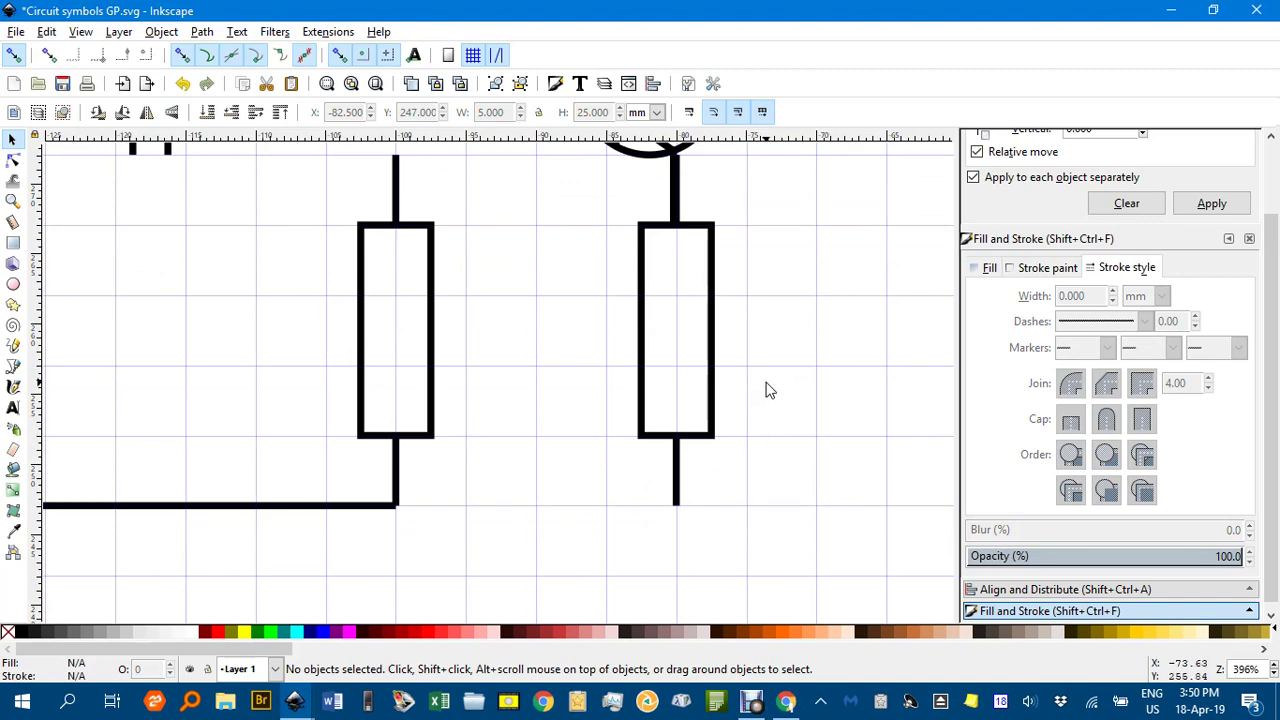
Step: Check that the emitter lead joins the resistor's top lead
{"action": "scroll", "coordinate": [764, 383], "scroll_direction": "down", "scroll_amount": 2}
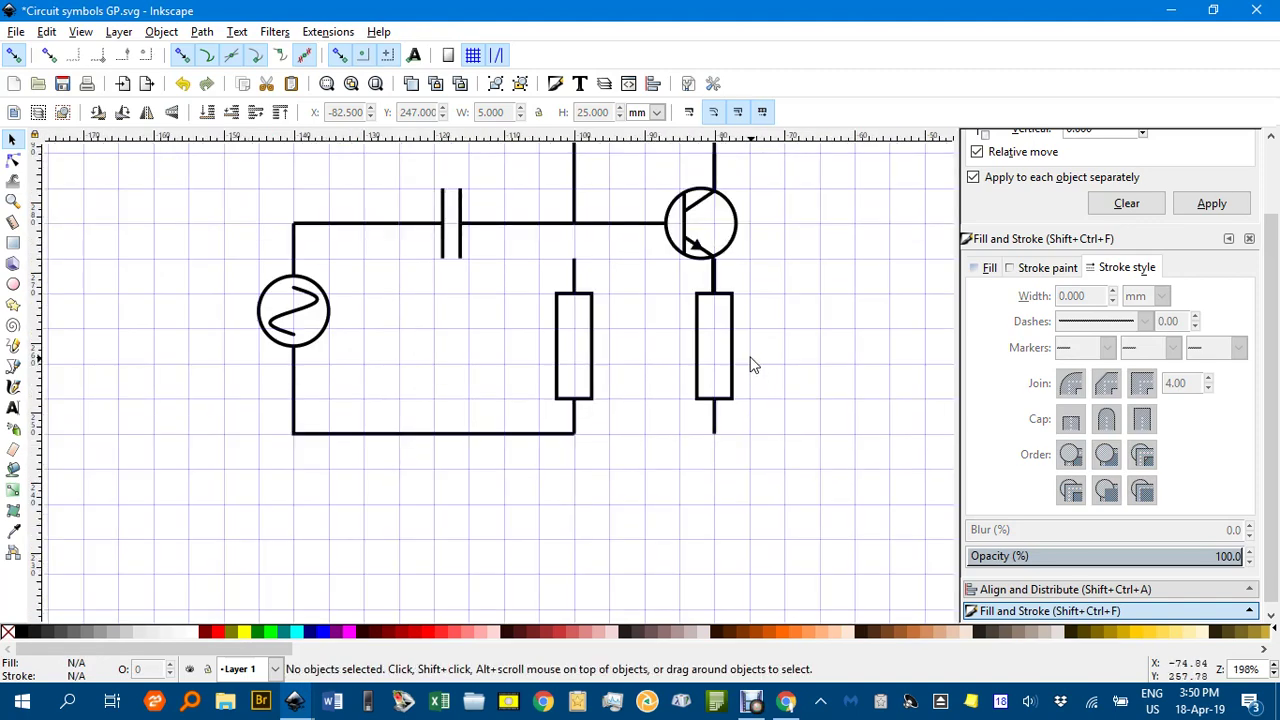
{"action": "scroll", "coordinate": [714, 292], "scroll_direction": "up", "scroll_amount": 3}
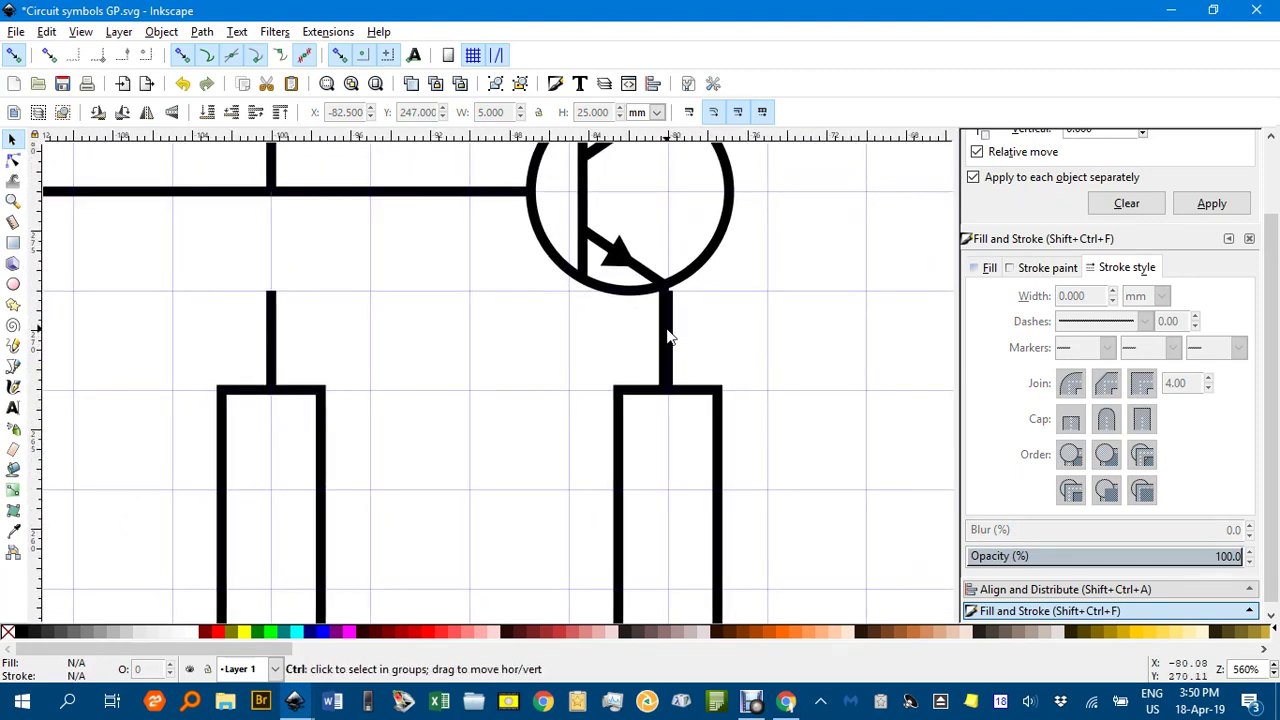
{"action": "scroll", "coordinate": [670, 338], "scroll_direction": "up", "scroll_amount": 2}
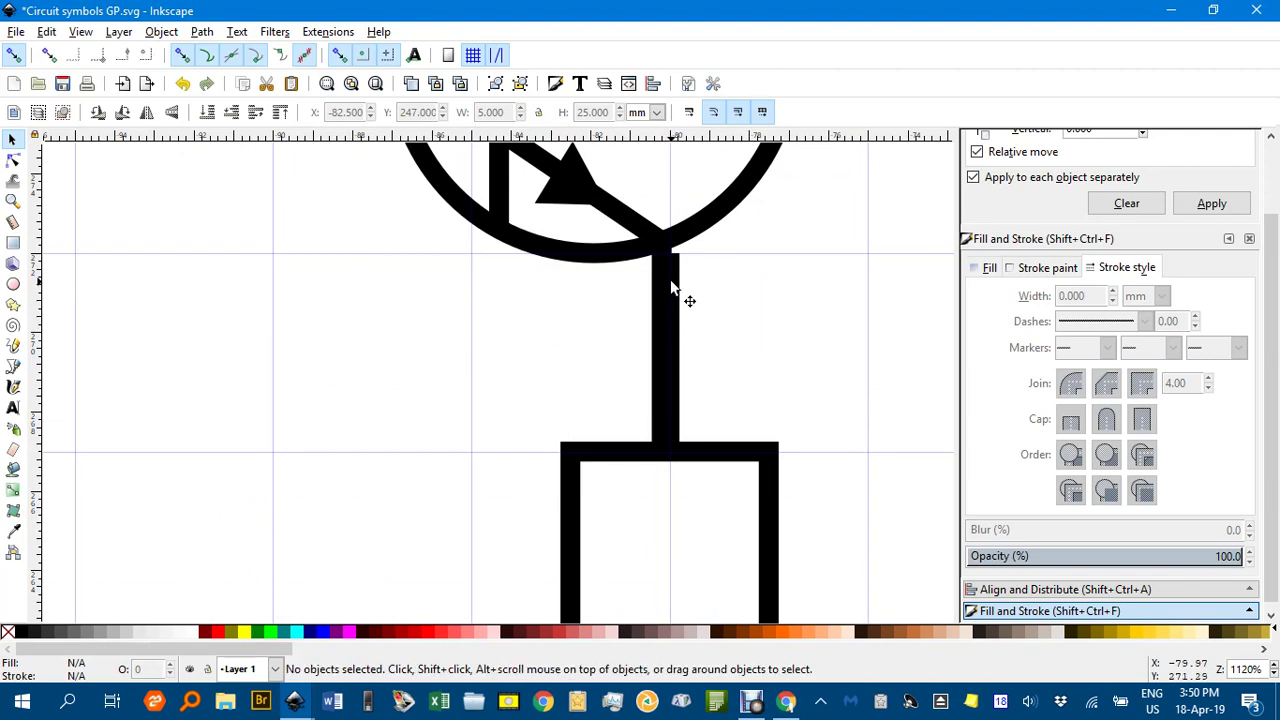
{"action": "left_click", "coordinate": [670, 280], "text": "ctrl"}
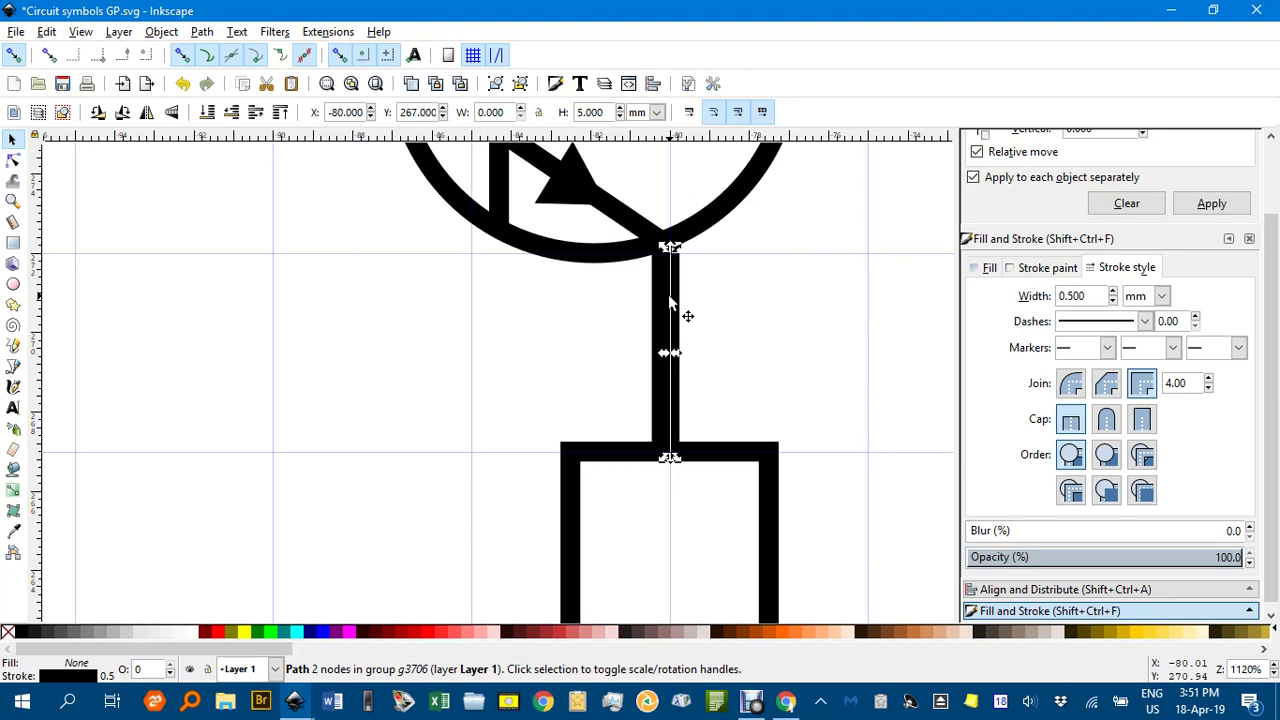
{"action": "key", "text": "Escape"}
{"action": "scroll", "coordinate": [757, 380], "scroll_direction": "down", "scroll_amount": 4}
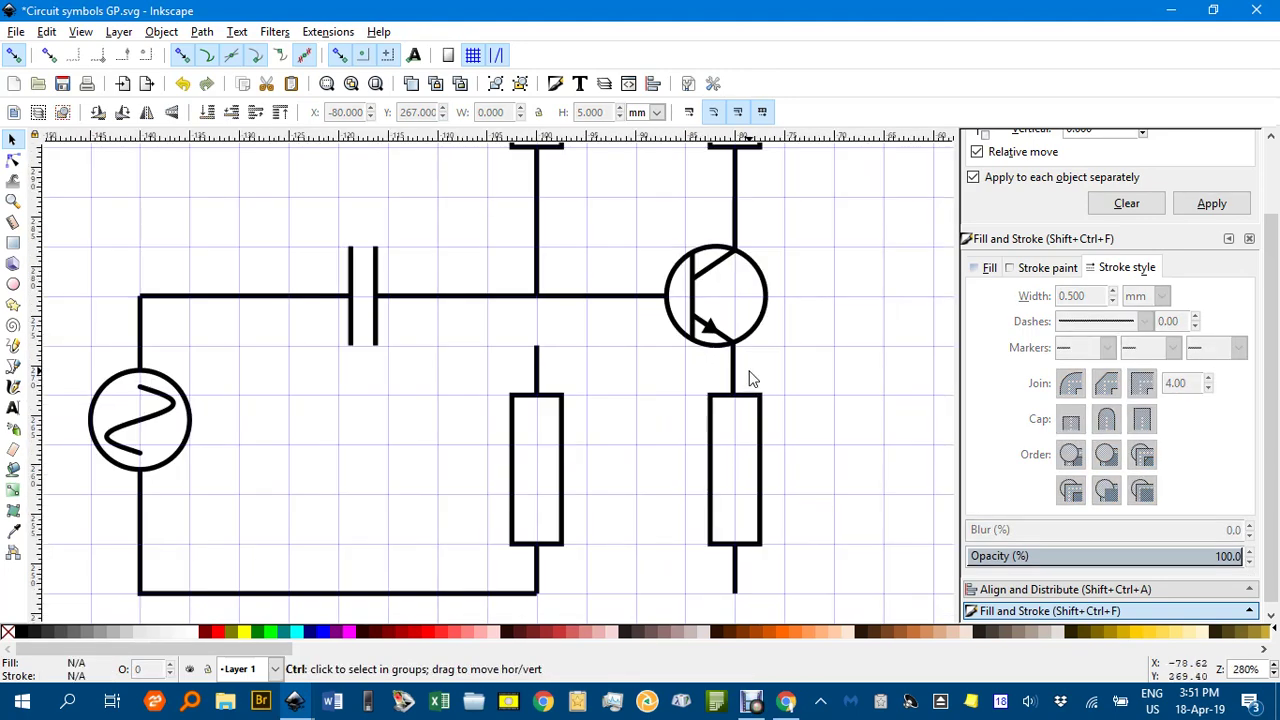
{"action": "scroll", "coordinate": [745, 350], "scroll_direction": "up", "scroll_amount": 3}
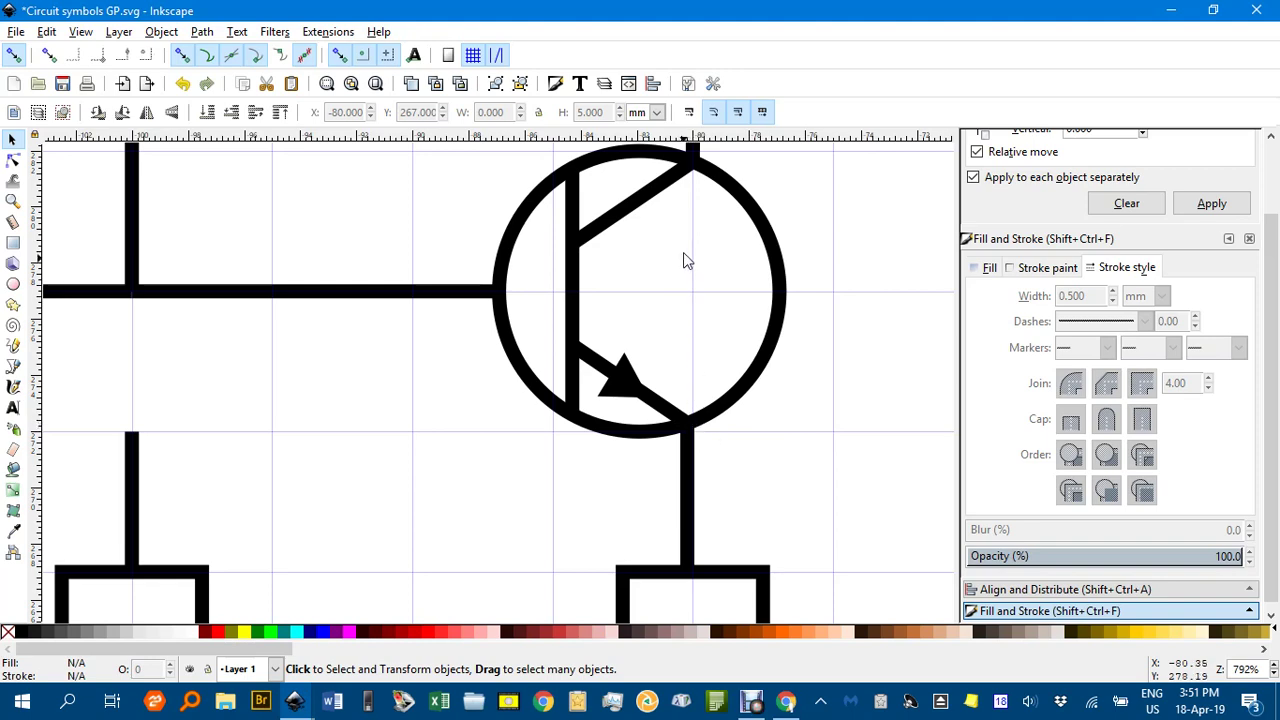
{"action": "scroll", "coordinate": [760, 400], "scroll_direction": "down", "scroll_amount": 3}
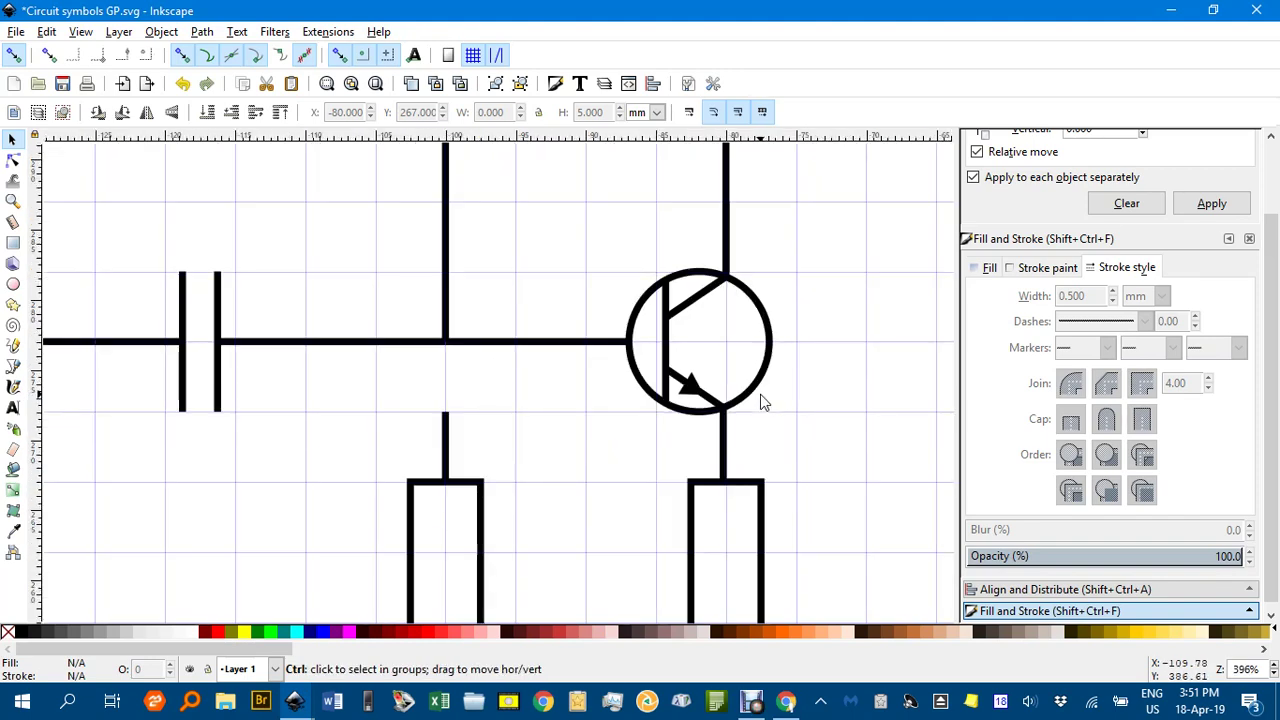
{"action": "scroll", "coordinate": [751, 409], "scroll_direction": "down", "scroll_amount": 3}
{"action": "scroll", "coordinate": [751, 409], "scroll_direction": "right", "scroll_amount": 1}
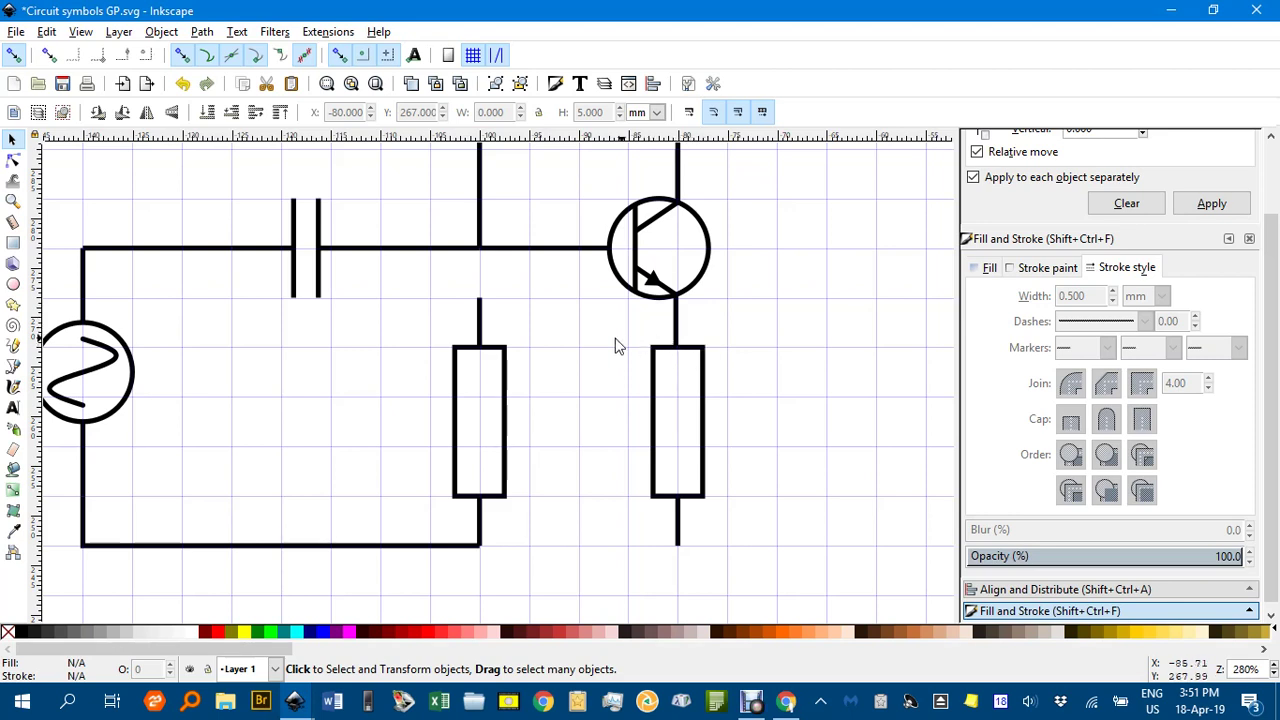
Step: Extend the lower left resistor's top lead up to meet the wire
{"action": "key", "text": "n"}
{"action": "left_click", "coordinate": [480, 305]}
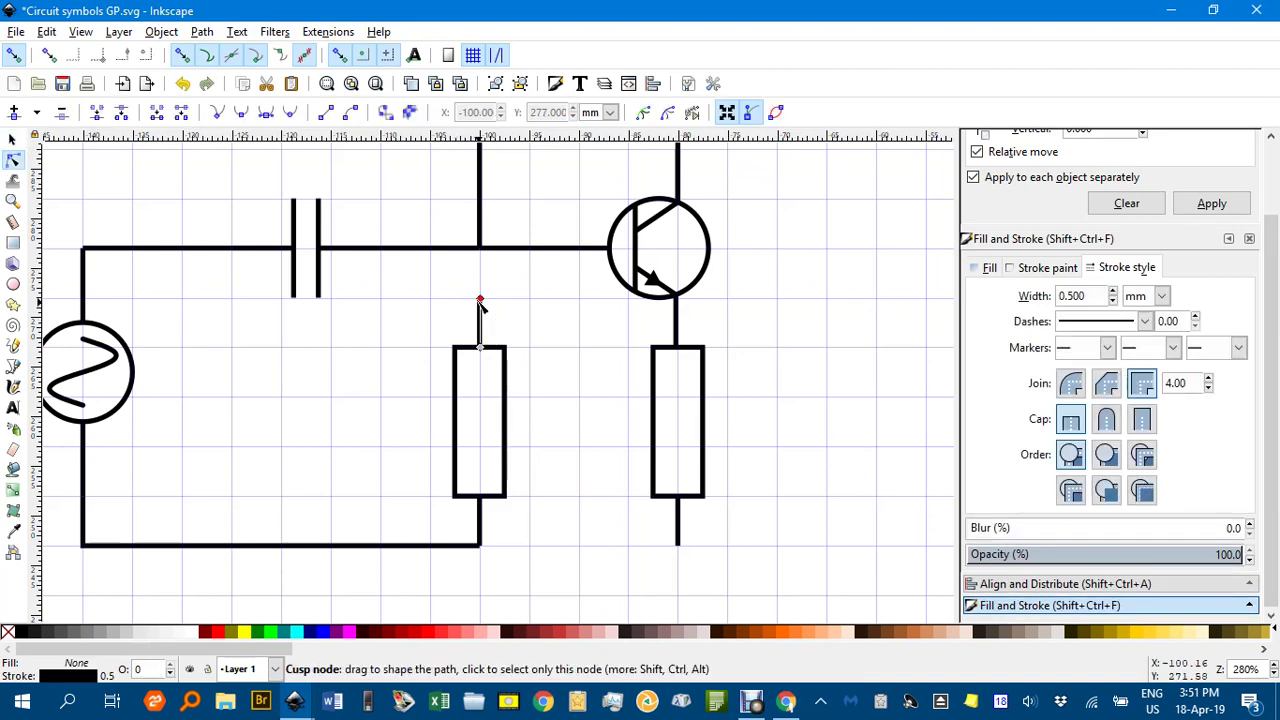
{"action": "left_click_drag", "start_coordinate": [480, 305], "coordinate": [480, 249]}
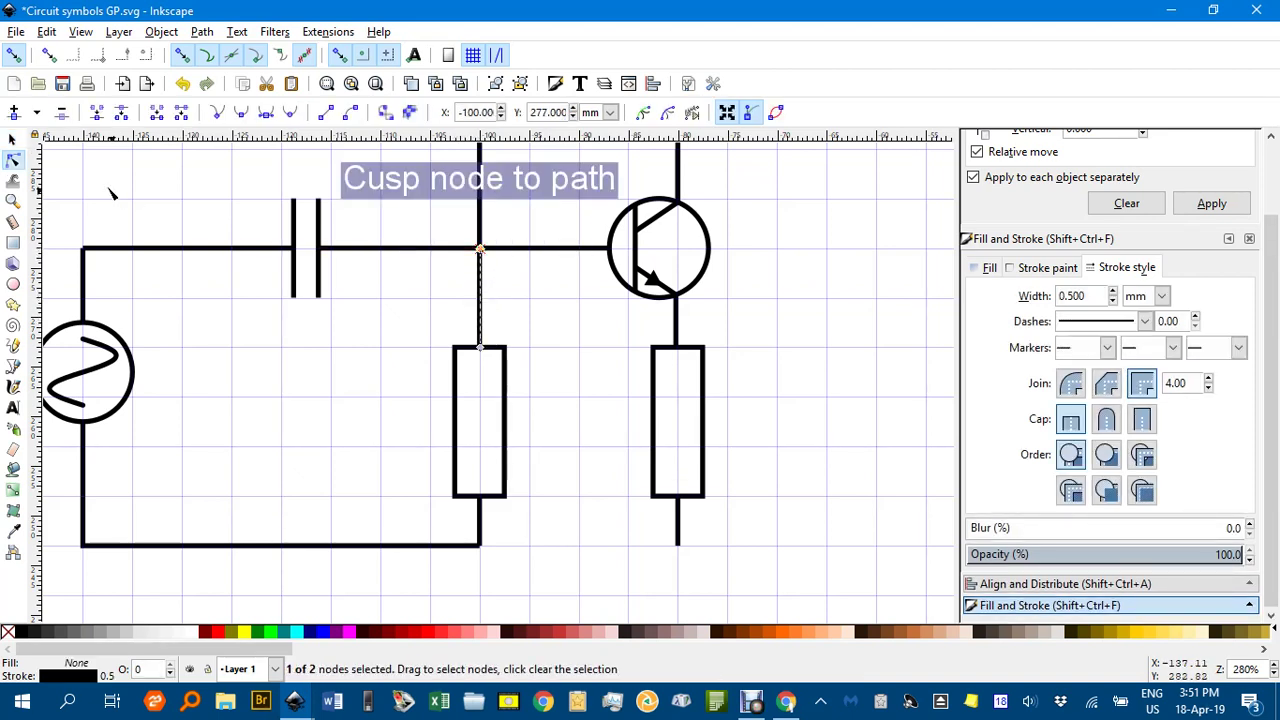
{"action": "key", "text": "s"}
{"action": "key", "text": "Escape"}
{"action": "scroll", "coordinate": [512, 262], "scroll_direction": "down", "scroll_amount": 1}
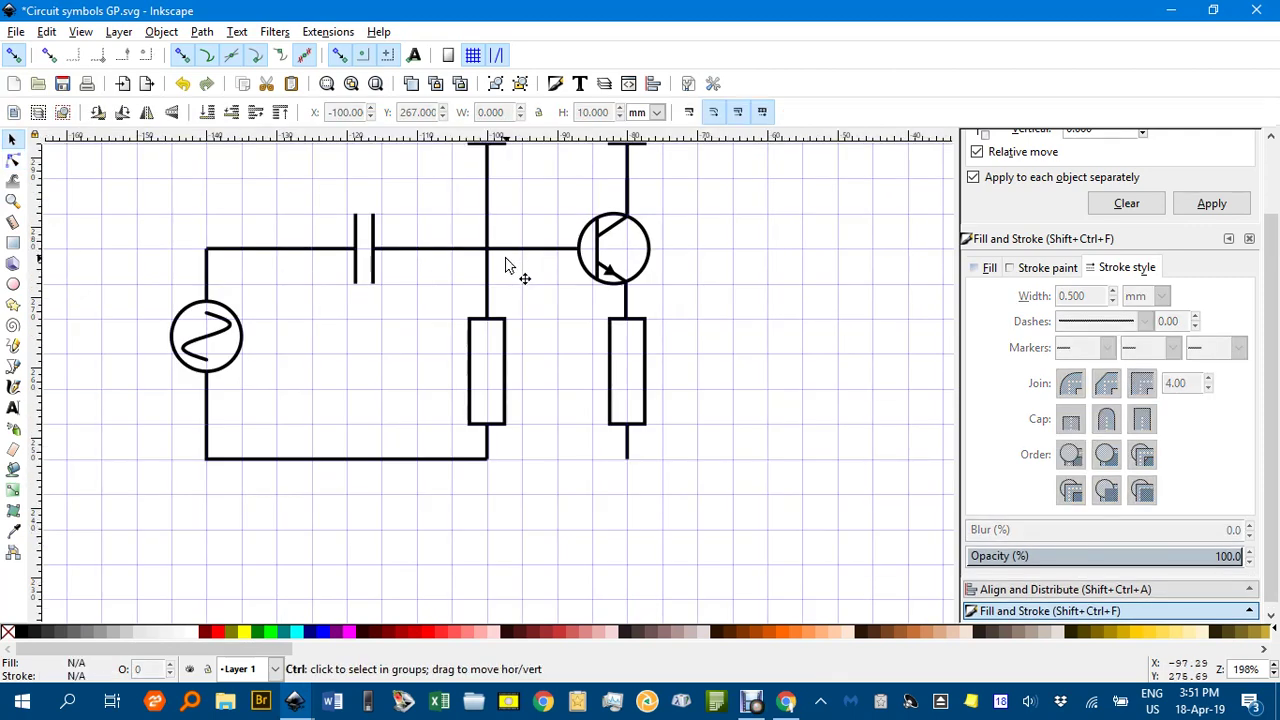
Step: Draw a 60 mm wire right from the left resistor's bottom junction
{"action": "key", "text": "b"}
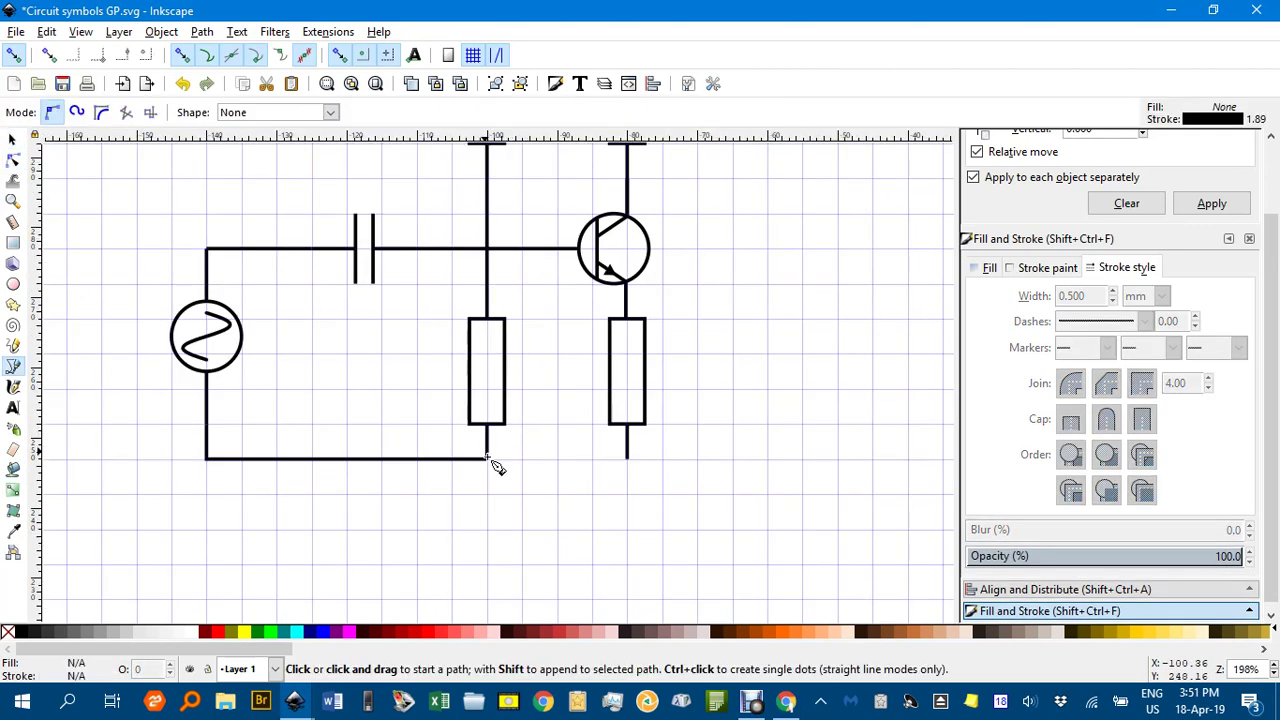
{"action": "left_click", "coordinate": [487, 459]}
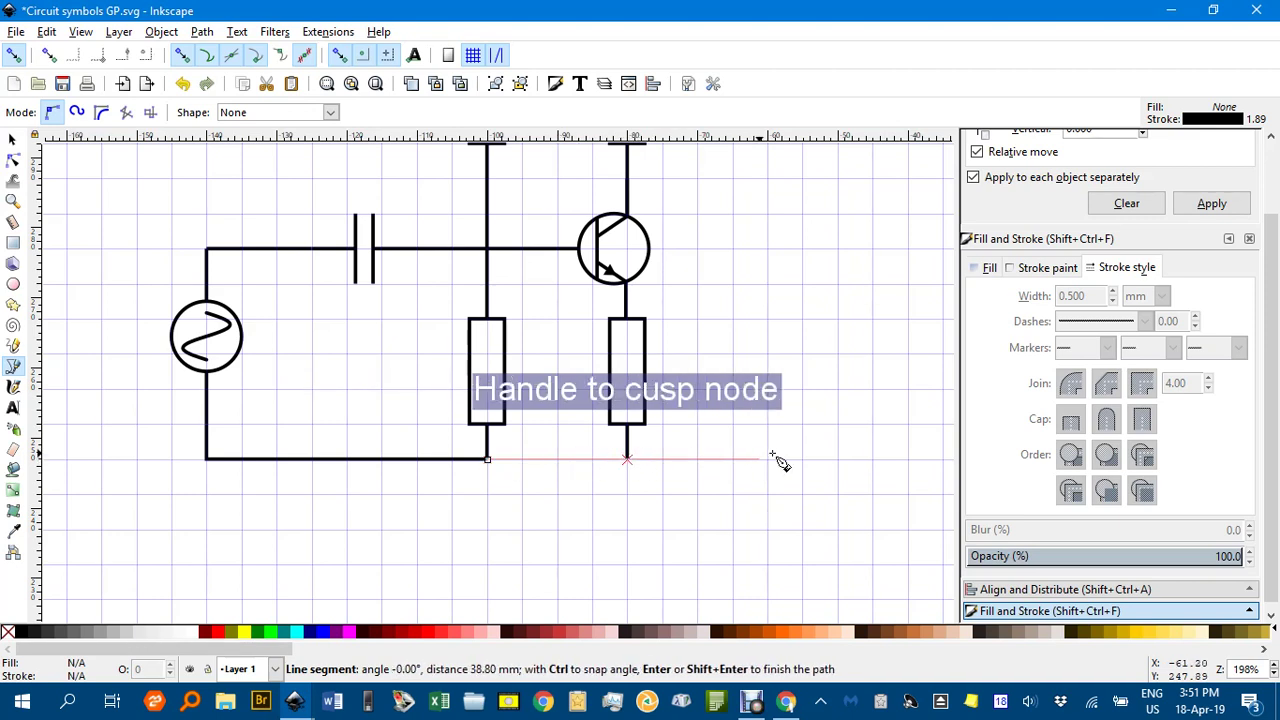
{"action": "left_click", "coordinate": [908, 460]}
{"action": "key", "text": "Return"}
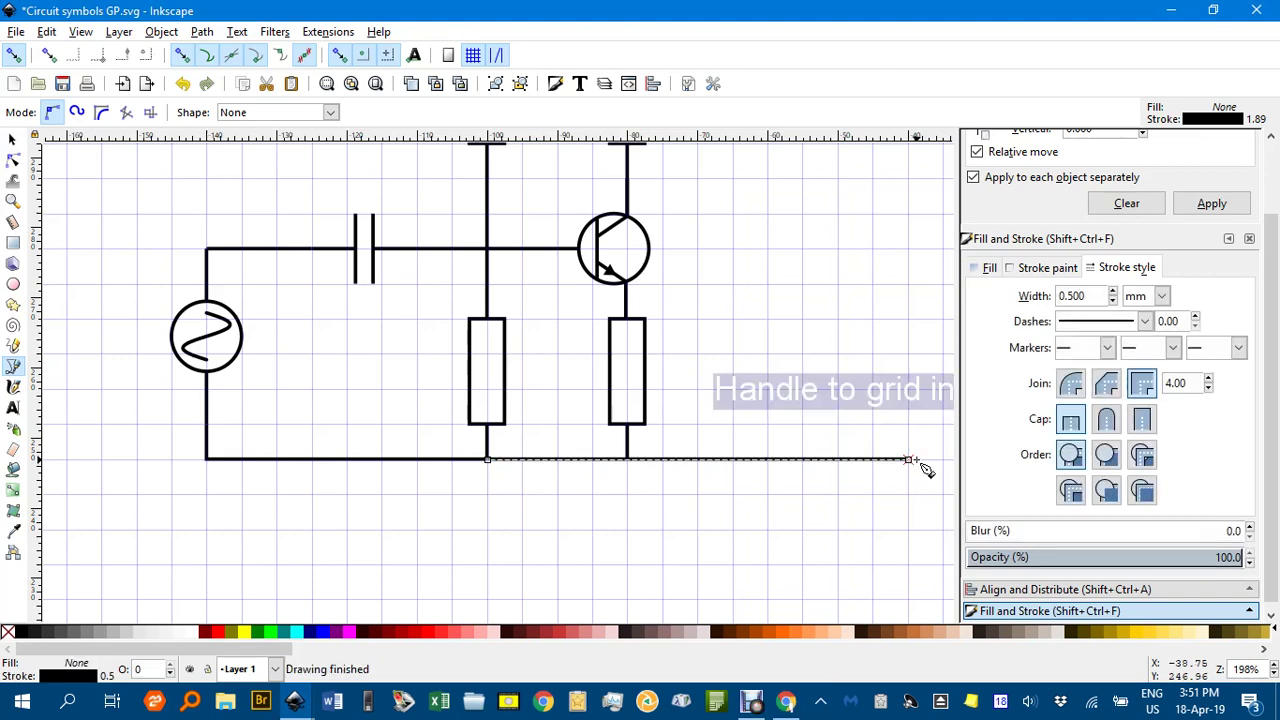
{"action": "left_click", "coordinate": [12, 140]}
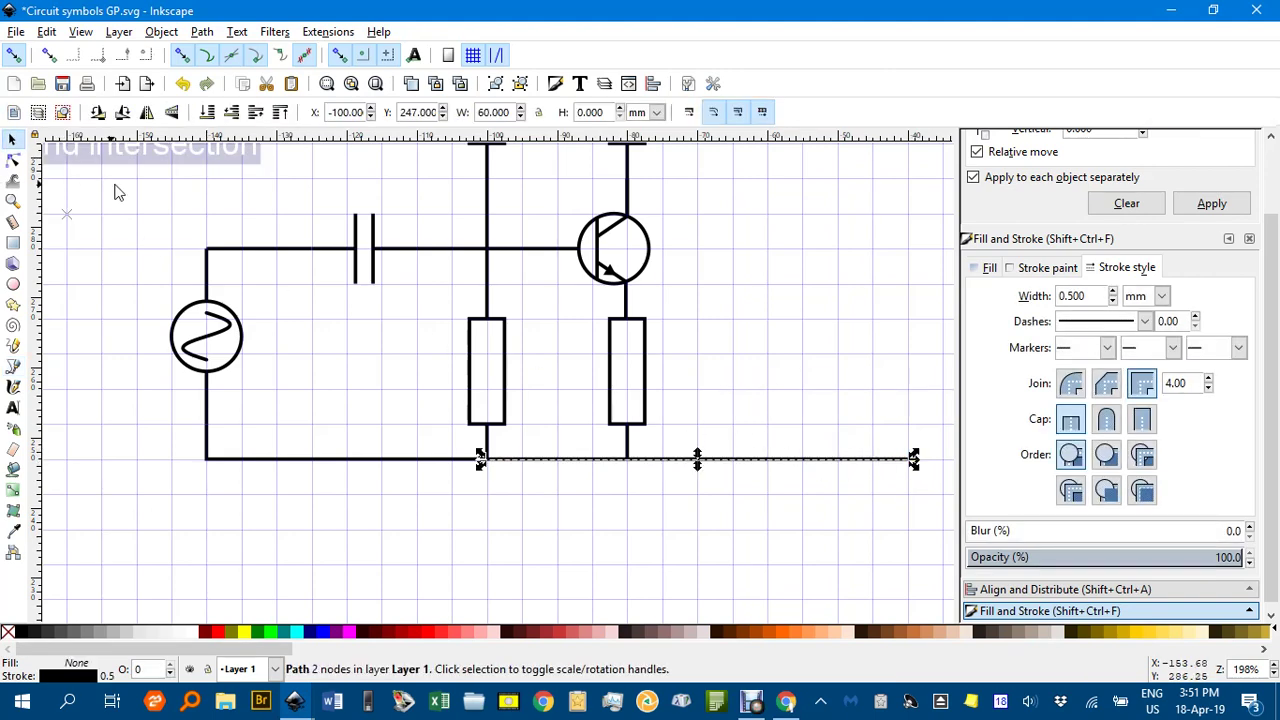
{"action": "left_click", "coordinate": [657, 277]}
{"action": "left_click_drag", "start_coordinate": [657, 277], "coordinate": [571, 400]}
Step: Draw a 60 mm top supply rail from the left upper resistor's top
{"action": "scroll", "coordinate": [573, 401], "scroll_direction": "down", "scroll_amount": 1}
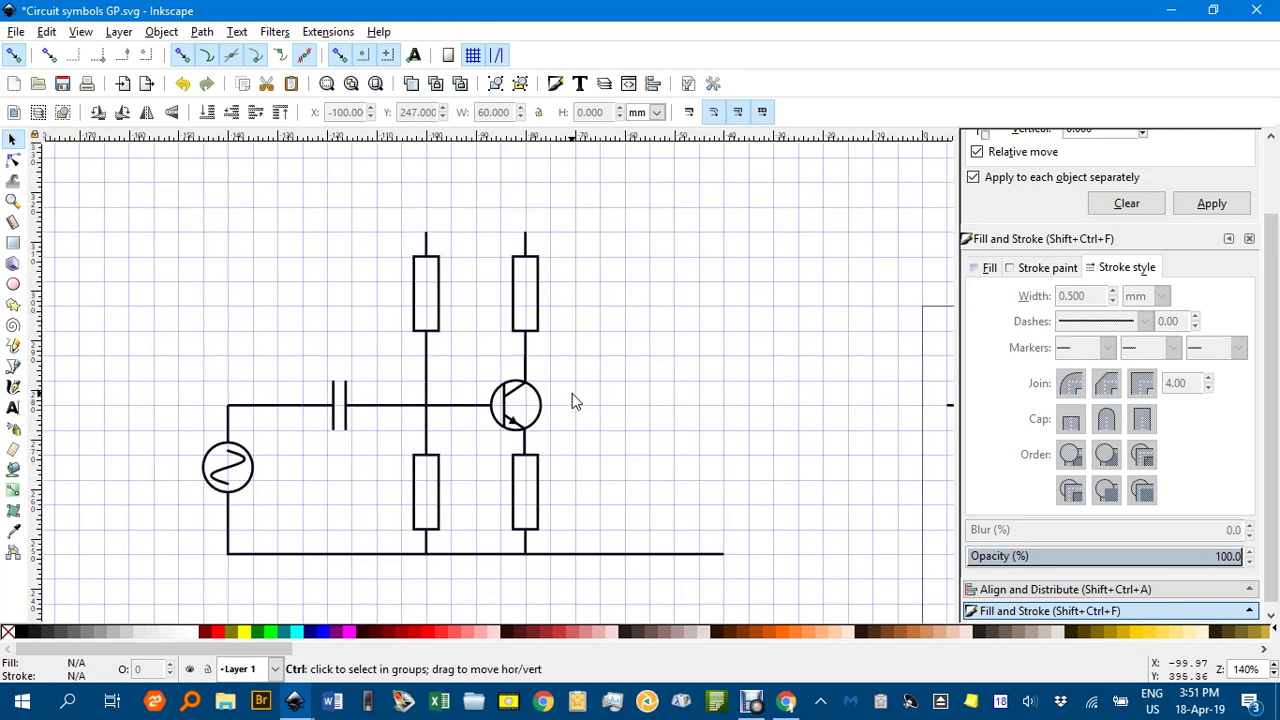
{"action": "key", "text": "b"}
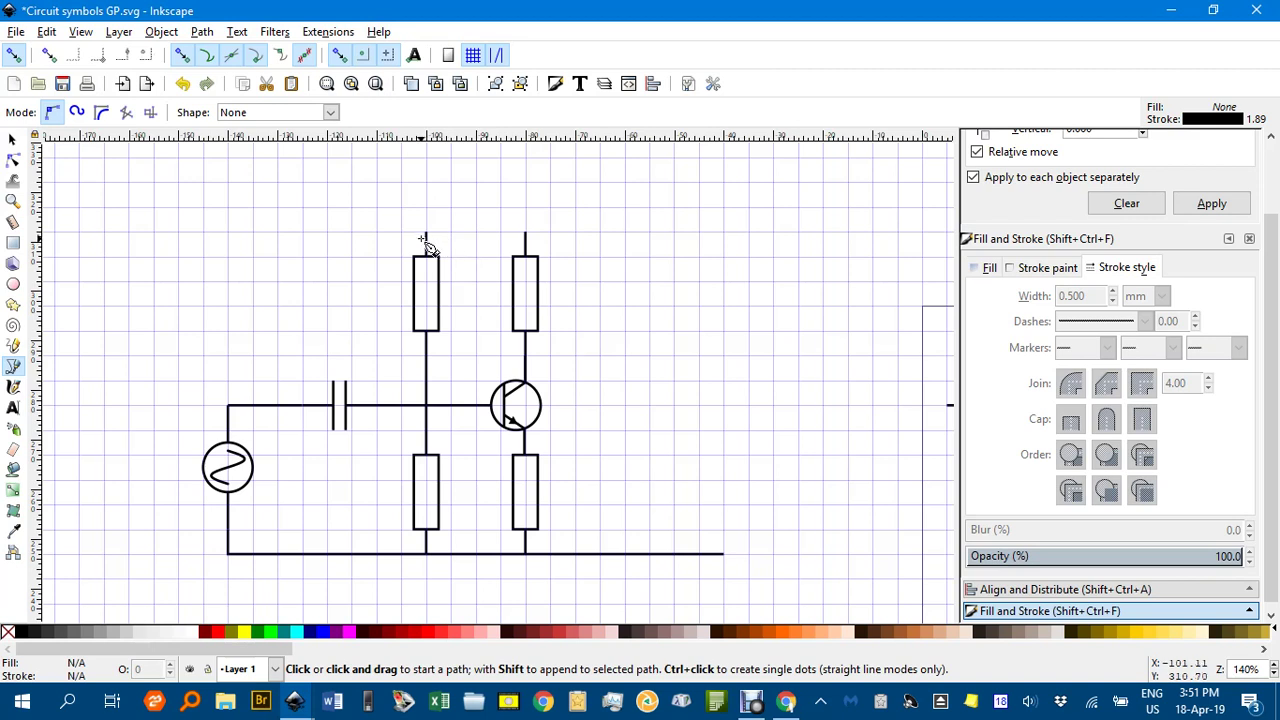
{"action": "left_click", "coordinate": [426, 232]}
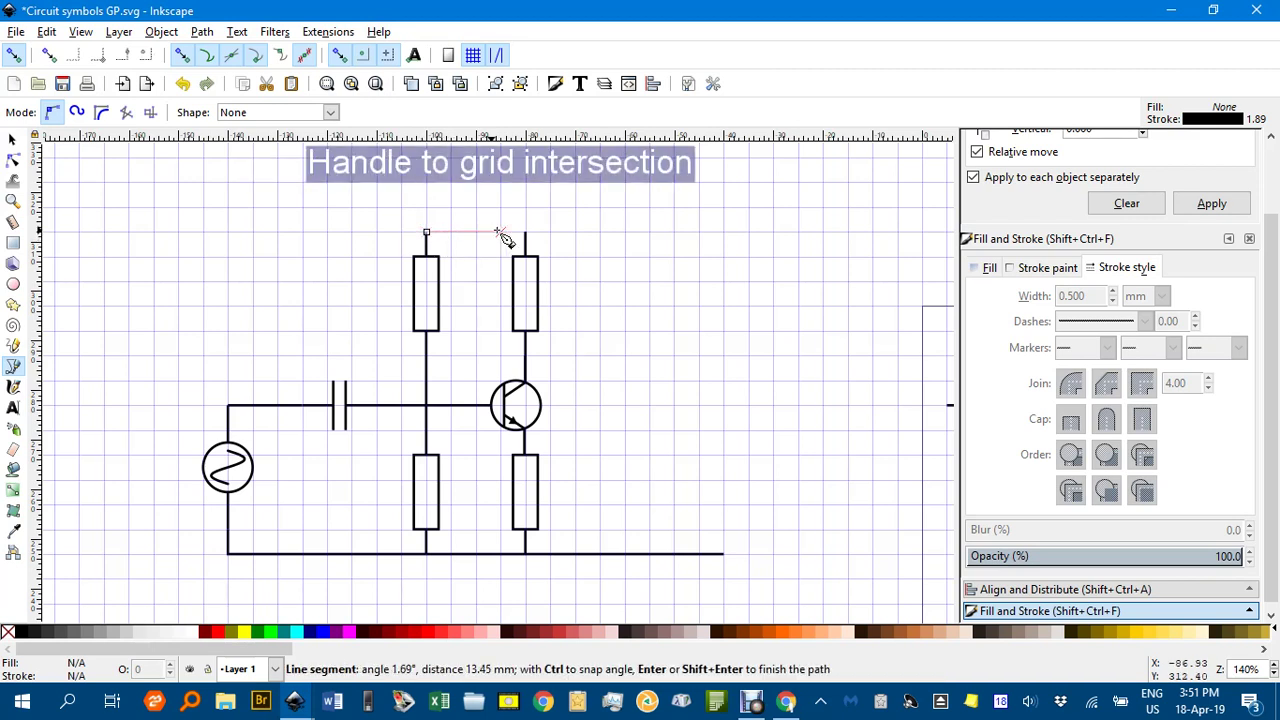
{"action": "left_click", "coordinate": [720, 232]}
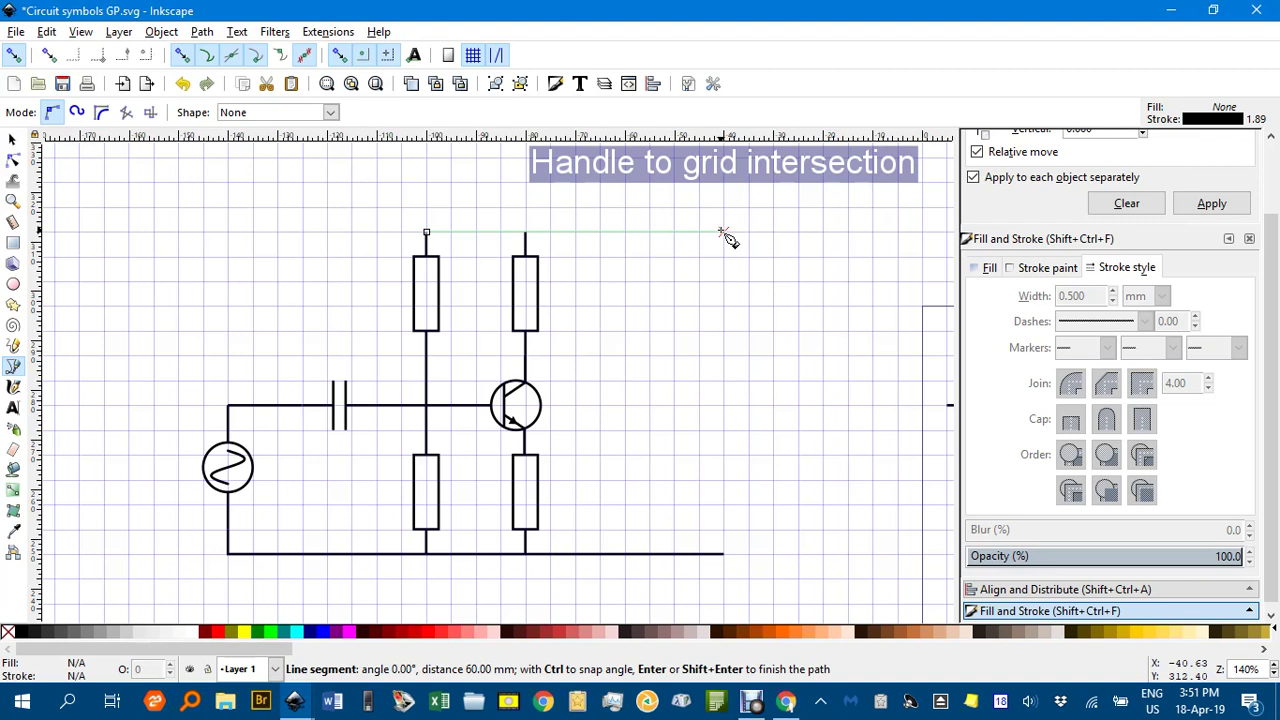
{"action": "key", "text": "Return"}
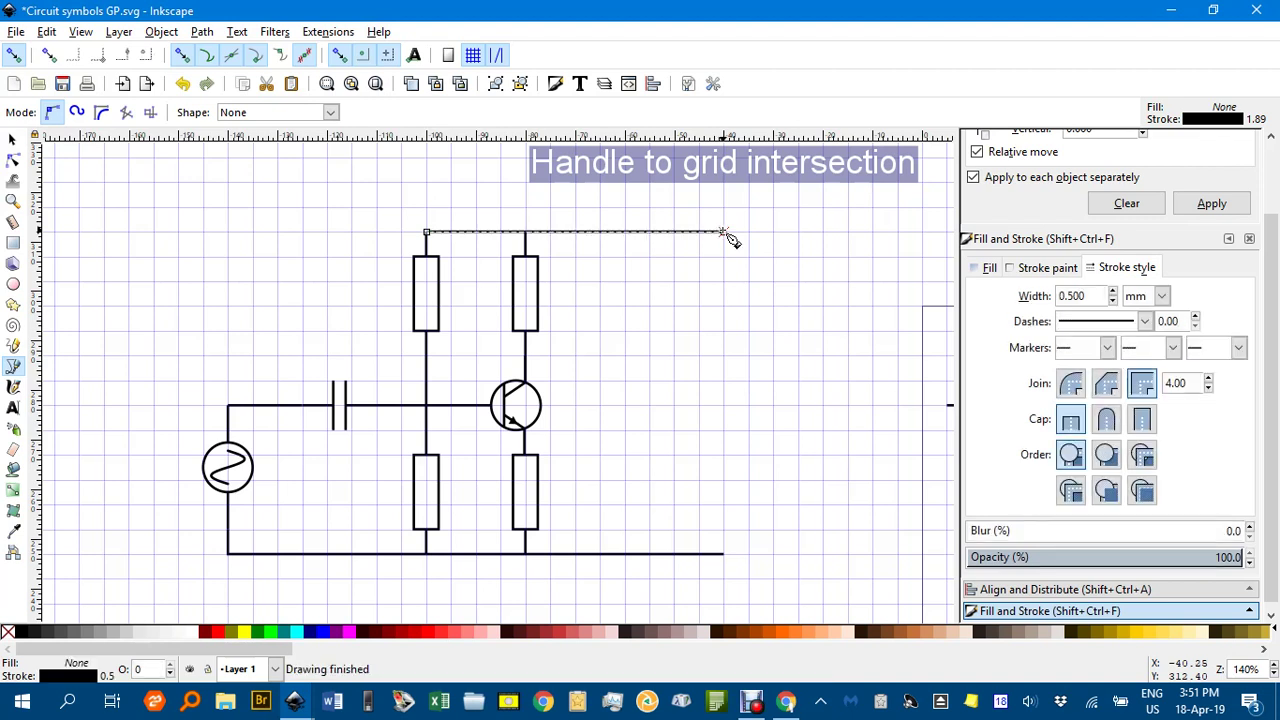
{"action": "left_click", "coordinate": [12, 140]}
{"action": "left_click", "coordinate": [272, 235]}
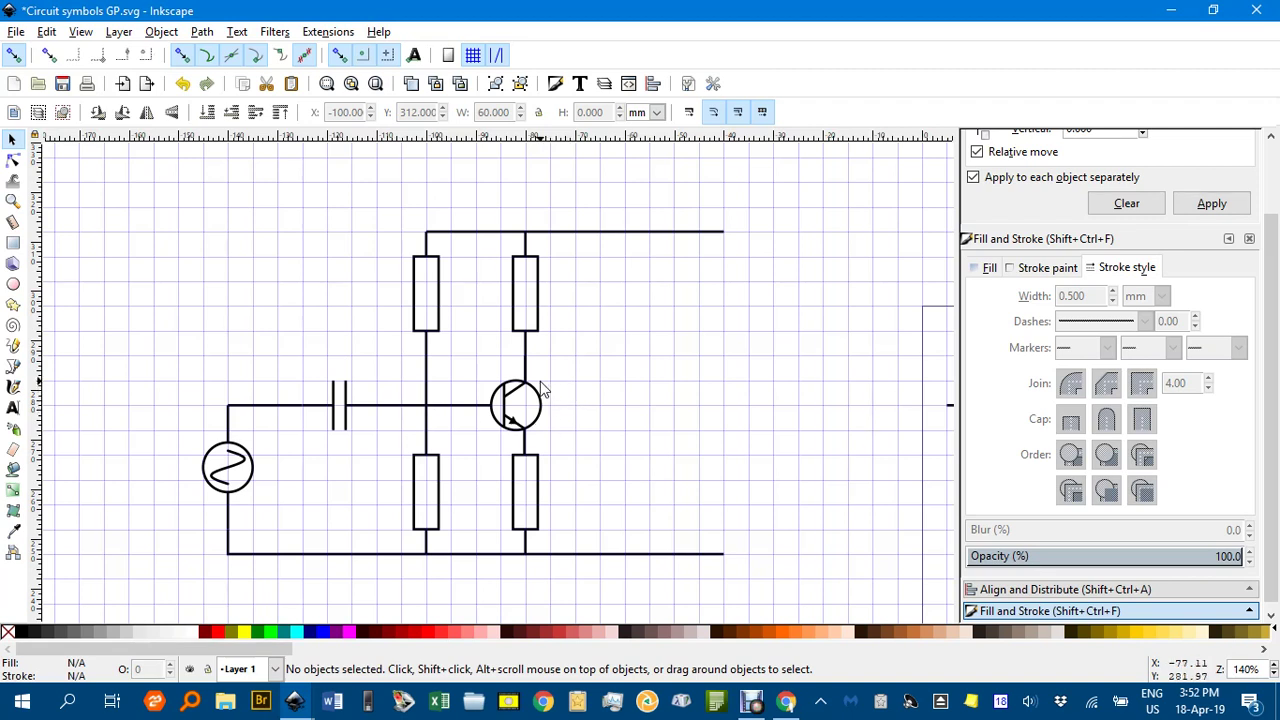
Step: Draw a 40 mm horizontal output wire right from the transistor's collector
{"action": "key", "text": "b"}
{"action": "left_click", "coordinate": [525, 356]}
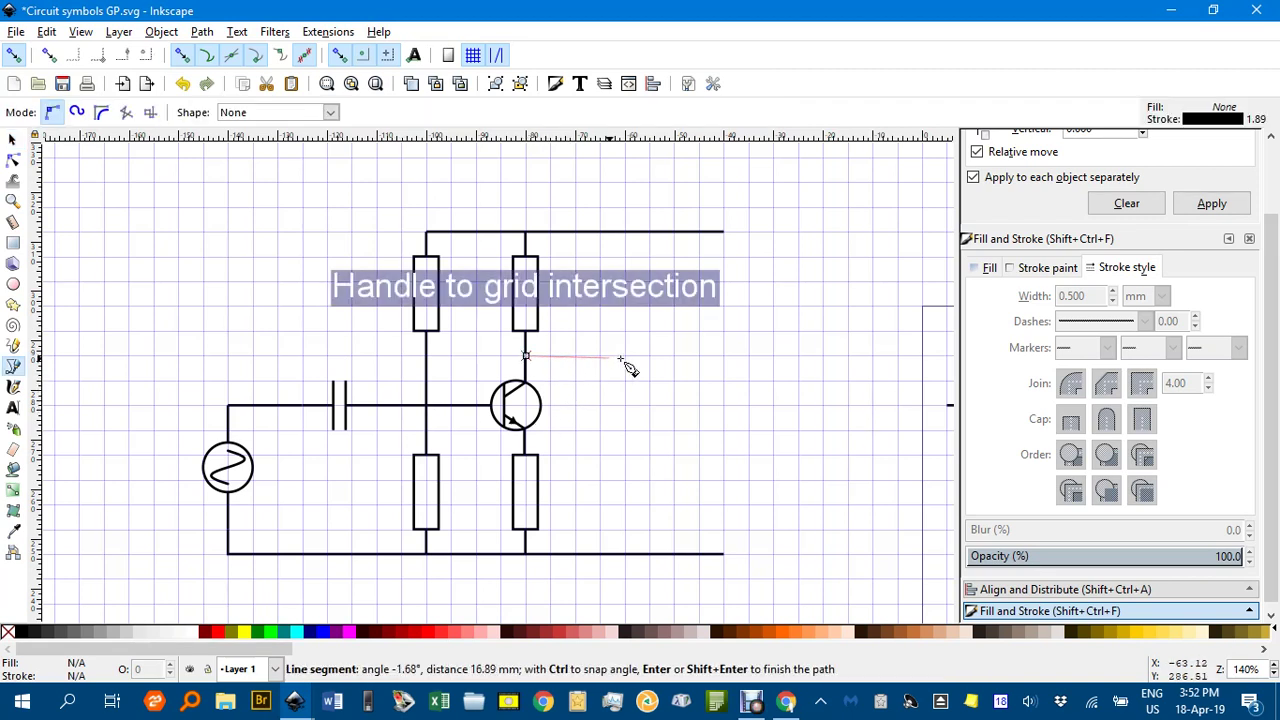
{"action": "double_click", "coordinate": [723, 356]}
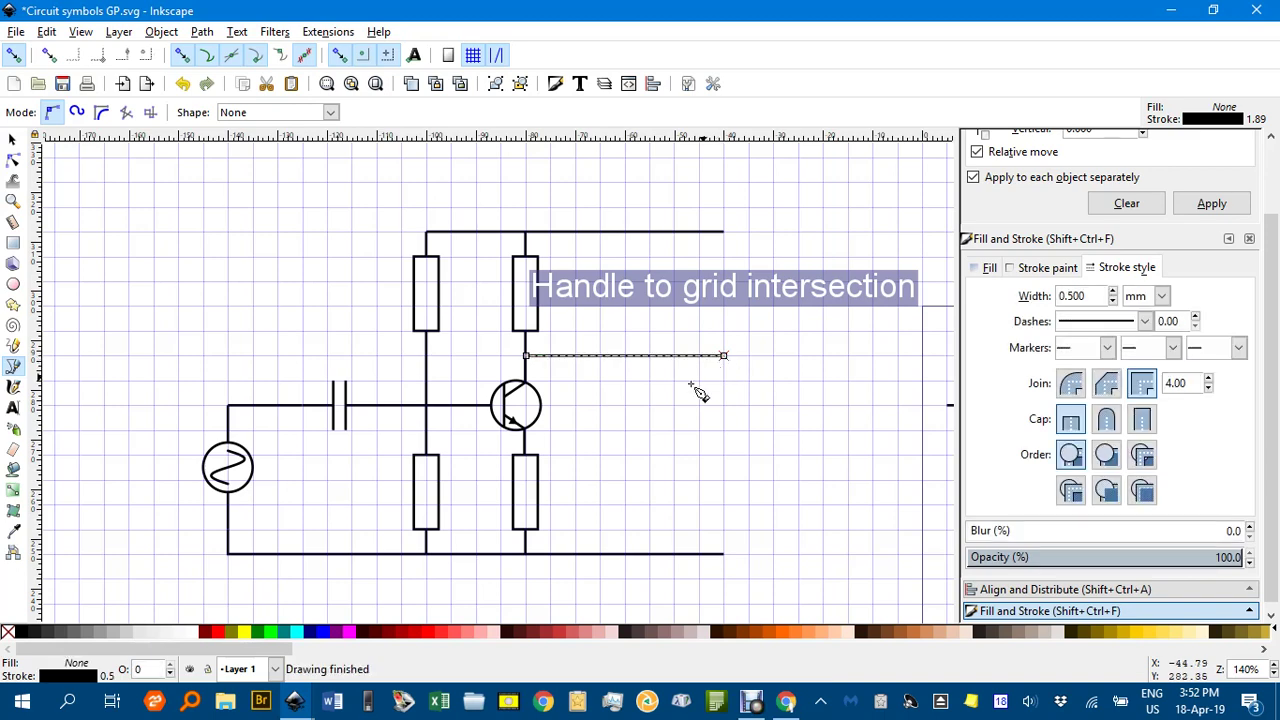
{"action": "scroll", "coordinate": [577, 386], "scroll_direction": "down", "scroll_amount": 1}
{"action": "scroll", "coordinate": [577, 386], "scroll_direction": "down", "scroll_amount": 2}
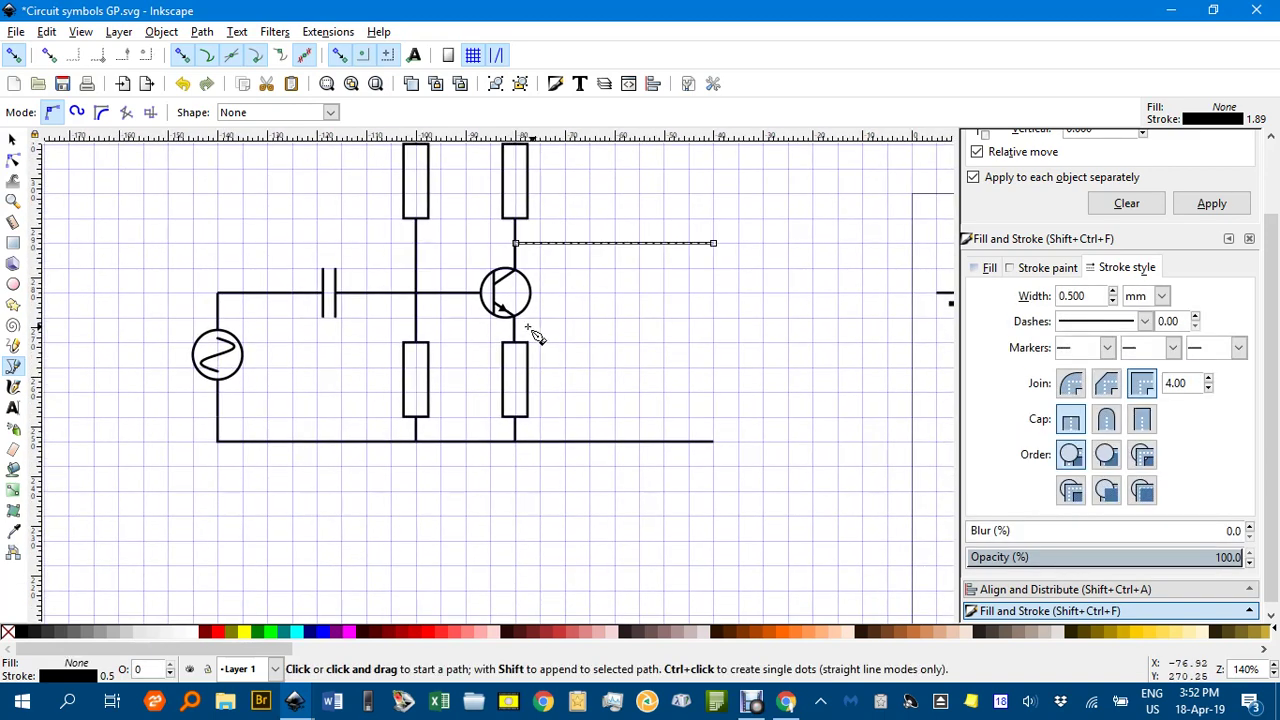
{"action": "scroll", "coordinate": [520, 343], "scroll_direction": "up", "scroll_amount": 2}
{"action": "left_click_drag", "start_coordinate": [528, 346], "coordinate": [477, 366]}
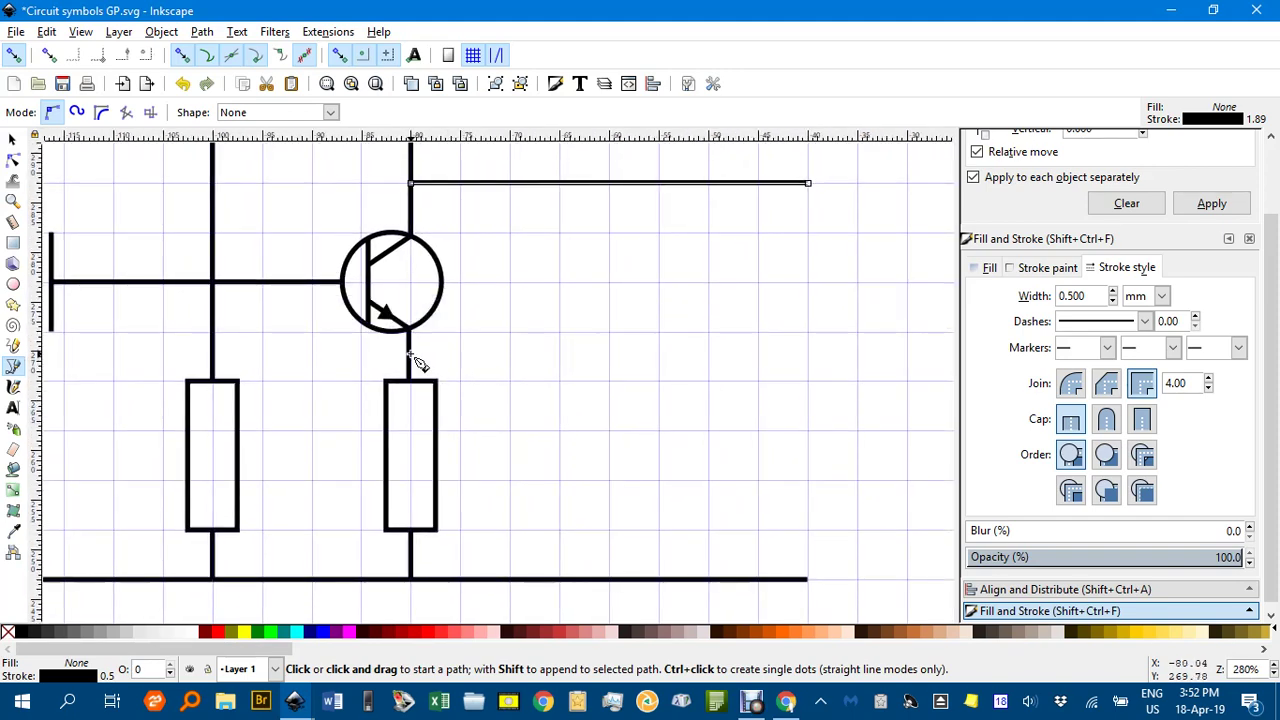
{"action": "scroll", "coordinate": [415, 362], "scroll_direction": "up", "scroll_amount": 2}
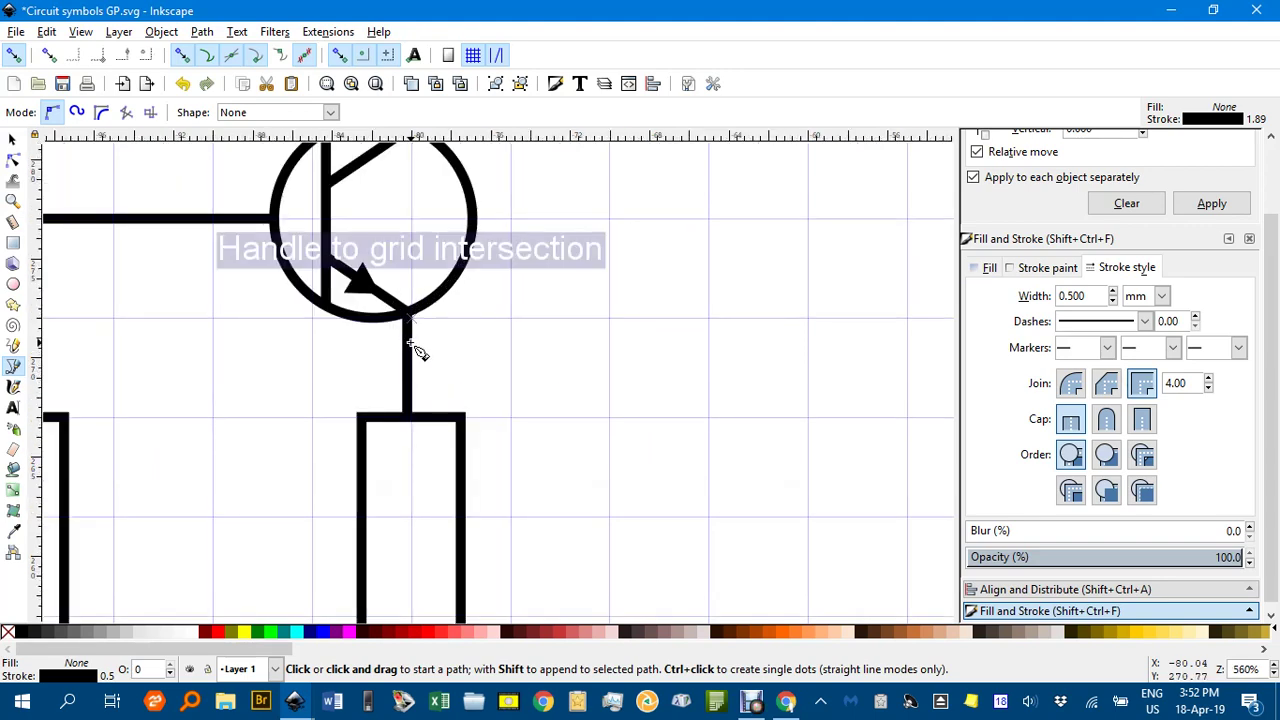
{"action": "left_click_drag", "start_coordinate": [414, 347], "coordinate": [533, 397]}
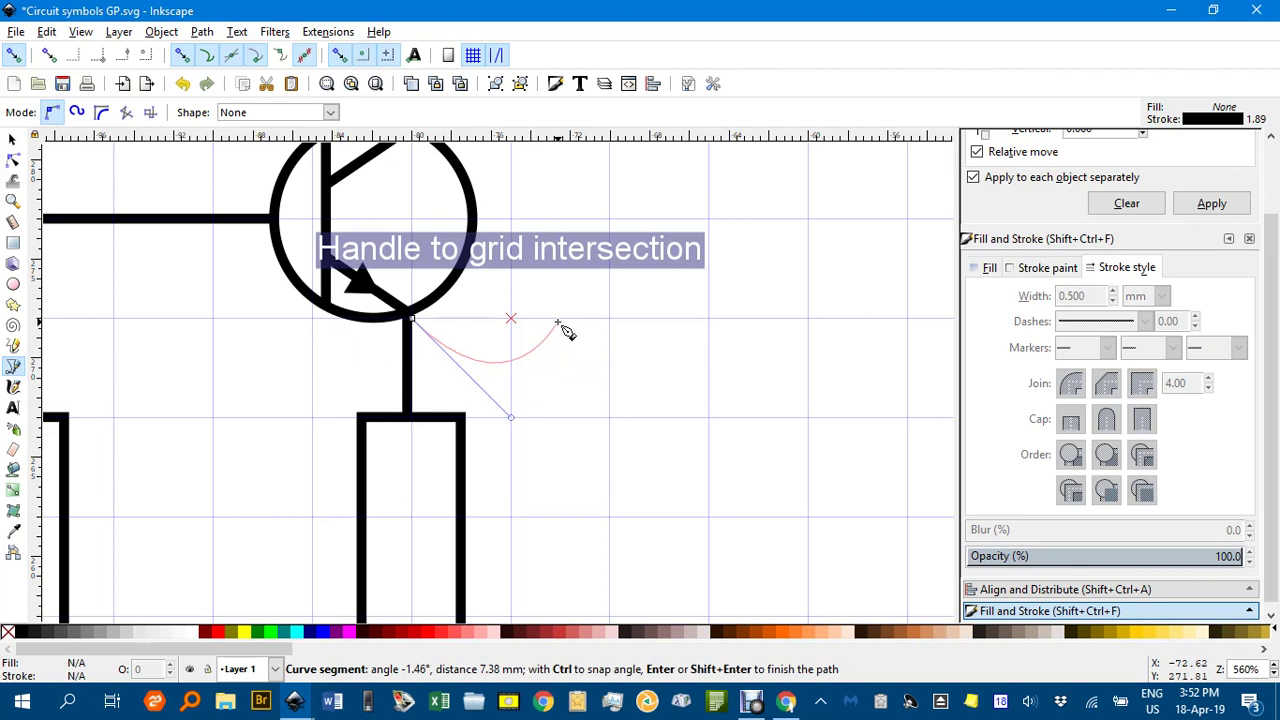
{"action": "key", "text": "Return"}
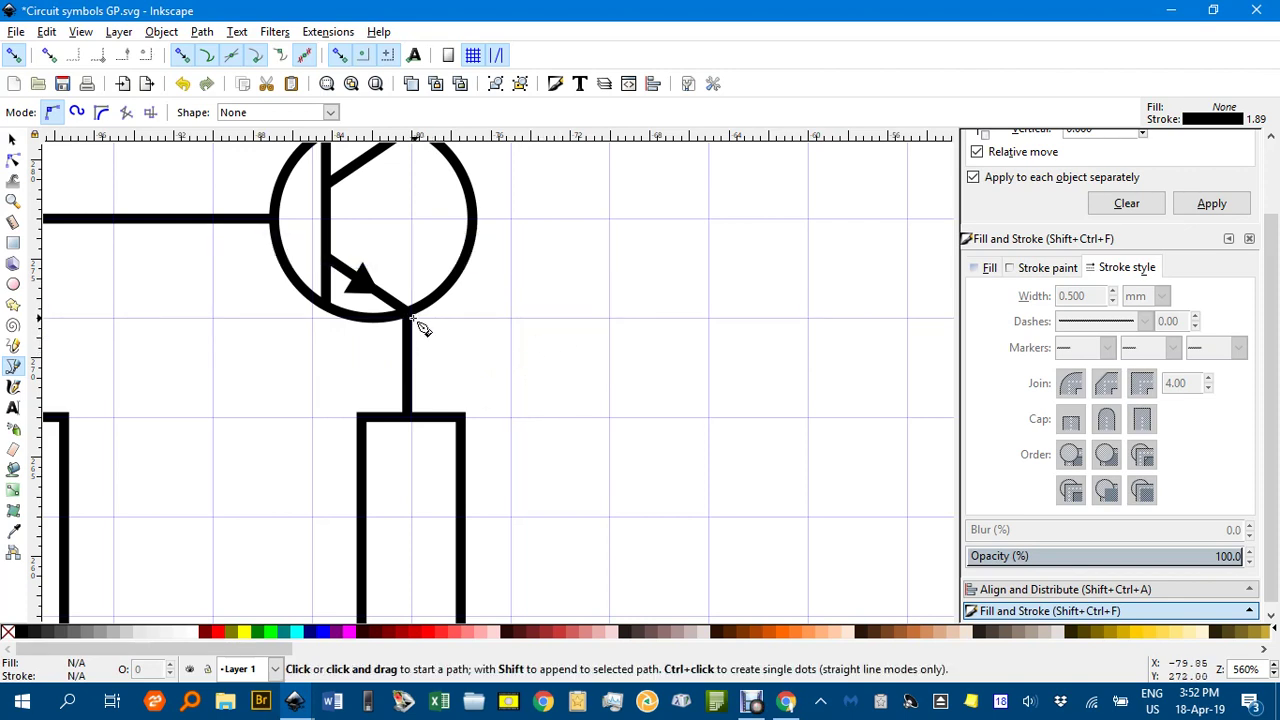
{"action": "left_click", "coordinate": [412, 366]}
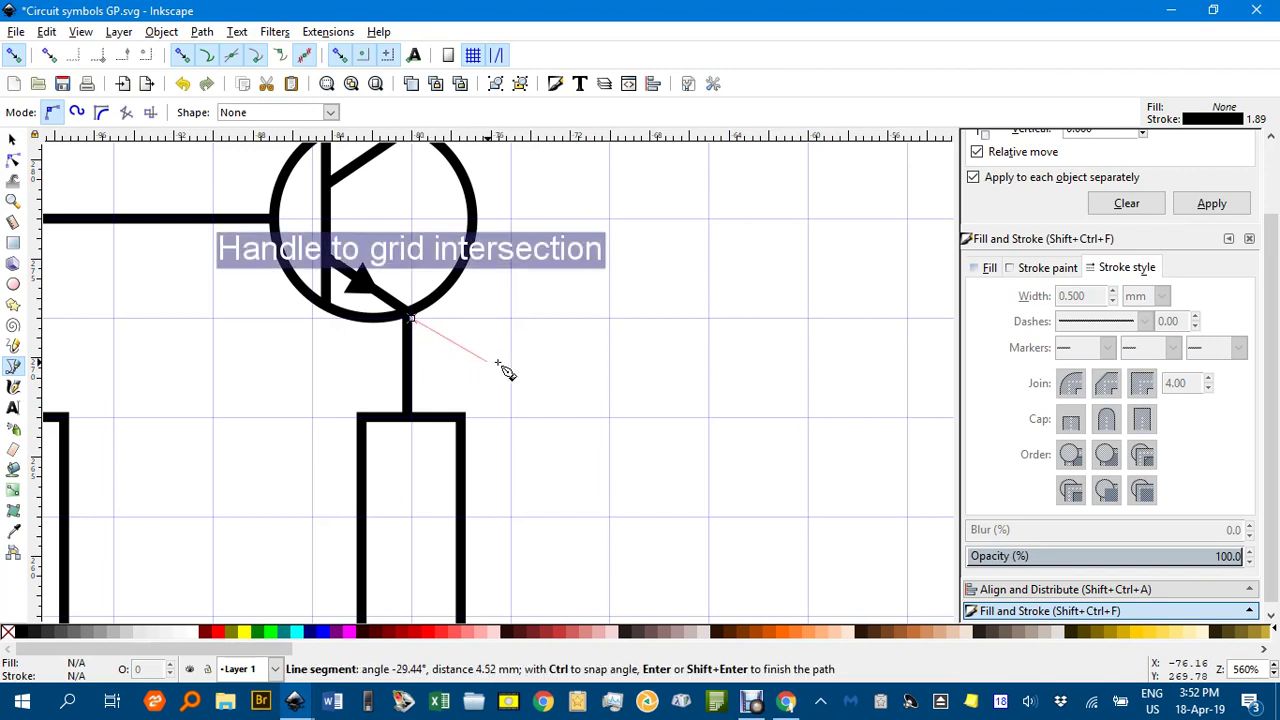
{"action": "double_click", "coordinate": [568, 370]}
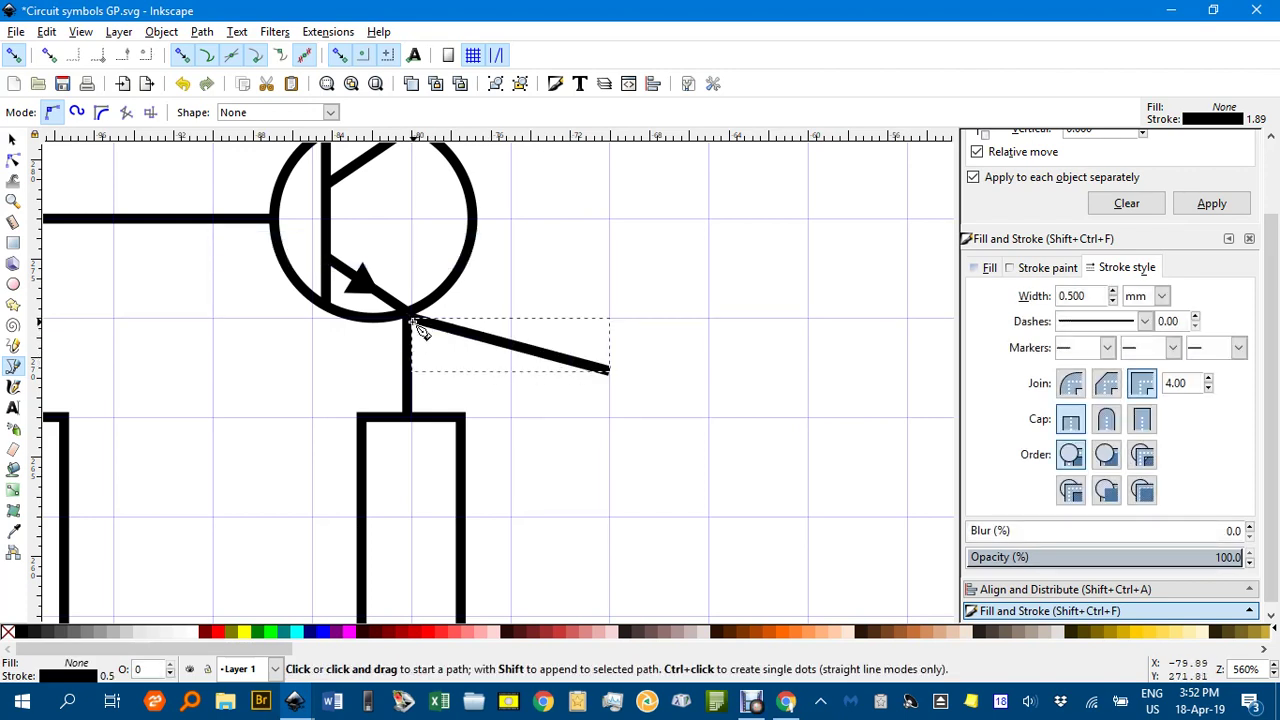
{"action": "key", "text": "ctrl+z"}
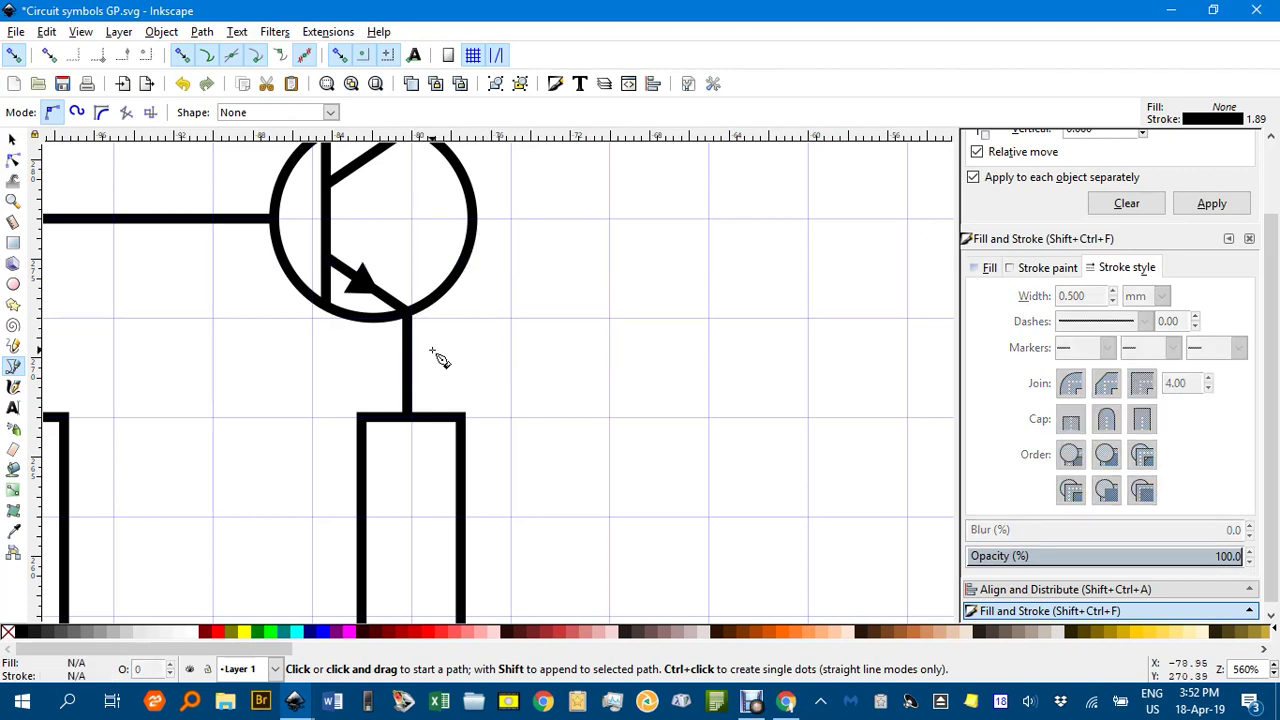
Step: Adjust the snapping targets and draw a horizontal wire right from the emitter junction
{"action": "left_click", "coordinate": [474, 56]}
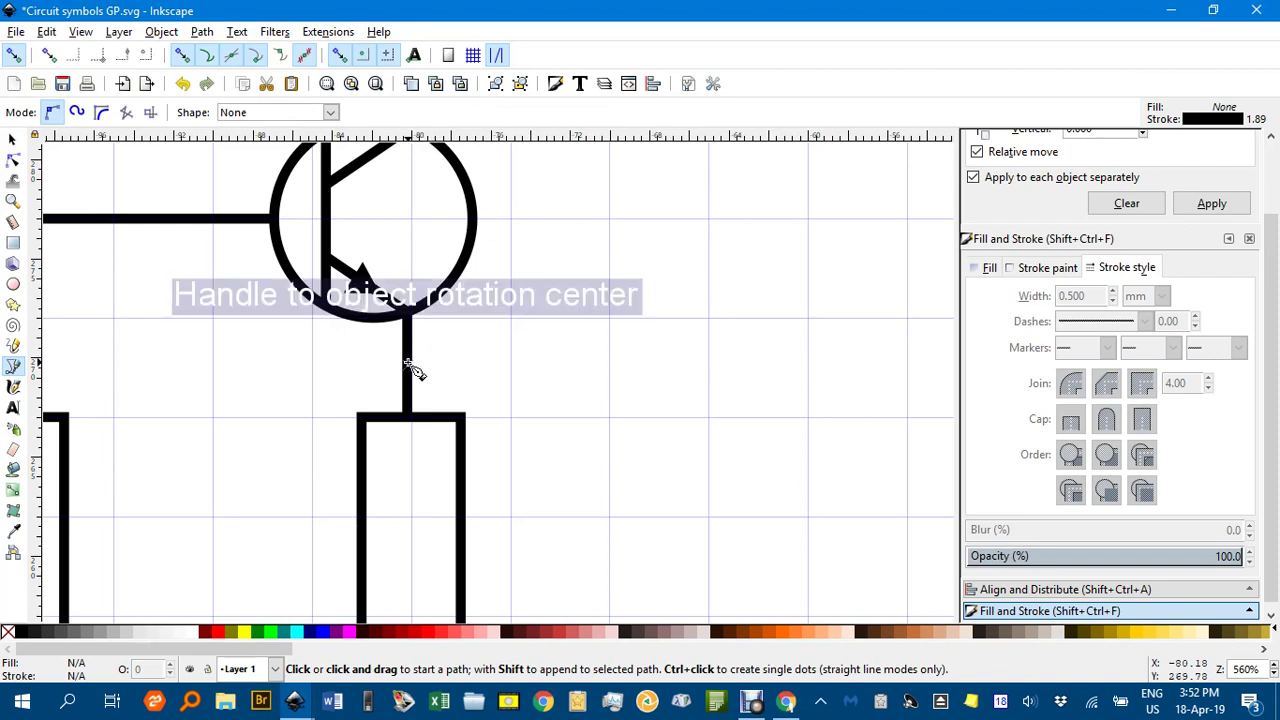
{"action": "left_click", "coordinate": [407, 364]}
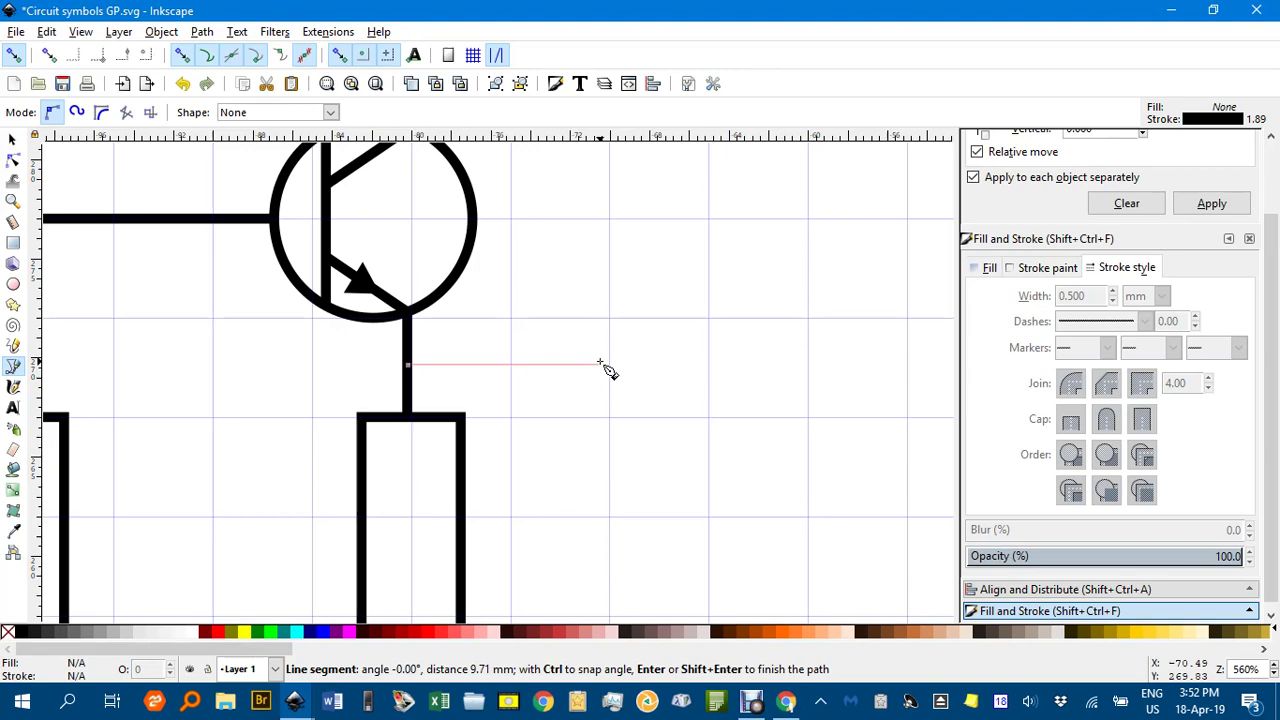
{"action": "scroll", "coordinate": [725, 366], "scroll_direction": "down", "scroll_amount": 3}
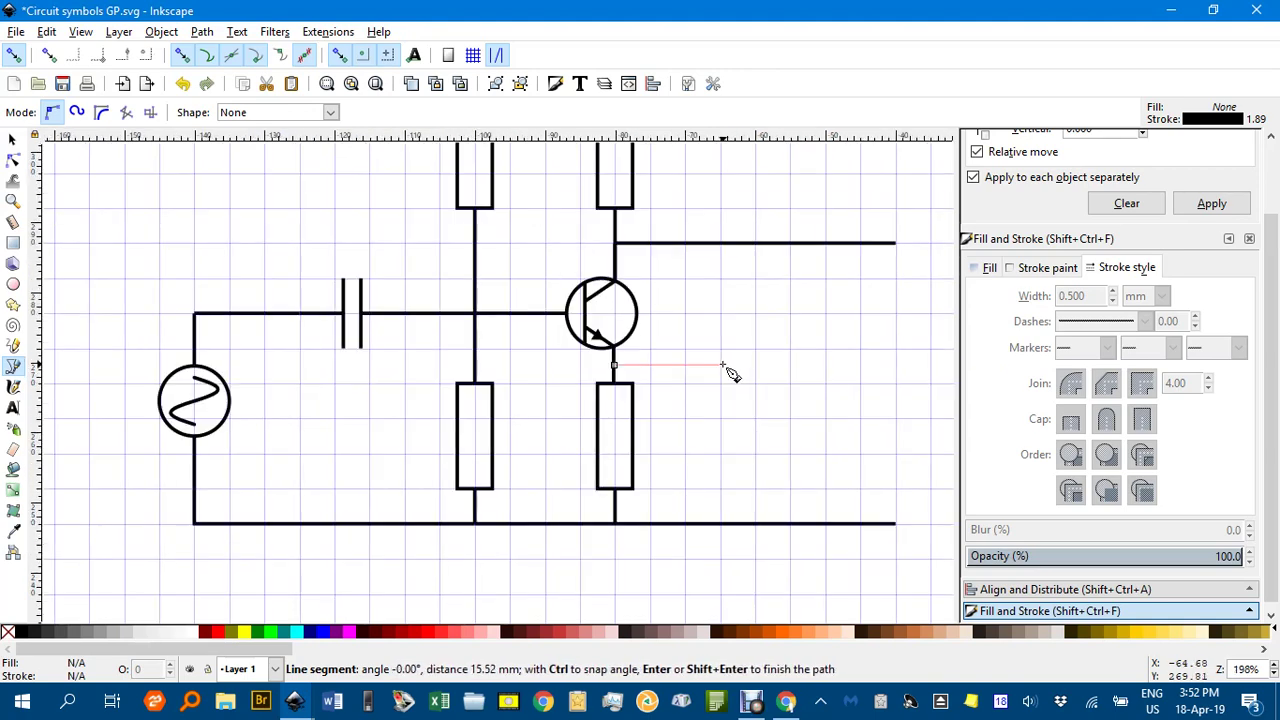
{"action": "scroll", "coordinate": [728, 372], "scroll_direction": "down", "scroll_amount": 1}
{"action": "scroll", "coordinate": [846, 369], "scroll_direction": "up", "scroll_amount": 1}
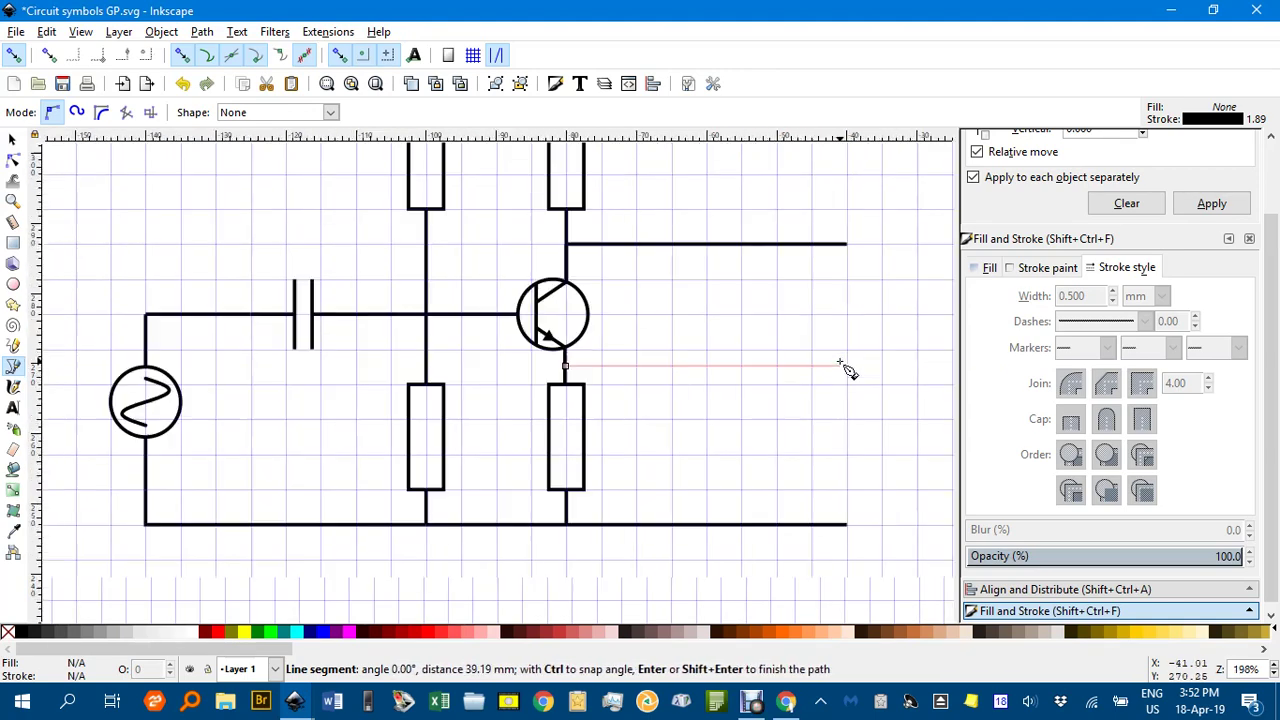
{"action": "scroll", "coordinate": [846, 369], "scroll_direction": "up", "scroll_amount": 1}
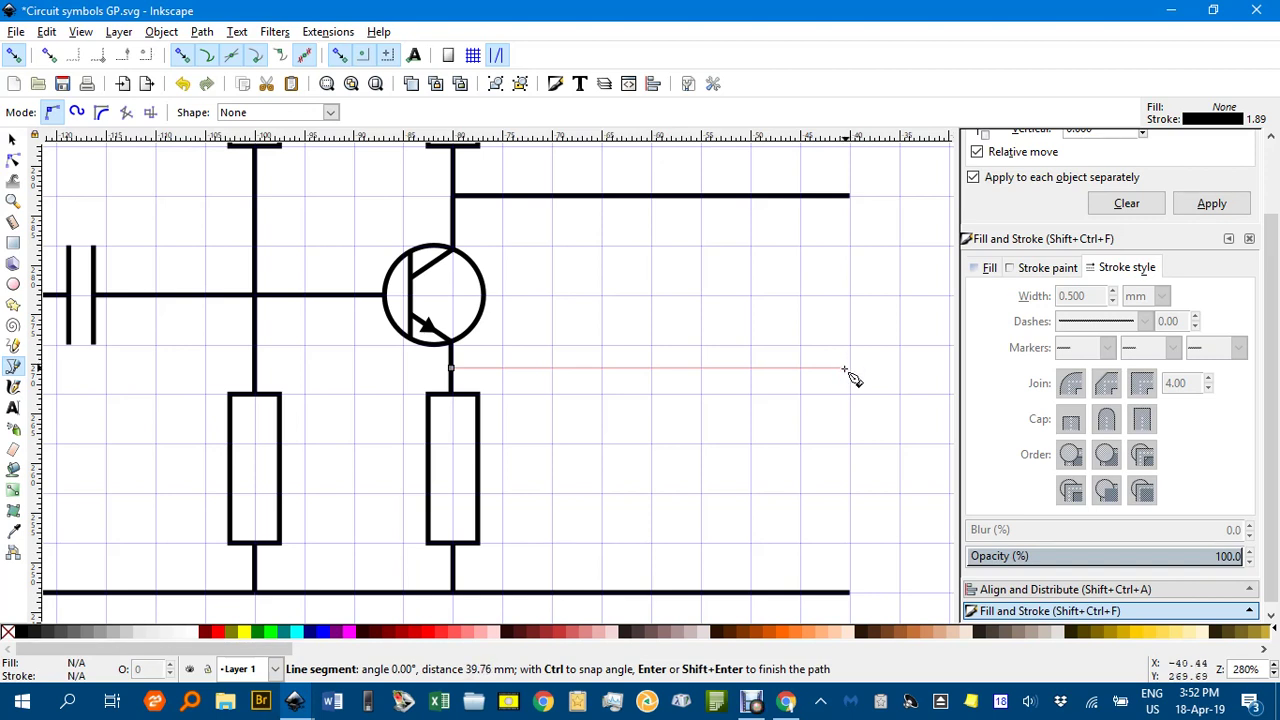
{"action": "left_click", "coordinate": [823, 374]}
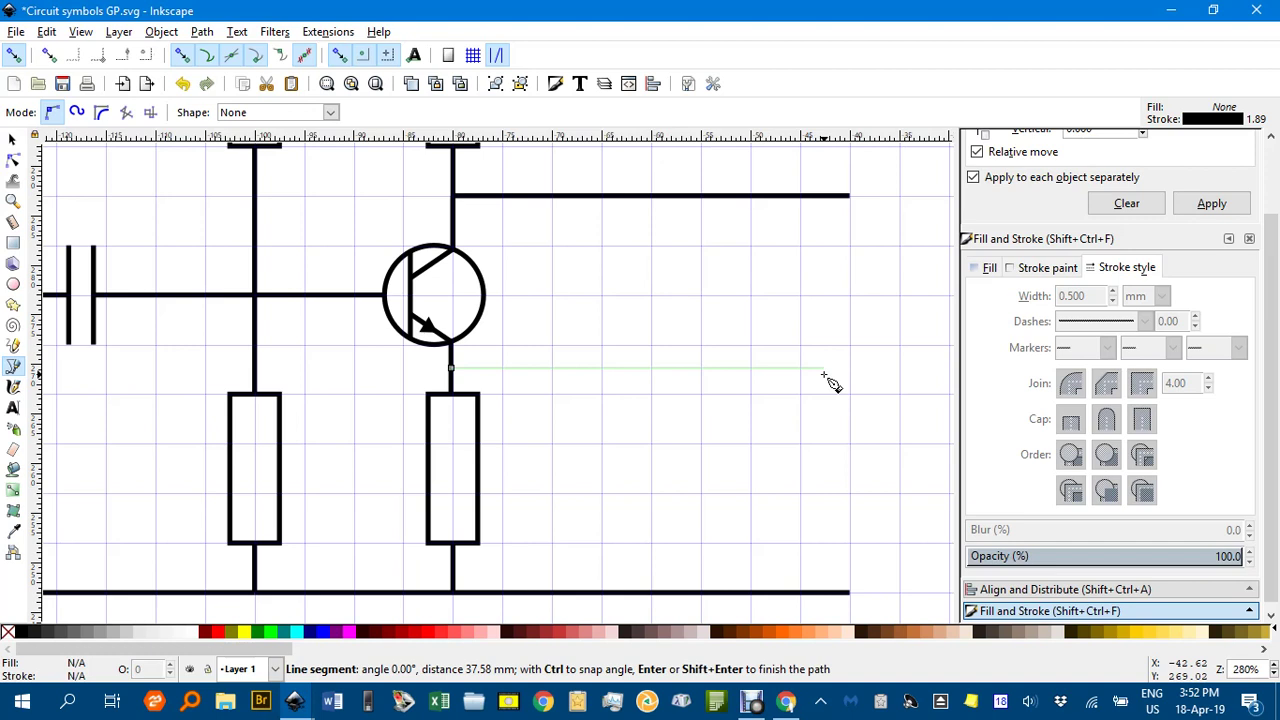
{"action": "key", "text": "Return"}
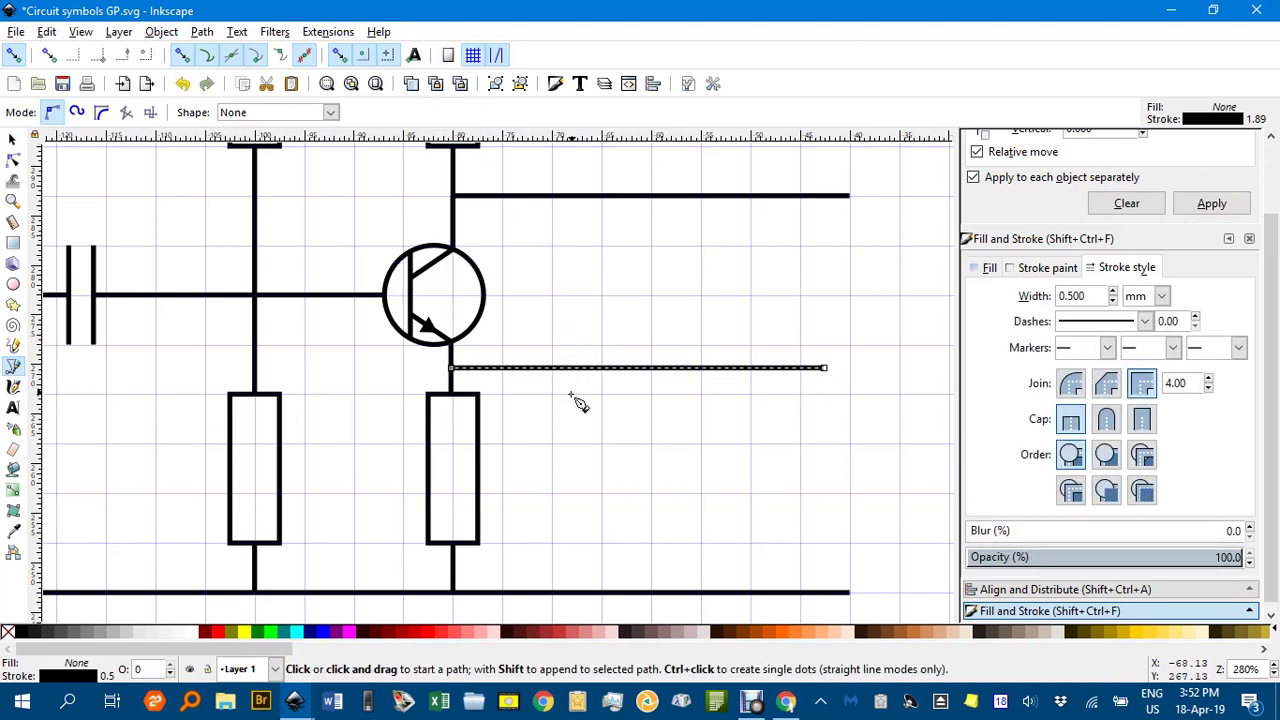
Step: Lengthen the emitter output wire so it lines up with the rails
{"action": "key", "text": "n"}
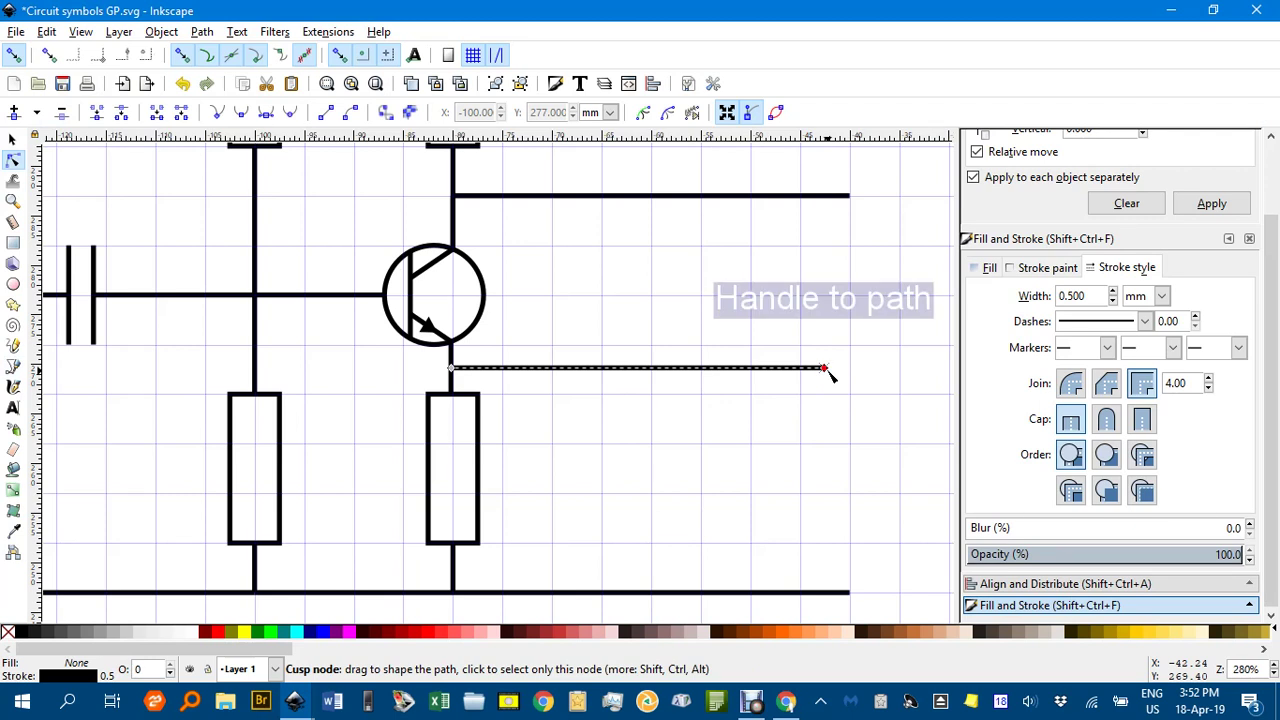
{"action": "left_click_drag", "start_coordinate": [826, 369], "coordinate": [851, 369]}
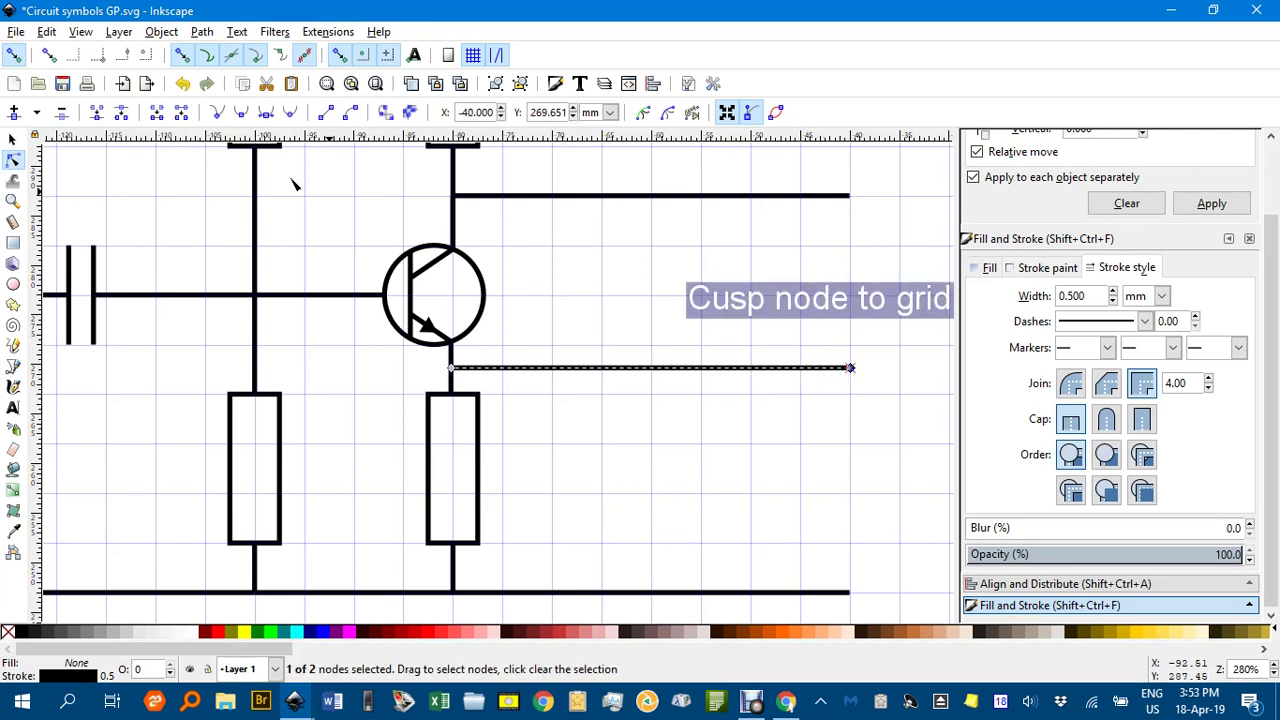
{"action": "left_click", "coordinate": [12, 138]}
{"action": "left_click", "coordinate": [234, 205]}
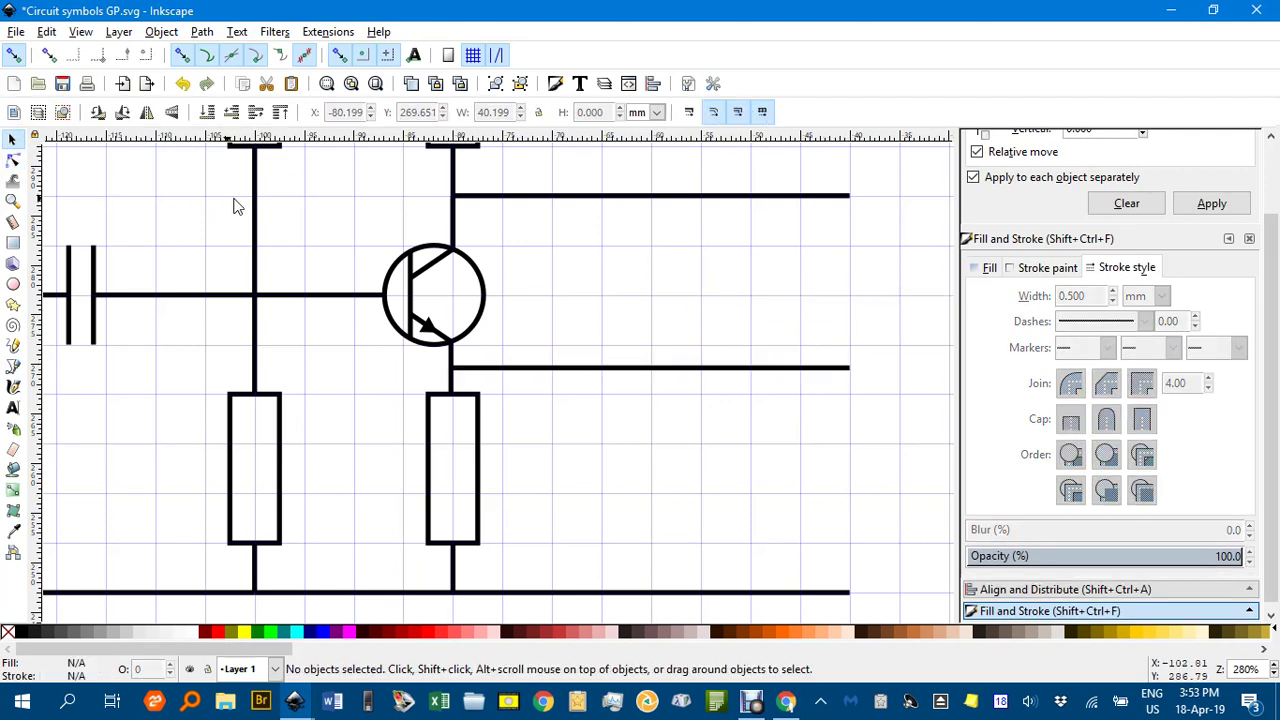
{"action": "scroll", "coordinate": [620, 304], "scroll_direction": "down", "scroll_amount": 2, "text": "ctrl"}
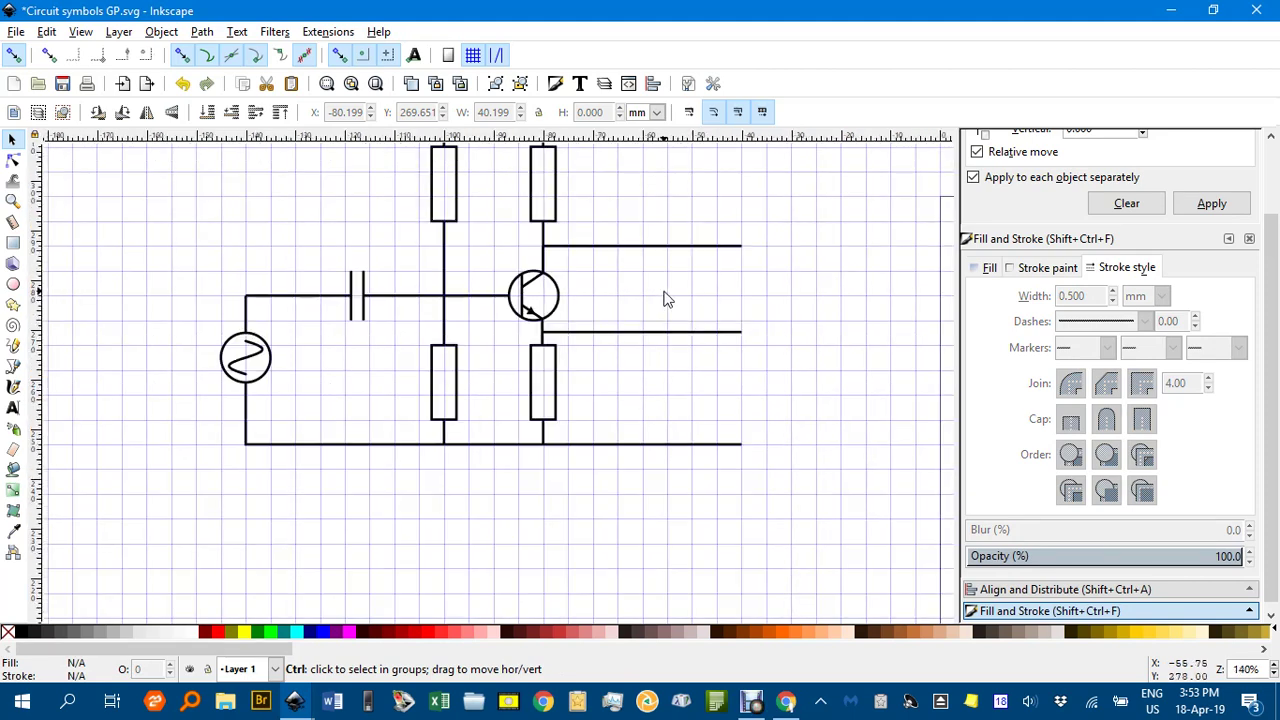
{"action": "scroll", "coordinate": [666, 297], "scroll_direction": "up", "scroll_amount": 1}
{"action": "left_click_drag", "start_coordinate": [660, 324], "coordinate": [617, 342]}
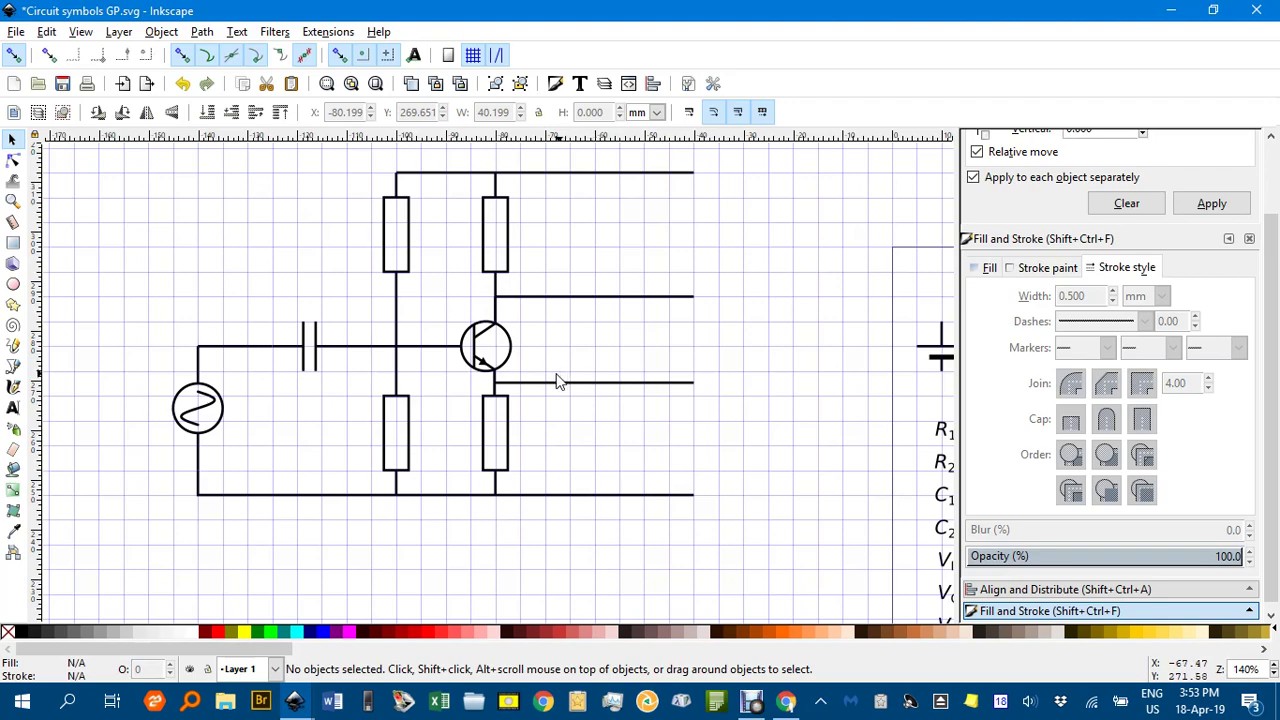
Step: Copy the ground symbol from the symbol sheet and paste it near the circuit
{"action": "scroll", "coordinate": [558, 438], "scroll_direction": "down", "scroll_amount": 4, "text": "ctrl"}
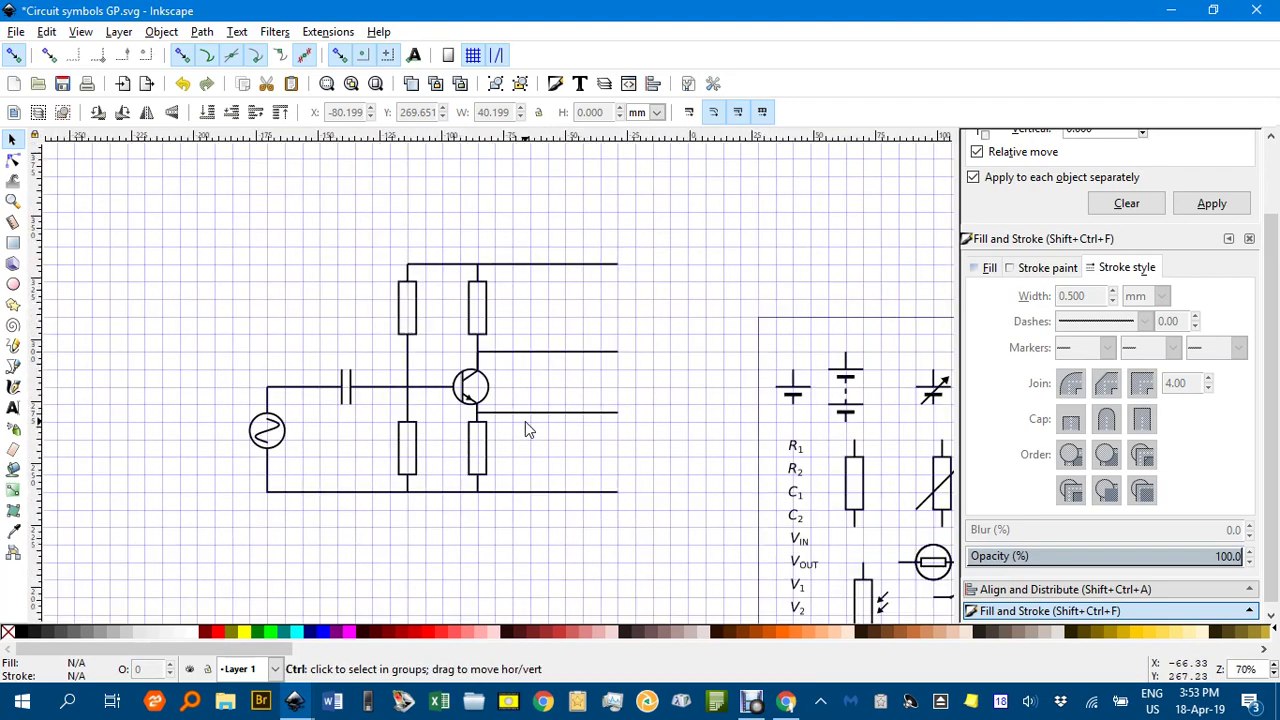
{"action": "scroll", "coordinate": [651, 406], "scroll_direction": "down", "scroll_amount": 3}
{"action": "scroll", "coordinate": [651, 406], "scroll_direction": "right", "scroll_amount": 3}
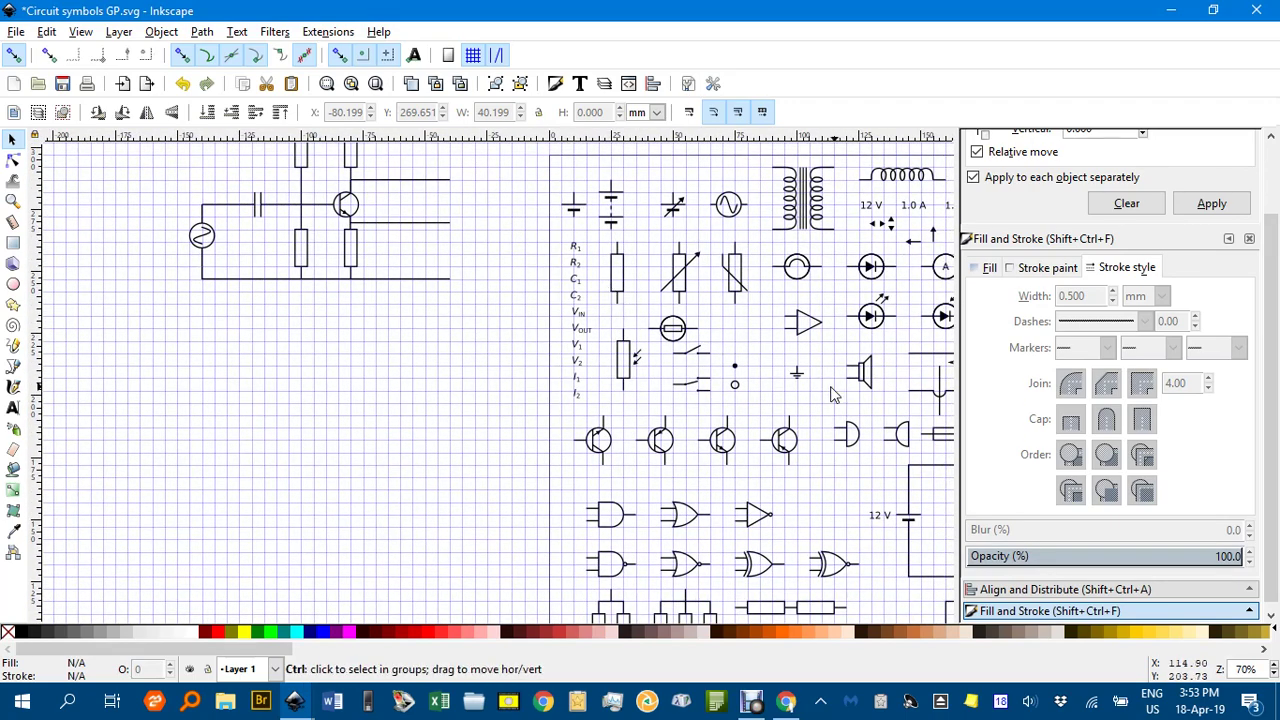
{"action": "scroll", "coordinate": [790, 393], "scroll_direction": "up", "scroll_amount": 3, "text": "ctrl"}
{"action": "scroll", "coordinate": [786, 363], "scroll_direction": "up", "scroll_amount": 1, "text": "ctrl"}
{"action": "left_click", "coordinate": [770, 350]}
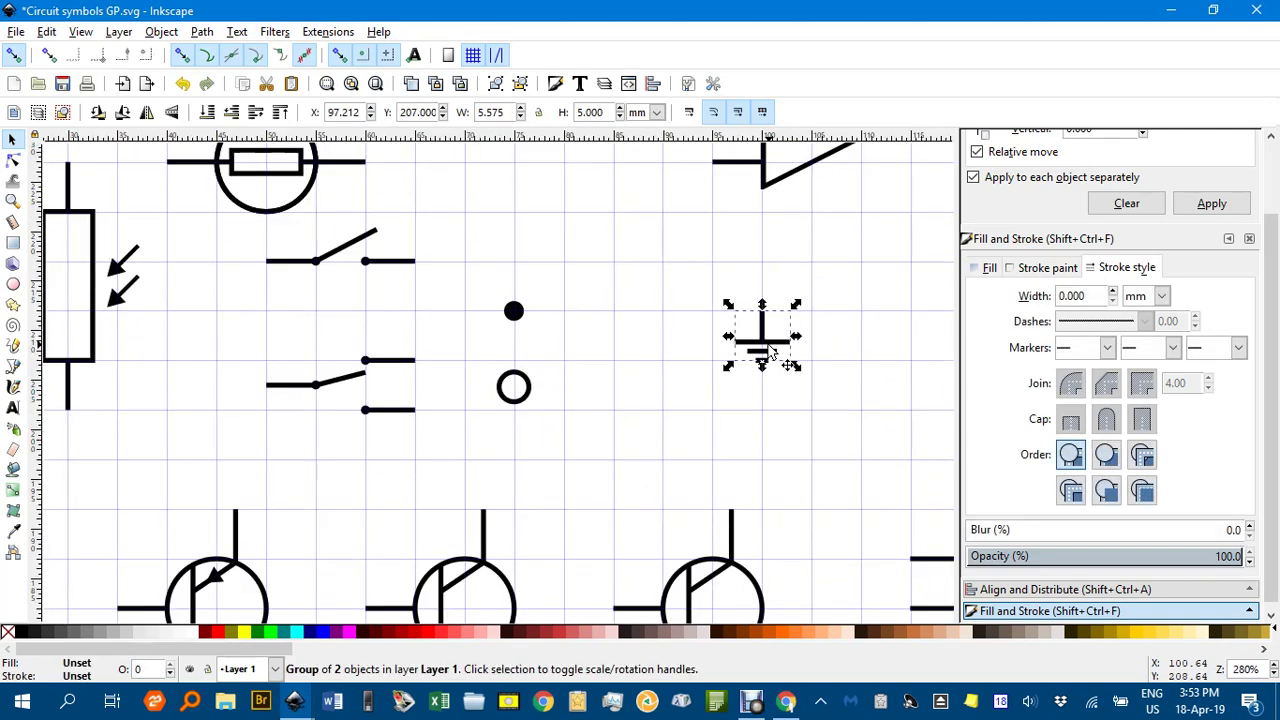
{"action": "scroll", "coordinate": [770, 350], "scroll_direction": "down", "scroll_amount": 3, "text": "ctrl"}
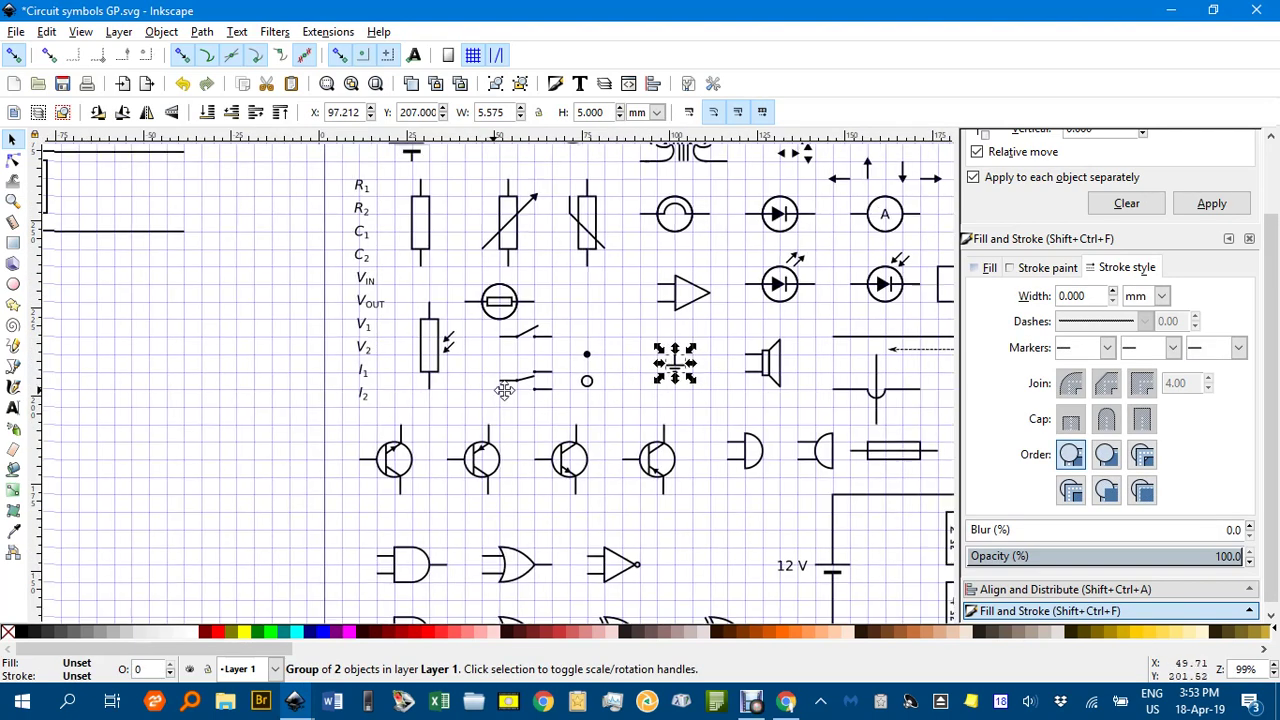
{"action": "scroll", "coordinate": [837, 355], "scroll_direction": "left", "scroll_amount": 5}
{"action": "scroll", "coordinate": [517, 323], "scroll_direction": "up", "scroll_amount": 2}
{"action": "scroll", "coordinate": [514, 266], "scroll_direction": "up", "scroll_amount": 3, "text": "ctrl"}
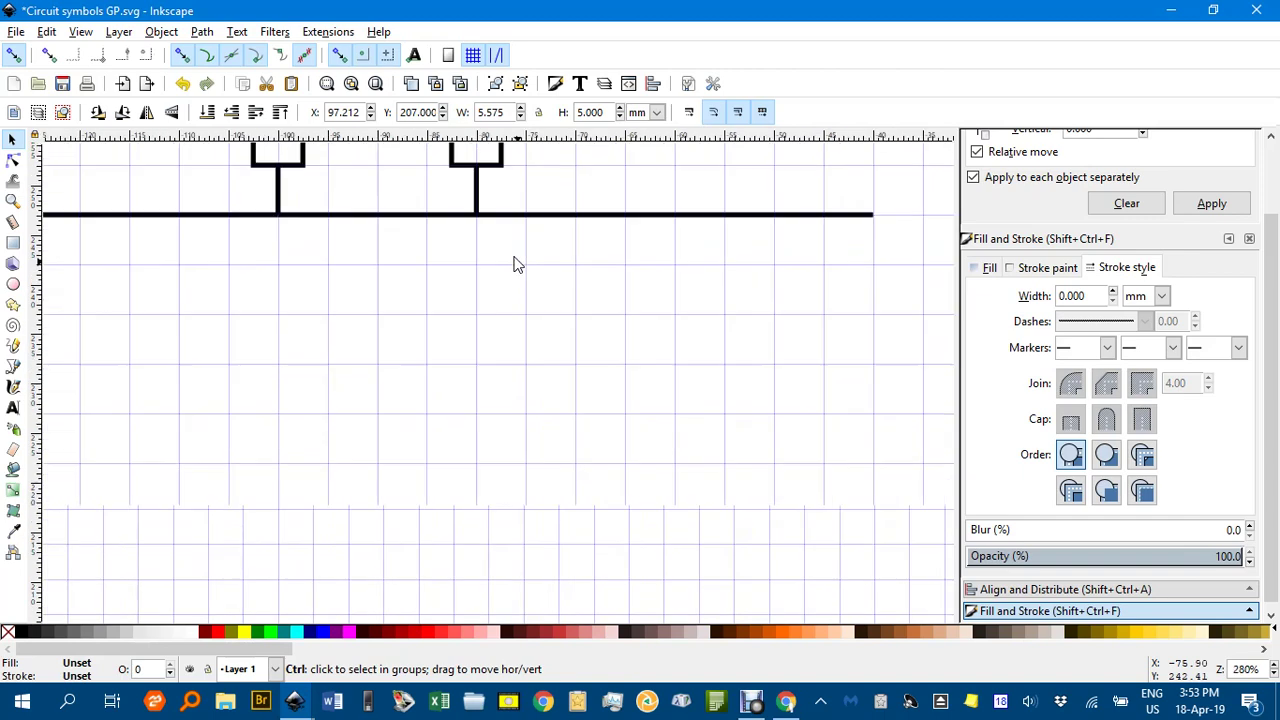
{"action": "key", "text": "ctrl+v"}
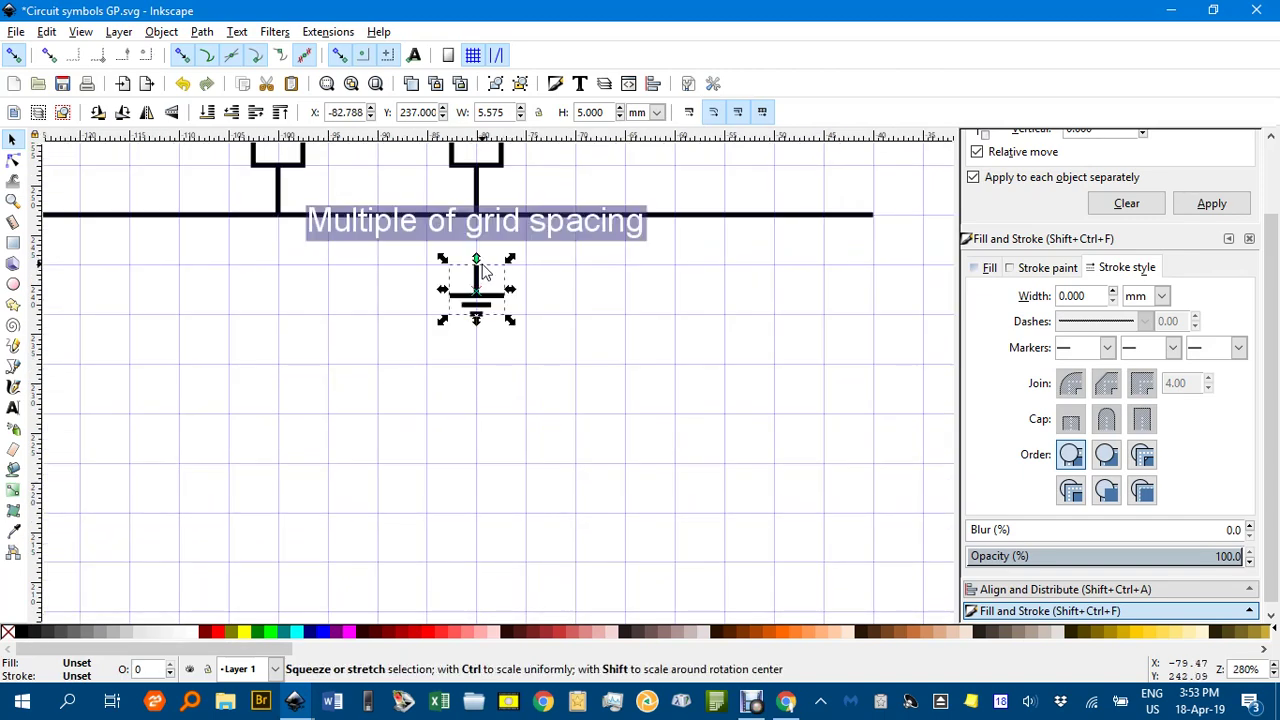
Step: Snap the ground symbol onto the bottom wire beneath the emitter resistor at Y 242
{"action": "scroll", "coordinate": [480, 275], "scroll_direction": "up", "scroll_amount": 3, "text": "ctrl"}
{"action": "scroll", "coordinate": [478, 272], "scroll_direction": "up", "scroll_amount": 2}
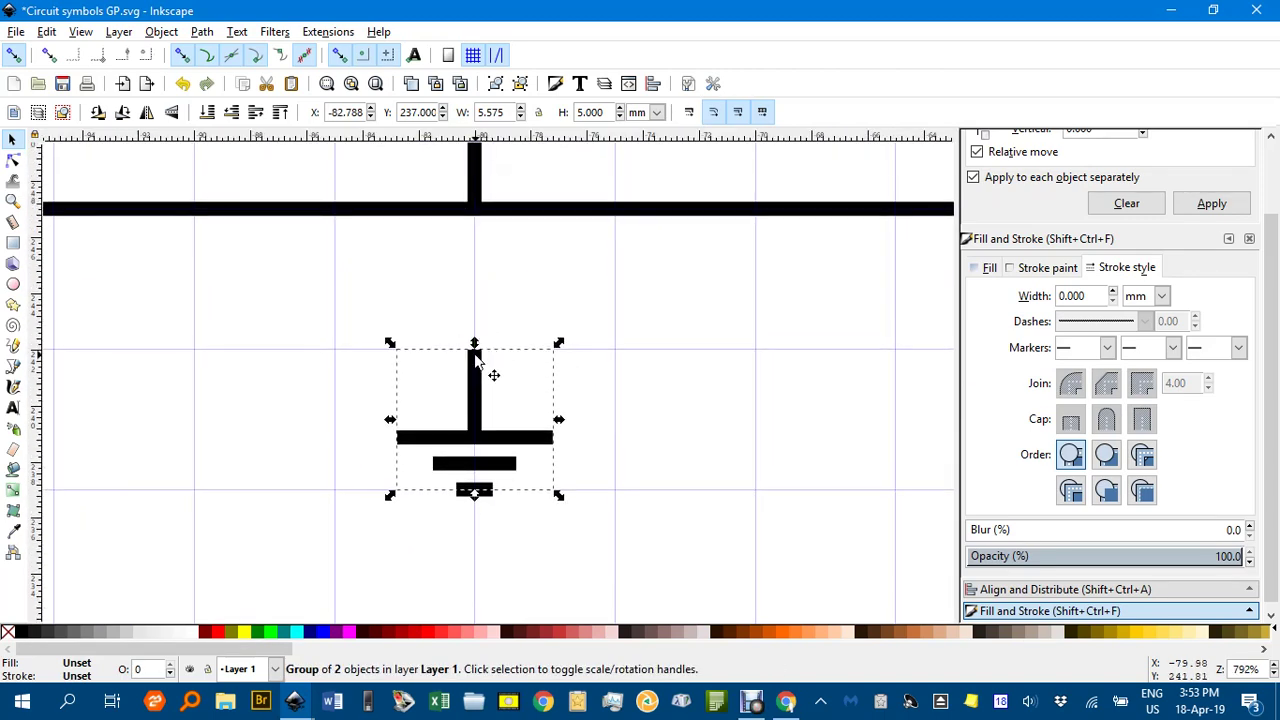
{"action": "left_click_drag", "start_coordinate": [477, 350], "coordinate": [491, 229]}
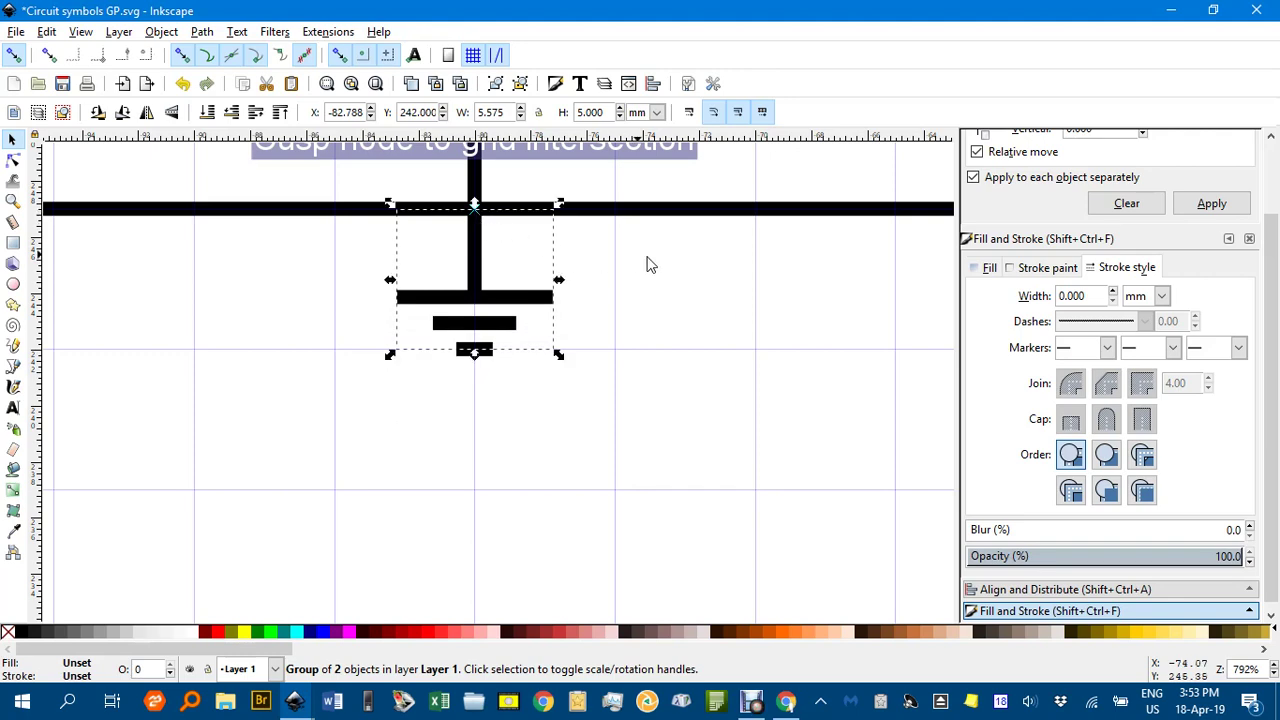
{"action": "left_click", "coordinate": [700, 275]}
{"action": "scroll", "coordinate": [700, 278], "scroll_direction": "down", "scroll_amount": 4, "text": "ctrl"}
{"action": "scroll", "coordinate": [705, 290], "scroll_direction": "down", "scroll_amount": 1, "text": "ctrl"}
{"action": "left_click_drag", "start_coordinate": [731, 357], "coordinate": [571, 466]}
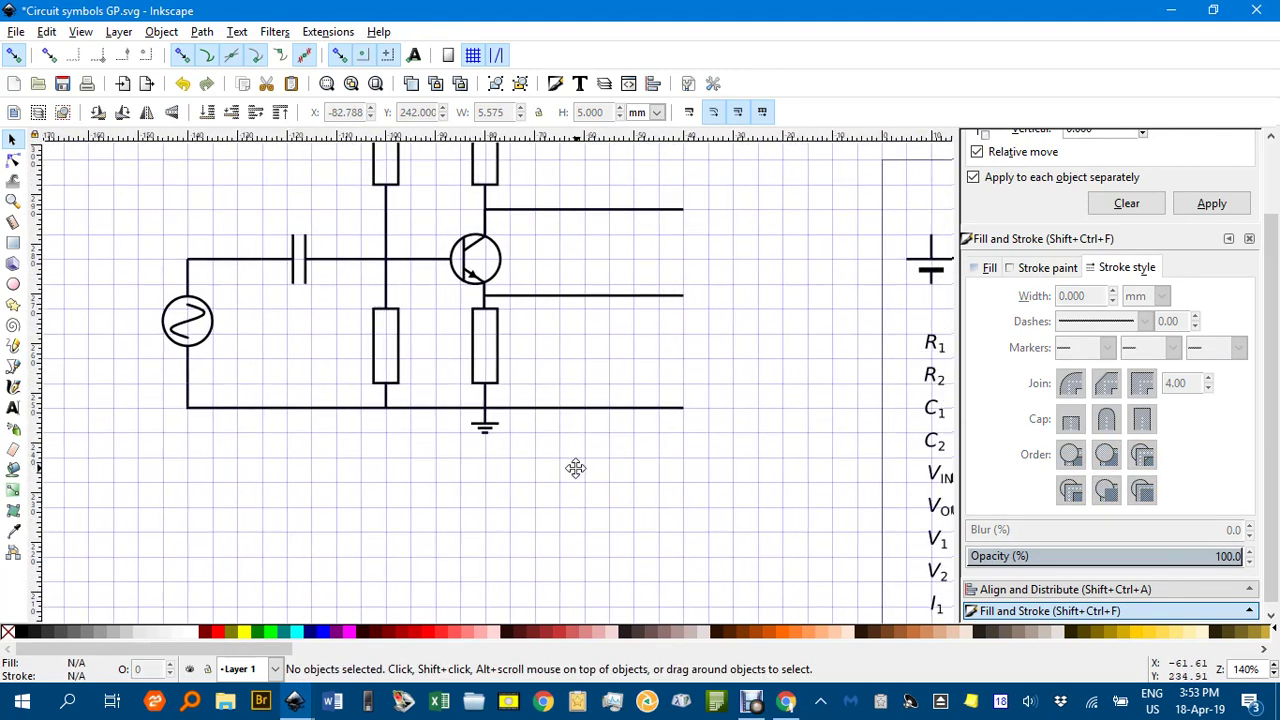
{"action": "left_click_drag", "start_coordinate": [771, 386], "coordinate": [480, 369]}
Step: Paste junction dots at the AC source's bottom corner and beneath the bias and emitter resistors
{"action": "scroll", "coordinate": [494, 378], "scroll_direction": "right", "scroll_amount": 2}
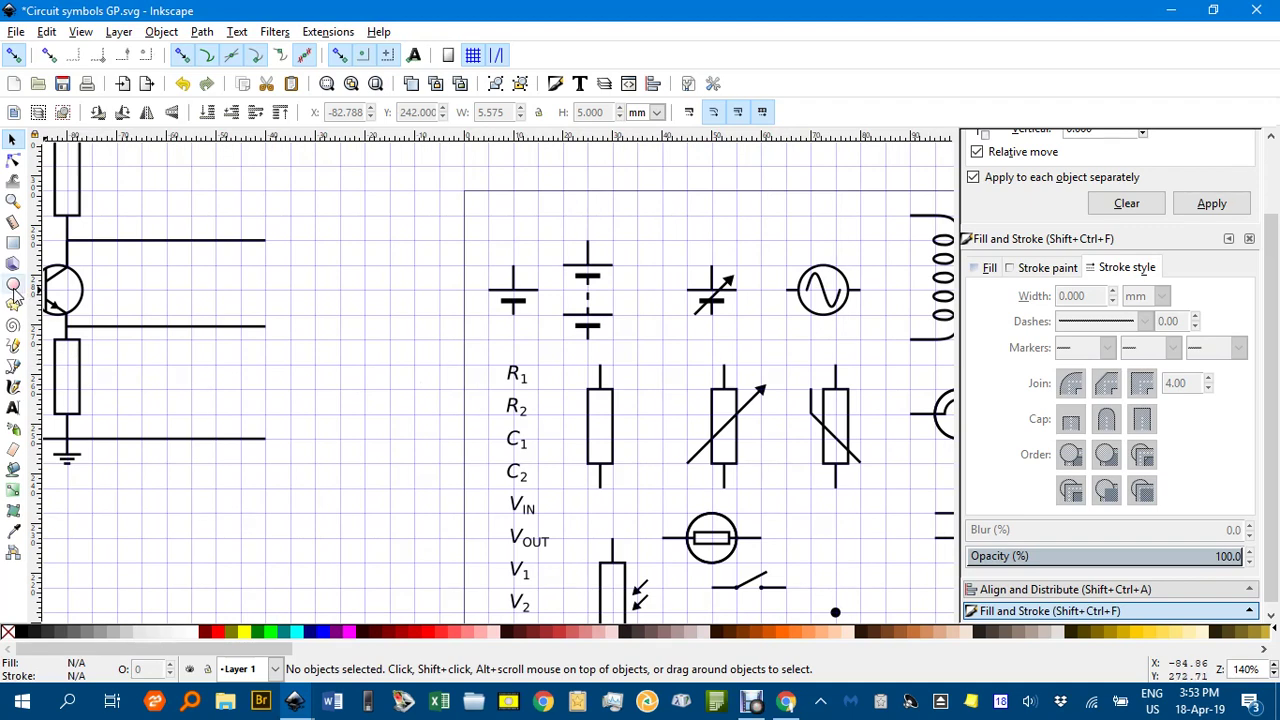
{"action": "scroll", "coordinate": [688, 317], "scroll_direction": "right", "scroll_amount": 2}
{"action": "scroll", "coordinate": [688, 317], "scroll_direction": "down", "scroll_amount": 7}
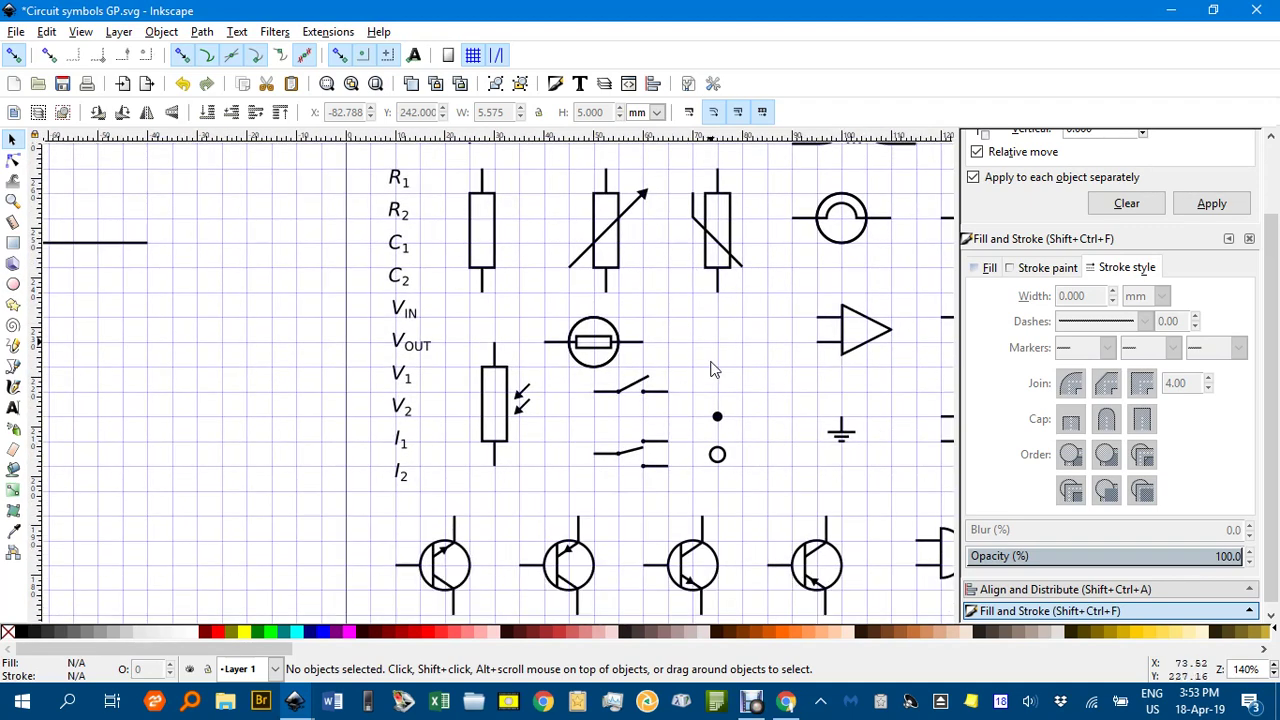
{"action": "scroll", "coordinate": [750, 322], "scroll_direction": "up", "scroll_amount": 3}
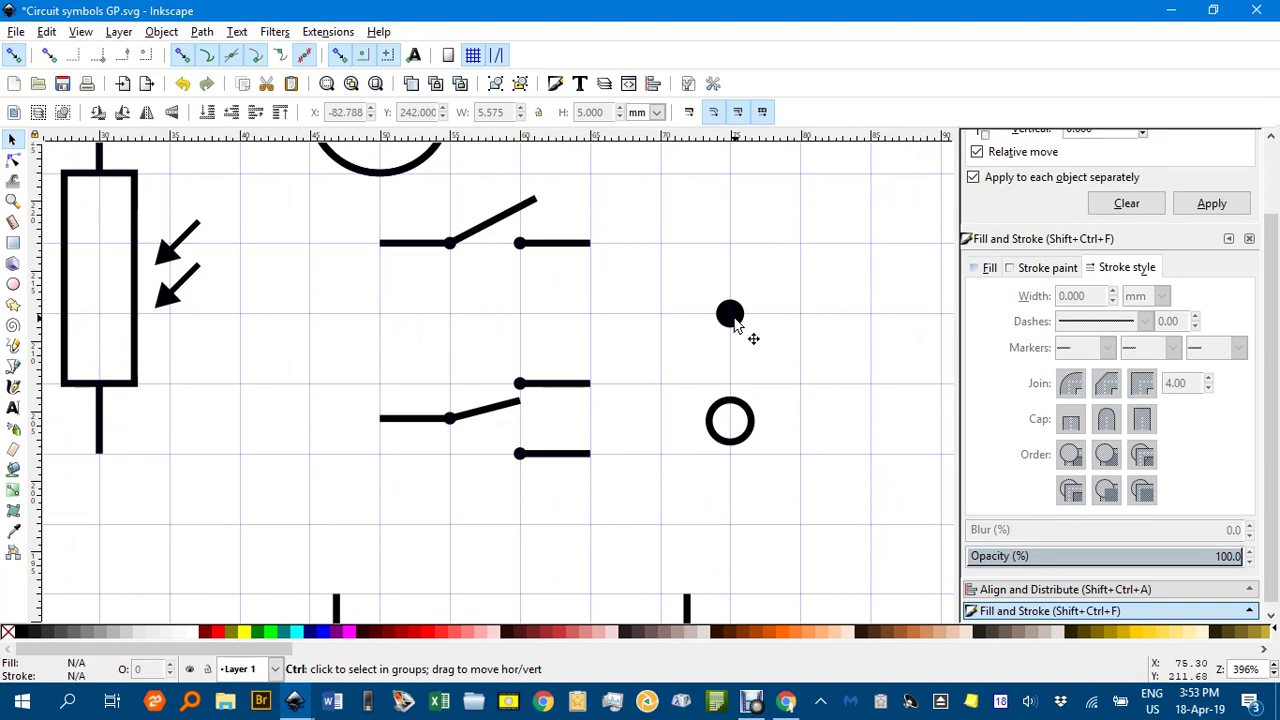
{"action": "left_click", "coordinate": [738, 320]}
{"action": "scroll", "coordinate": [600, 345], "scroll_direction": "down", "scroll_amount": 4}
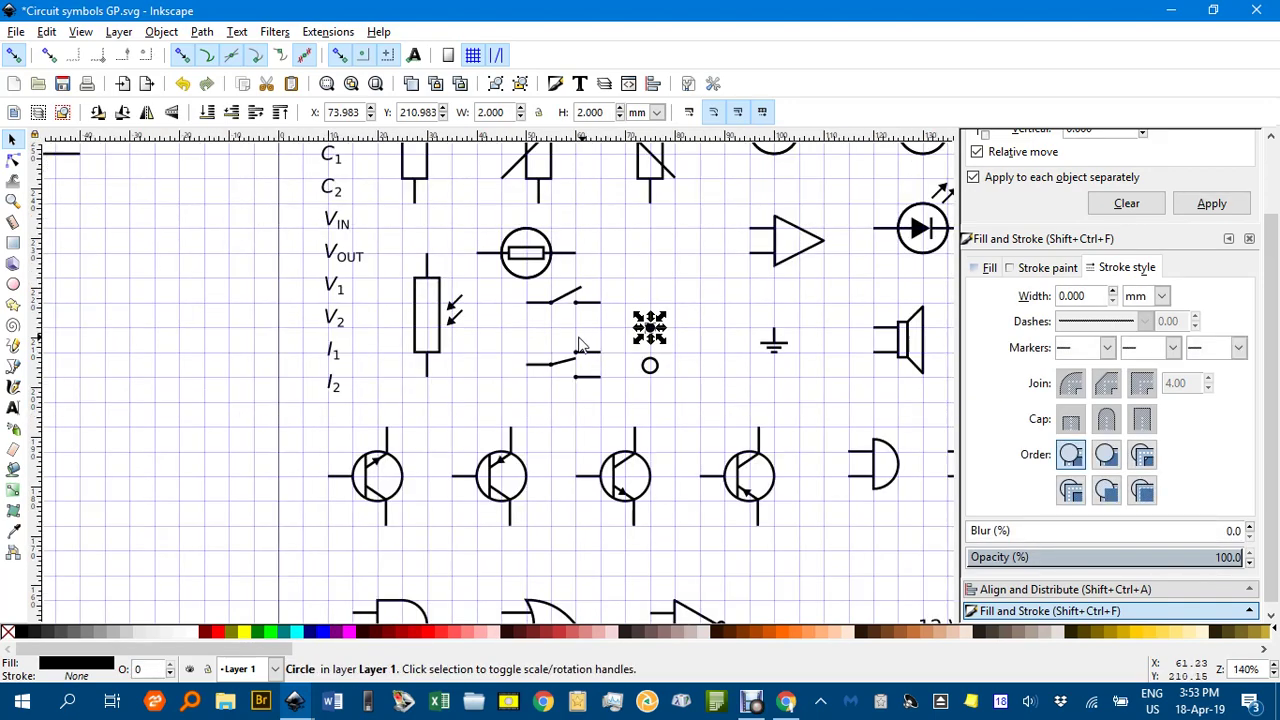
{"action": "scroll", "coordinate": [543, 289], "scroll_direction": "up", "scroll_amount": 2}
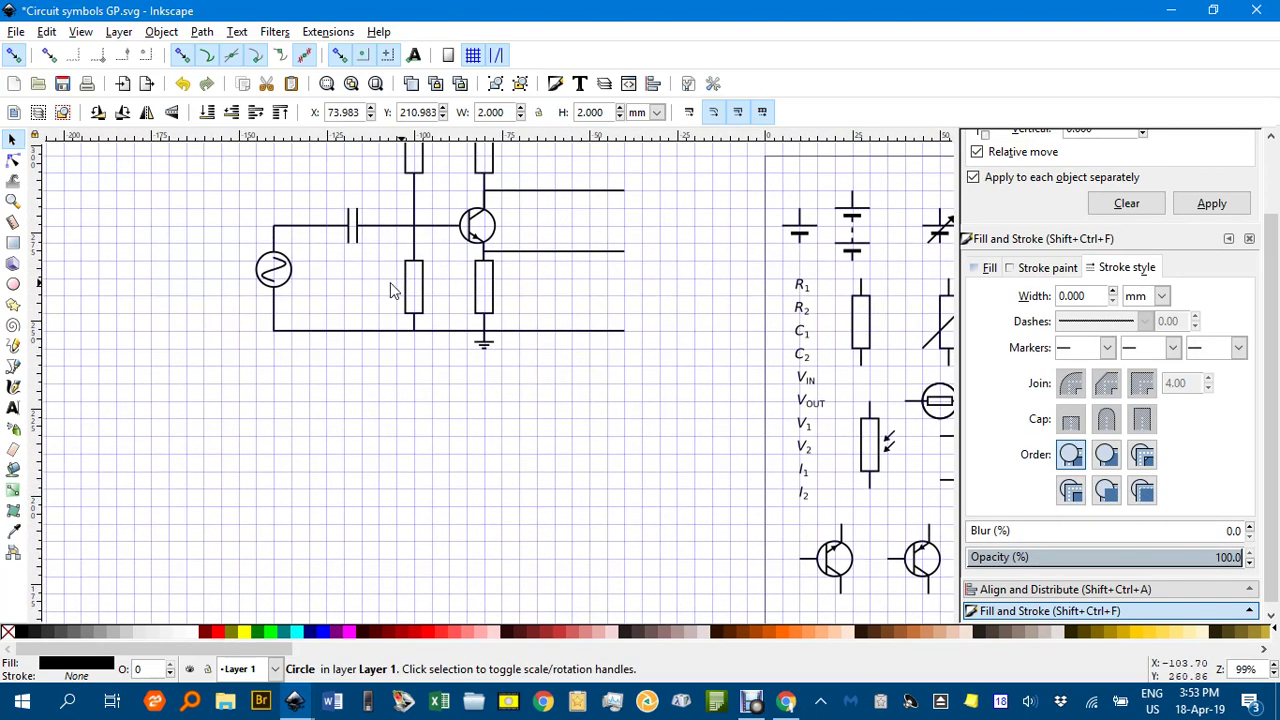
{"action": "scroll", "coordinate": [294, 357], "scroll_direction": "up", "scroll_amount": 3}
{"action": "scroll", "coordinate": [283, 305], "scroll_direction": "up", "scroll_amount": 2}
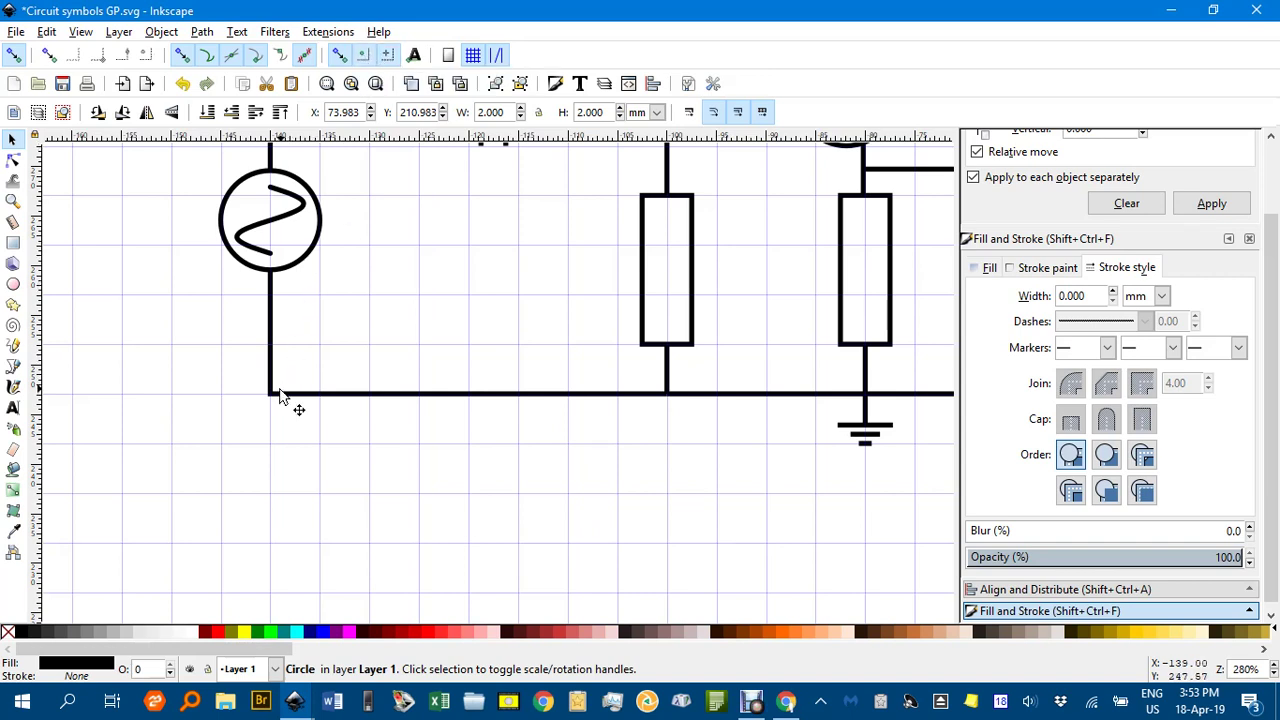
{"action": "key", "text": "ctrl+v"}
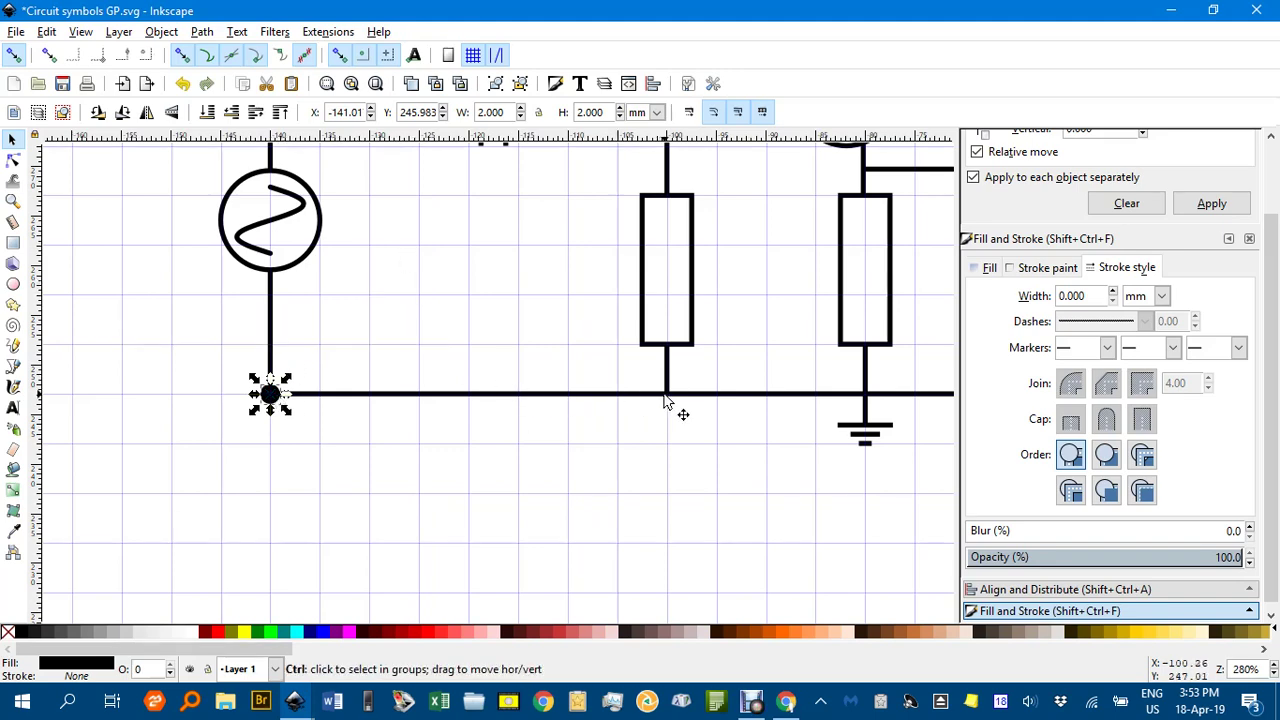
{"action": "key", "text": "ctrl+v"}
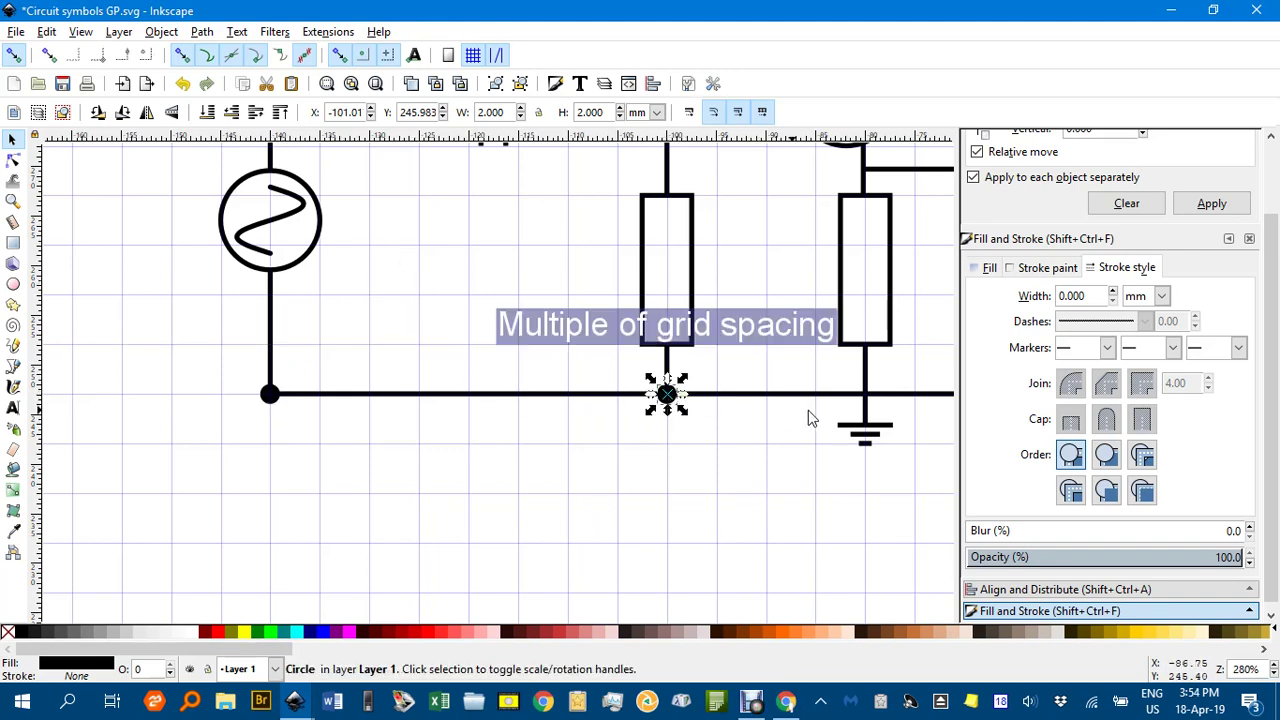
{"action": "scroll", "coordinate": [808, 420], "scroll_direction": "right", "scroll_amount": 3}
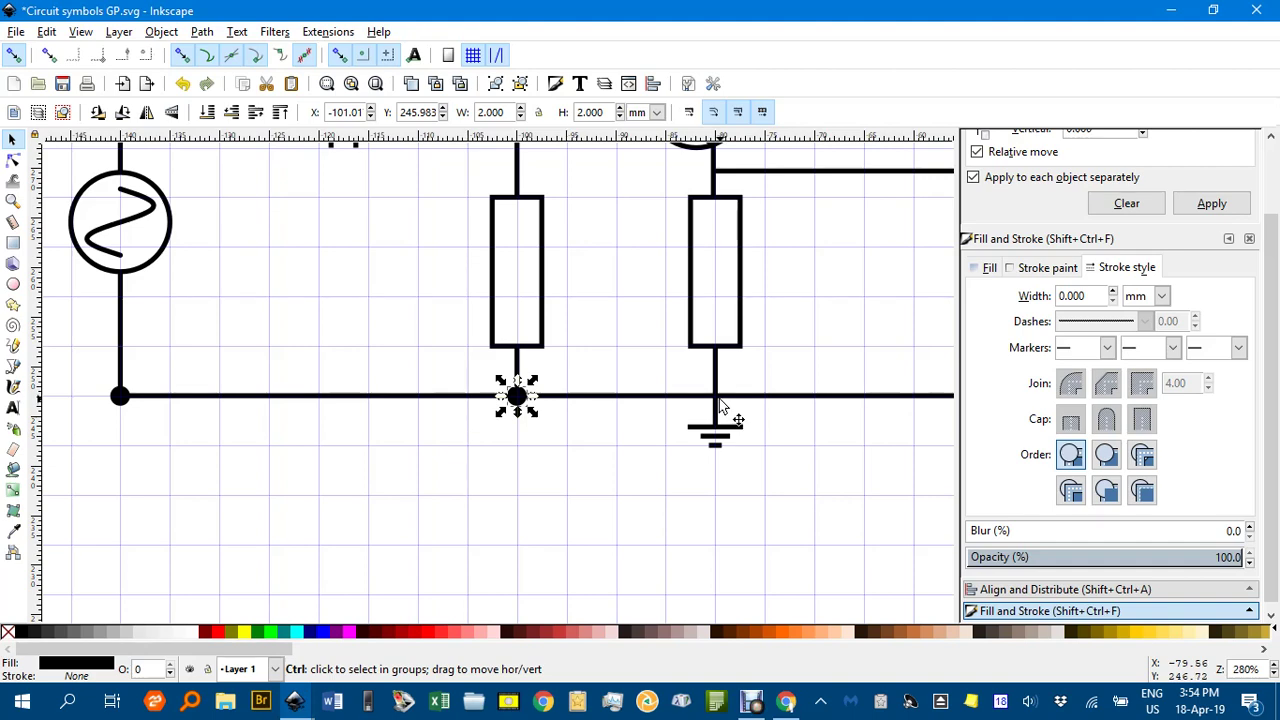
{"action": "key", "text": "ctrl+v"}
Step: Move a junction dot straight up onto the emitter wire junction
{"action": "scroll", "coordinate": [814, 409], "scroll_direction": "right", "scroll_amount": 7}
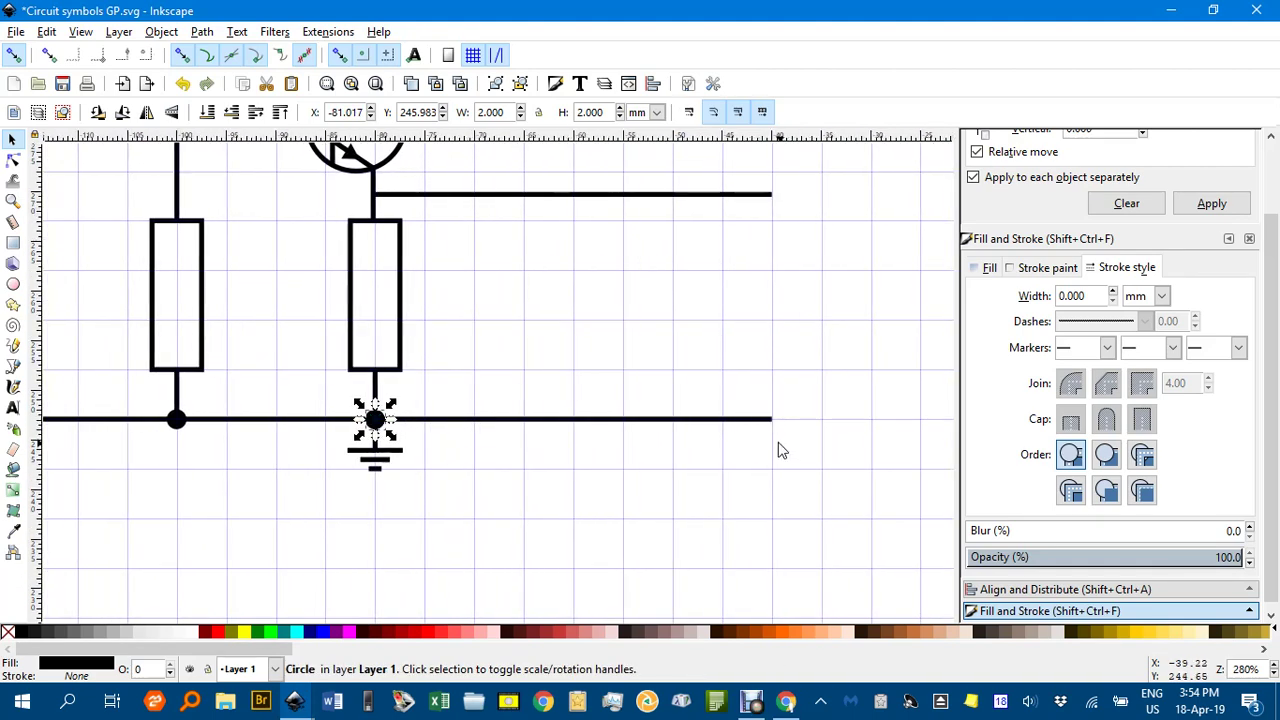
{"action": "scroll", "coordinate": [673, 347], "scroll_direction": "down", "scroll_amount": 1}
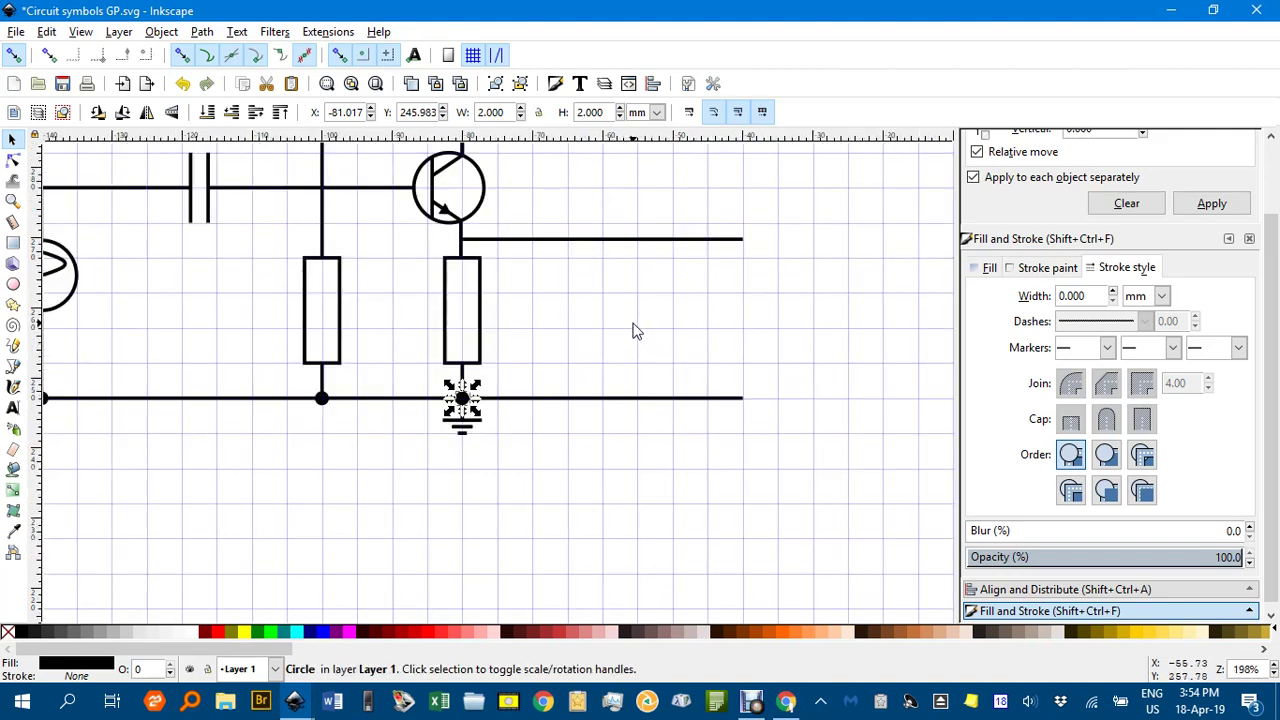
{"action": "scroll", "coordinate": [637, 317], "scroll_direction": "up", "scroll_amount": 2}
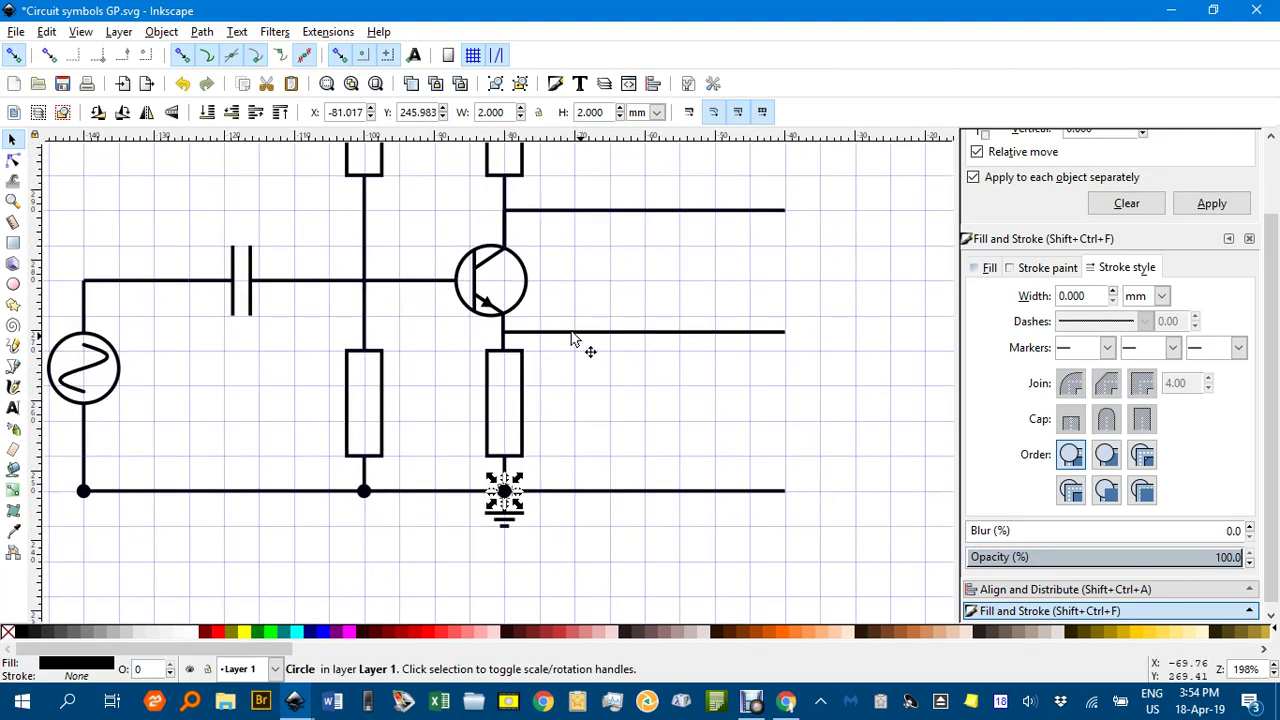
{"action": "scroll", "coordinate": [509, 341], "scroll_direction": "up", "scroll_amount": 2}
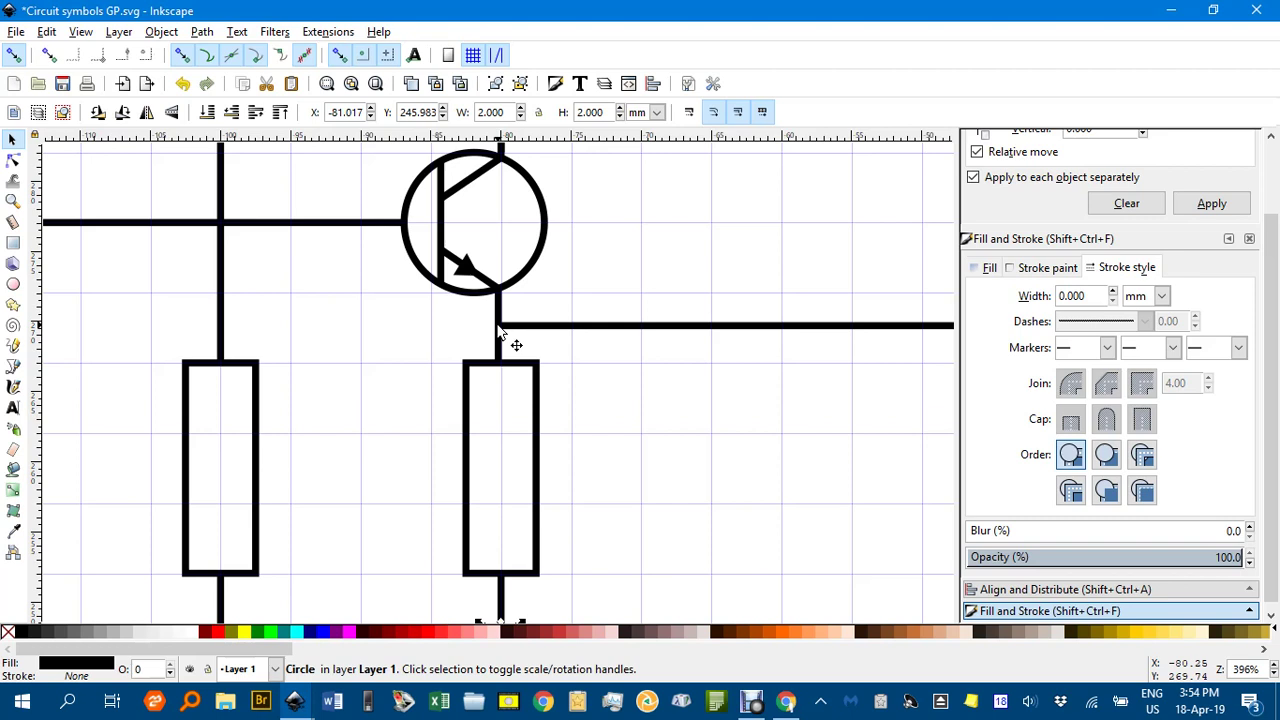
{"action": "key", "text": "ctrl"}
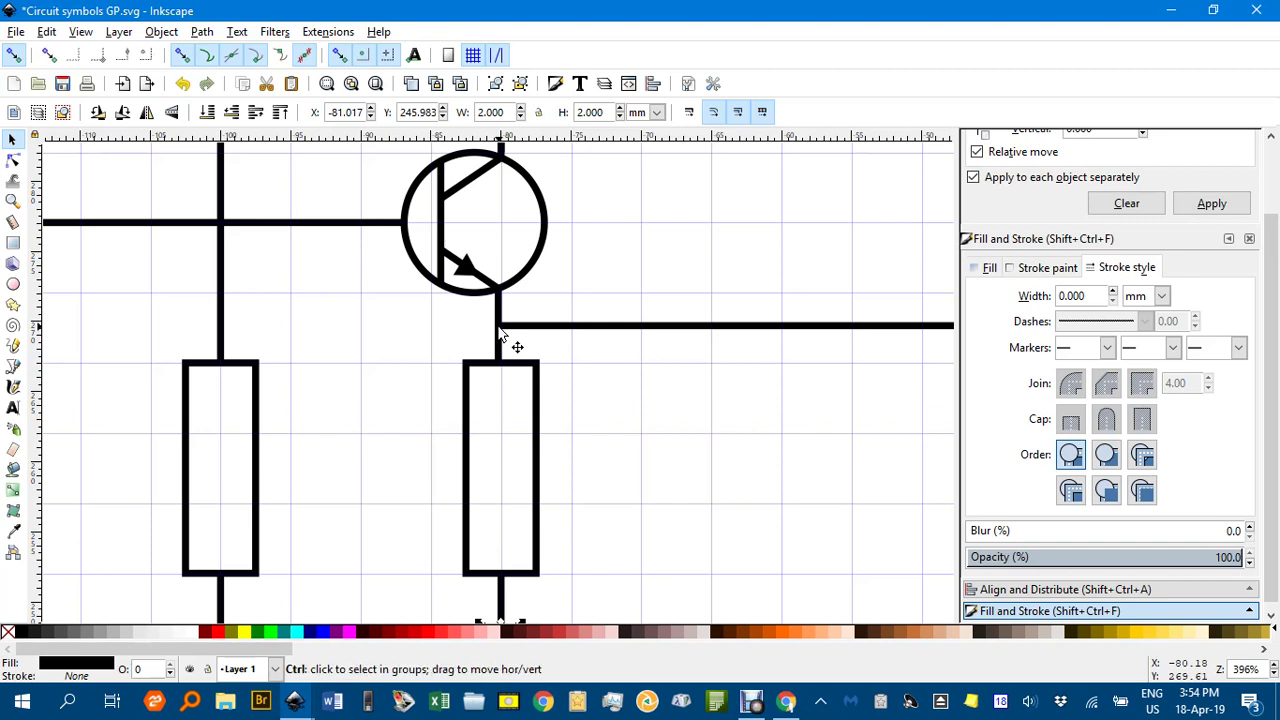
{"action": "left_click_drag", "start_coordinate": [503, 335], "coordinate": [502, 300]}
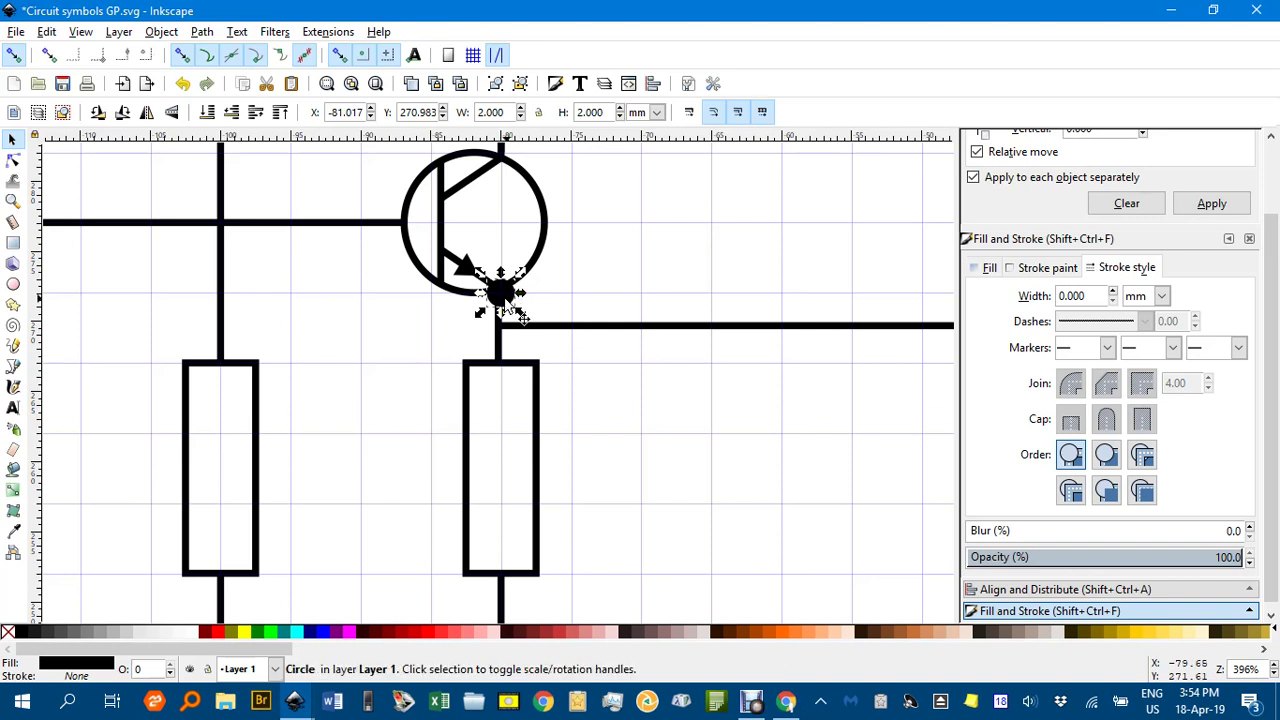
{"action": "left_click_drag", "start_coordinate": [504, 308], "coordinate": [502, 331]}
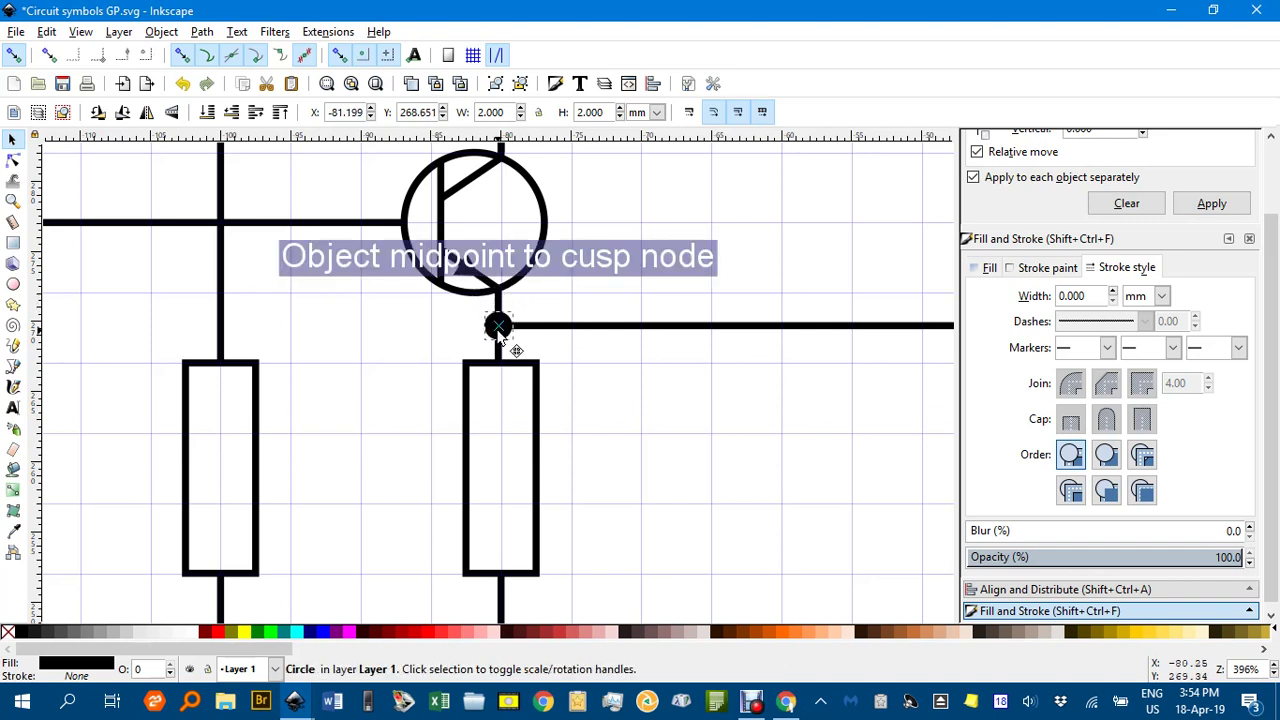
{"action": "left_click", "coordinate": [583, 288]}
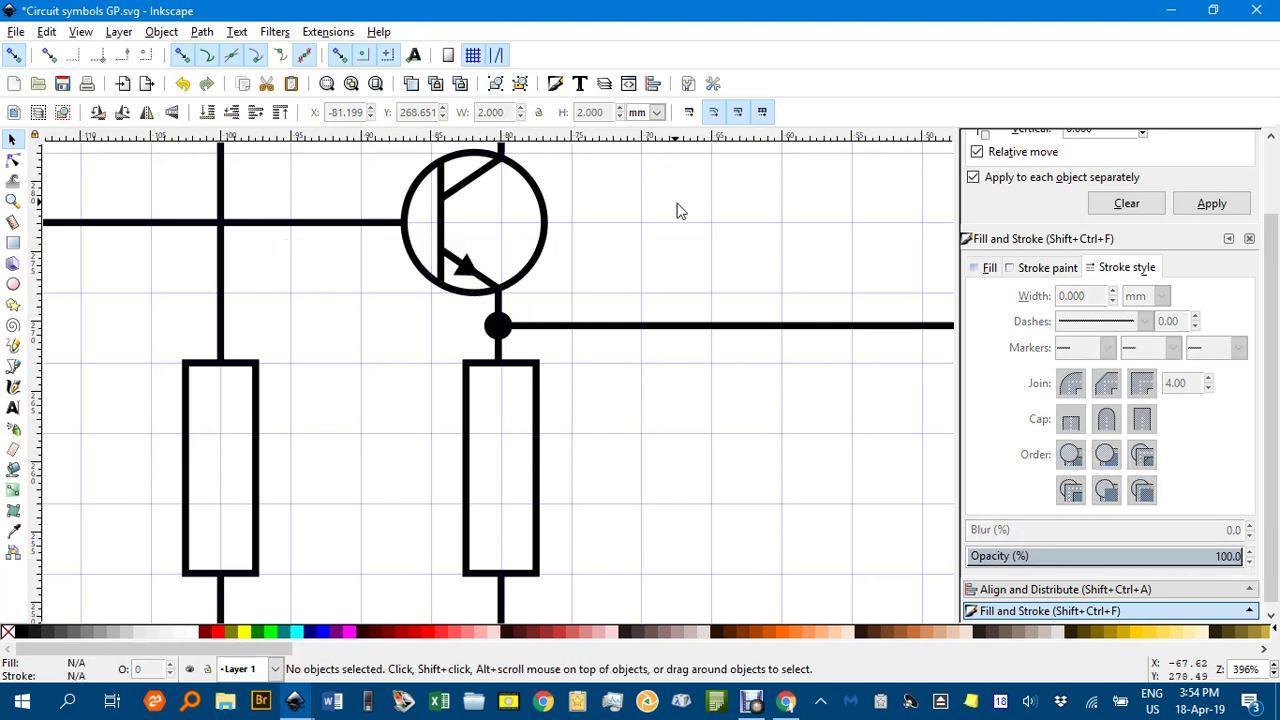
Step: Copy the top wire's junction dot and paste another onto the capacitor-wire junction
{"action": "scroll", "coordinate": [680, 212], "scroll_direction": "down", "scroll_amount": 1, "text": "ctrl"}
{"action": "scroll", "coordinate": [685, 217], "scroll_direction": "up", "scroll_amount": 5}
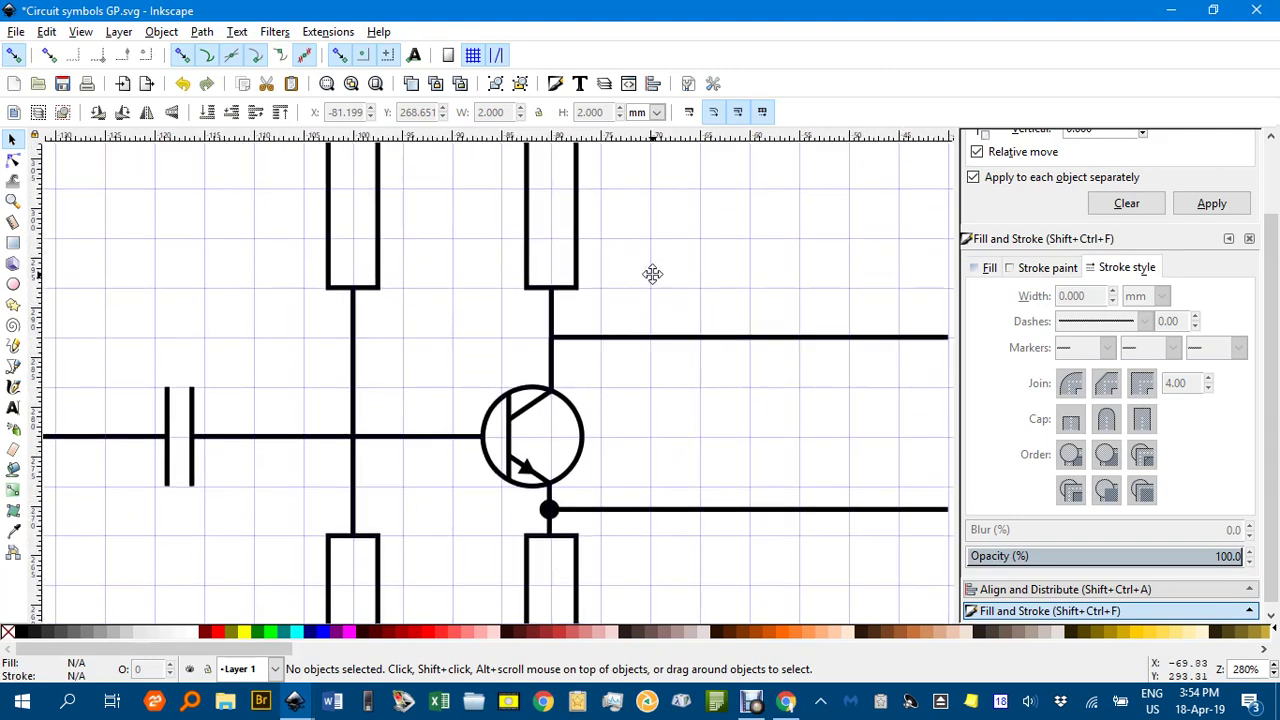
{"action": "scroll", "coordinate": [651, 290], "scroll_direction": "up", "scroll_amount": 2}
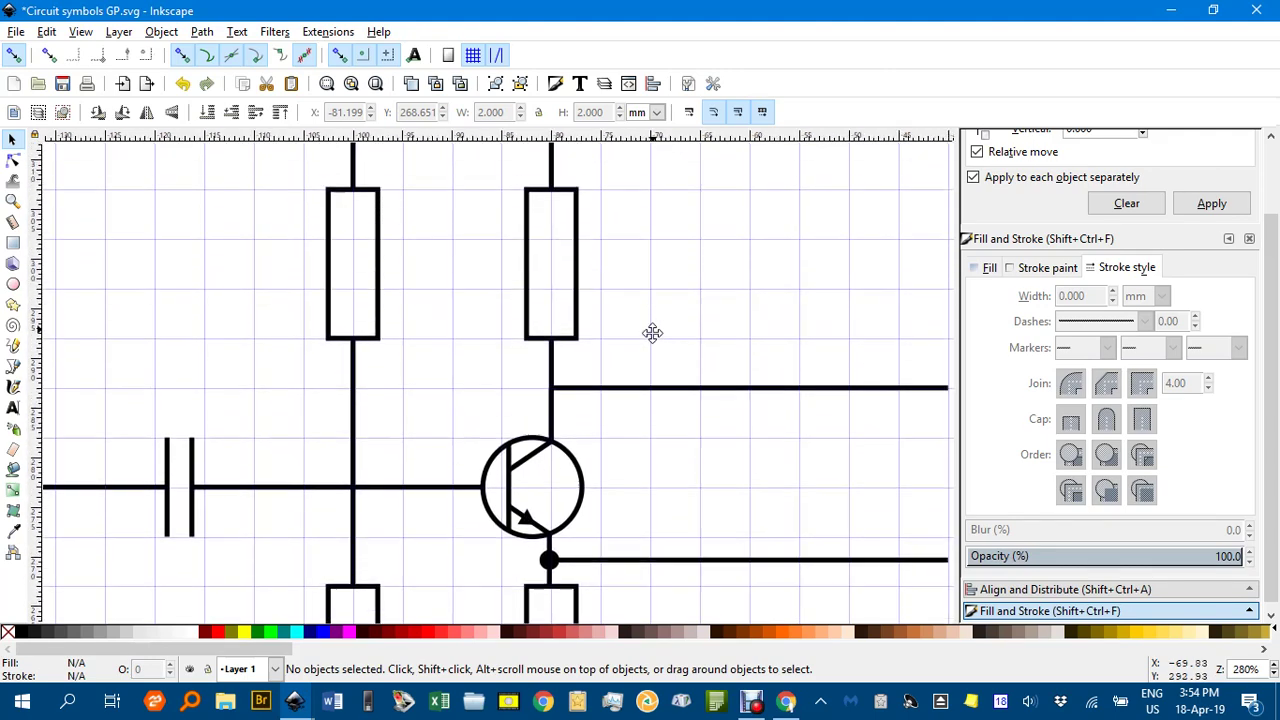
{"action": "key", "text": "ctrl"}
{"action": "left_click", "coordinate": [556, 192], "text": "ctrl"}
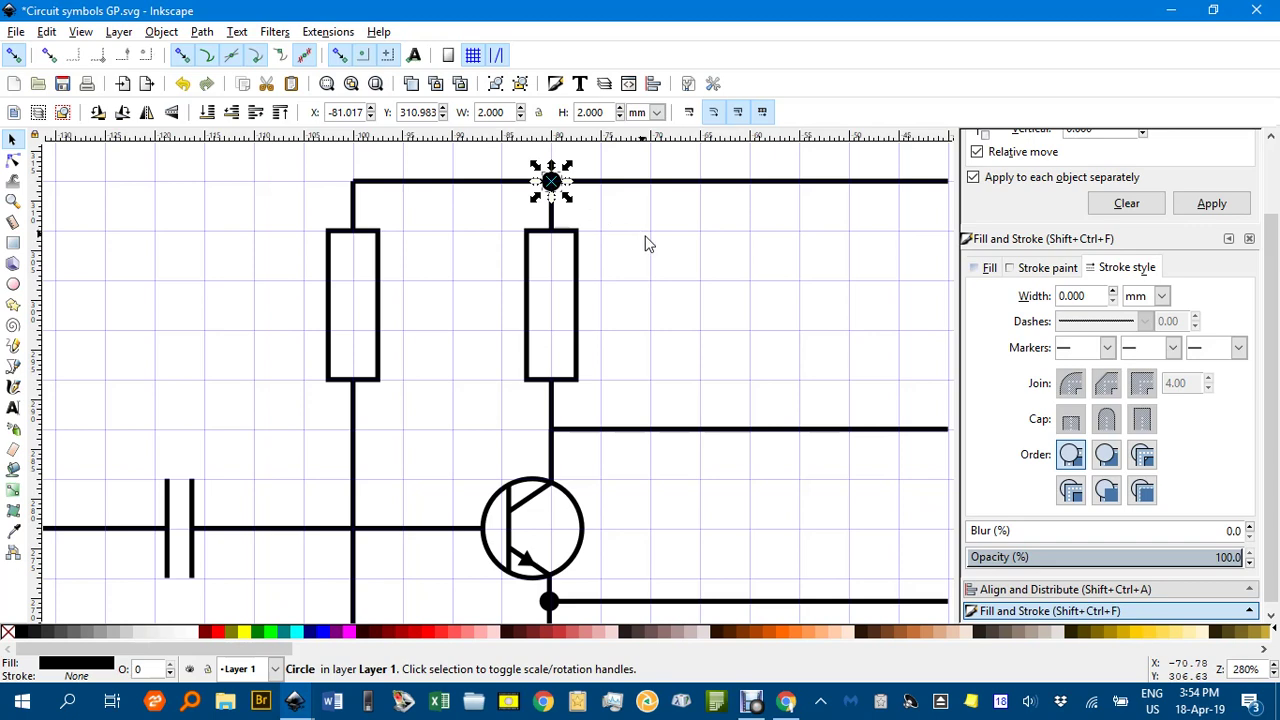
{"action": "scroll", "coordinate": [705, 273], "scroll_direction": "down", "scroll_amount": 1, "text": "ctrl"}
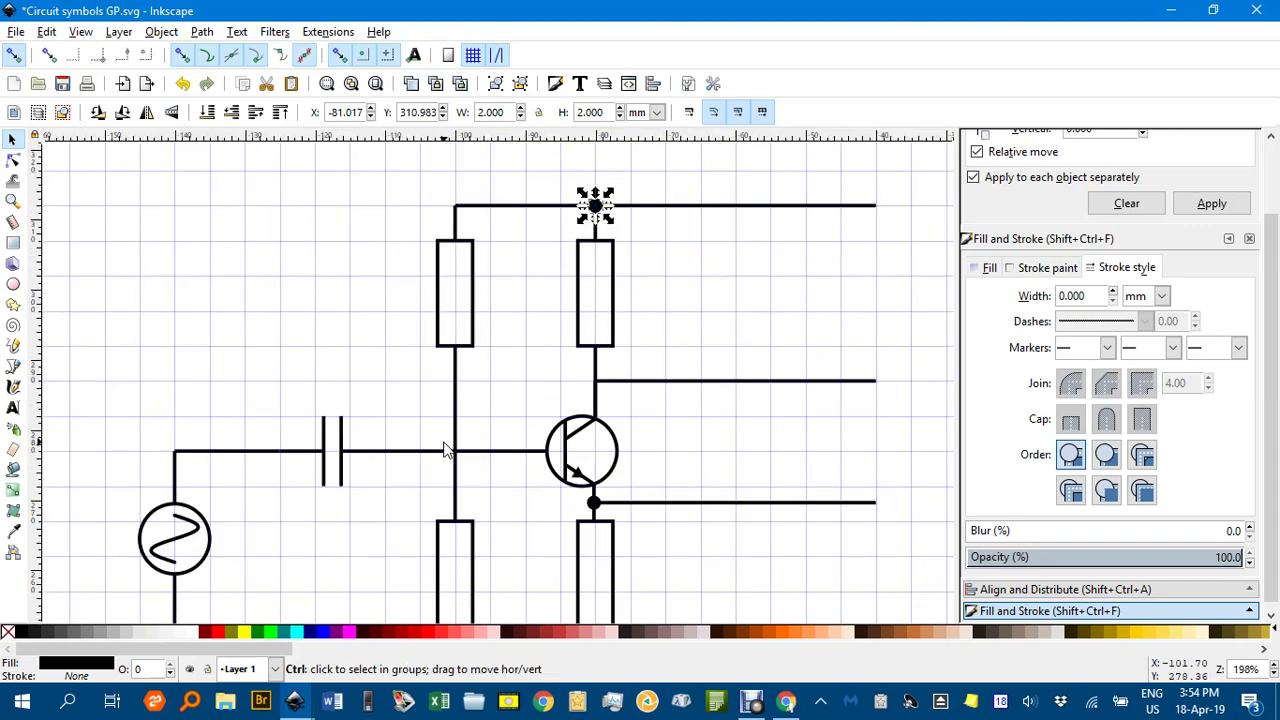
{"action": "key", "text": "ctrl+v"}
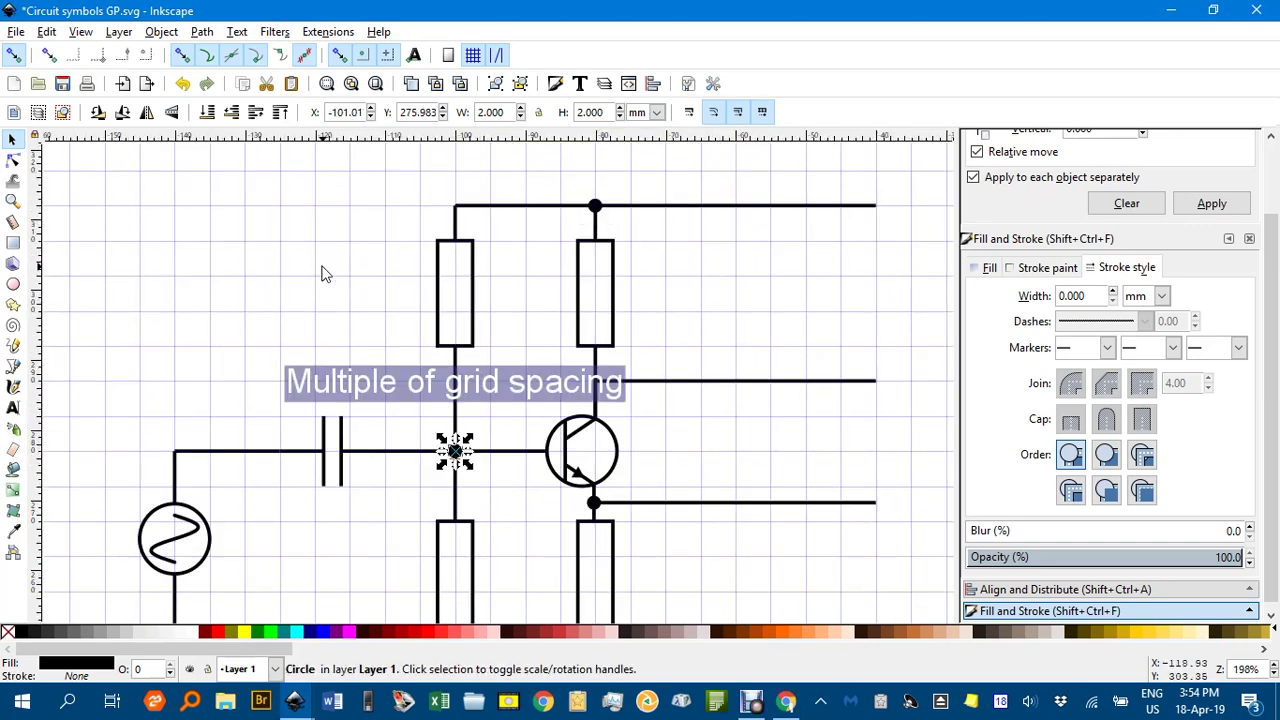
{"action": "left_click", "coordinate": [357, 289]}
{"action": "scroll", "coordinate": [384, 293], "scroll_direction": "down", "scroll_amount": 2, "text": "ctrl"}
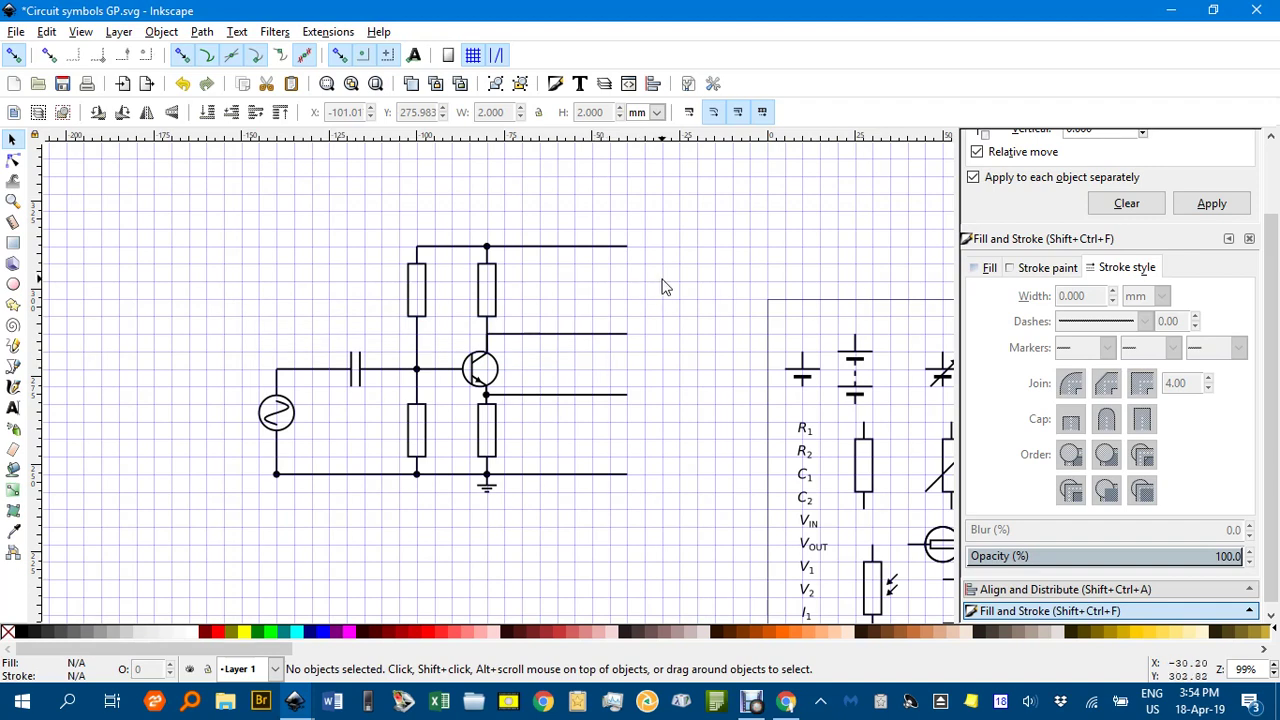
Step: Copy the small open circle from the symbol sheet and snap it onto the top wire's end
{"action": "left_click_drag", "start_coordinate": [655, 345], "coordinate": [386, 215]}
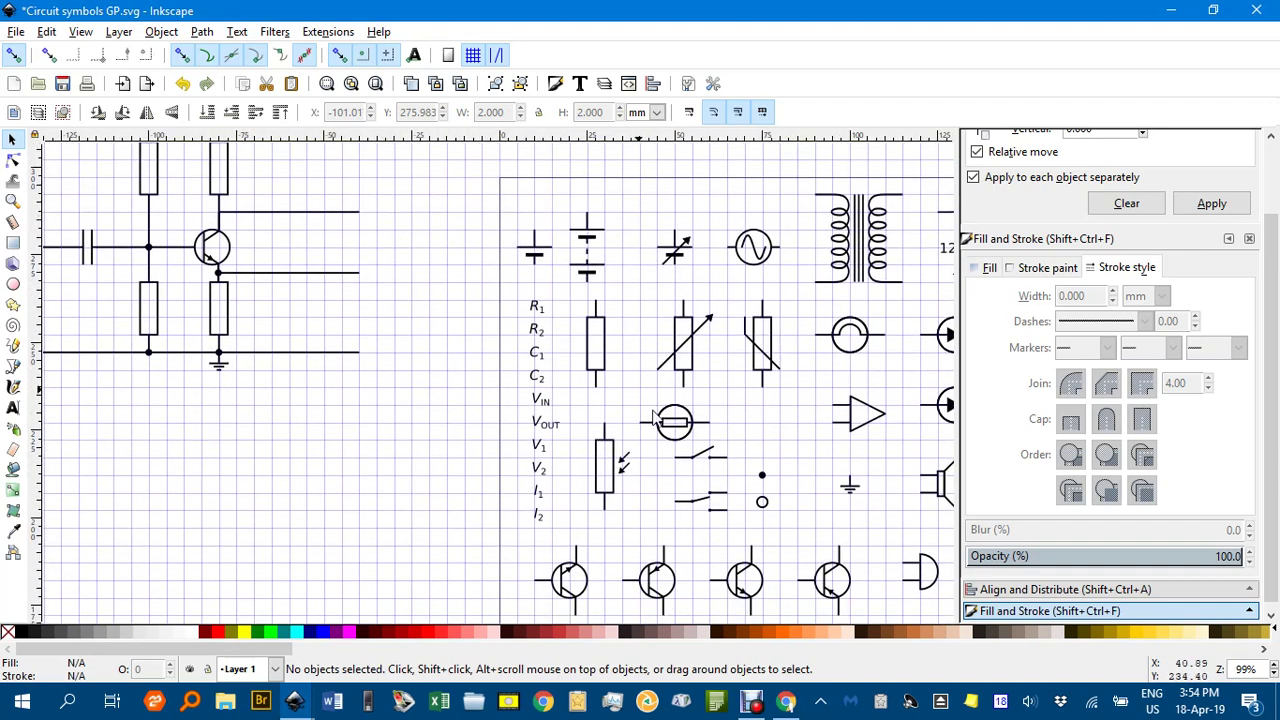
{"action": "scroll", "coordinate": [766, 513], "scroll_direction": "up", "scroll_amount": 3, "text": "ctrl"}
{"action": "left_click", "coordinate": [763, 503]}
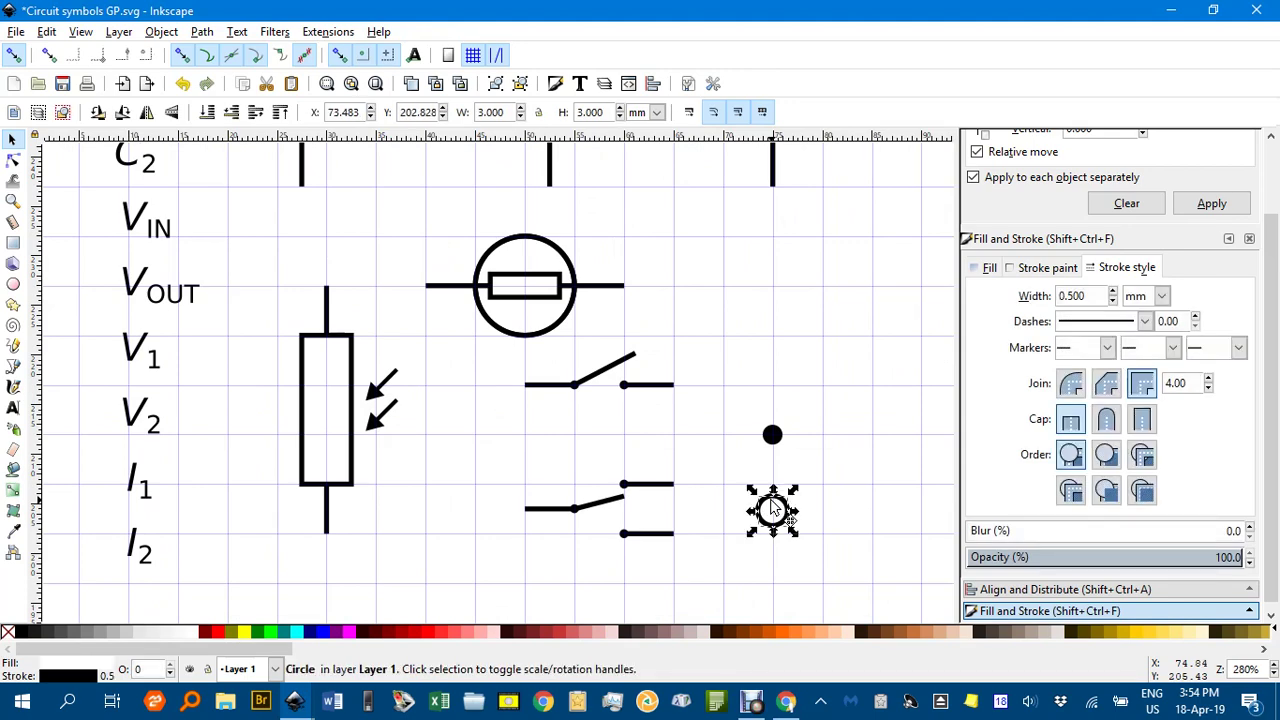
{"action": "scroll", "coordinate": [430, 320], "scroll_direction": "down", "scroll_amount": 3, "text": "ctrl"}
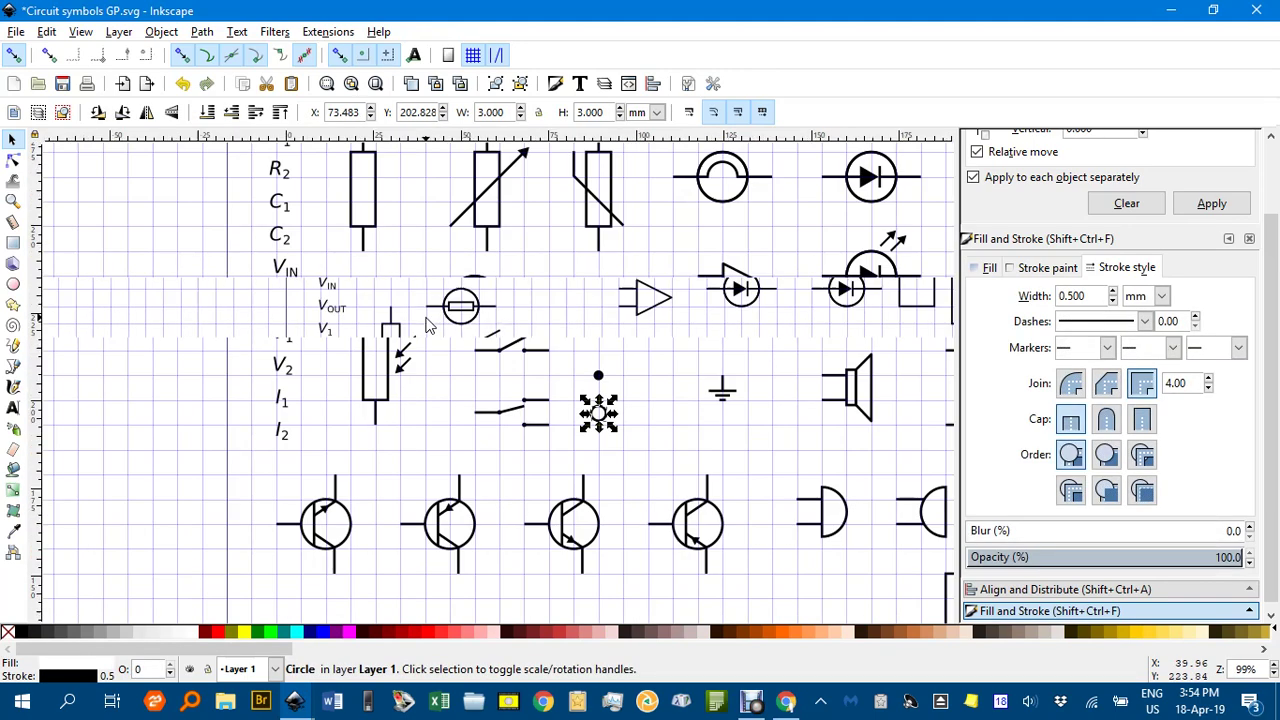
{"action": "left_click_drag", "start_coordinate": [433, 318], "coordinate": [572, 372]}
{"action": "scroll", "coordinate": [477, 308], "scroll_direction": "up", "scroll_amount": 2}
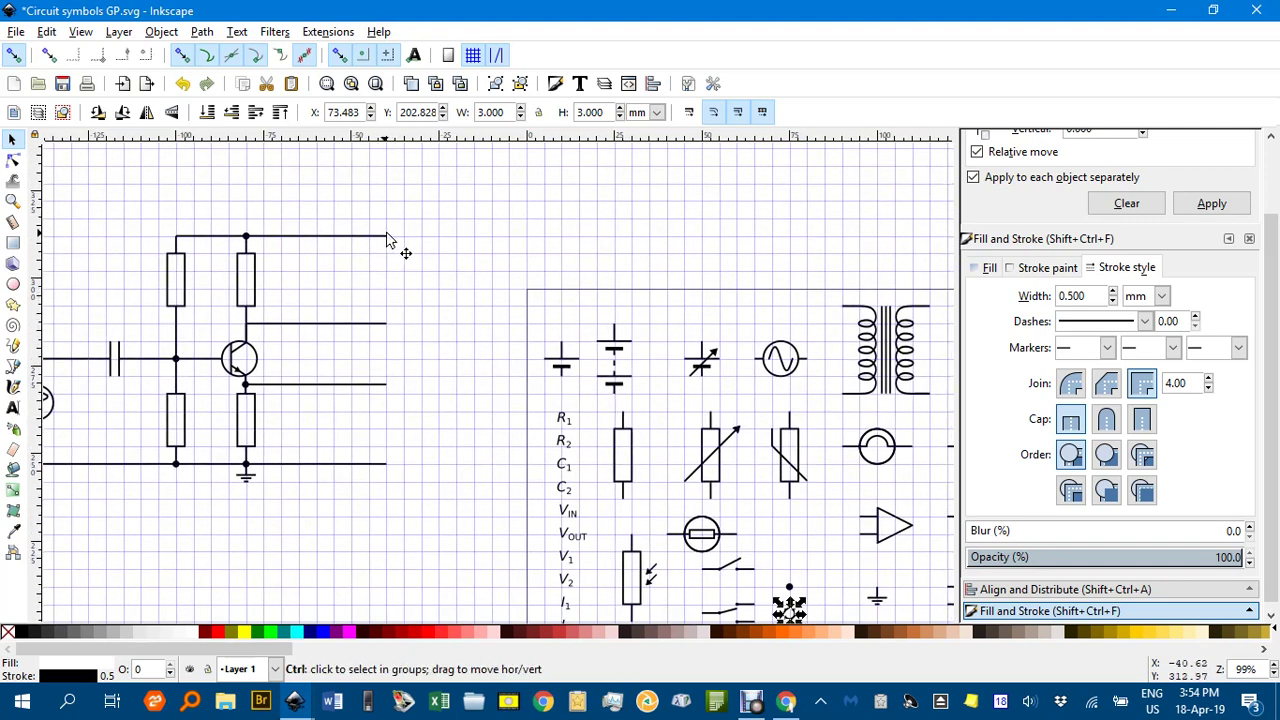
{"action": "scroll", "coordinate": [391, 240], "scroll_direction": "up", "scroll_amount": 1}
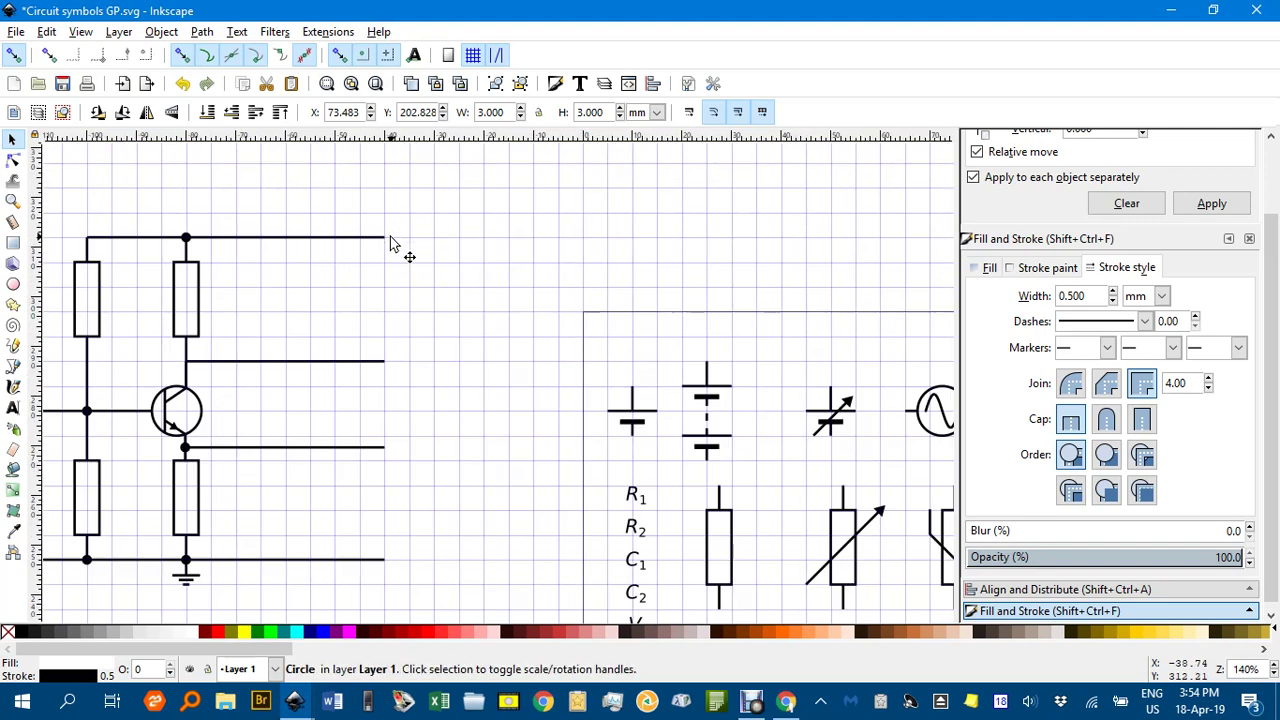
{"action": "key", "text": "ctrl+v"}
{"action": "scroll", "coordinate": [391, 243], "scroll_direction": "up", "scroll_amount": 2}
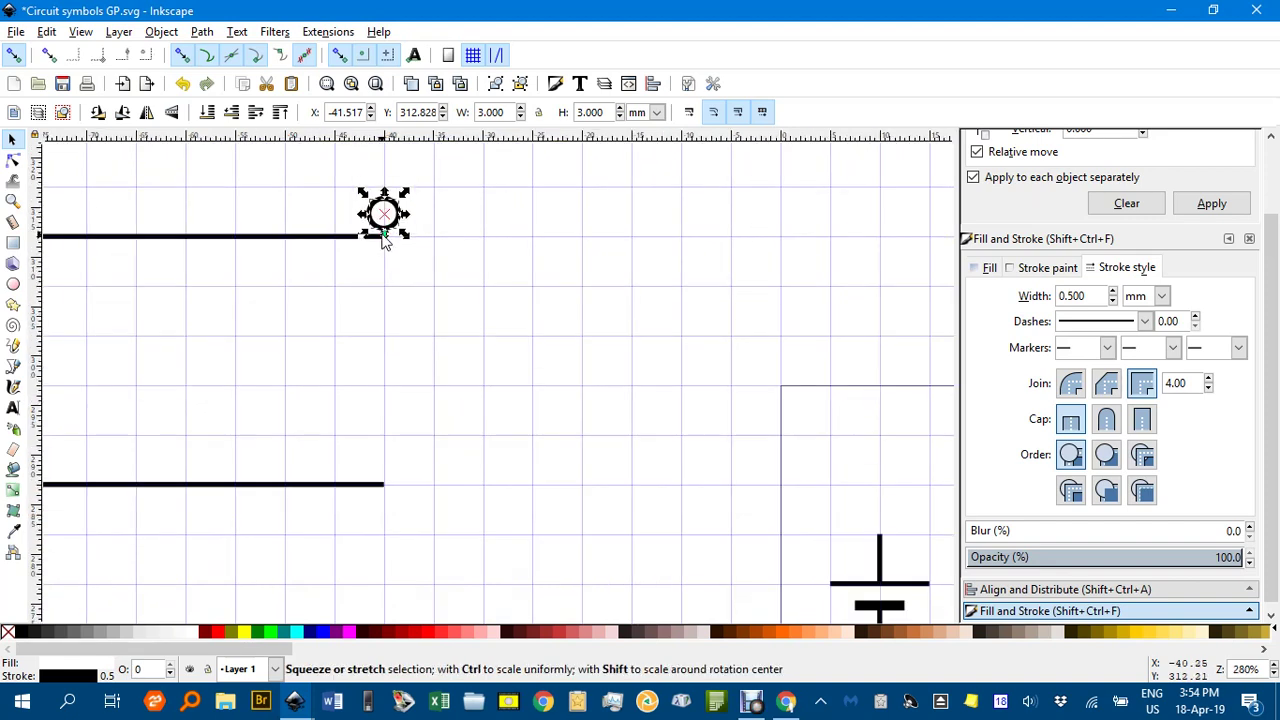
{"action": "left_click_drag", "start_coordinate": [405, 238], "coordinate": [413, 291]}
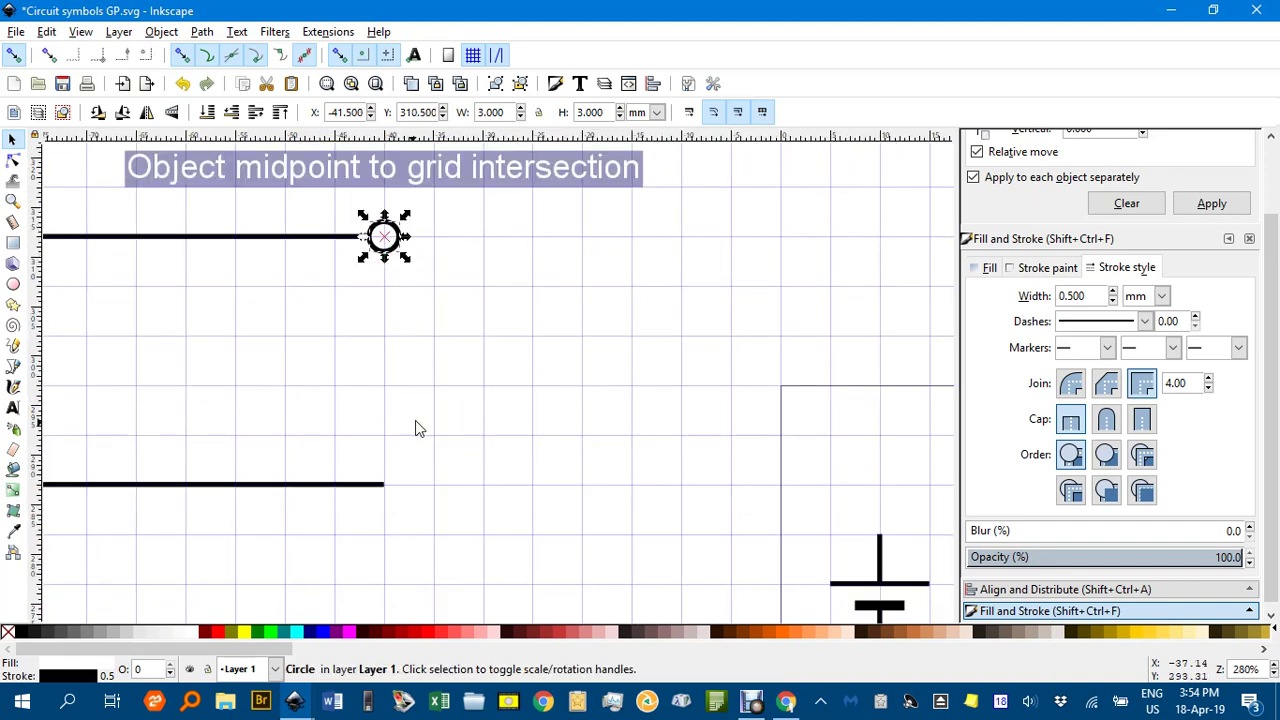
Step: Snap terminal circles onto the ends of the collector output wire and the bottom wire
{"action": "scroll", "coordinate": [418, 428], "scroll_direction": "down", "scroll_amount": 3}
{"action": "scroll", "coordinate": [431, 431], "scroll_direction": "down", "scroll_amount": 1}
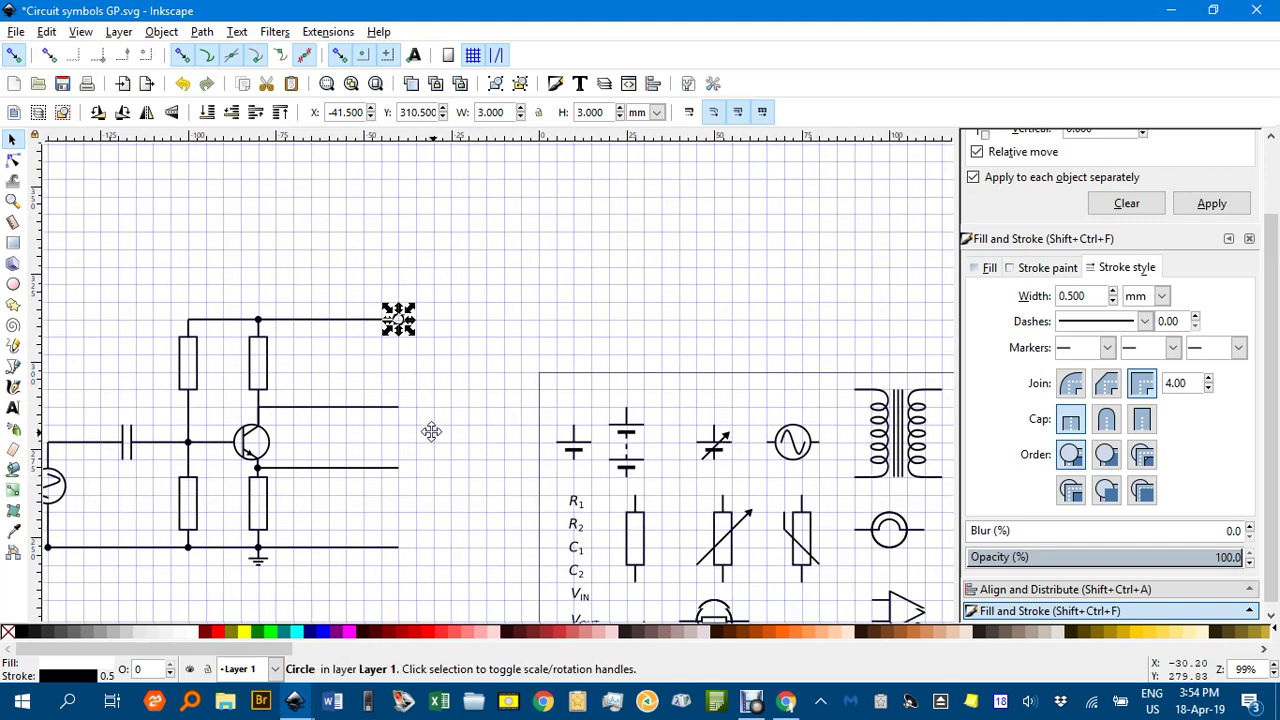
{"action": "scroll", "coordinate": [431, 431], "scroll_direction": "down", "scroll_amount": 2}
{"action": "scroll", "coordinate": [398, 367], "scroll_direction": "up", "scroll_amount": 3}
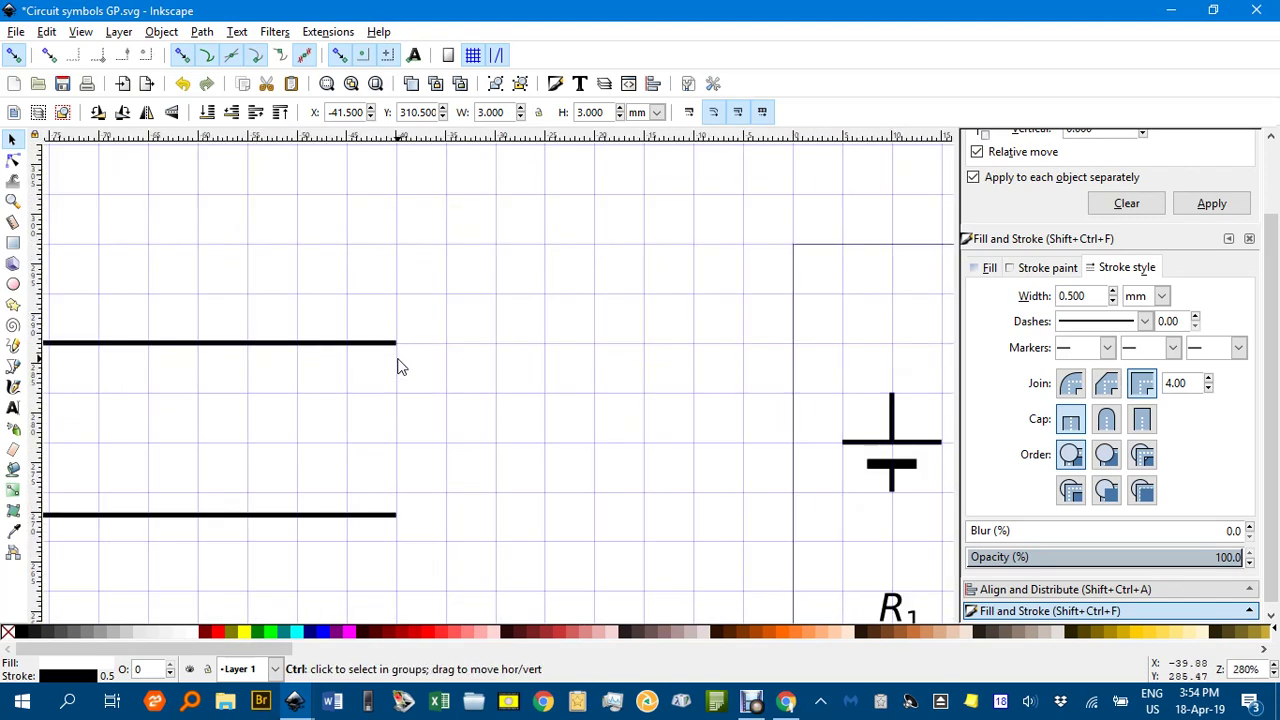
{"action": "left_click_drag", "start_coordinate": [398, 363], "coordinate": [401, 342]}
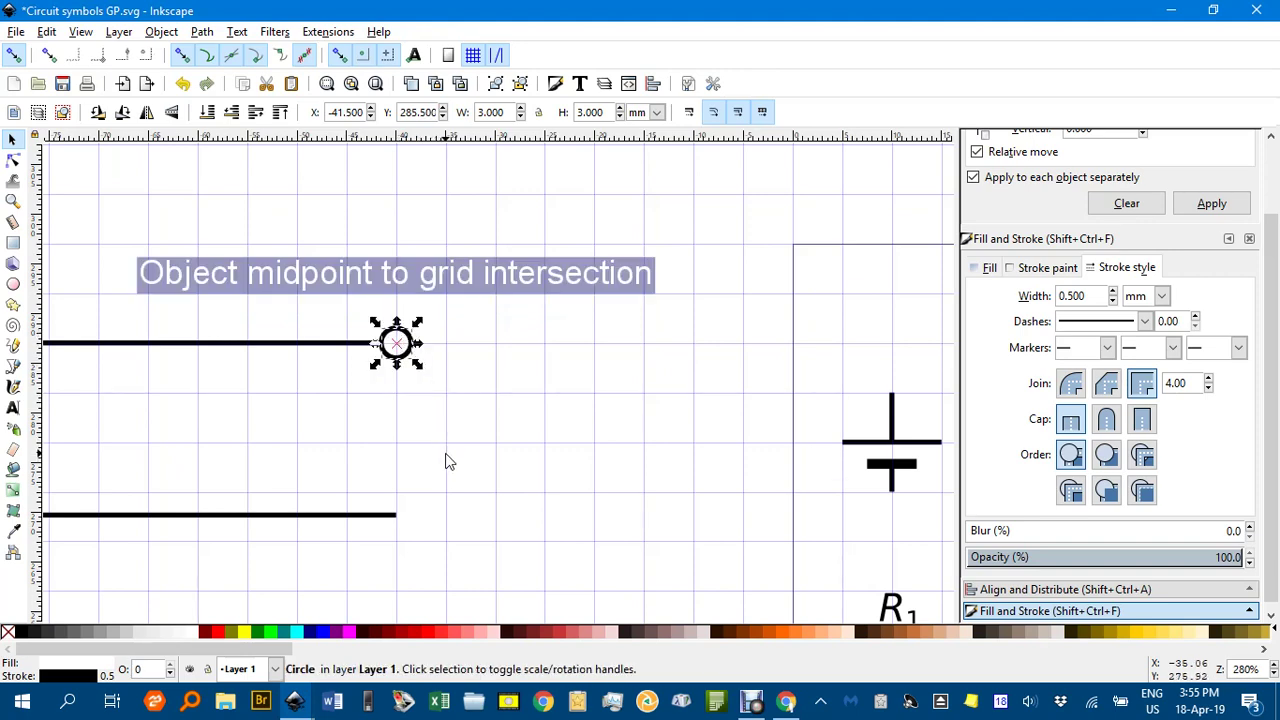
{"action": "scroll", "coordinate": [443, 457], "scroll_direction": "down", "scroll_amount": 3}
{"action": "scroll", "coordinate": [434, 331], "scroll_direction": "down", "scroll_amount": 3}
{"action": "scroll", "coordinate": [418, 430], "scroll_direction": "up", "scroll_amount": 4}
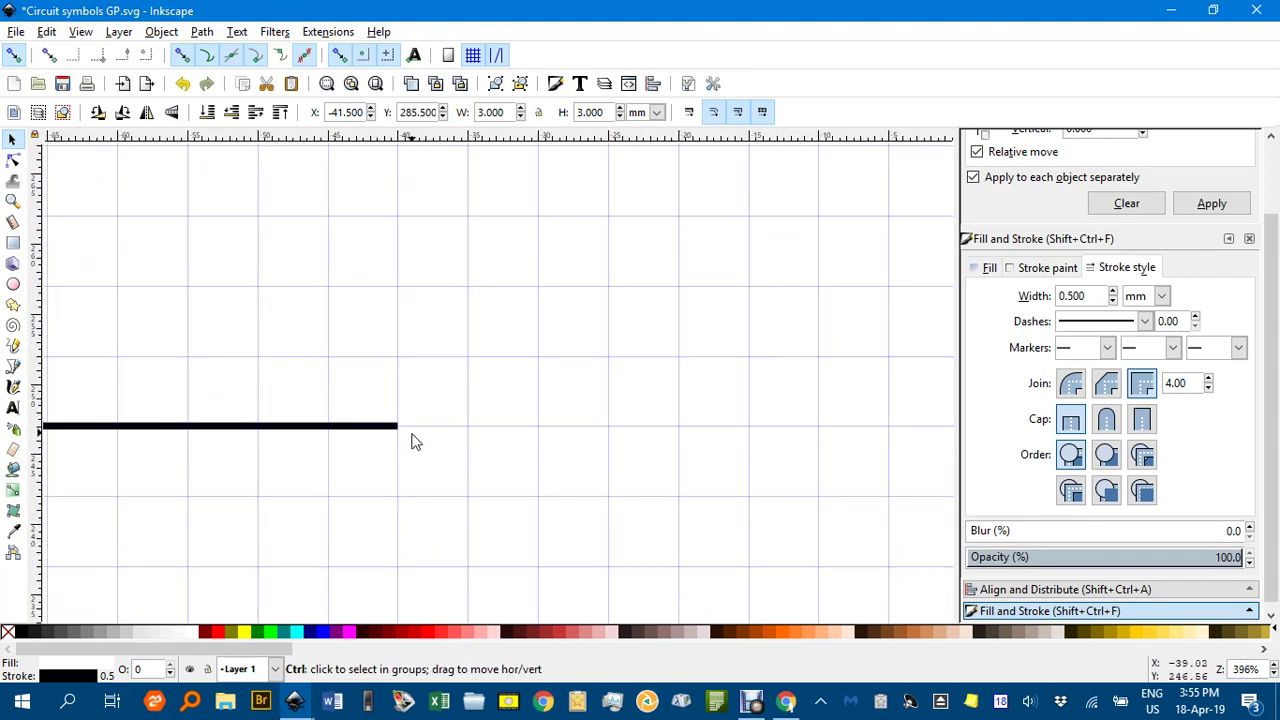
{"action": "key", "text": "ctrl+v"}
{"action": "left_click_drag", "start_coordinate": [406, 450], "coordinate": [428, 422]}
{"action": "left_click", "coordinate": [451, 288]}
{"action": "scroll", "coordinate": [500, 289], "scroll_direction": "down", "scroll_amount": 4}
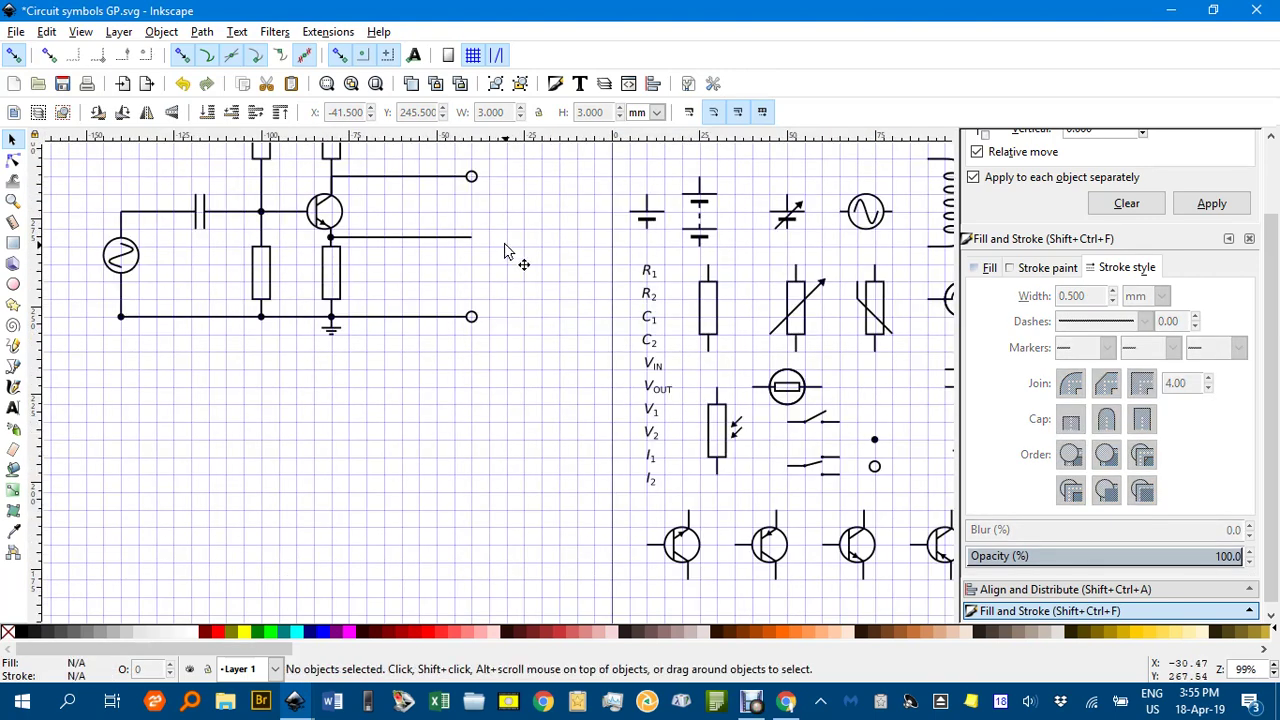
Step: Shorten the emitter output wire from about 40 mm to a width of 20.199 mm
{"action": "scroll", "coordinate": [505, 270], "scroll_direction": "up", "scroll_amount": 2}
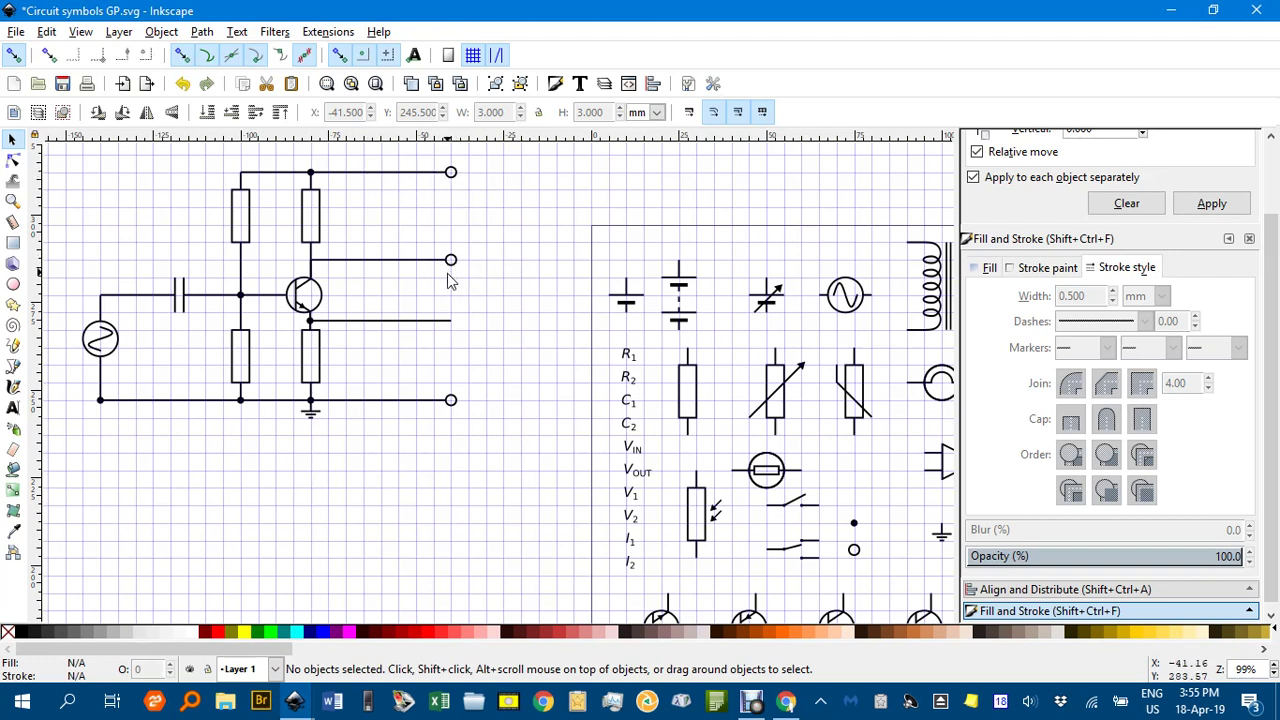
{"action": "left_click", "coordinate": [410, 325]}
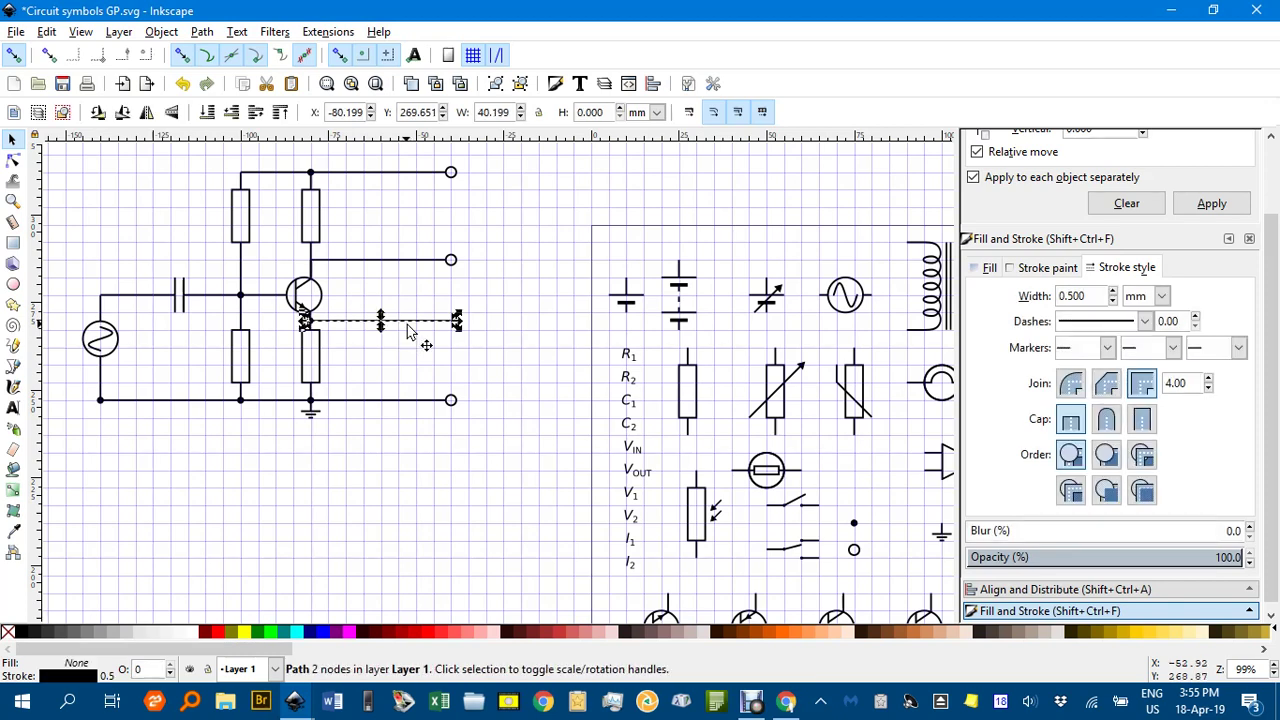
{"action": "scroll", "coordinate": [418, 334], "scroll_direction": "up", "scroll_amount": 2}
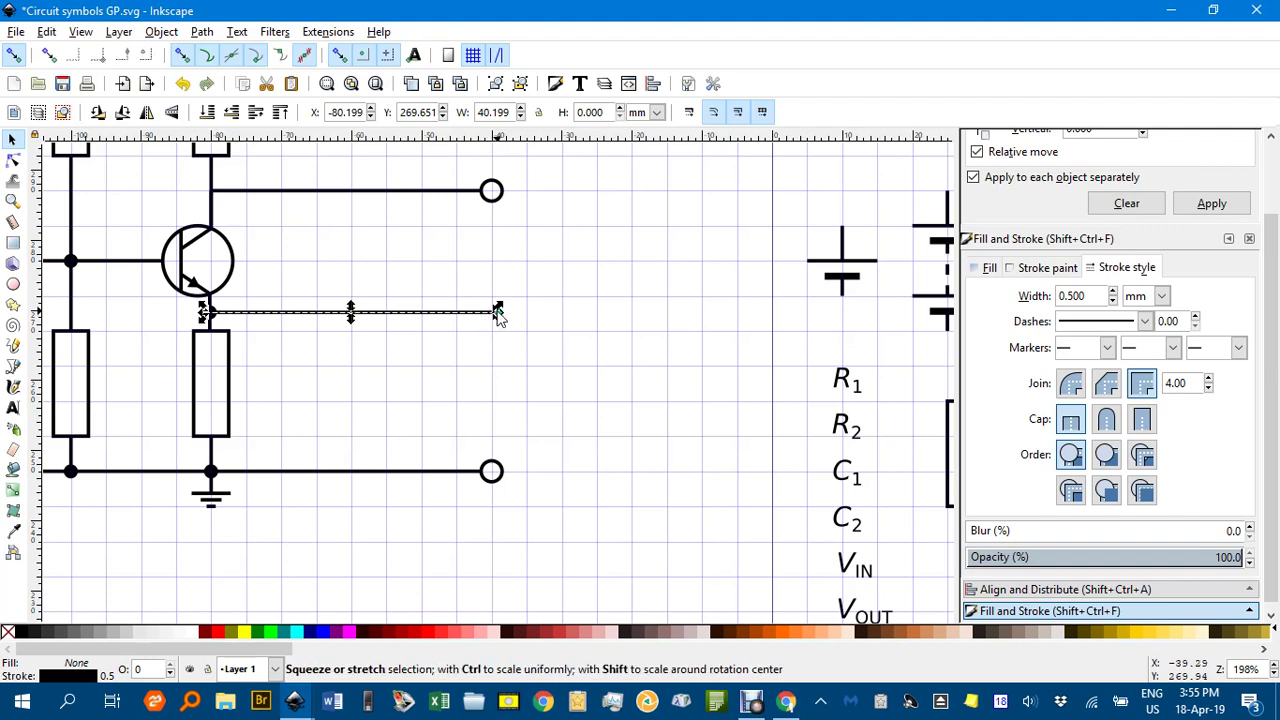
{"action": "left_click_drag", "start_coordinate": [498, 313], "coordinate": [358, 315]}
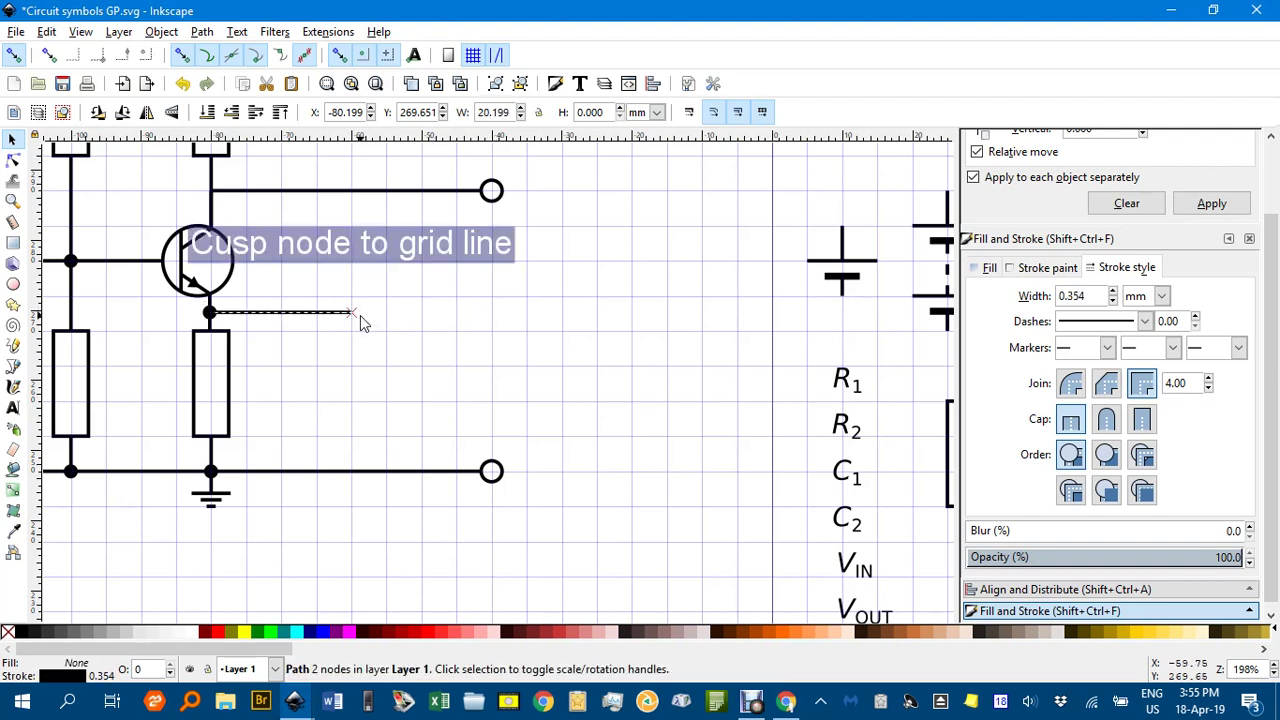
{"action": "left_click", "coordinate": [398, 332]}
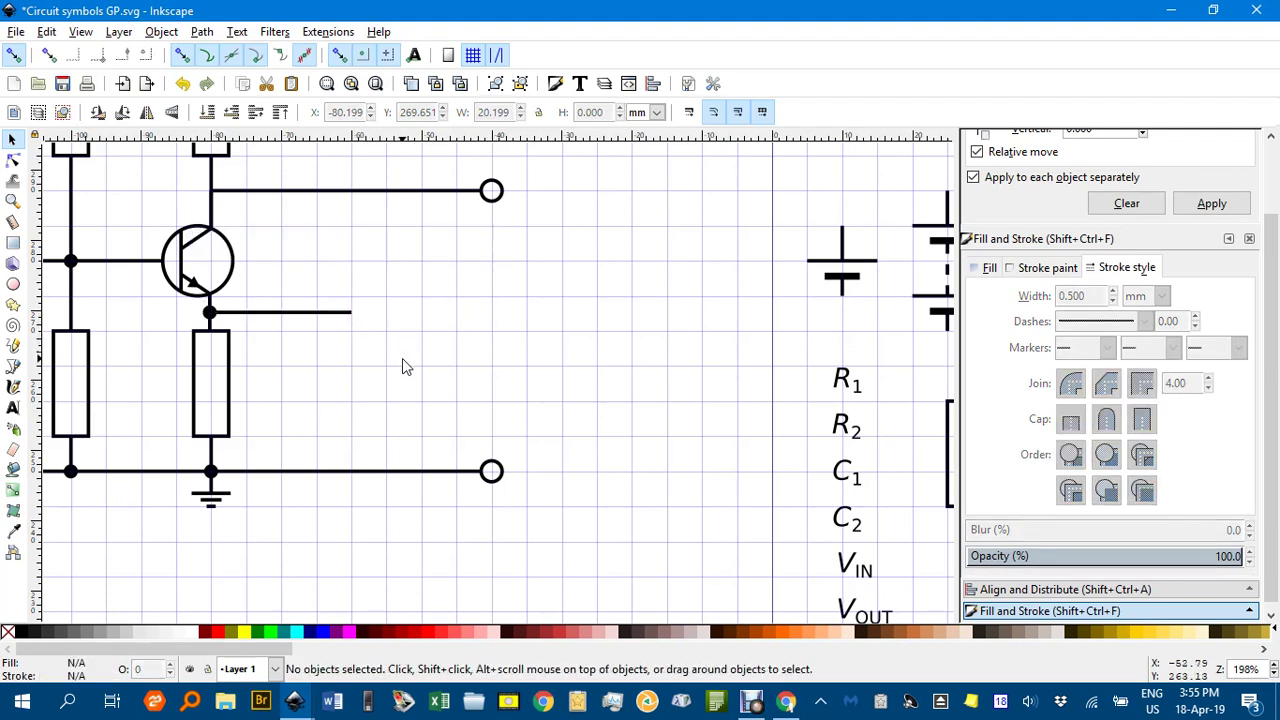
{"action": "scroll", "coordinate": [400, 360], "scroll_direction": "down", "scroll_amount": 2, "text": "ctrl"}
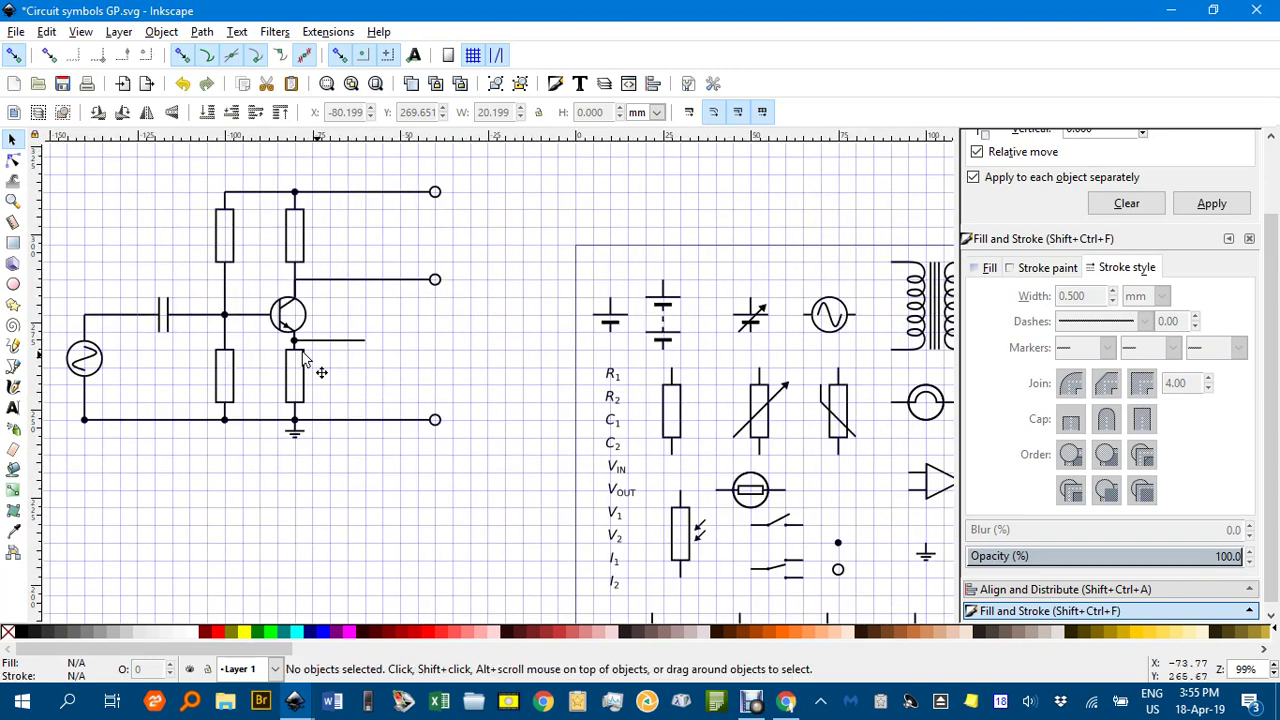
Step: Move the capacitor beside the emitter wire's end and rotate it 90° upright
{"action": "left_click", "coordinate": [165, 313]}
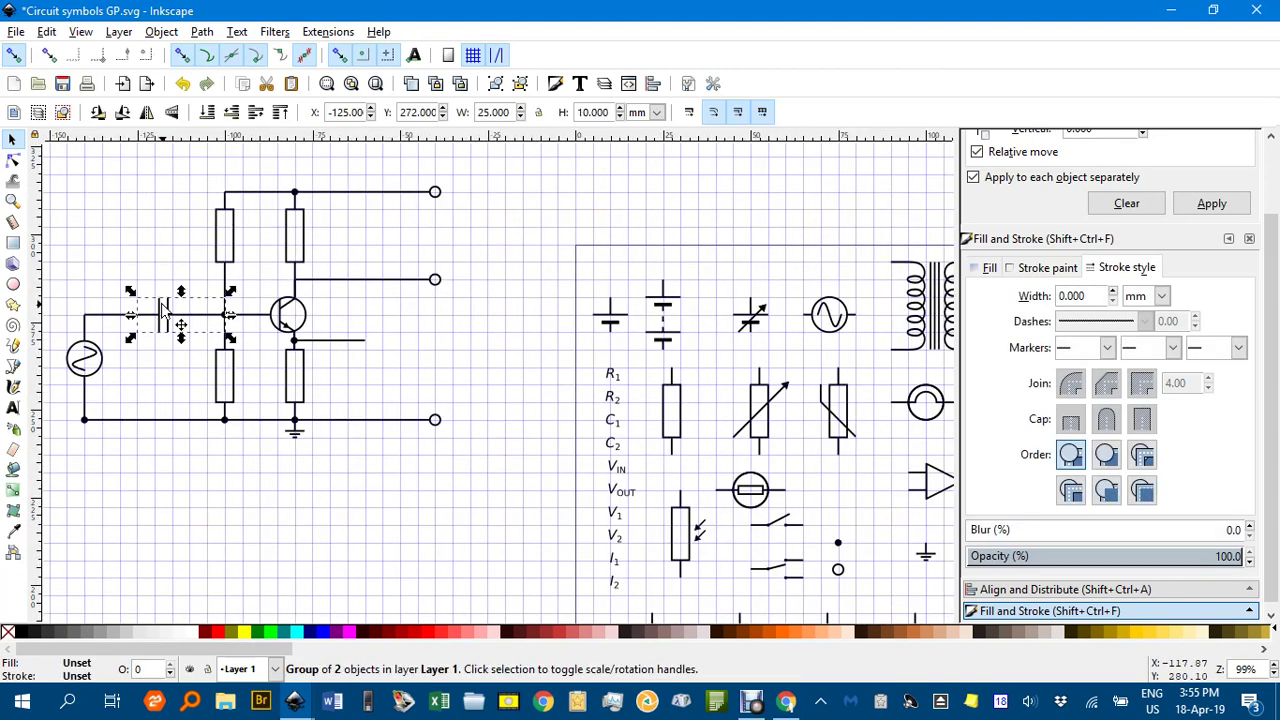
{"action": "left_click_drag", "start_coordinate": [418, 365], "coordinate": [420, 367]}
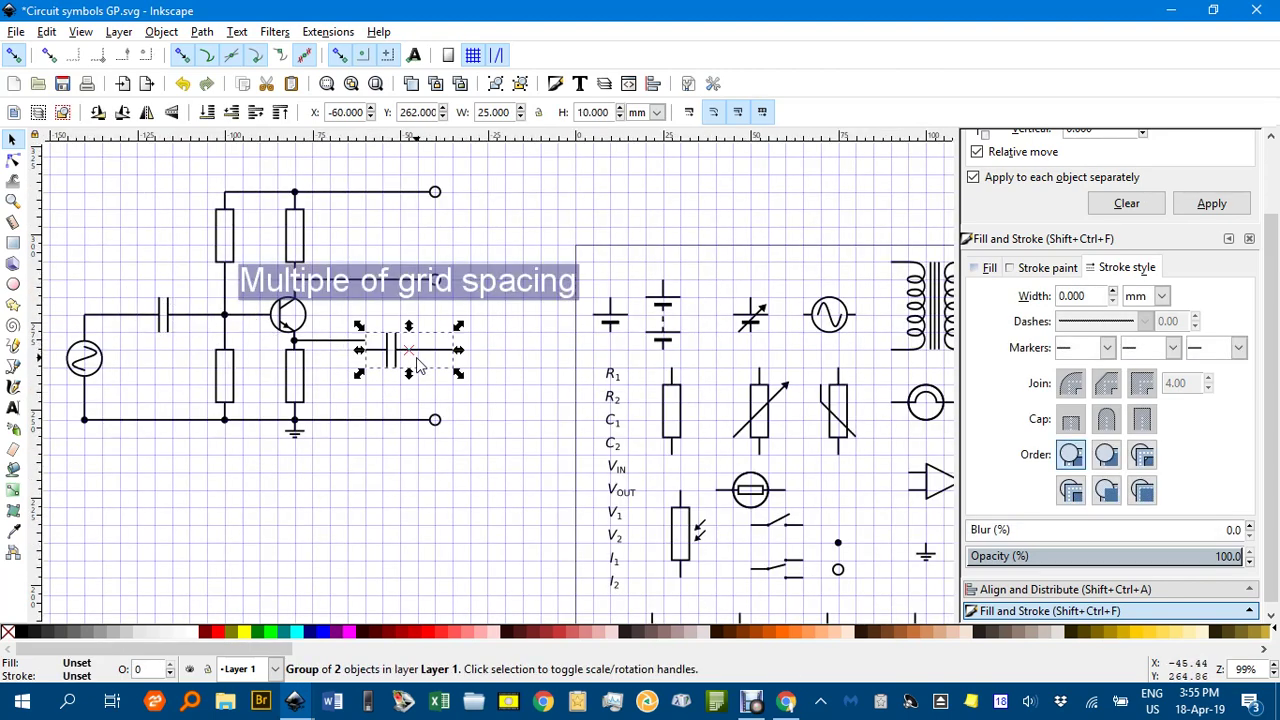
{"action": "left_click", "coordinate": [100, 112]}
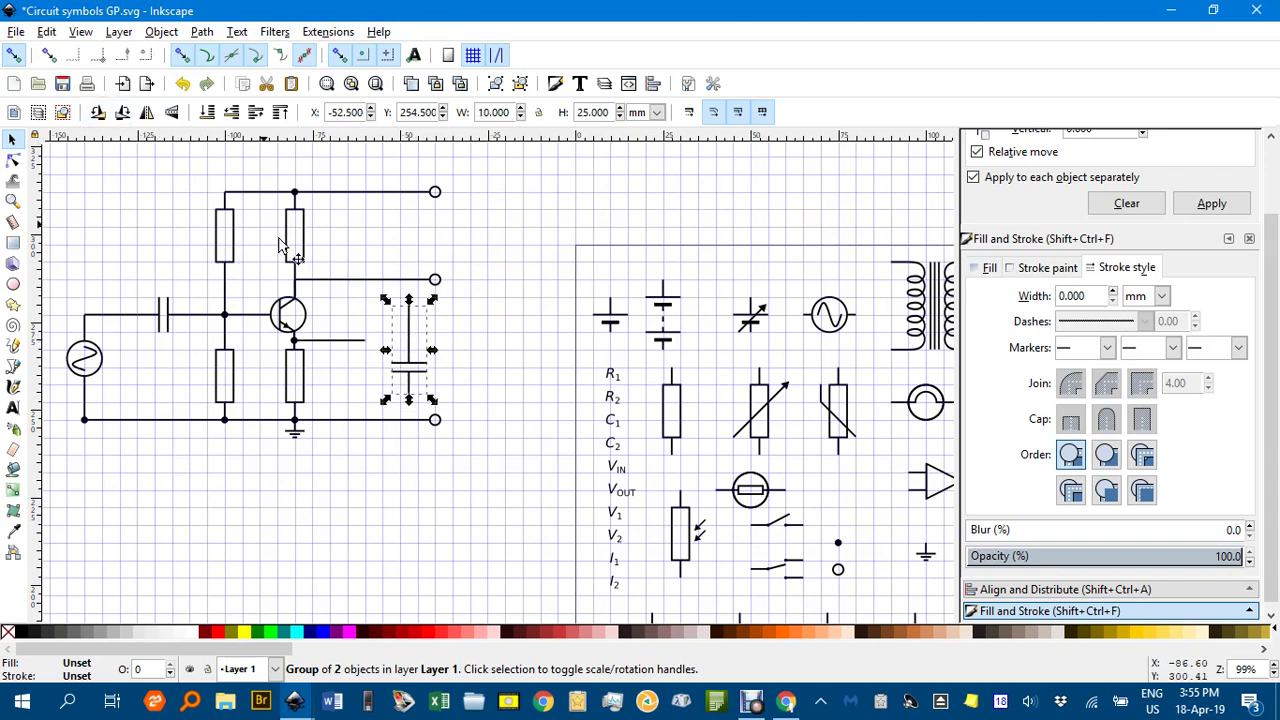
{"action": "scroll", "coordinate": [430, 338], "scroll_direction": "up", "scroll_amount": 3}
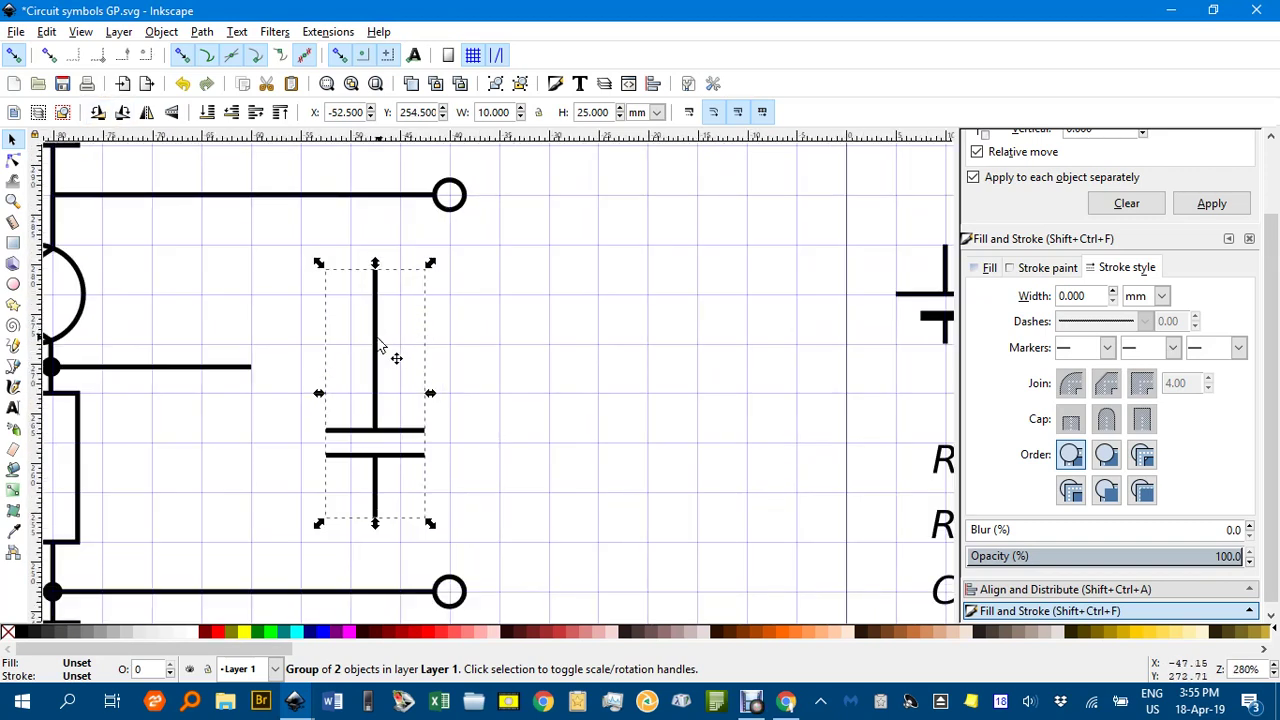
{"action": "left_click_drag", "start_coordinate": [386, 349], "coordinate": [266, 434]}
{"action": "scroll", "coordinate": [416, 315], "scroll_direction": "down", "scroll_amount": 2}
{"action": "scroll", "coordinate": [416, 315], "scroll_direction": "down", "scroll_amount": 2}
{"action": "scroll", "coordinate": [416, 315], "scroll_direction": "left", "scroll_amount": 2}
{"action": "left_click", "coordinate": [406, 360]}
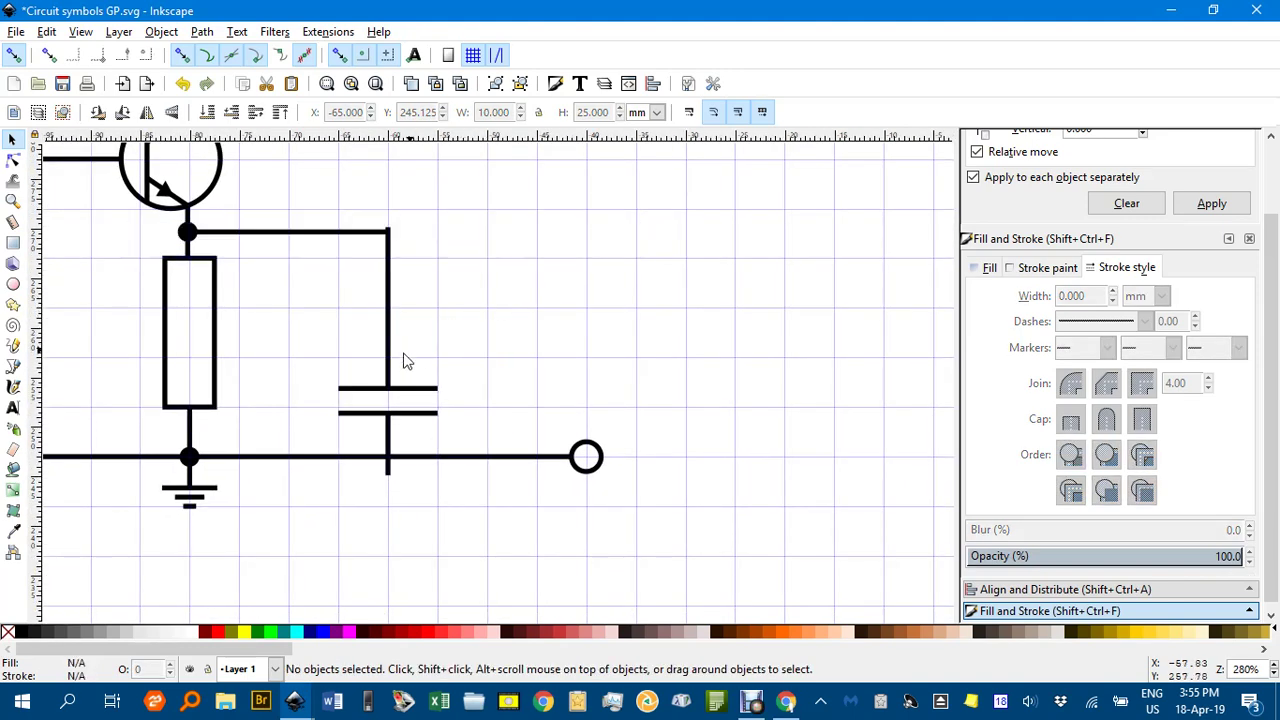
Step: Snap the capacitor's lower lead to the bottom wire and pull its upper lead's top node down
{"action": "scroll", "coordinate": [397, 477], "scroll_direction": "up", "scroll_amount": 2}
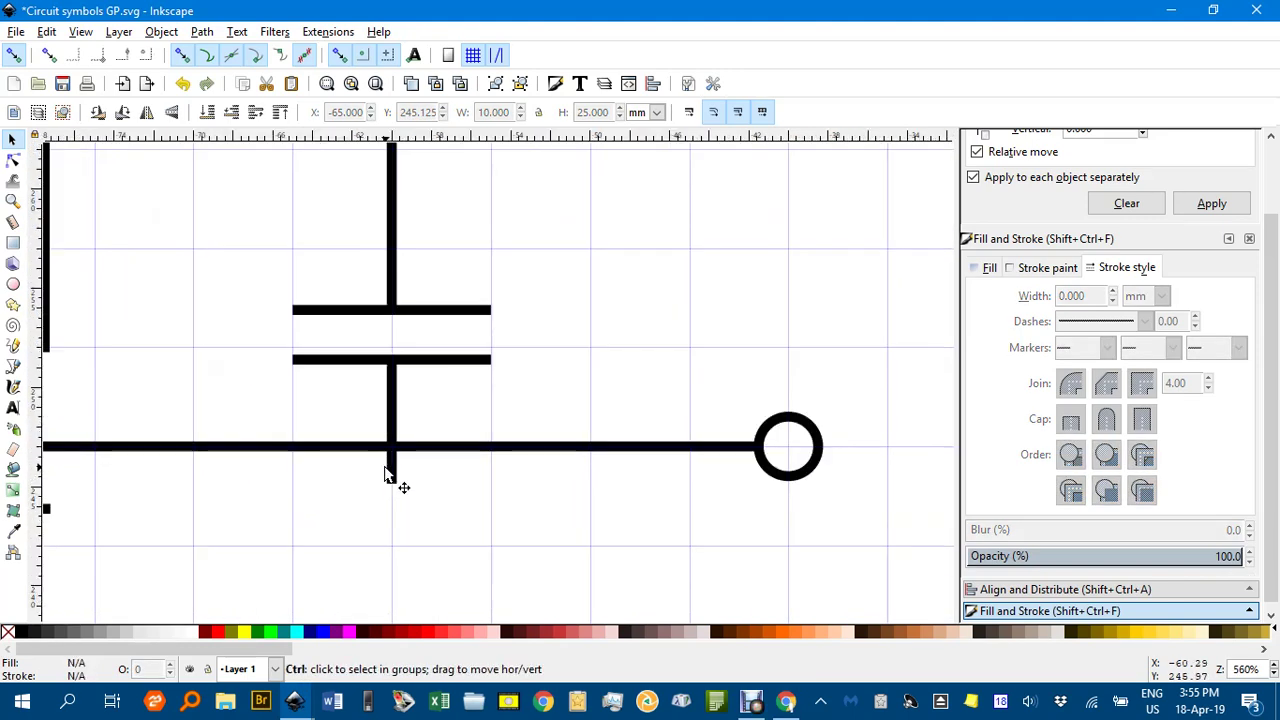
{"action": "left_click", "coordinate": [392, 406]}
{"action": "left_click_drag", "start_coordinate": [392, 406], "coordinate": [399, 445]}
{"action": "left_click", "coordinate": [571, 325]}
{"action": "scroll", "coordinate": [520, 277], "scroll_direction": "down", "scroll_amount": 2}
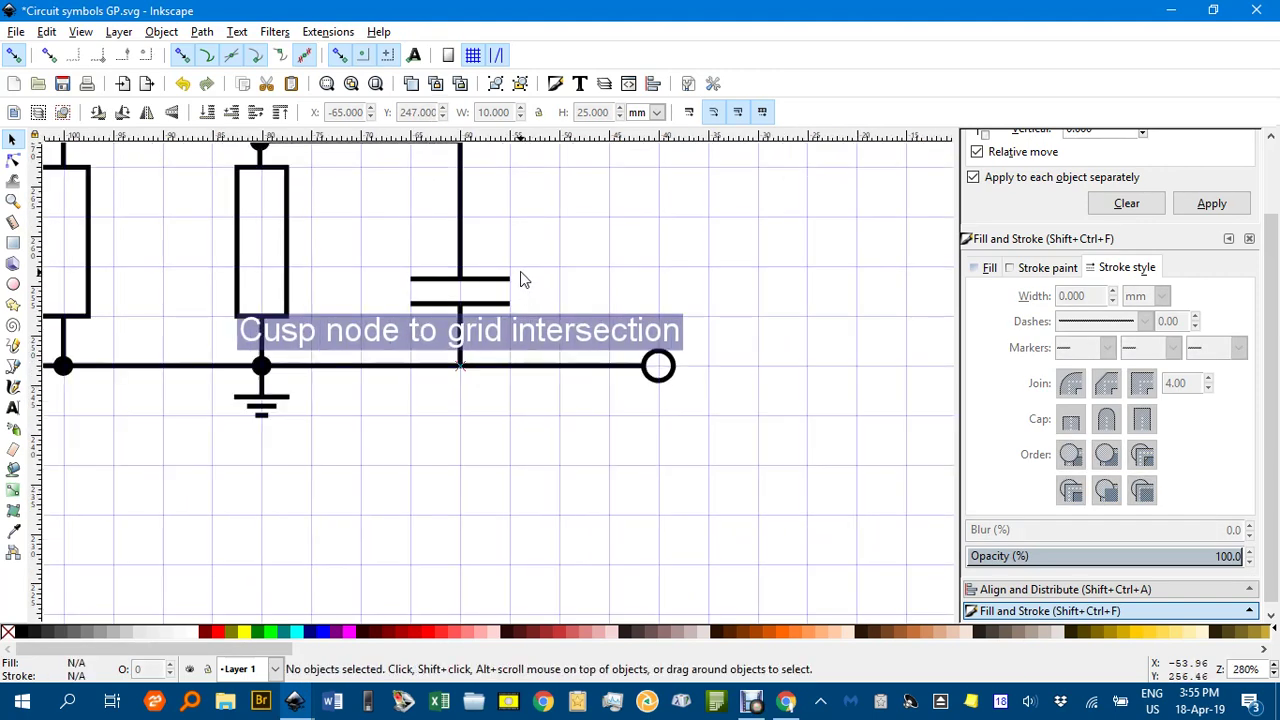
{"action": "left_click_drag", "start_coordinate": [520, 277], "coordinate": [490, 442]}
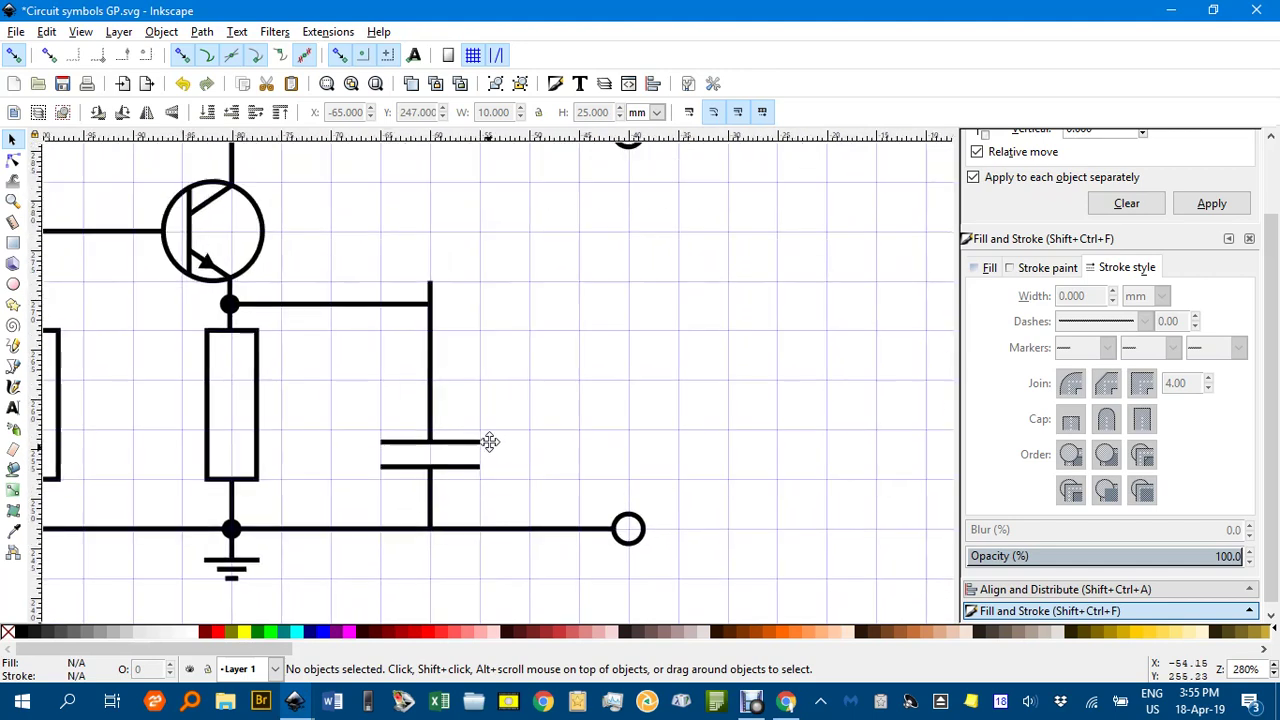
{"action": "left_click", "coordinate": [428, 330], "text": "ctrl"}
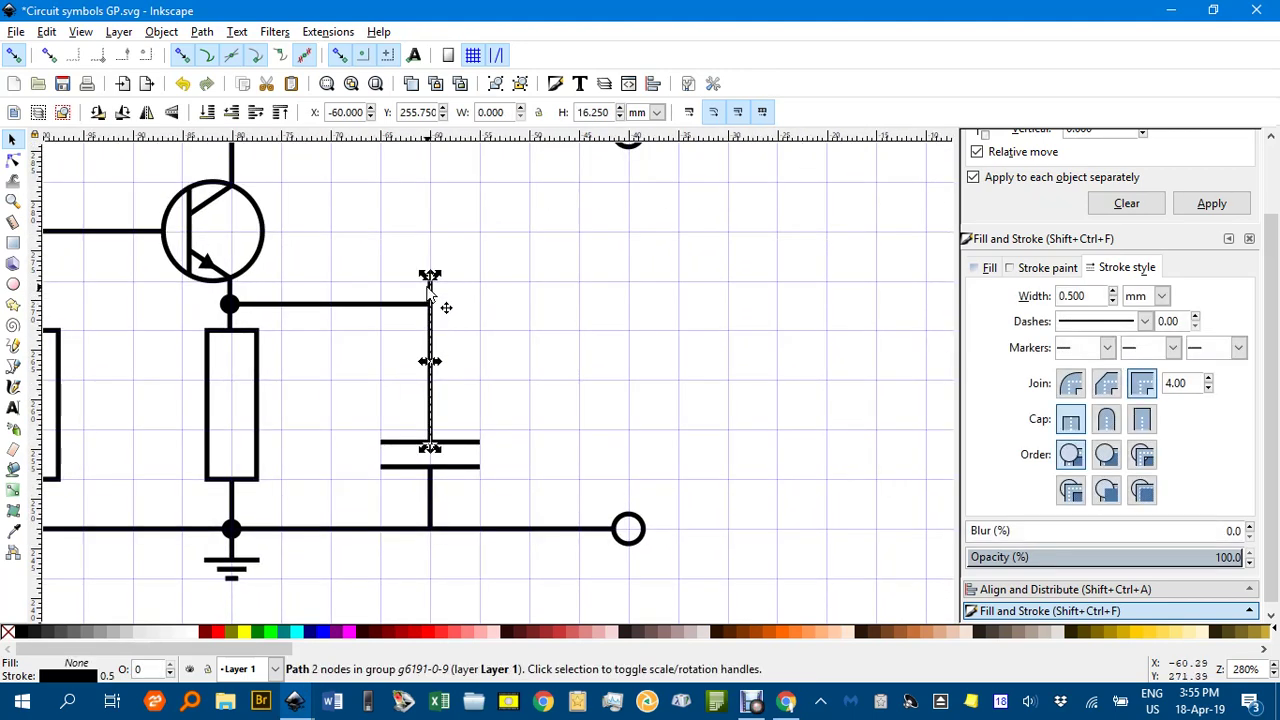
{"action": "key", "text": "n"}
{"action": "left_click_drag", "start_coordinate": [431, 292], "coordinate": [433, 351]}
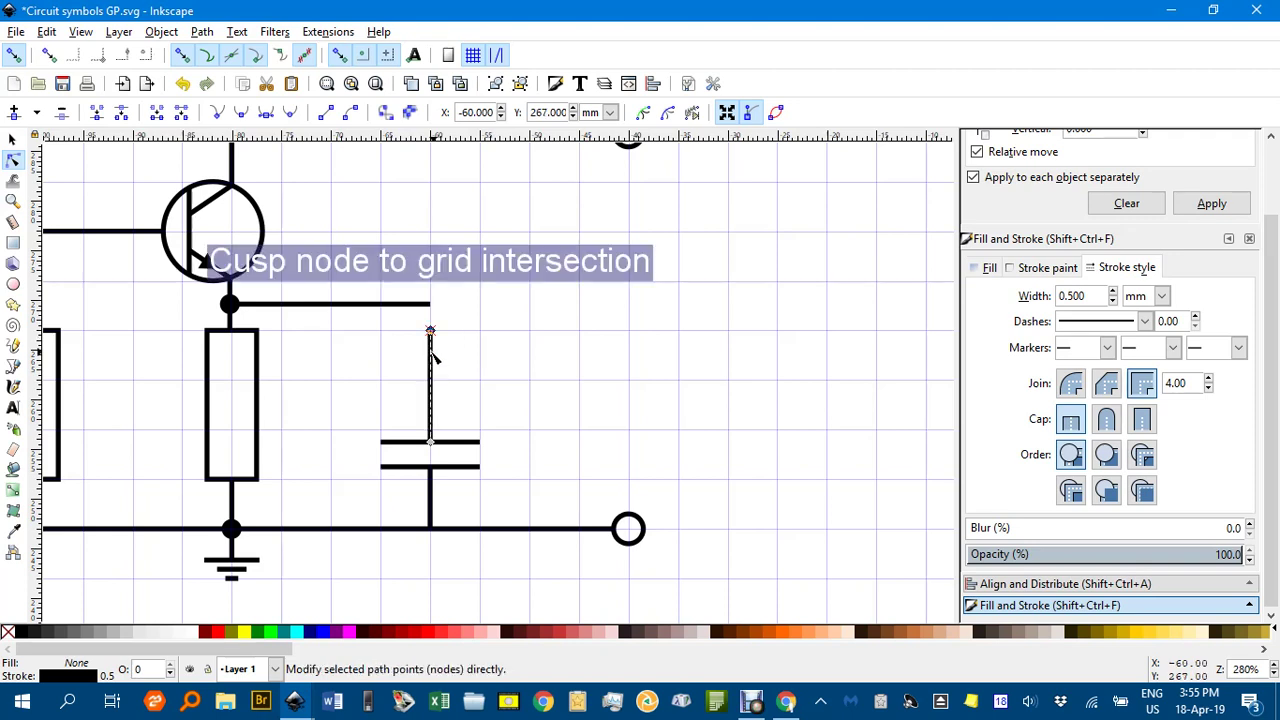
{"action": "left_click", "coordinate": [13, 139]}
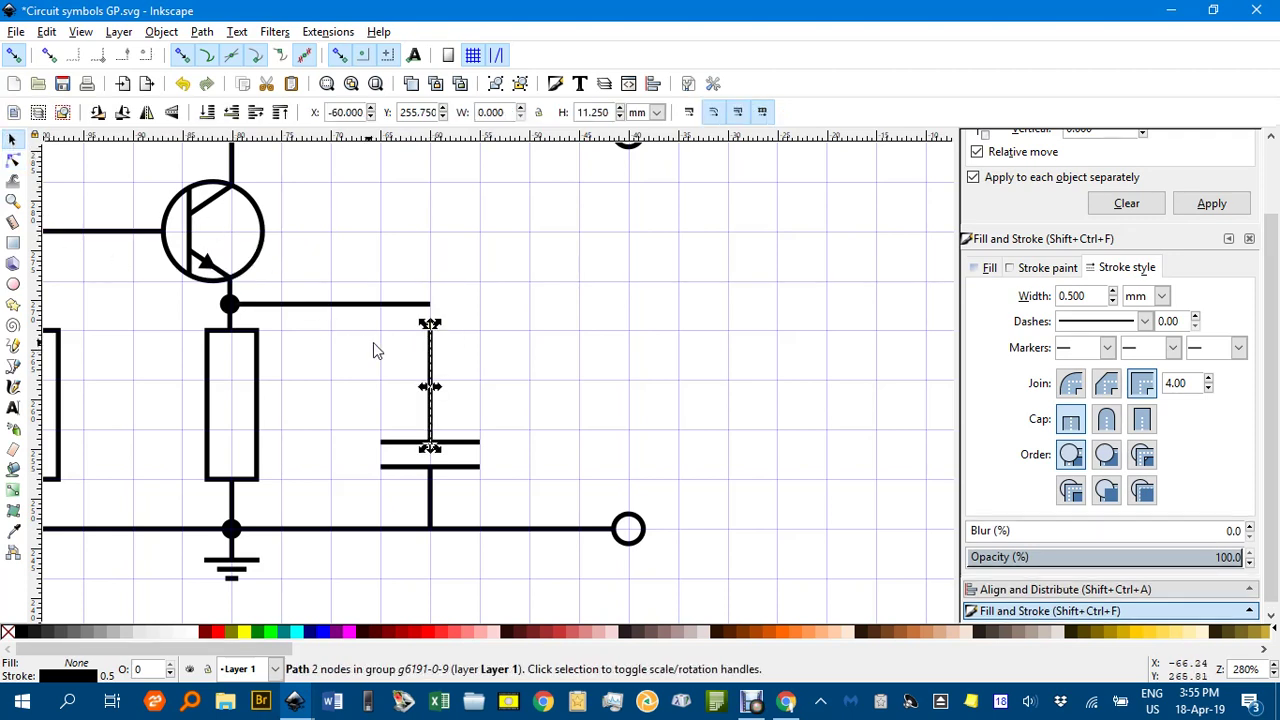
{"action": "left_click", "coordinate": [448, 370]}
Step: Enable snapping to guides and centre the capacitor group between the two wires
{"action": "left_click_drag", "start_coordinate": [332, 318], "coordinate": [526, 572]}
{"action": "left_click", "coordinate": [433, 442]}
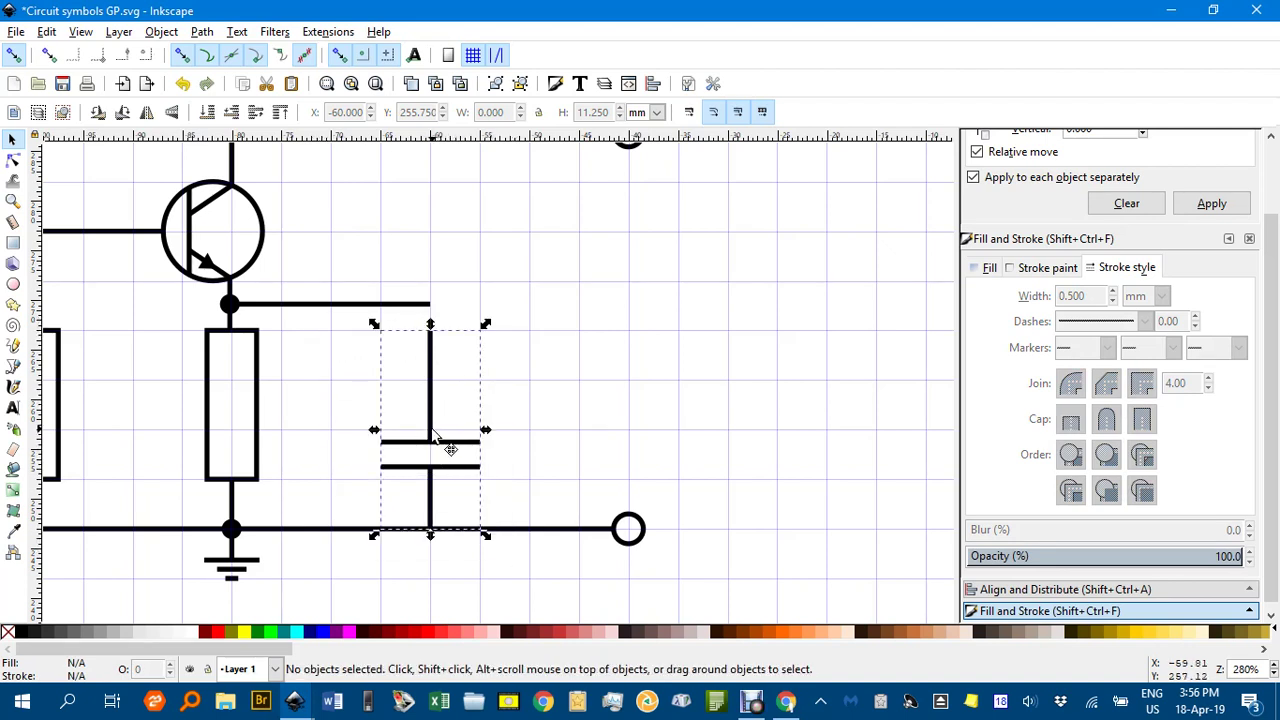
{"action": "left_click_drag", "start_coordinate": [430, 437], "coordinate": [433, 302]}
{"action": "left_click", "coordinate": [496, 55]}
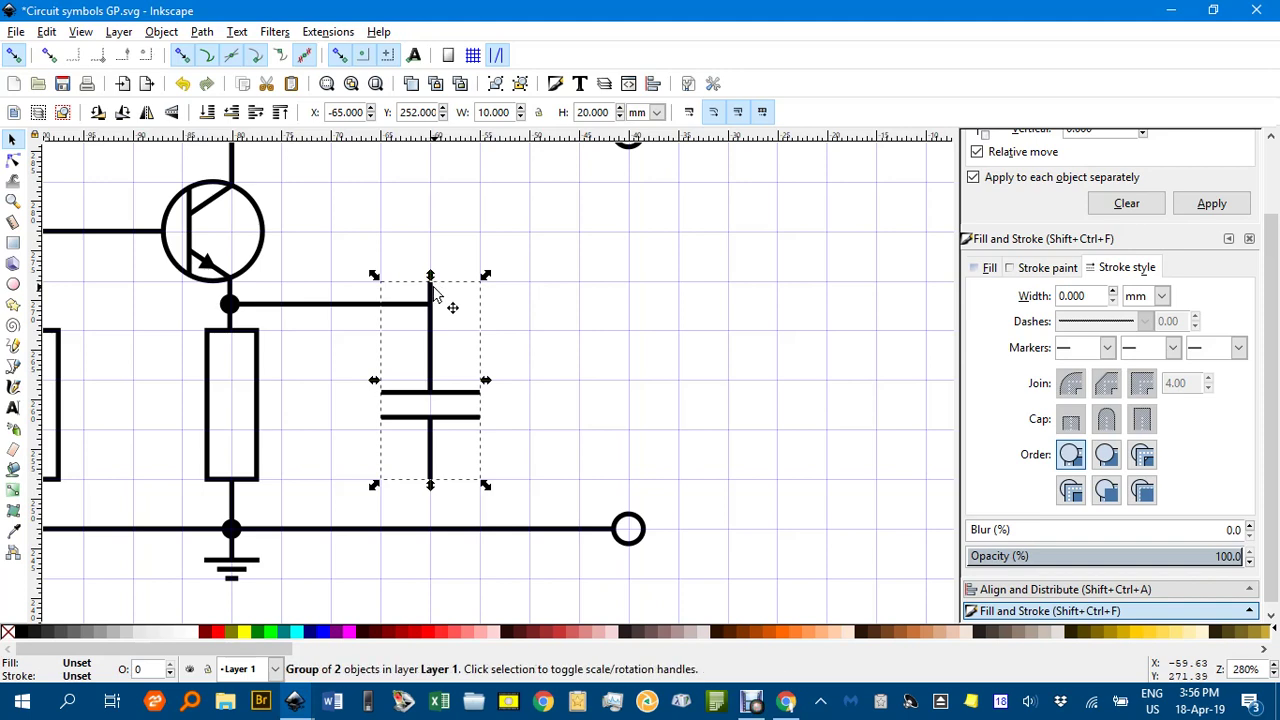
{"action": "left_click_drag", "start_coordinate": [443, 302], "coordinate": [447, 339]}
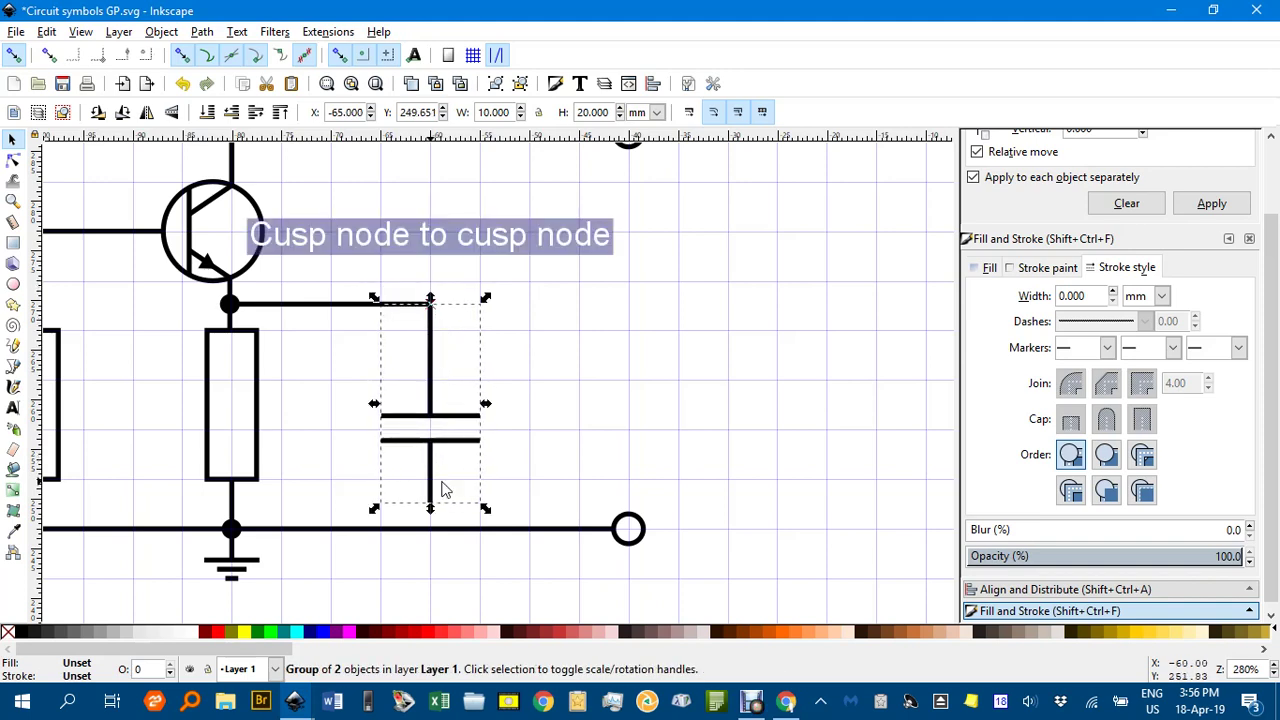
Step: Extend the capacitor's lower lead node down until it meets the bottom wire
{"action": "scroll", "coordinate": [543, 383], "scroll_direction": "down", "scroll_amount": 3}
{"action": "scroll", "coordinate": [487, 373], "scroll_direction": "left", "scroll_amount": 1}
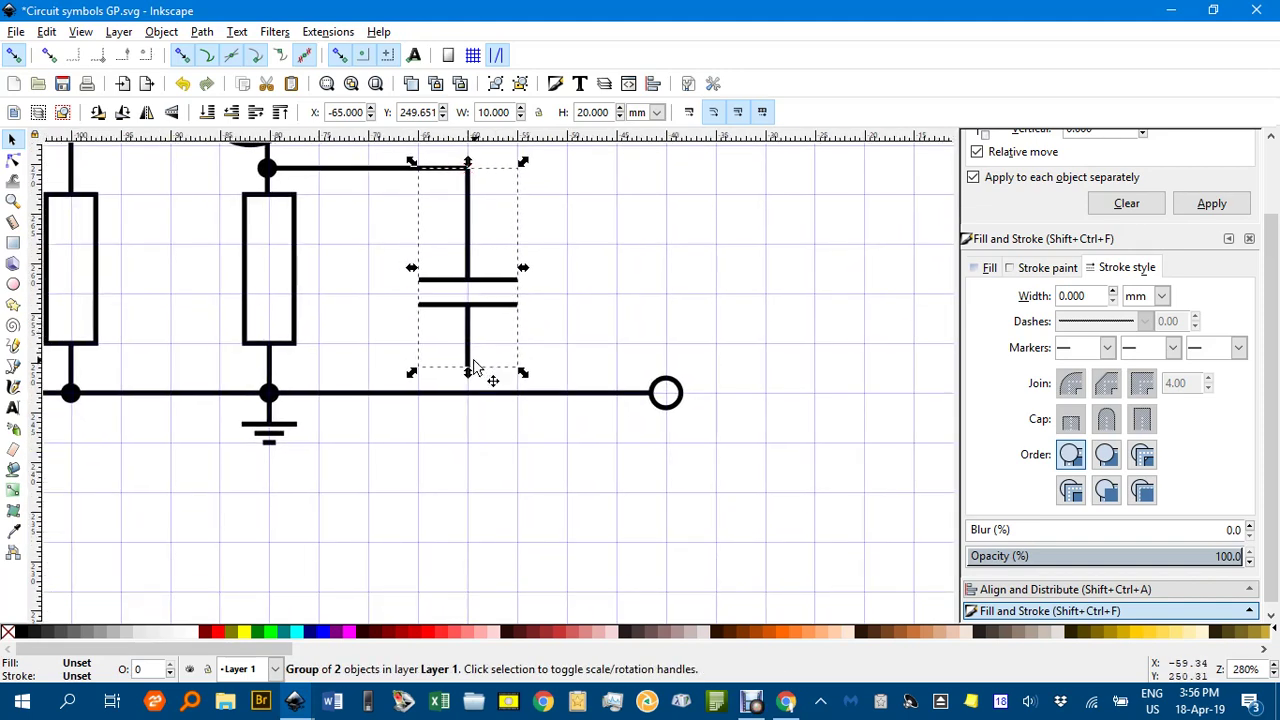
{"action": "key", "text": "n"}
{"action": "left_click", "coordinate": [467, 368]}
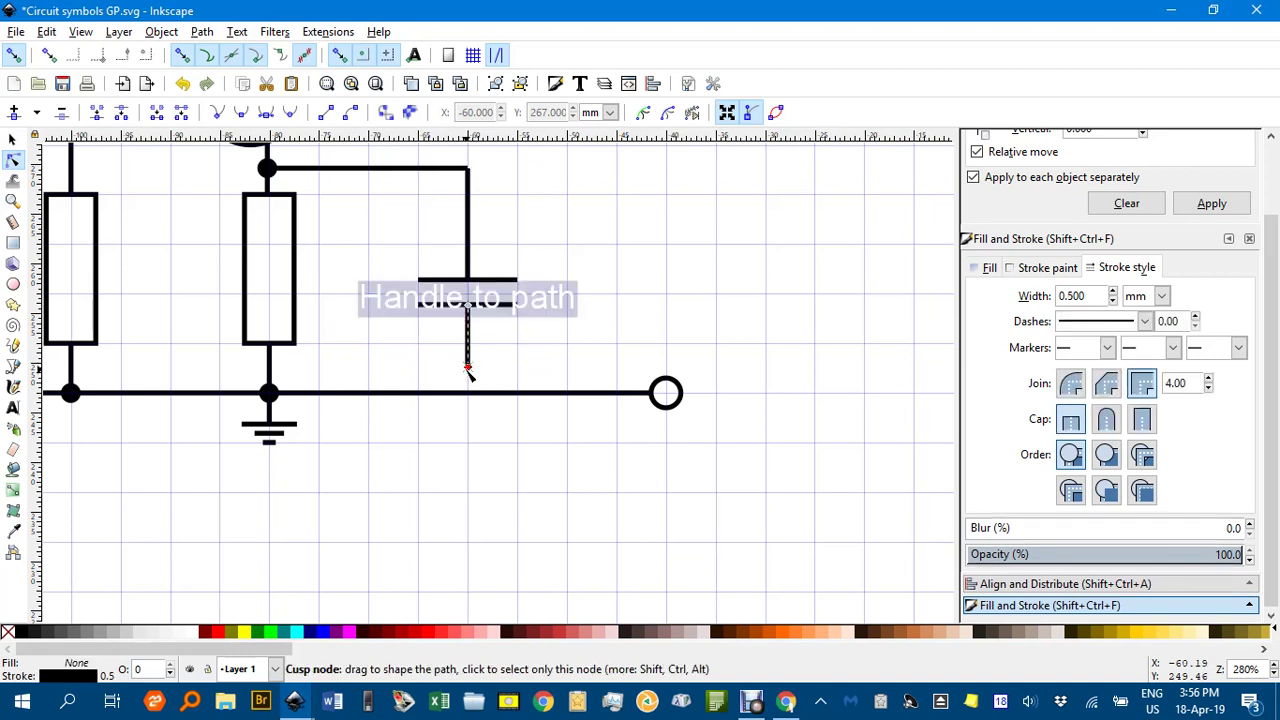
{"action": "left_click_drag", "start_coordinate": [469, 373], "coordinate": [468, 393]}
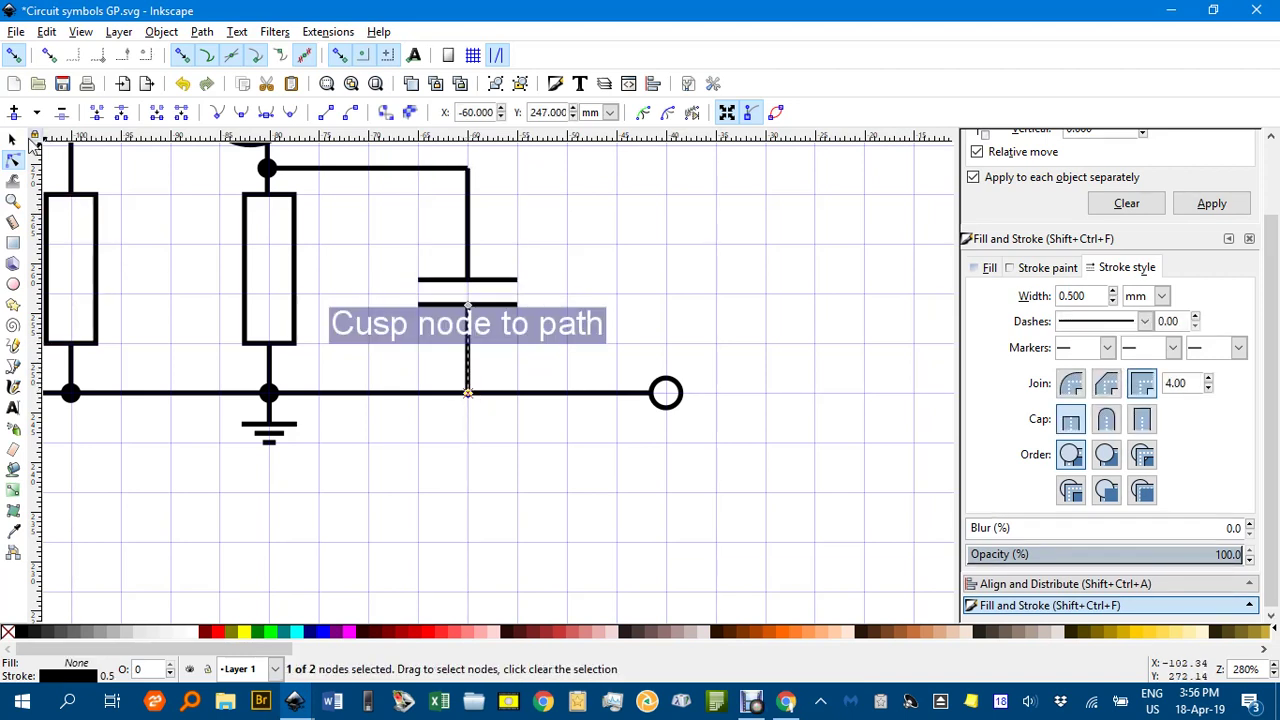
{"action": "left_click", "coordinate": [12, 139]}
{"action": "left_click", "coordinate": [571, 261]}
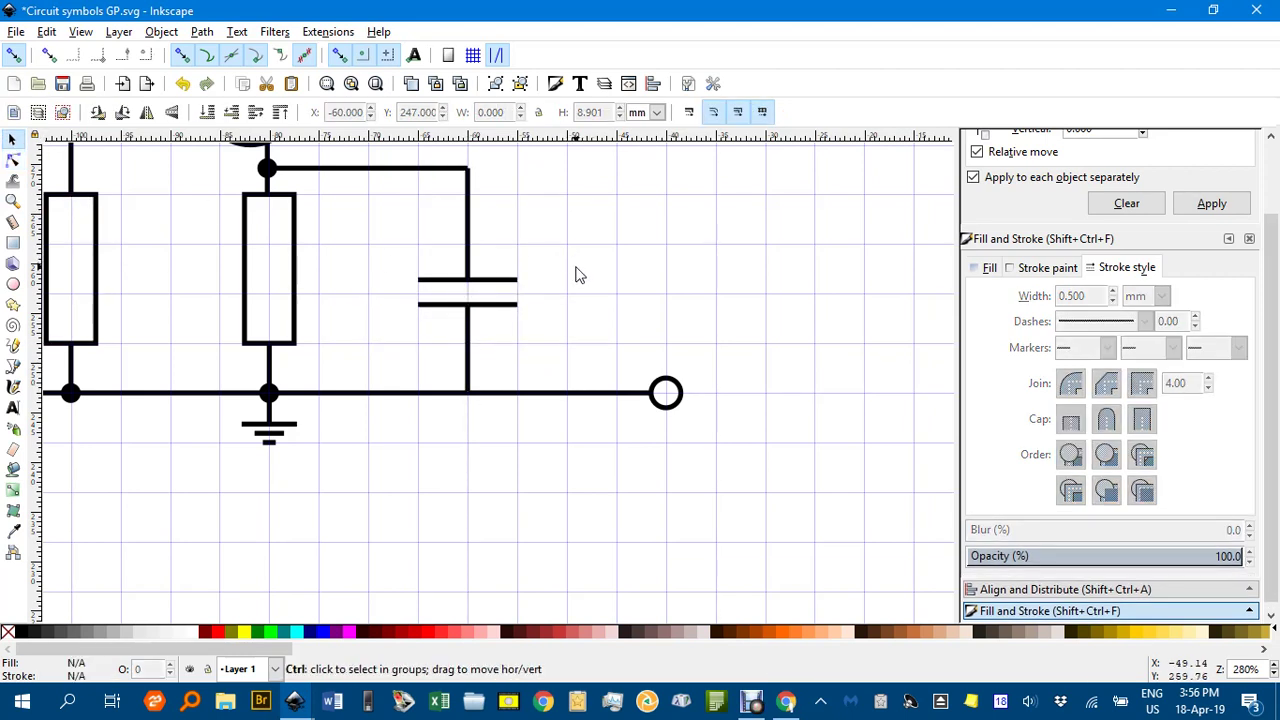
{"action": "scroll", "coordinate": [575, 274], "scroll_direction": "down", "scroll_amount": 1}
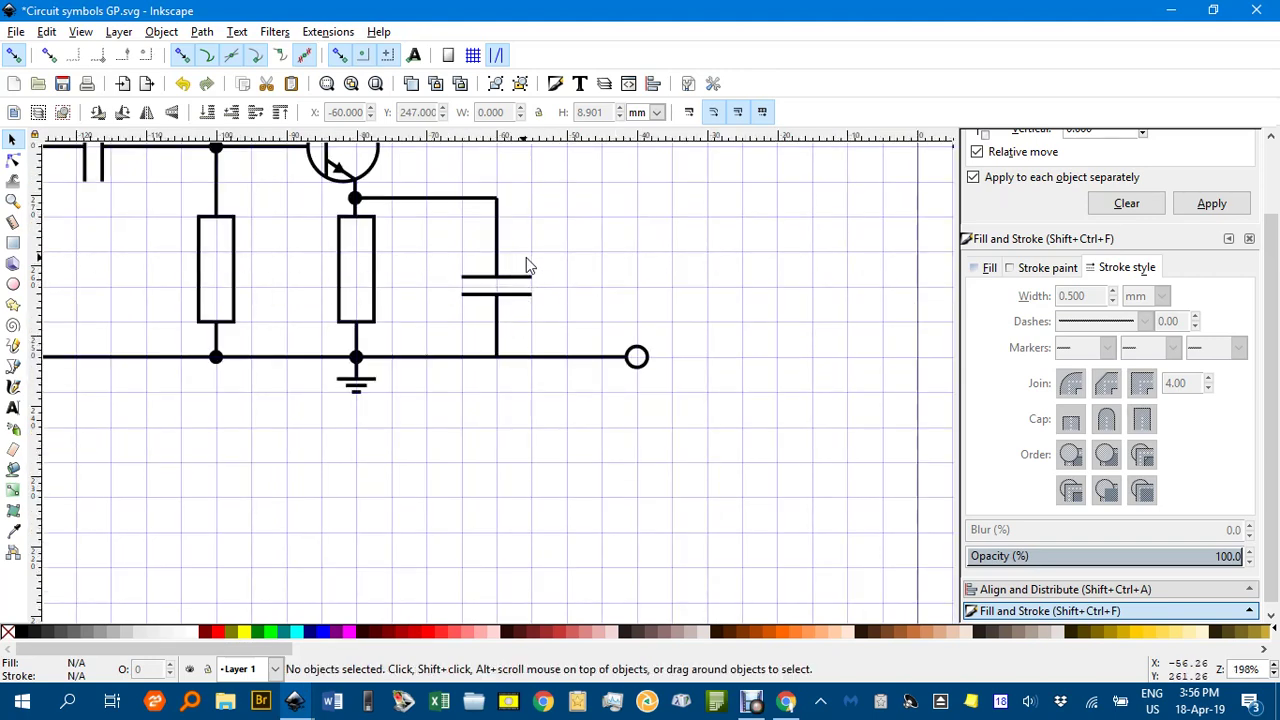
{"action": "scroll", "coordinate": [527, 260], "scroll_direction": "down", "scroll_amount": 2}
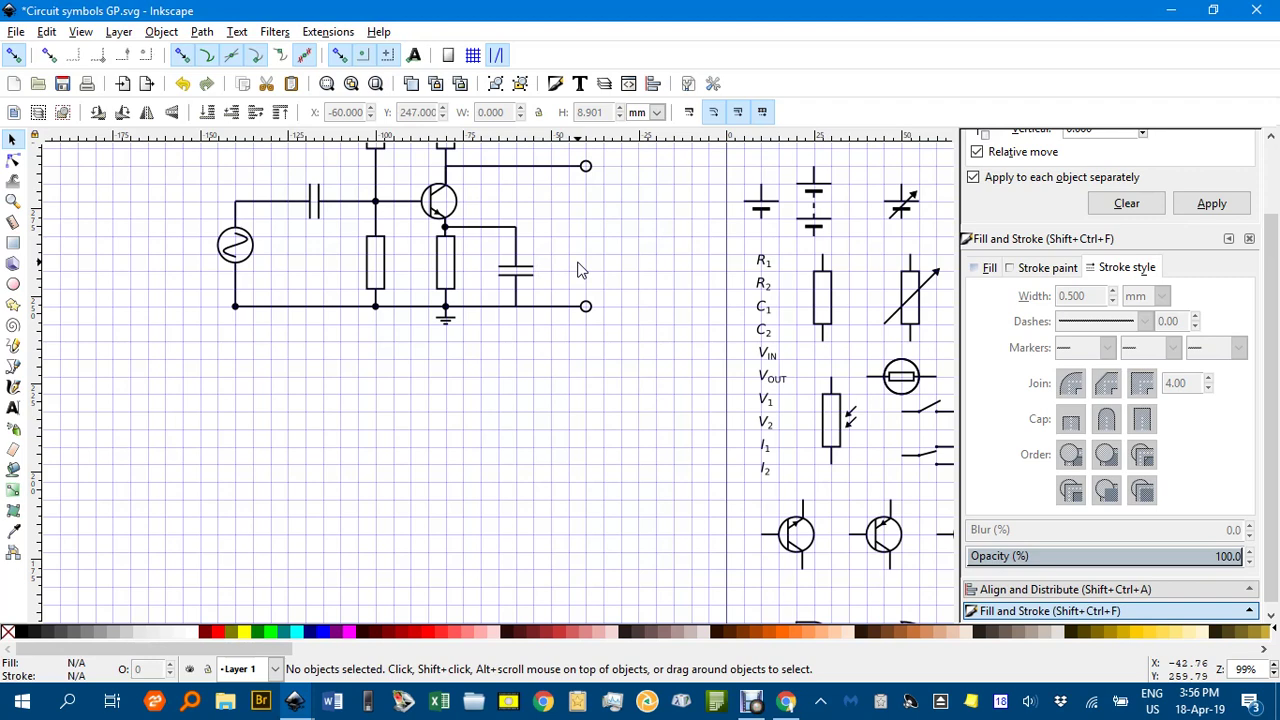
Step: Join the emitter wire's end and the capacitor's upper lead into one corner node
{"action": "left_click_drag", "start_coordinate": [578, 270], "coordinate": [566, 346]}
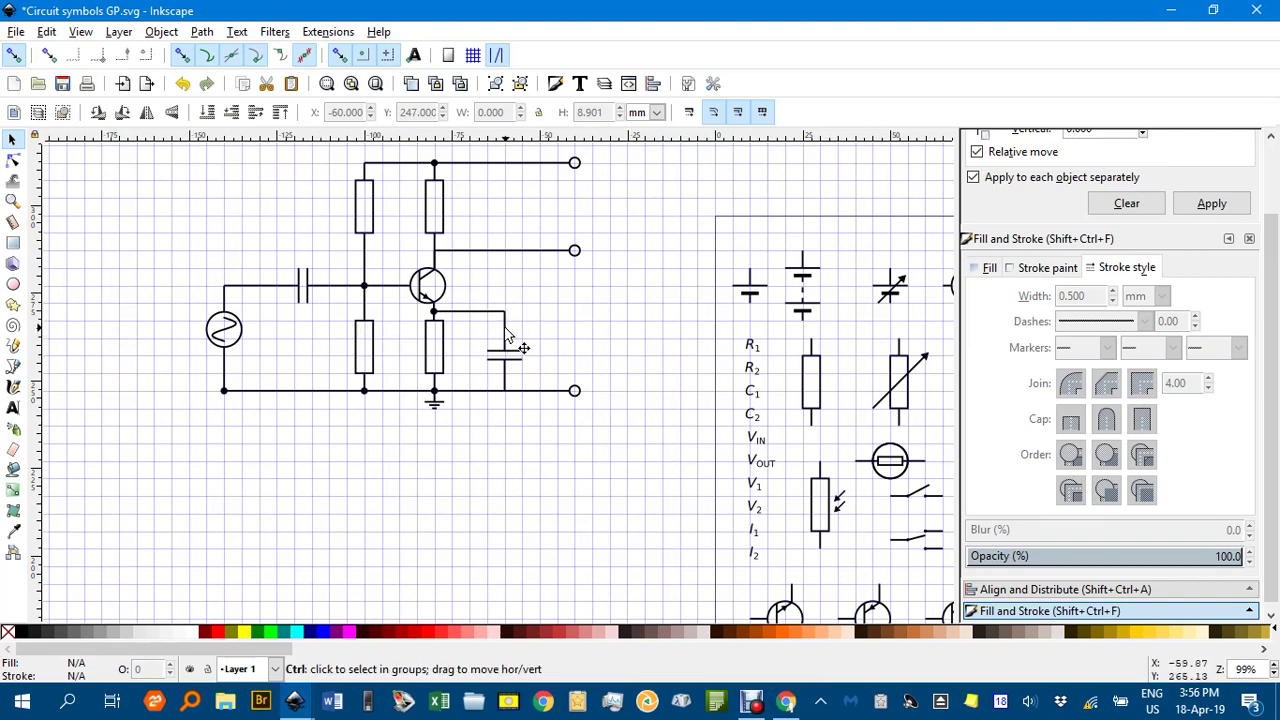
{"action": "scroll", "coordinate": [502, 319], "scroll_direction": "up", "scroll_amount": 4, "text": "ctrl"}
{"action": "scroll", "coordinate": [498, 309], "scroll_direction": "up", "scroll_amount": 3, "text": "ctrl"}
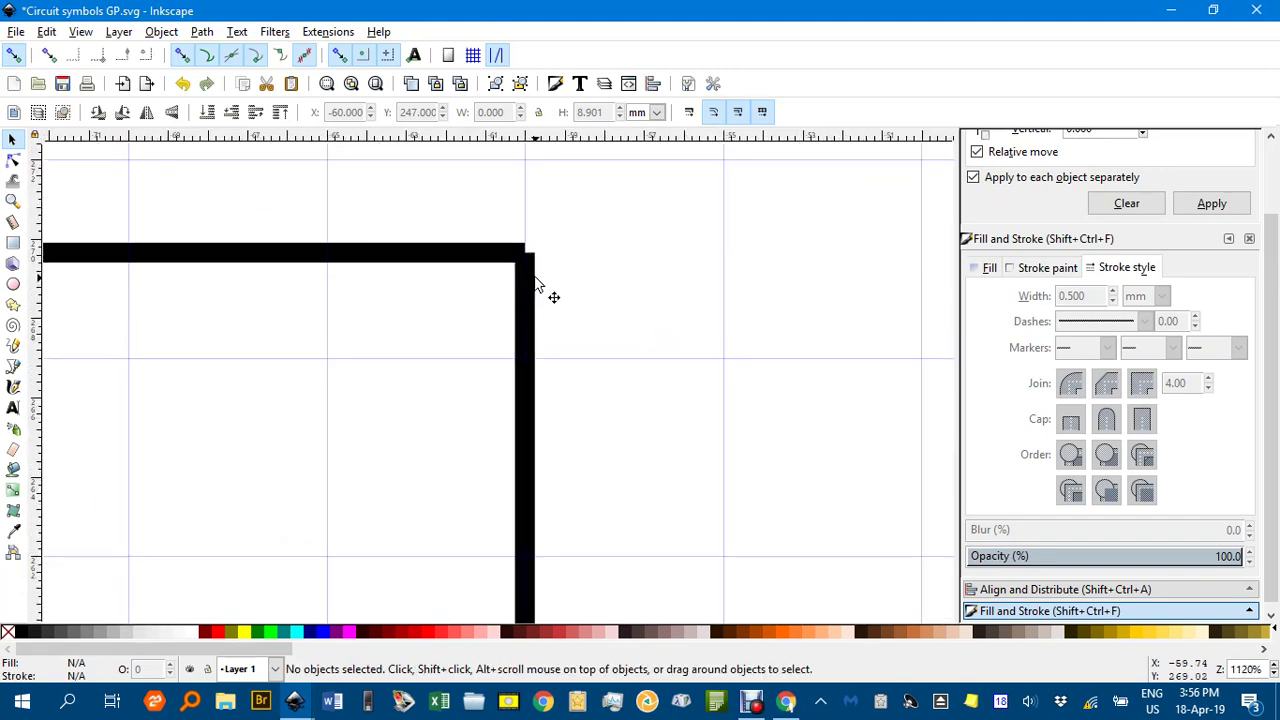
{"action": "scroll", "coordinate": [520, 255], "scroll_direction": "down", "scroll_amount": 5, "text": "ctrl"}
{"action": "scroll", "coordinate": [520, 265], "scroll_direction": "up", "scroll_amount": 5, "text": "ctrl"}
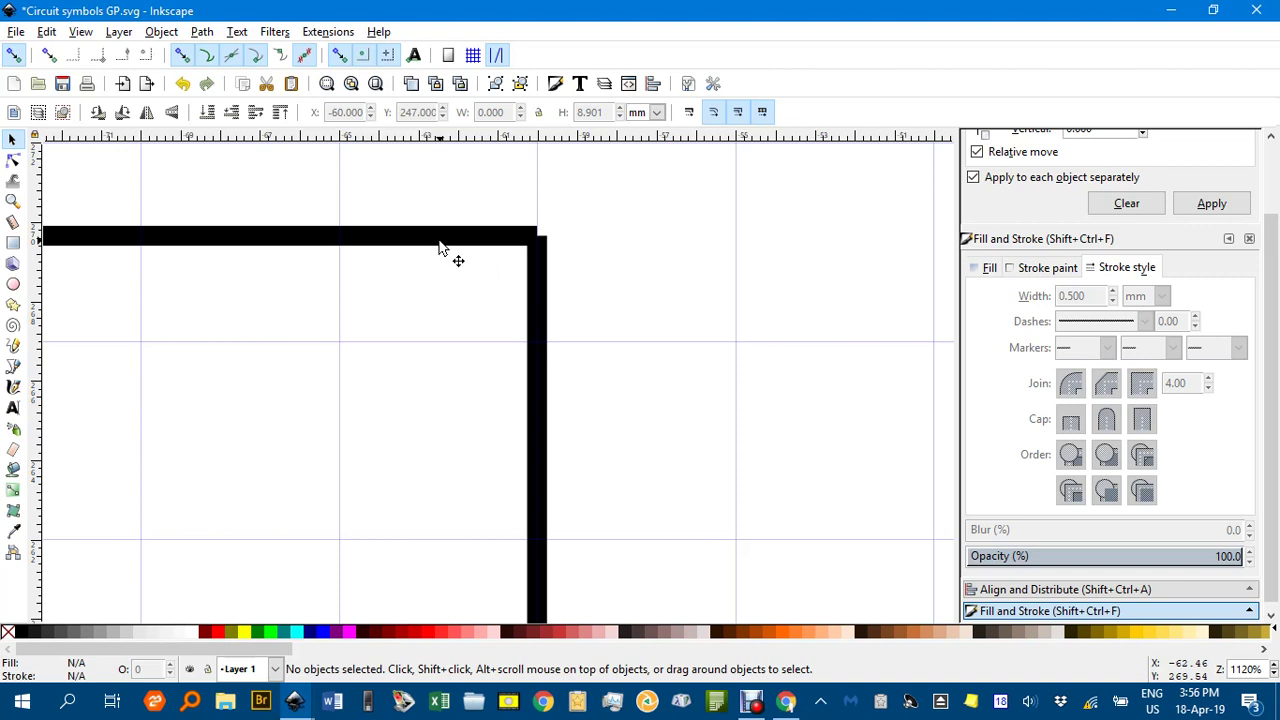
{"action": "key", "text": "n"}
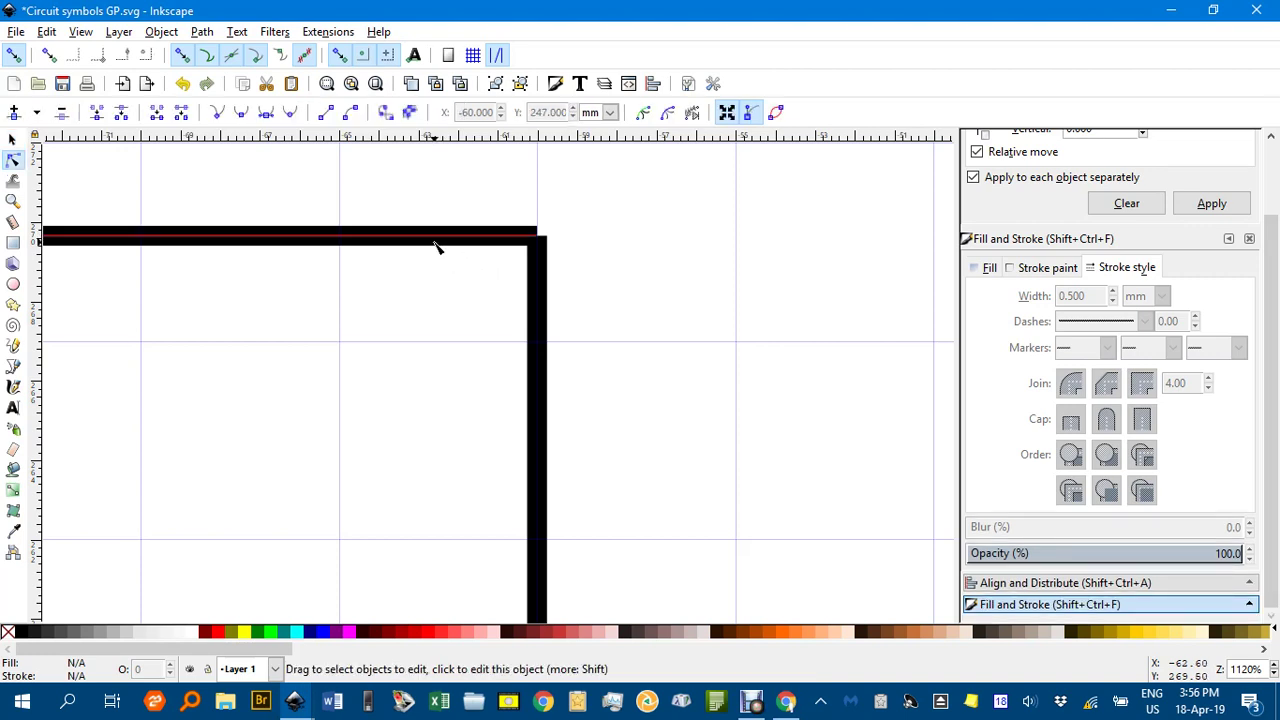
{"action": "left_click", "coordinate": [435, 247]}
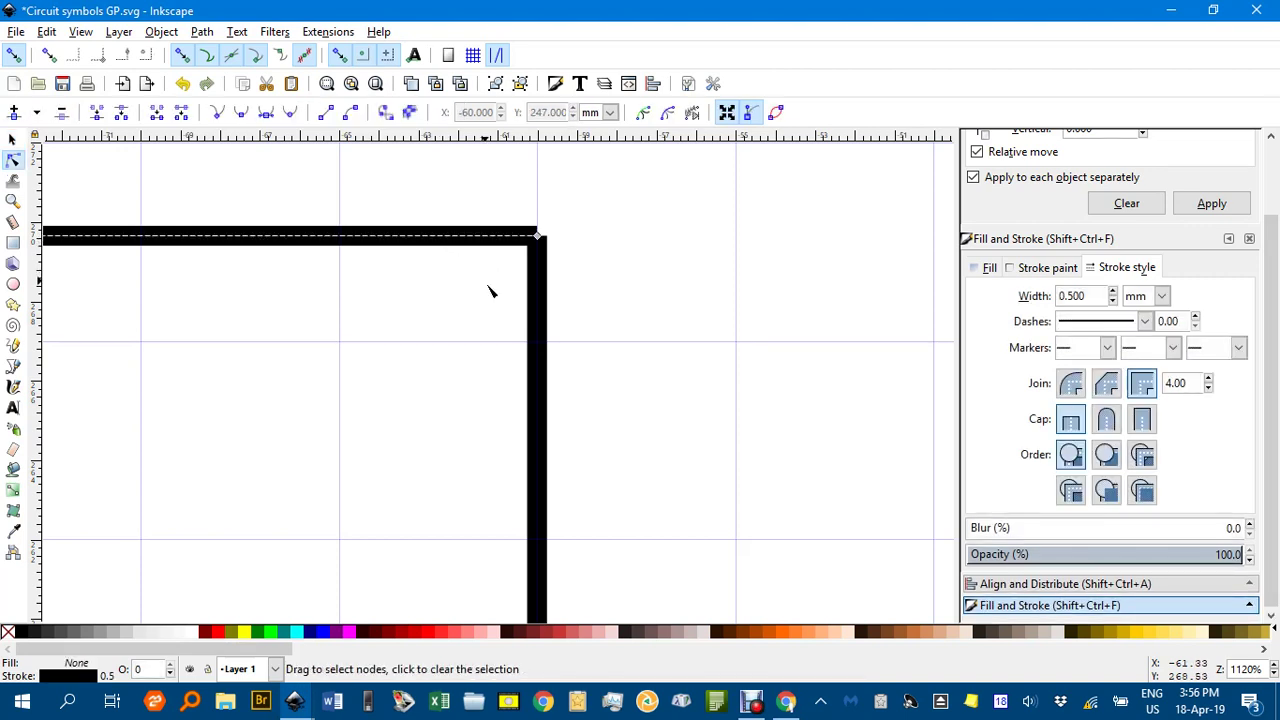
{"action": "left_click", "coordinate": [532, 320], "text": "shift"}
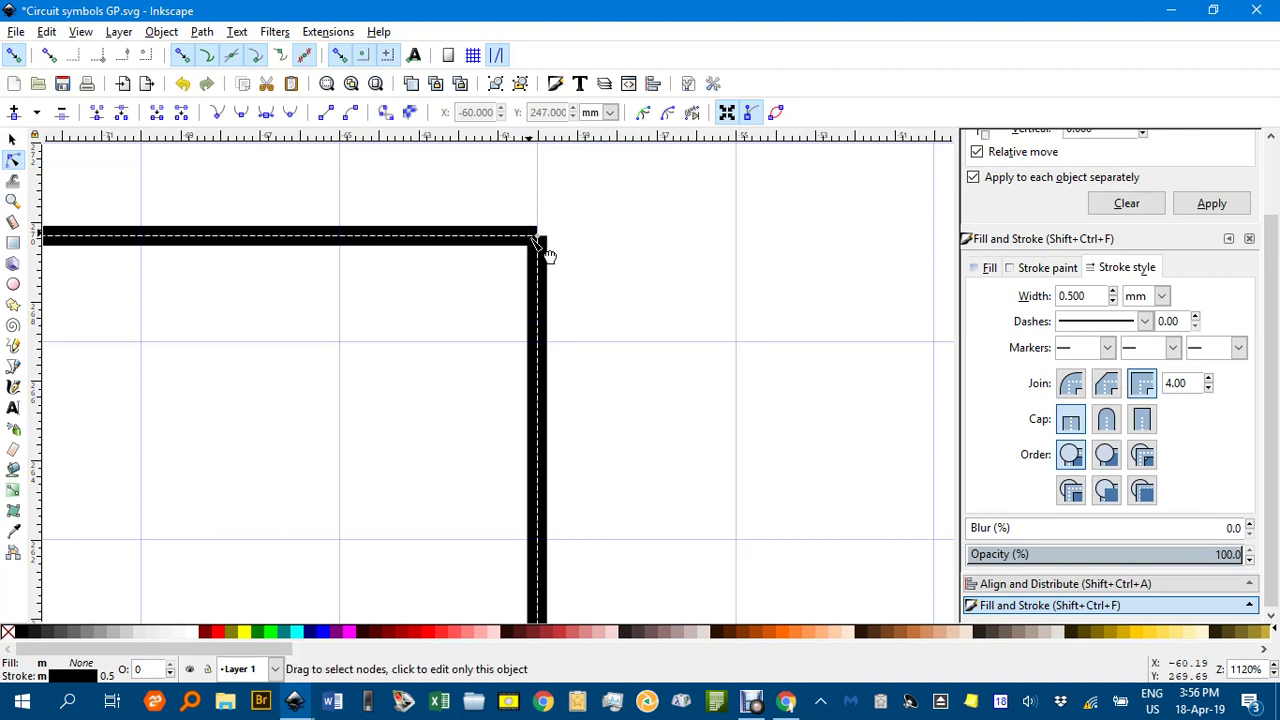
{"action": "left_click_drag", "start_coordinate": [528, 215], "coordinate": [592, 290]}
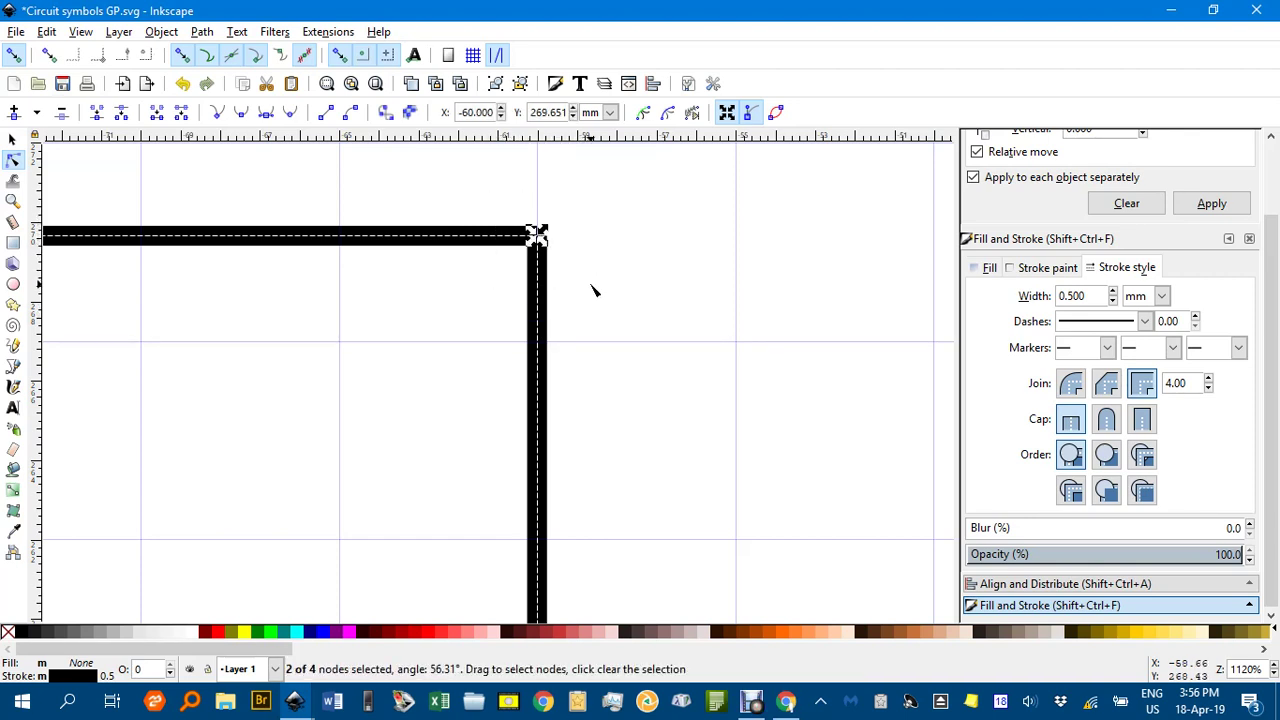
{"action": "left_click", "coordinate": [97, 116]}
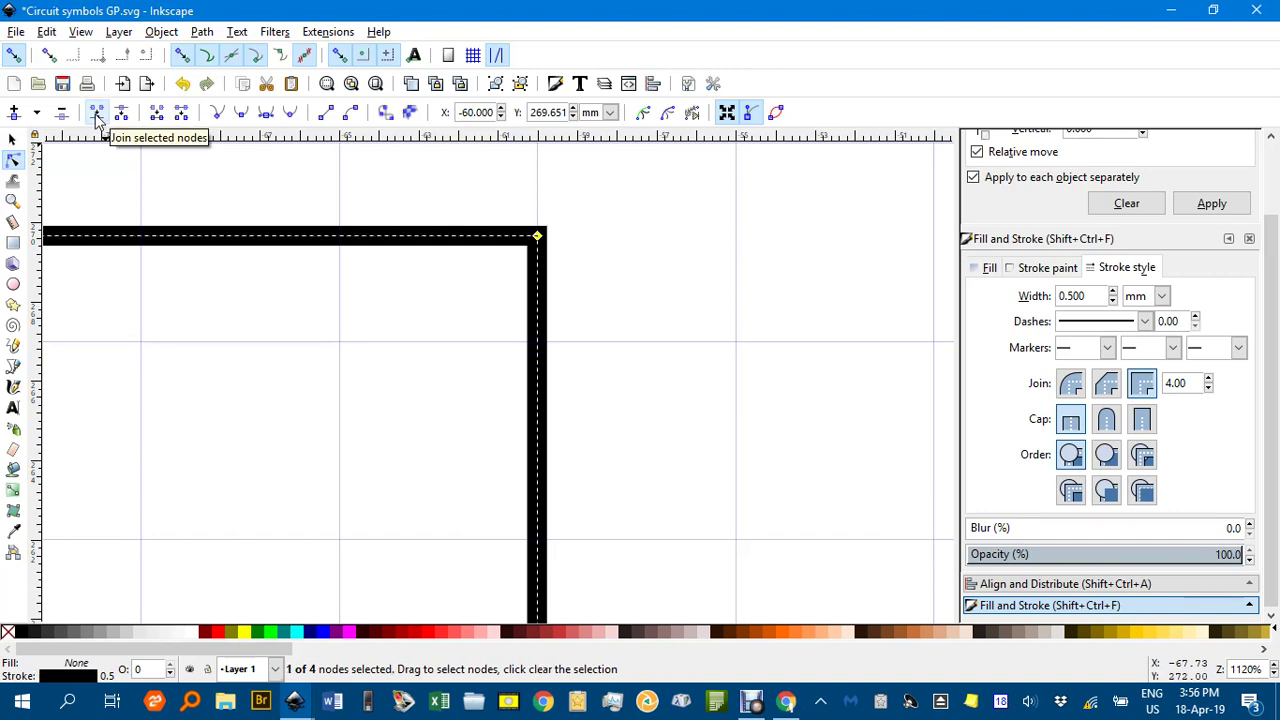
{"action": "left_click", "coordinate": [630, 276]}
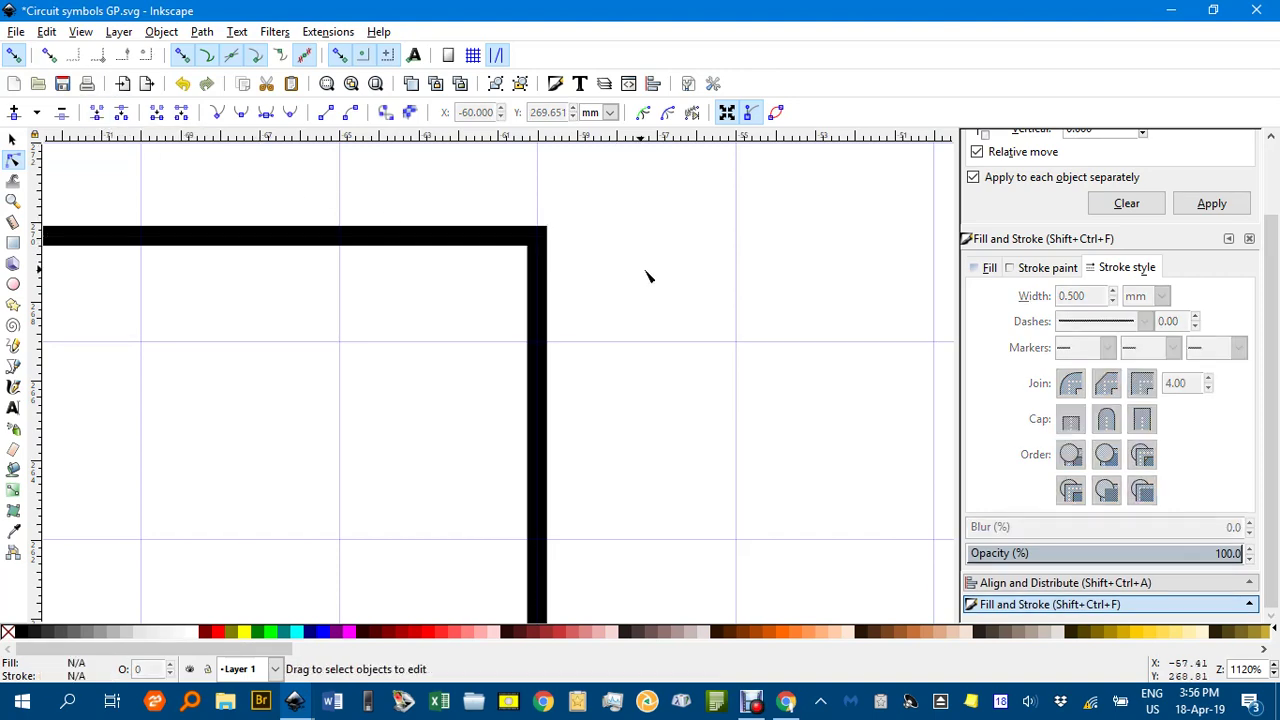
{"action": "scroll", "coordinate": [649, 277], "scroll_direction": "down", "scroll_amount": 3}
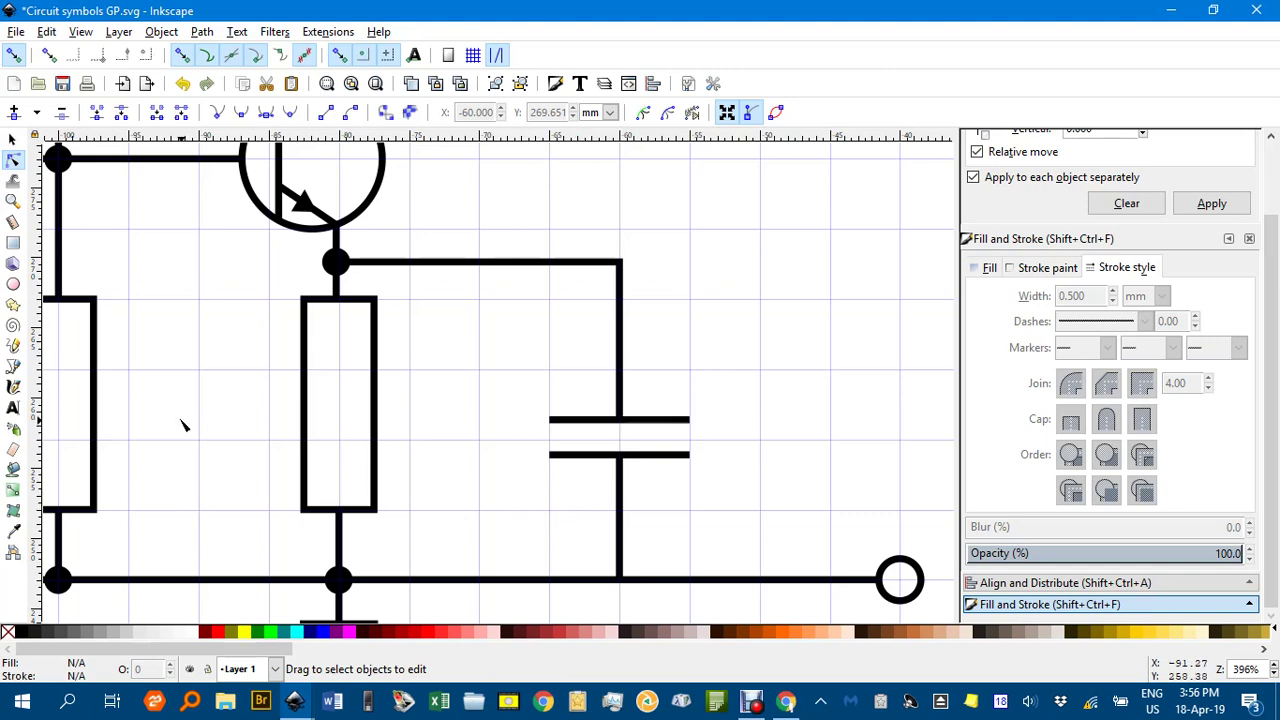
Step: Merge the vertical and horizontal wire ends above the AC source into a single node
{"action": "scroll", "coordinate": [171, 400], "scroll_direction": "down", "scroll_amount": 3}
{"action": "scroll", "coordinate": [213, 375], "scroll_direction": "up", "scroll_amount": 1}
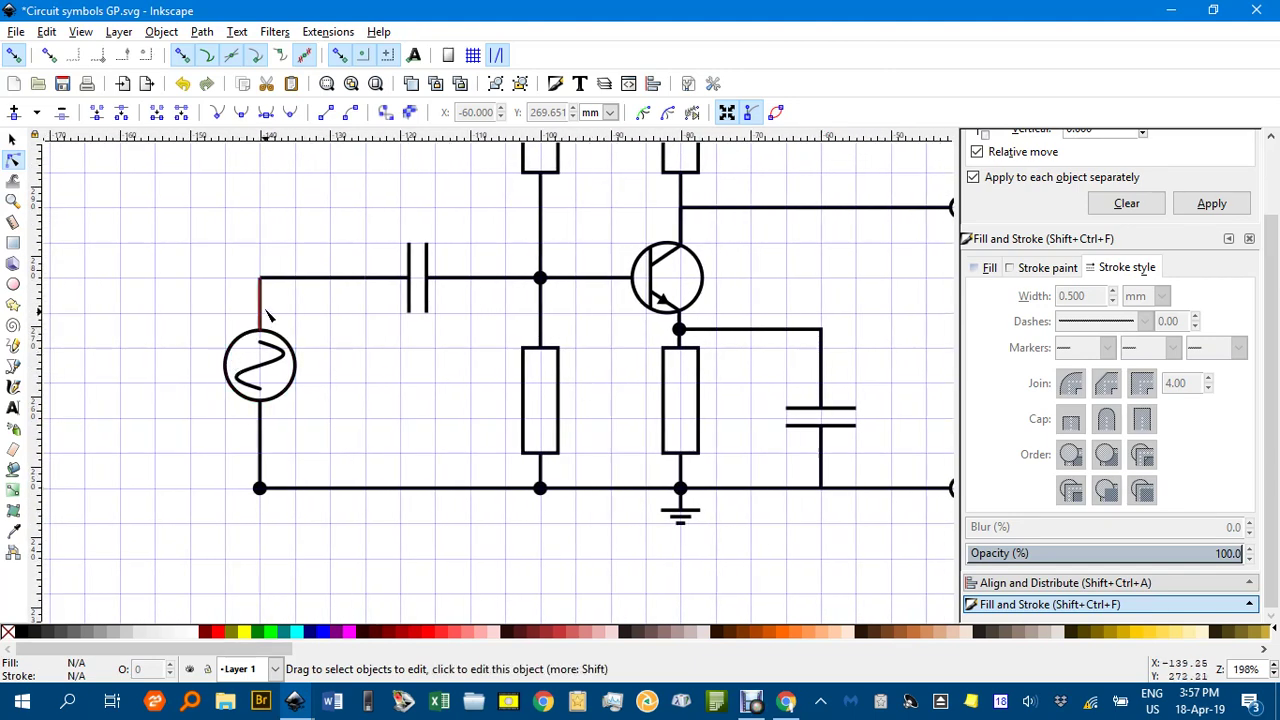
{"action": "scroll", "coordinate": [263, 280], "scroll_direction": "up", "scroll_amount": 5}
{"action": "left_click", "coordinate": [242, 285]}
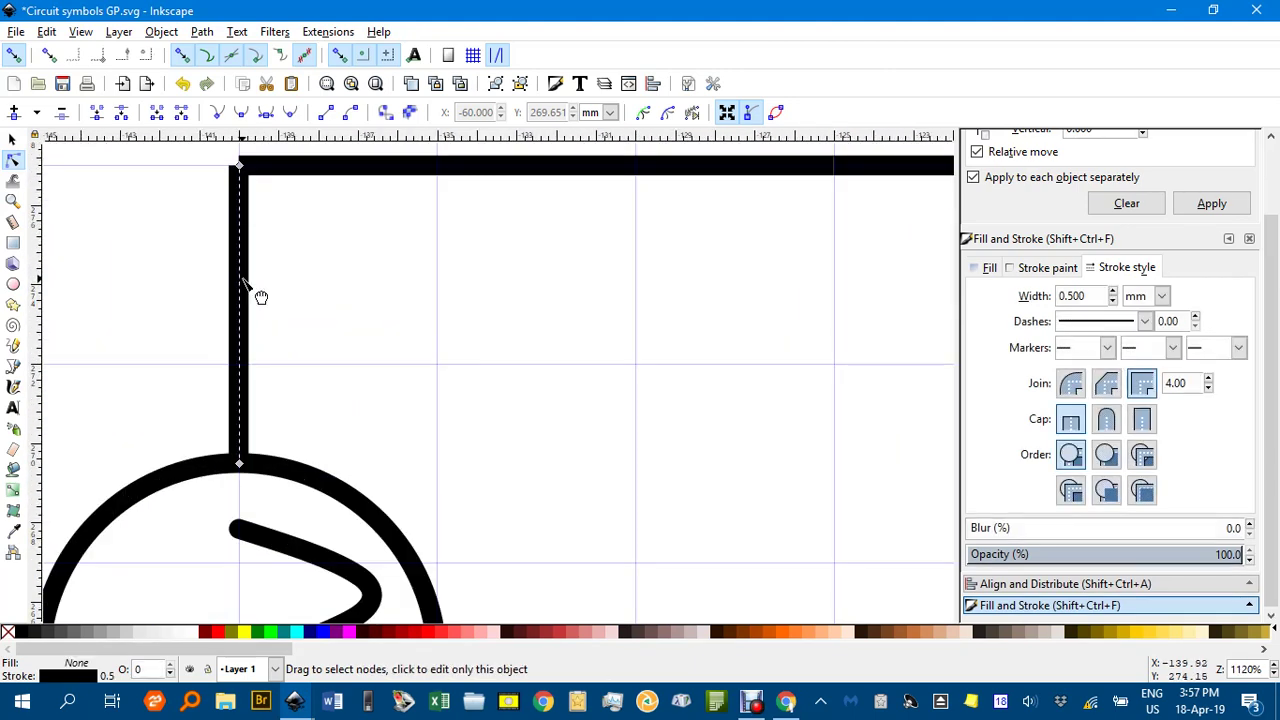
{"action": "scroll", "coordinate": [330, 340], "scroll_direction": "up", "scroll_amount": 3}
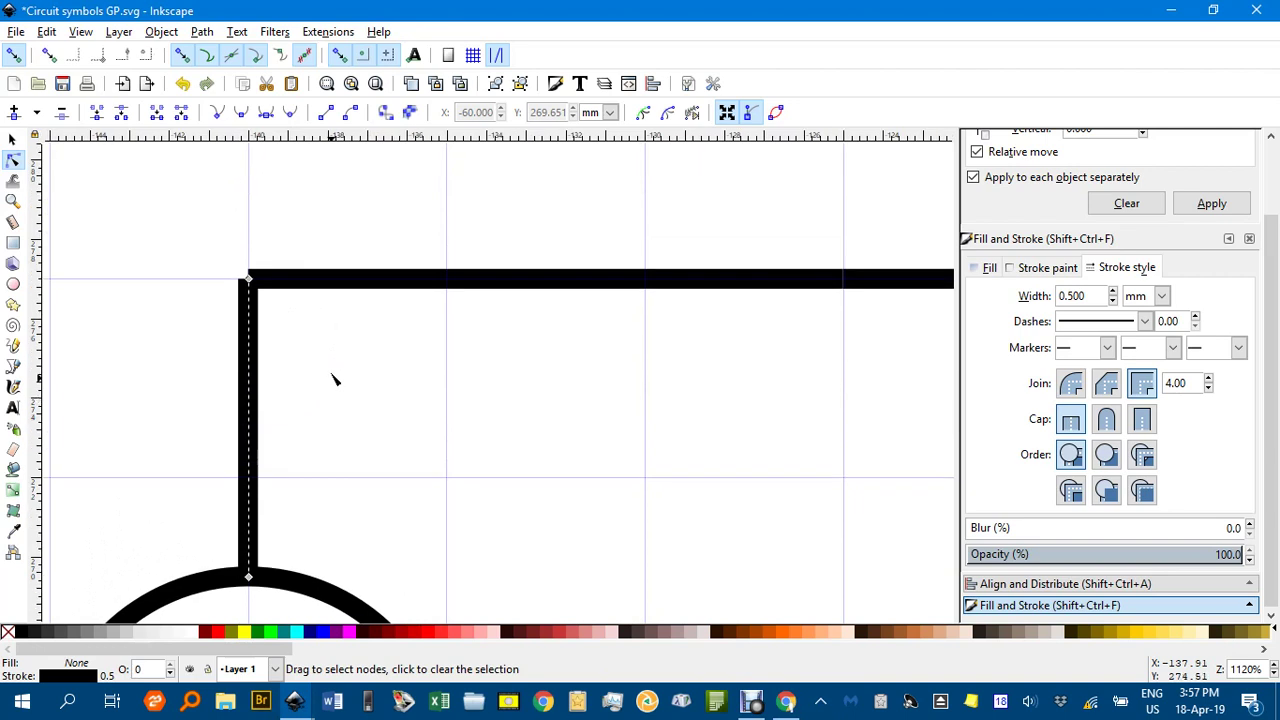
{"action": "left_click", "coordinate": [350, 284], "text": "shift"}
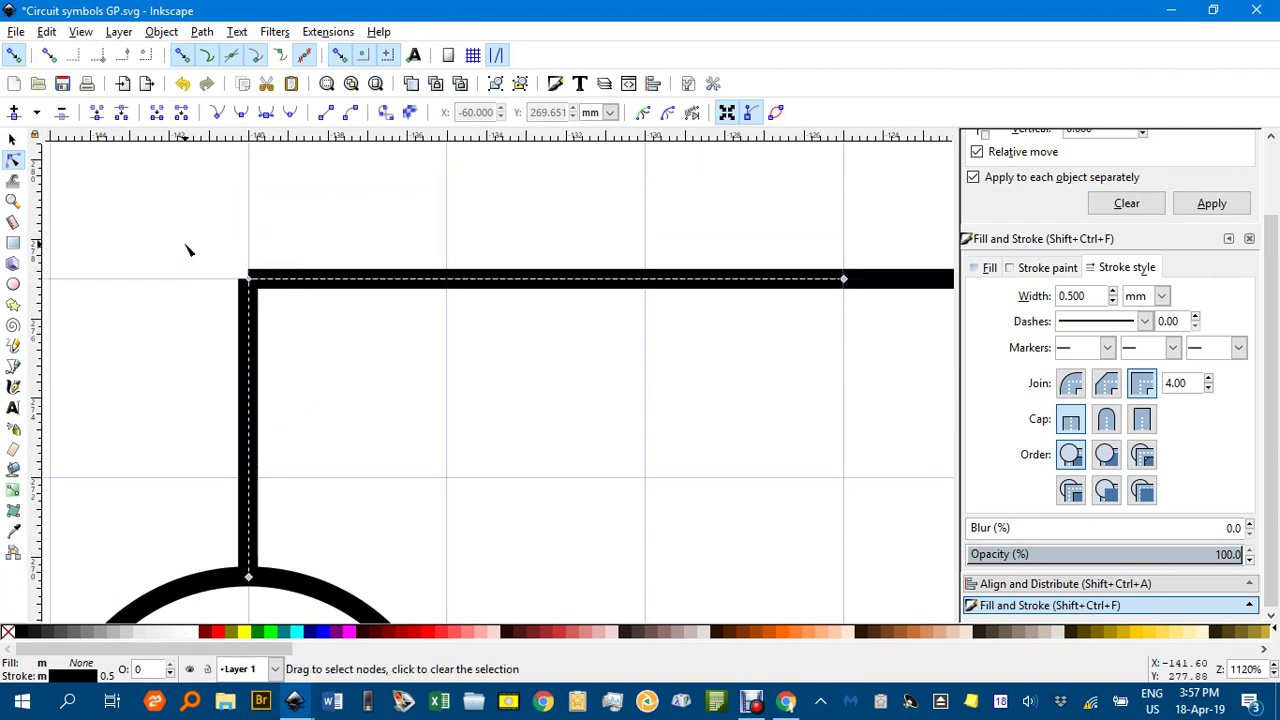
{"action": "left_click_drag", "start_coordinate": [185, 244], "coordinate": [306, 330]}
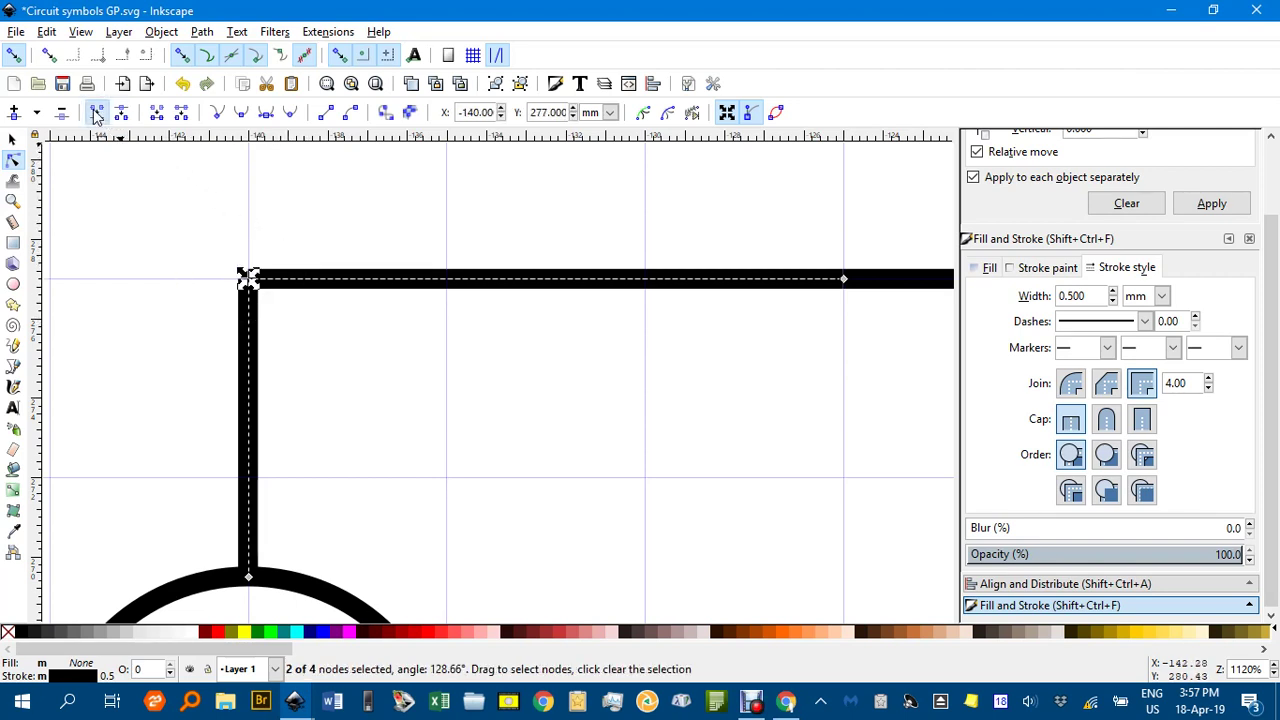
{"action": "left_click", "coordinate": [96, 114]}
{"action": "left_click", "coordinate": [12, 140]}
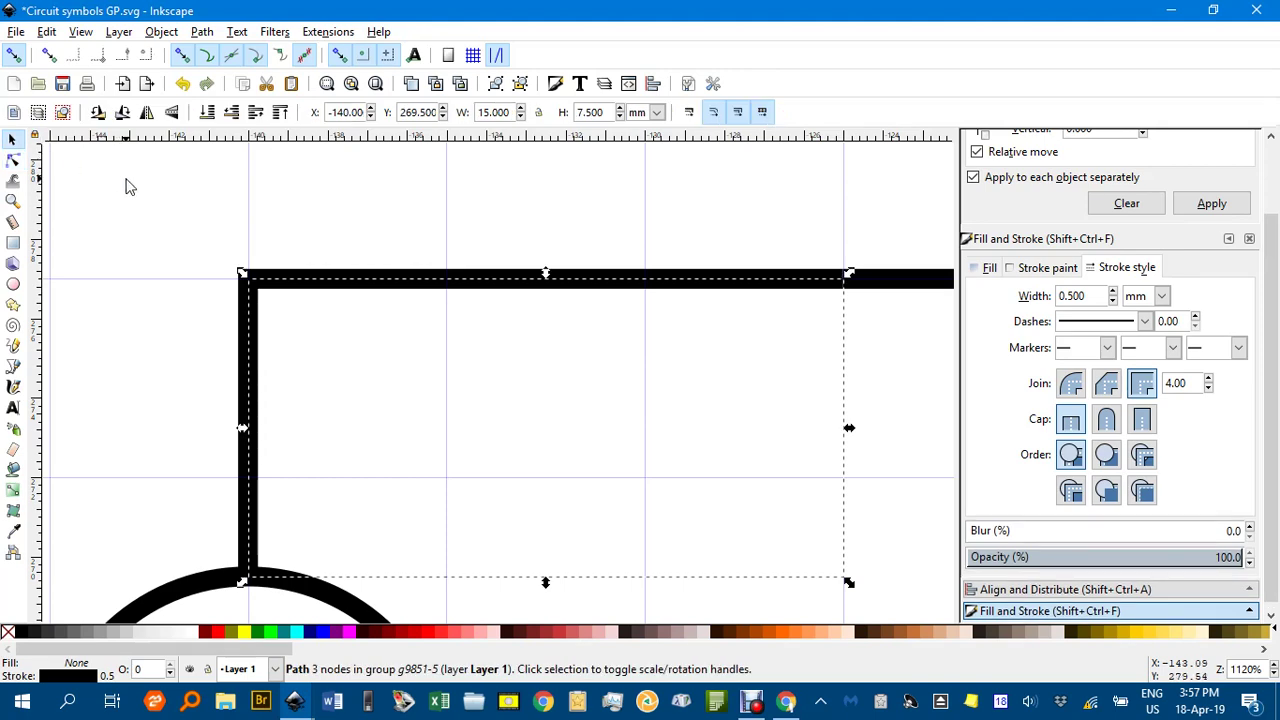
{"action": "scroll", "coordinate": [330, 230], "scroll_direction": "down", "scroll_amount": 6, "text": "ctrl"}
{"action": "scroll", "coordinate": [342, 250], "scroll_direction": "up", "scroll_amount": 3}
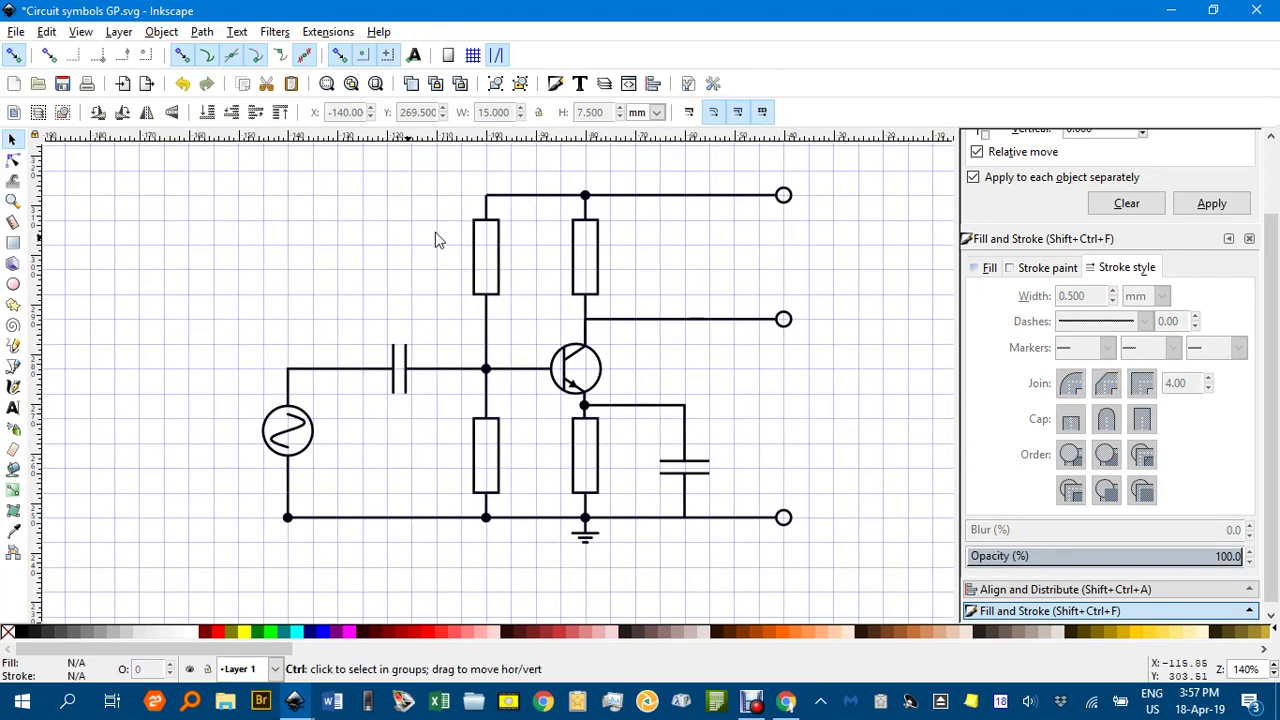
Step: Join the top rail and left bias resistor lead into one path with a clean top-left corner
{"action": "scroll", "coordinate": [490, 202], "scroll_direction": "up", "scroll_amount": 4, "text": "ctrl"}
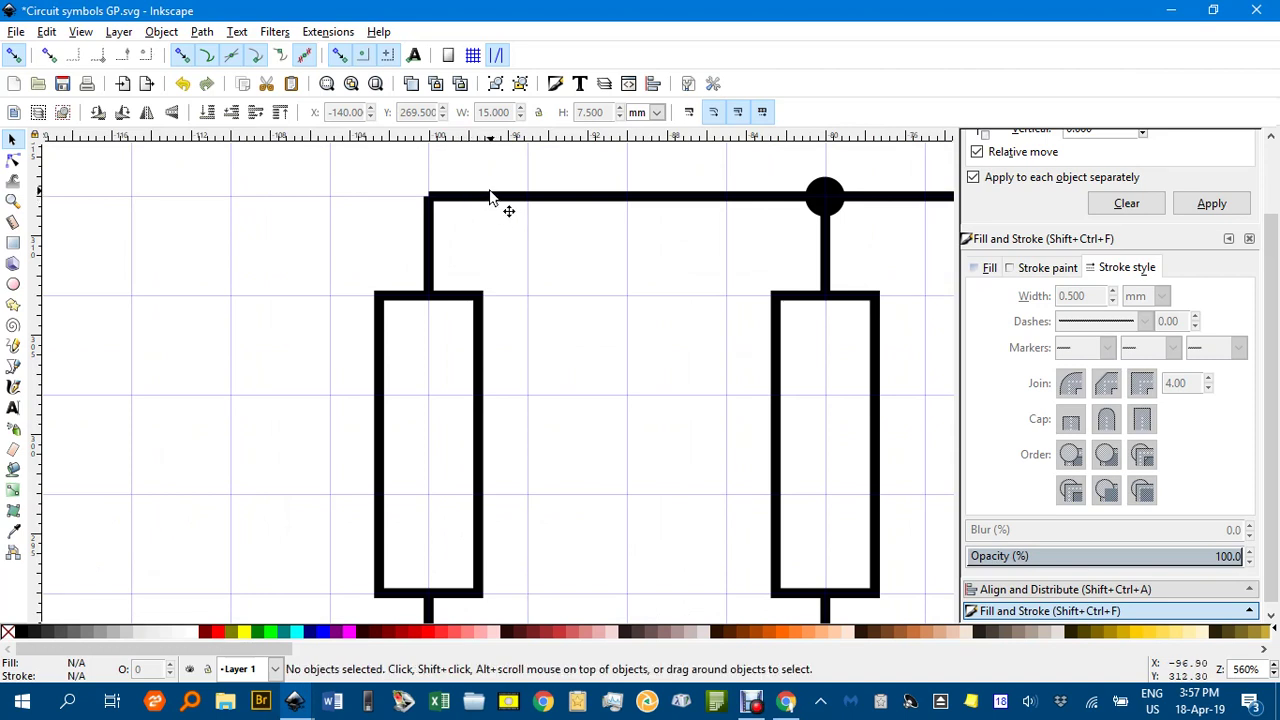
{"action": "key", "text": "n"}
{"action": "left_click", "coordinate": [491, 198]}
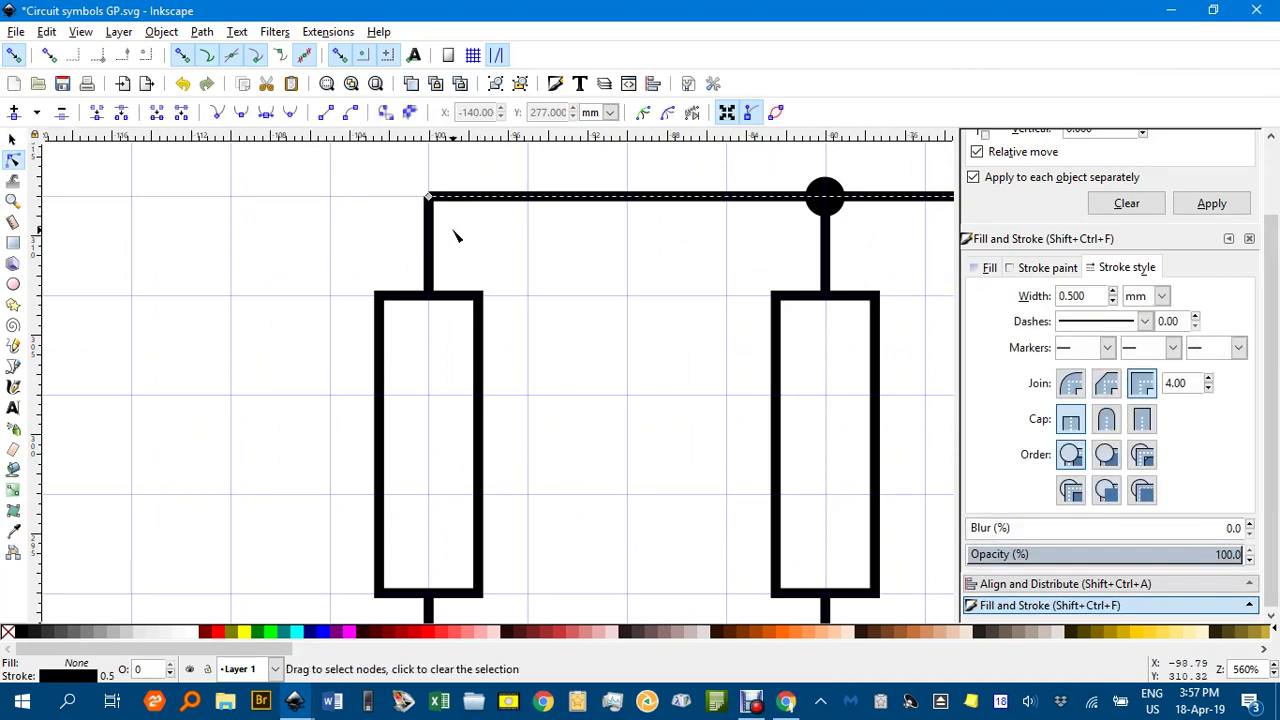
{"action": "left_click", "coordinate": [429, 252], "text": "shift"}
{"action": "left_click_drag", "start_coordinate": [426, 185], "coordinate": [470, 250]}
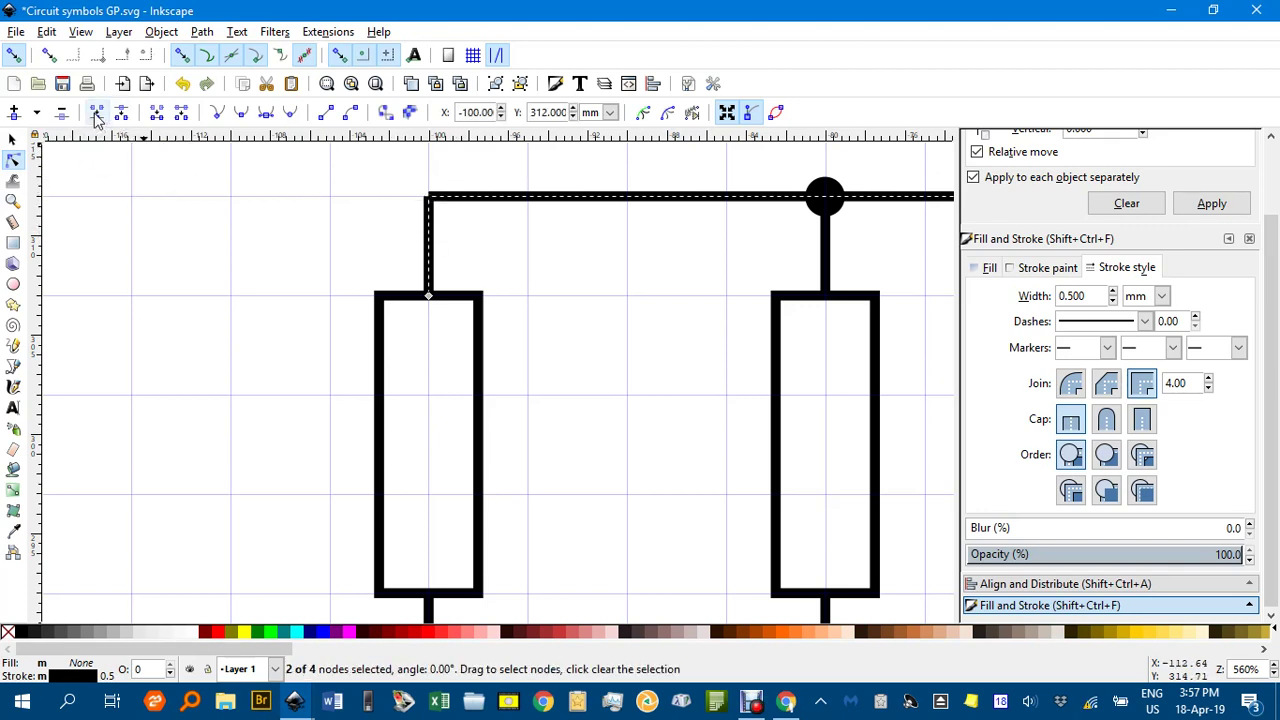
{"action": "left_click", "coordinate": [96, 116]}
{"action": "left_click", "coordinate": [13, 139]}
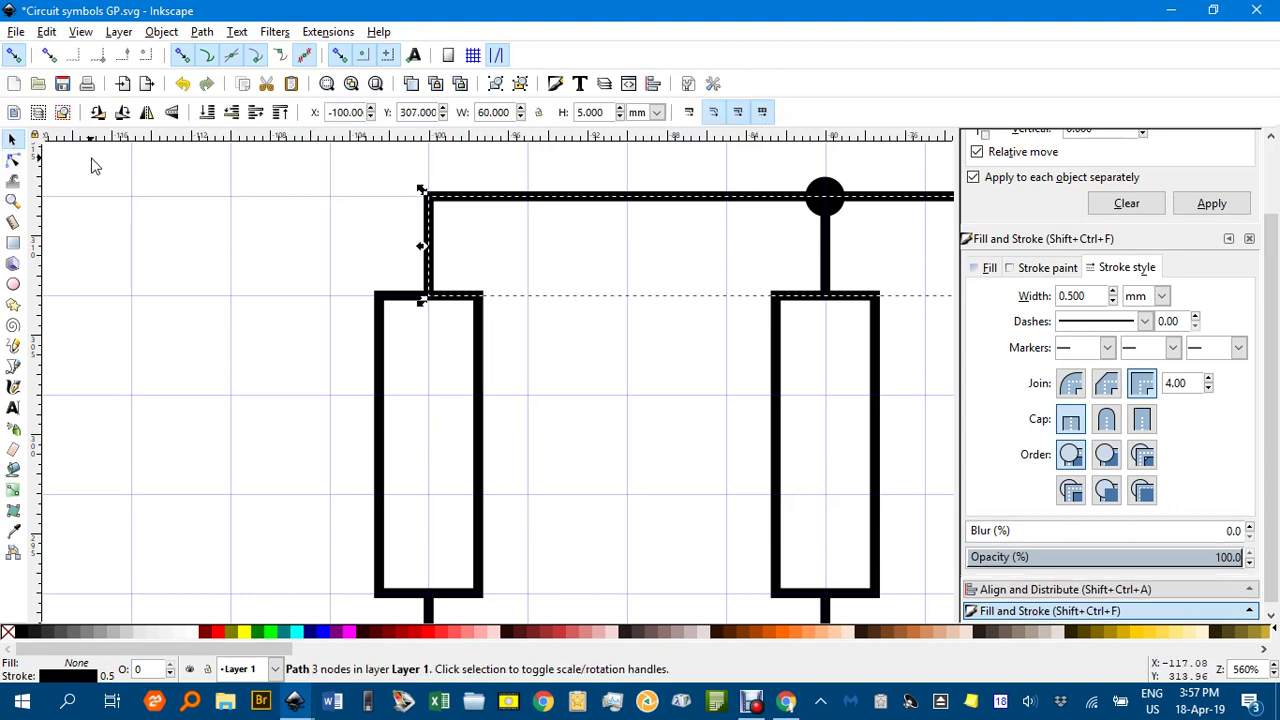
Step: Zoom out to 140% and pan left so the whole circuit and the symbol sheet's edge show
{"action": "left_click", "coordinate": [495, 292]}
{"action": "scroll", "coordinate": [571, 297], "scroll_direction": "down", "scroll_amount": 4, "text": "ctrl"}
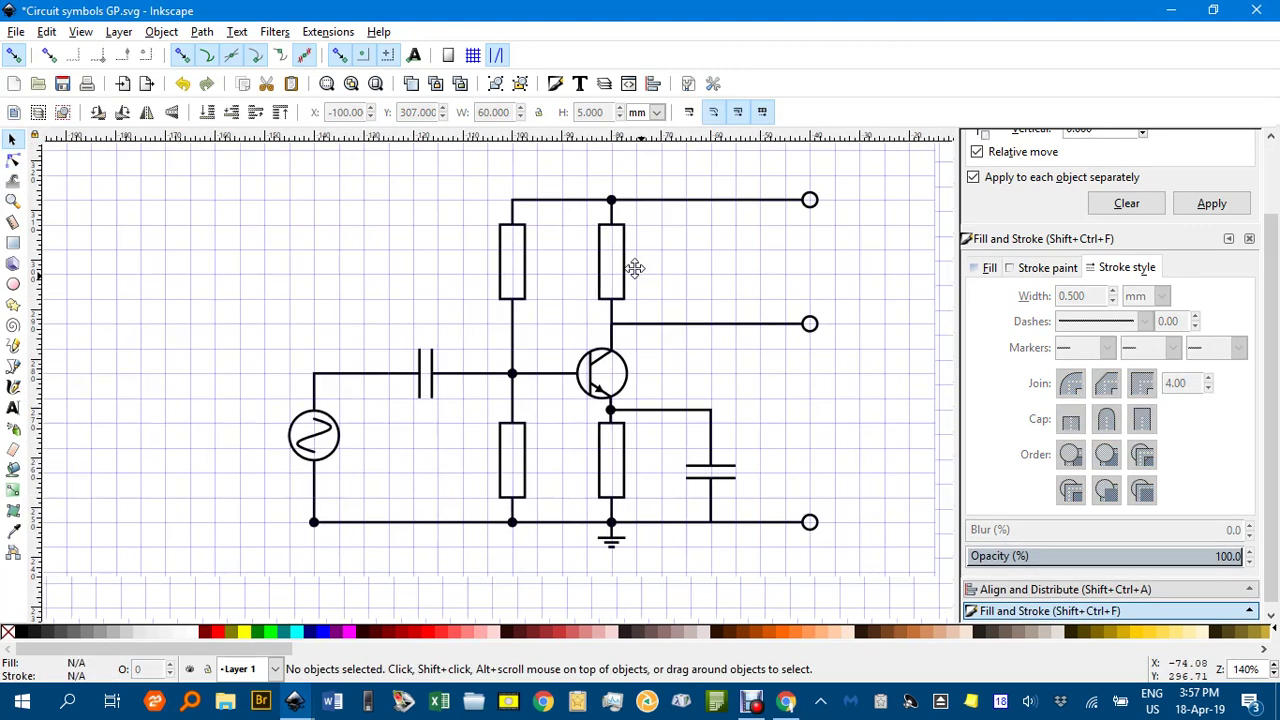
{"action": "mouse_move", "coordinate": [635, 268]}
{"action": "left_mouse_down"}
{"action": "mouse_move", "coordinate": [537, 257]}
{"action": "mouse_move", "coordinate": [535, 280]}
{"action": "left_mouse_up"}
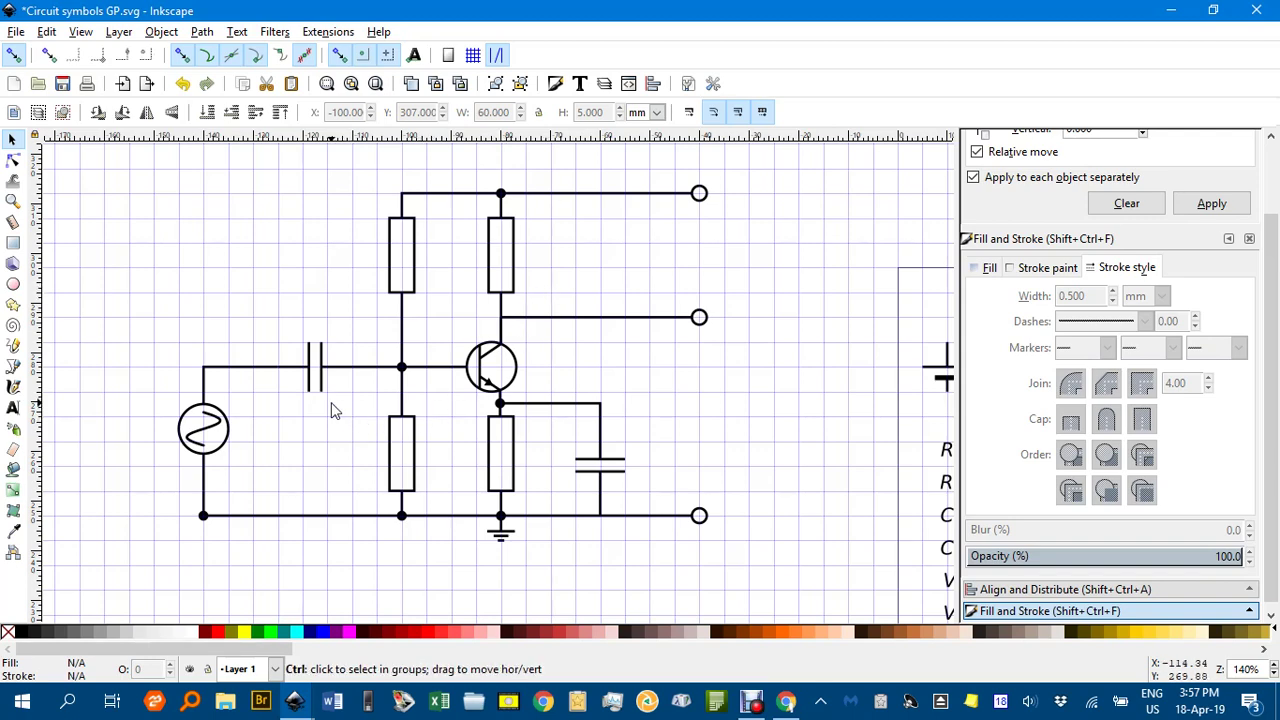
Step: Copy the V_IN label from the symbol sheet and place it just left of the AC source
{"action": "scroll", "coordinate": [330, 410], "scroll_direction": "down", "scroll_amount": 1, "text": "ctrl"}
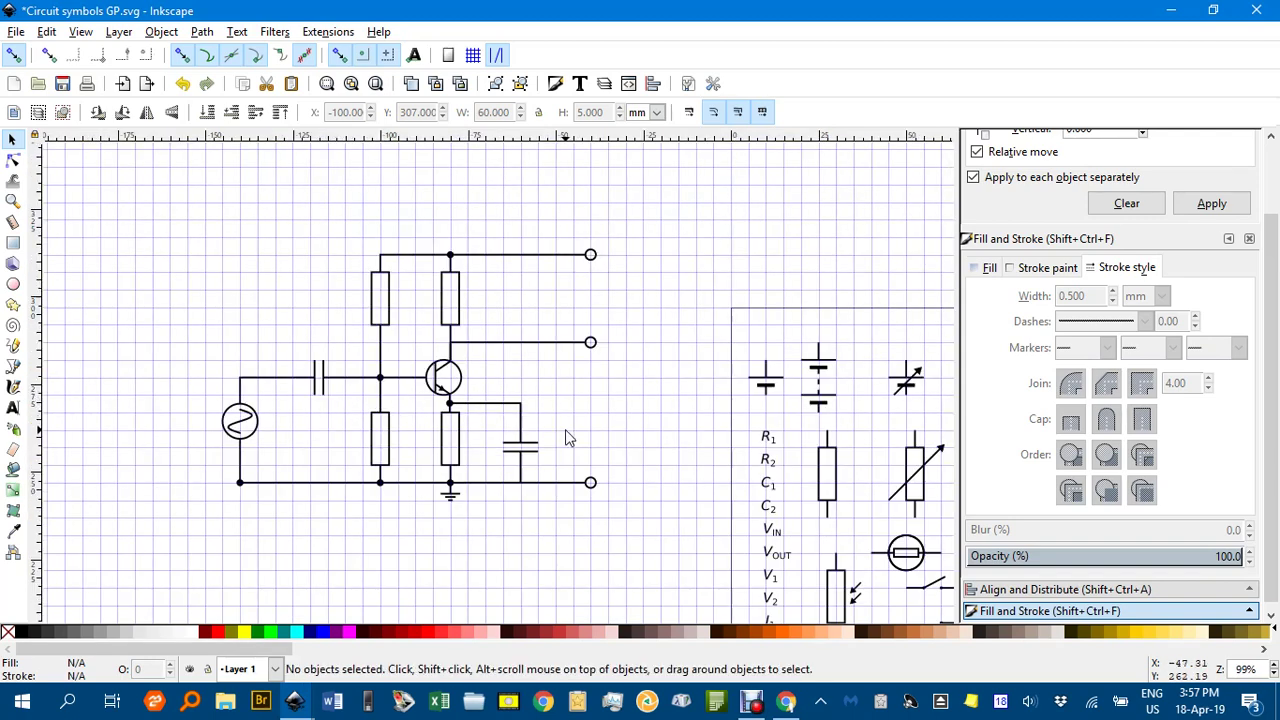
{"action": "scroll", "coordinate": [615, 450], "scroll_direction": "down", "scroll_amount": 3}
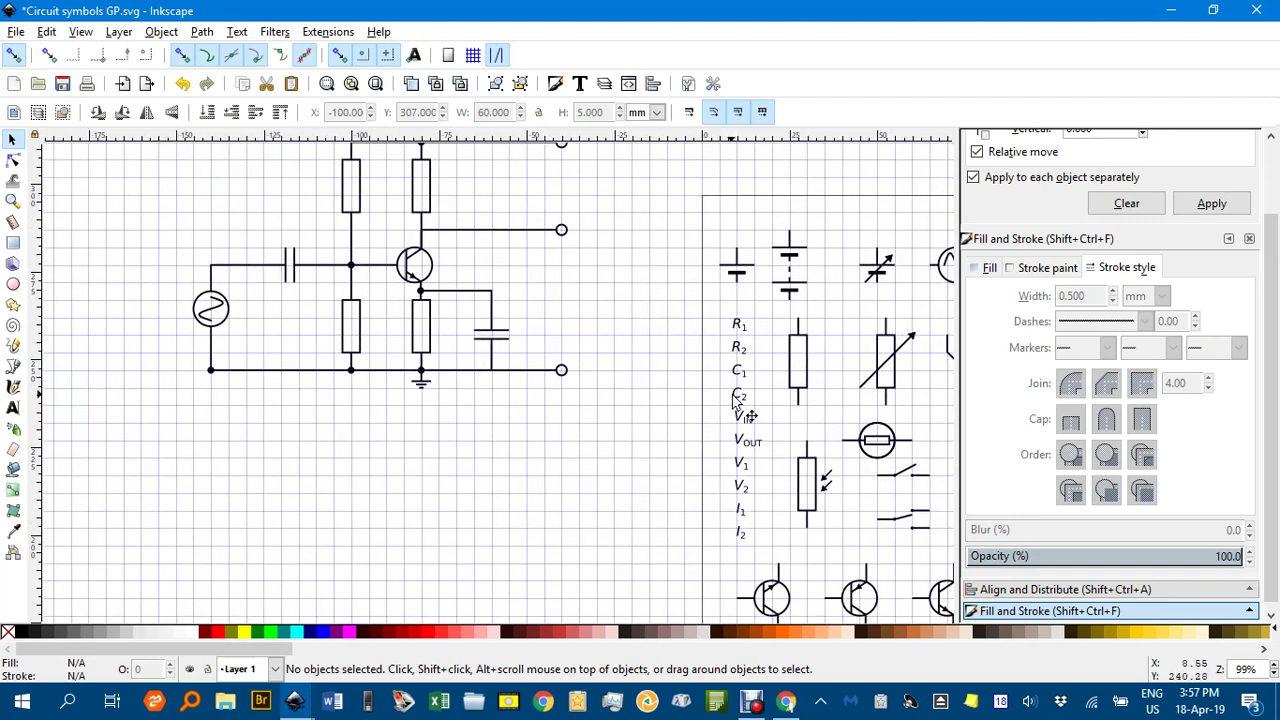
{"action": "left_click", "coordinate": [762, 436]}
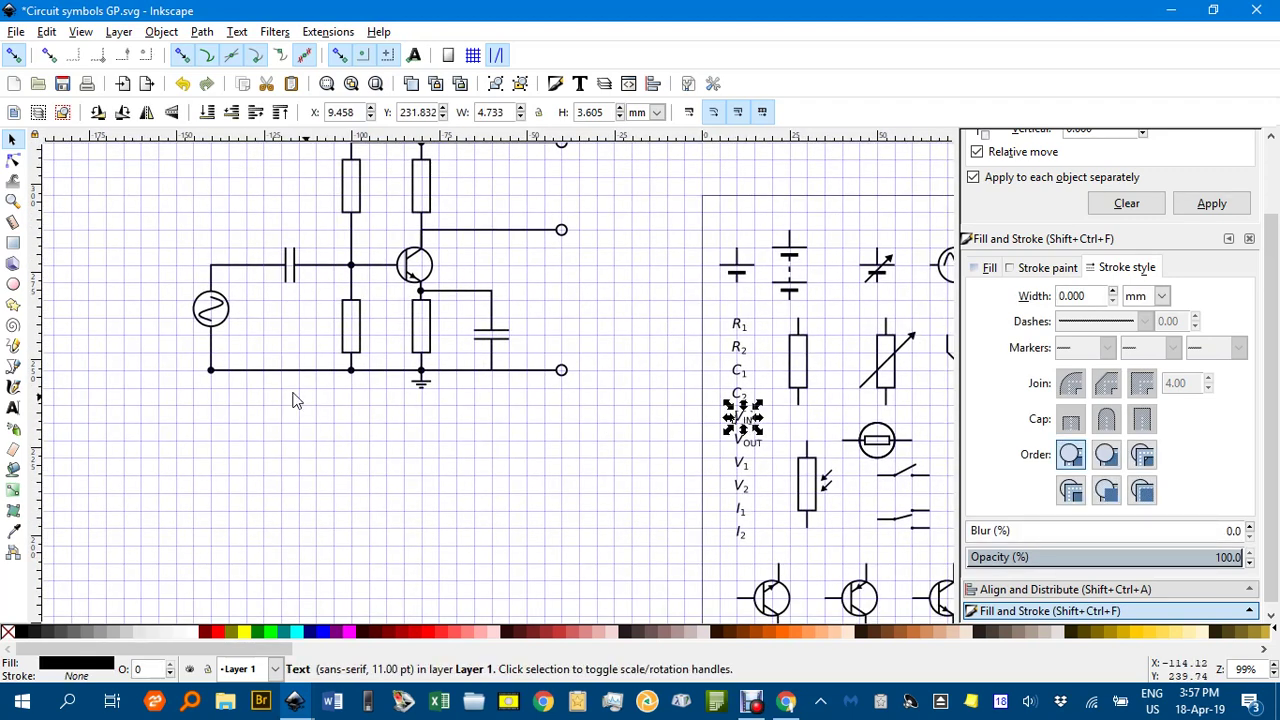
{"action": "scroll", "coordinate": [253, 361], "scroll_direction": "left", "scroll_amount": 4}
{"action": "scroll", "coordinate": [309, 311], "scroll_direction": "up", "scroll_amount": 2, "text": "ctrl"}
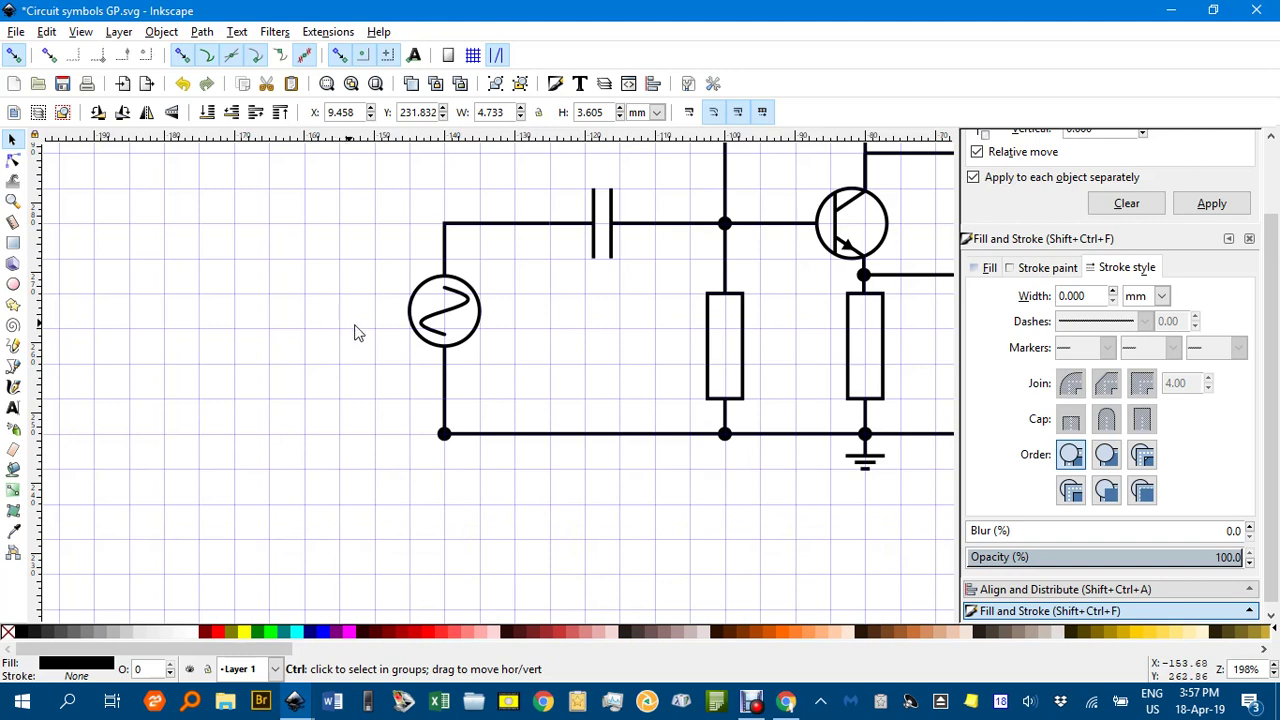
{"action": "key", "text": "ctrl+v"}
{"action": "left_click_drag", "start_coordinate": [372, 337], "coordinate": [372, 317]}
{"action": "left_click", "coordinate": [537, 350]}
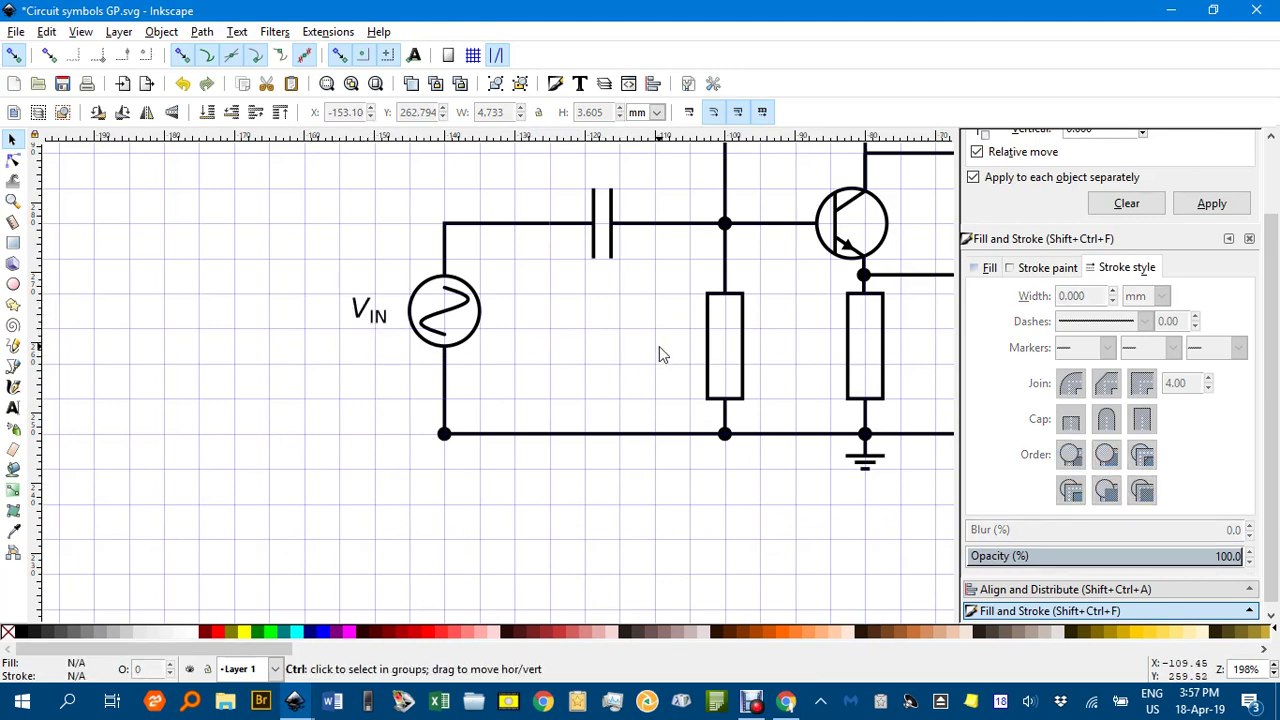
Step: Copy the R1 label from the symbol sheet into the upper left resistor
{"action": "scroll", "coordinate": [659, 346], "scroll_direction": "down", "scroll_amount": 1, "text": "ctrl"}
{"action": "scroll", "coordinate": [697, 422], "scroll_direction": "right", "scroll_amount": 4}
{"action": "scroll", "coordinate": [697, 422], "scroll_direction": "up", "scroll_amount": 1}
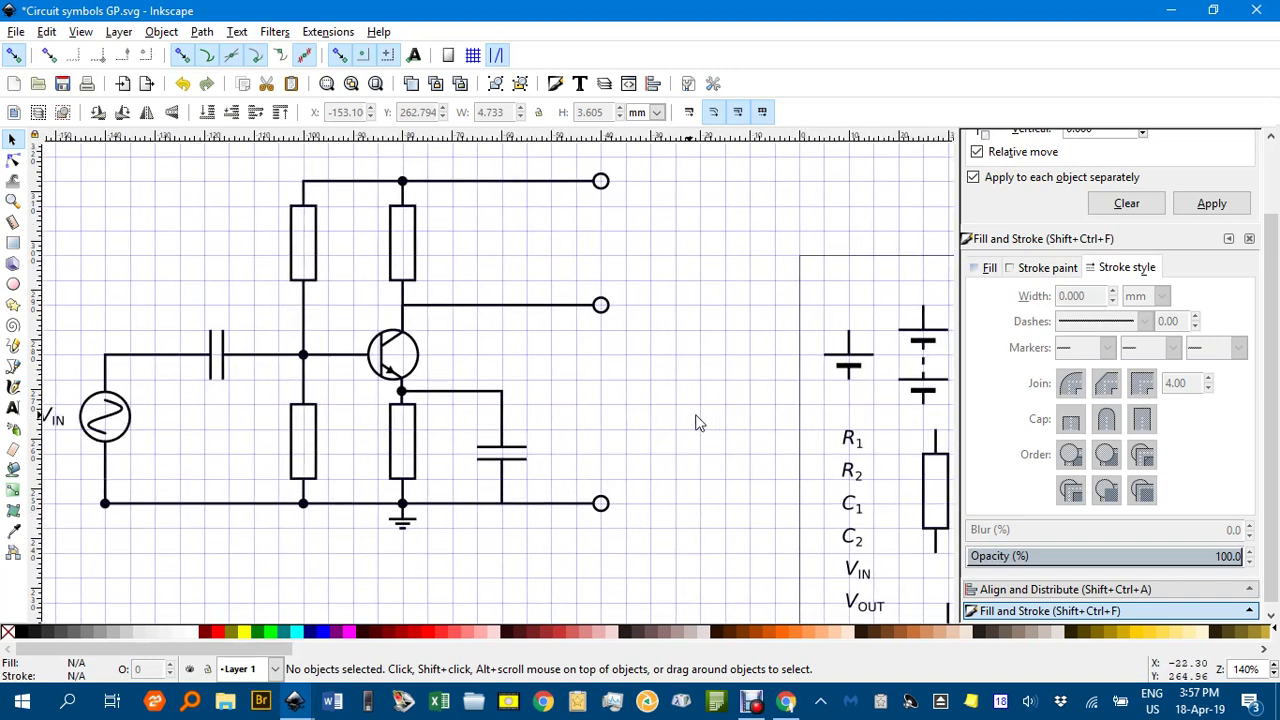
{"action": "left_click", "coordinate": [850, 443]}
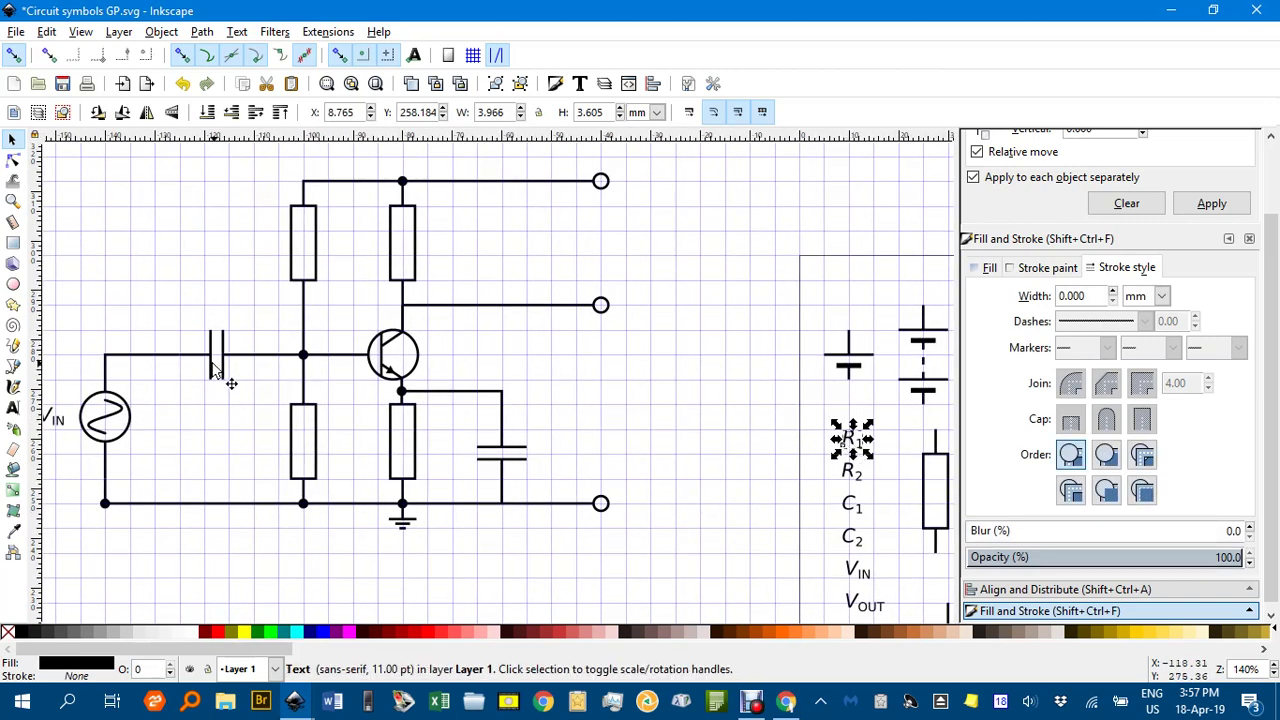
{"action": "scroll", "coordinate": [278, 258], "scroll_direction": "up", "scroll_amount": 3, "text": "ctrl"}
{"action": "key", "text": "ctrl+v"}
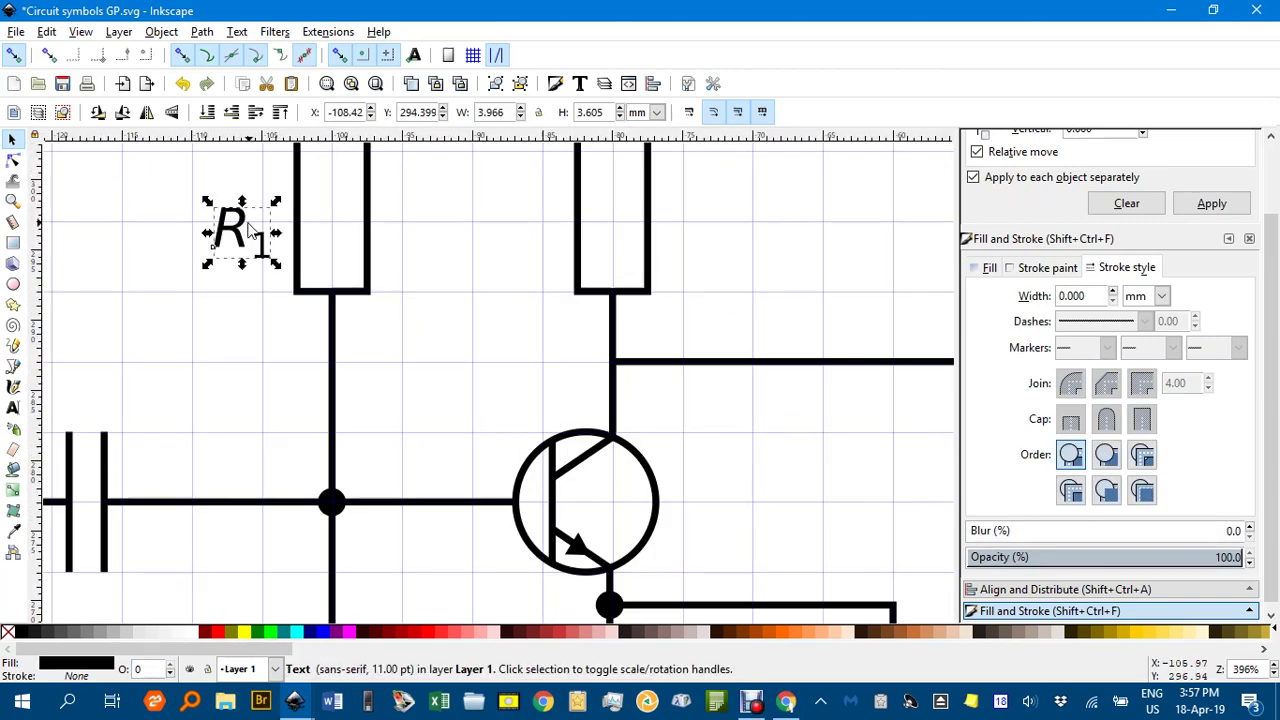
{"action": "left_click_drag", "start_coordinate": [250, 232], "coordinate": [410, 257]}
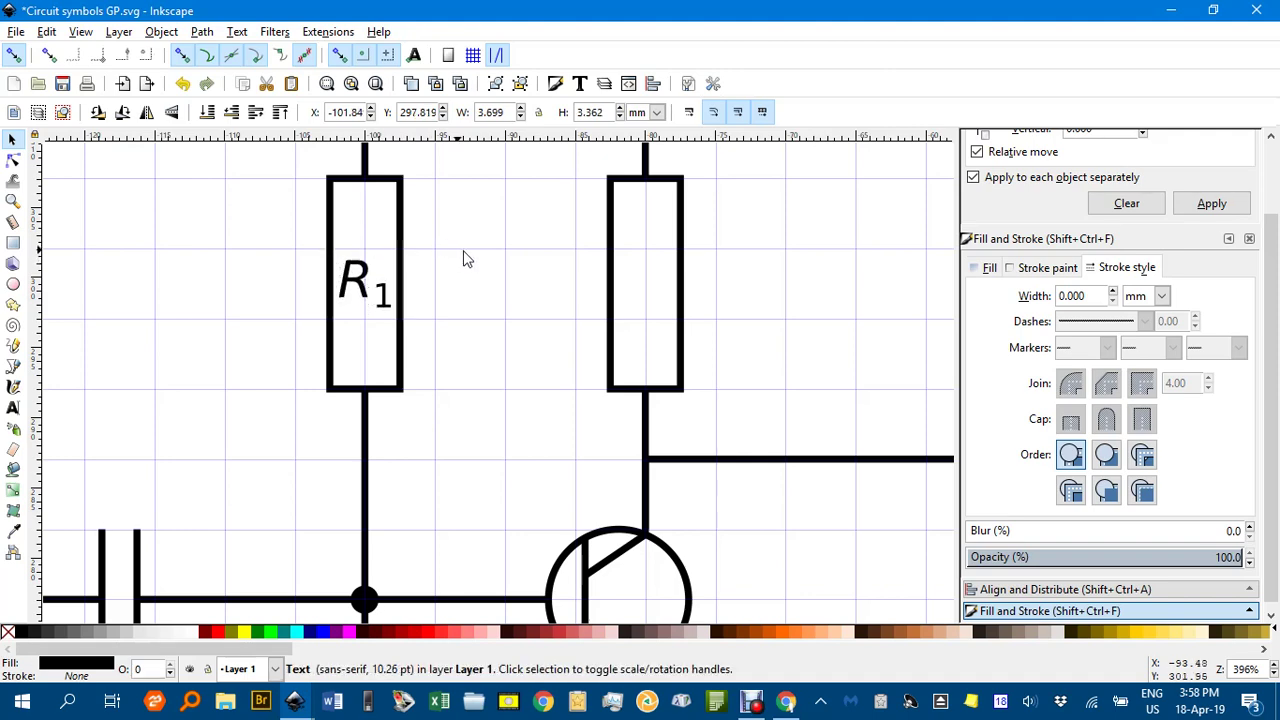
Step: Duplicate the R1 label and move the copy straight down into the lower left resistor
{"action": "scroll", "coordinate": [463, 259], "scroll_direction": "down", "scroll_amount": 2}
{"action": "left_click", "coordinate": [450, 298]}
{"action": "left_click", "coordinate": [414, 283]}
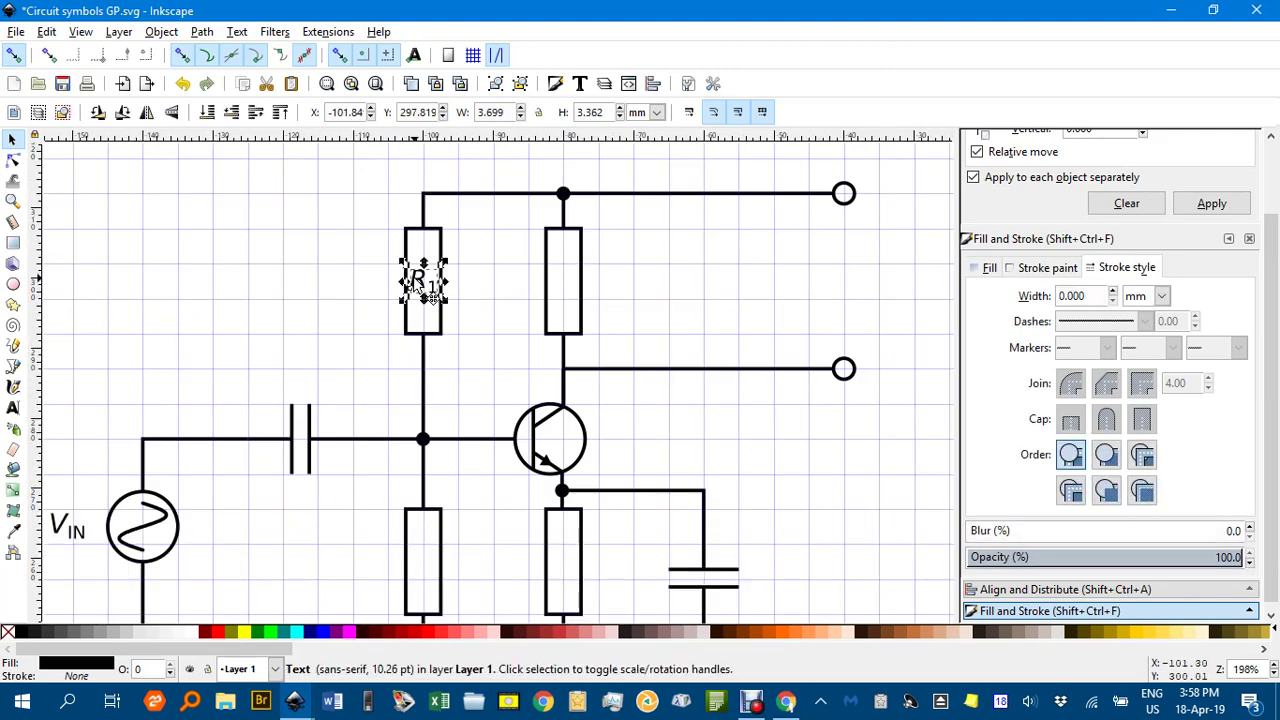
{"action": "left_click_drag", "start_coordinate": [420, 282], "coordinate": [441, 527]}
{"action": "key", "text": "ctrl+z"}
{"action": "key", "text": "ctrl+d"}
{"action": "left_click_drag", "start_coordinate": [423, 286], "coordinate": [450, 568]}
{"action": "scroll", "coordinate": [457, 528], "scroll_direction": "down", "scroll_amount": 5}
{"action": "scroll", "coordinate": [447, 383], "scroll_direction": "up", "scroll_amount": 3, "text": "ctrl"}
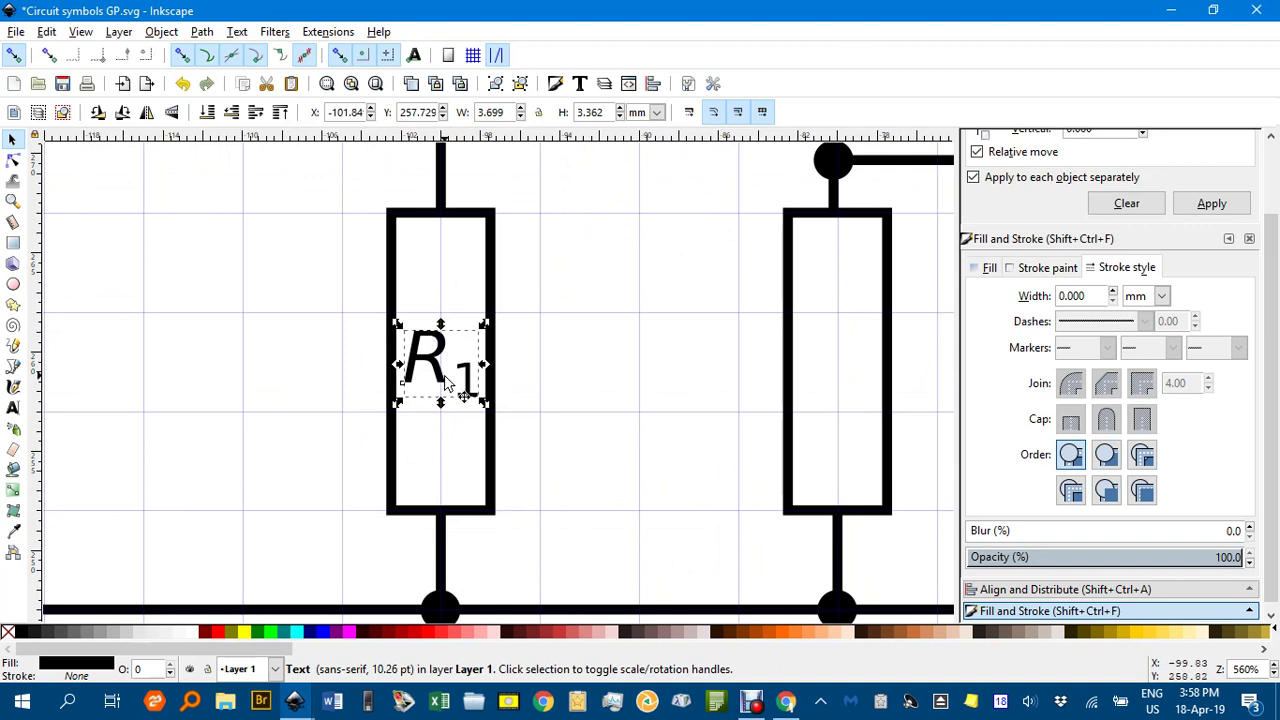
Step: Change the lower label's subscript from 1 to 2 so it reads R2
{"action": "double_click", "coordinate": [449, 378]}
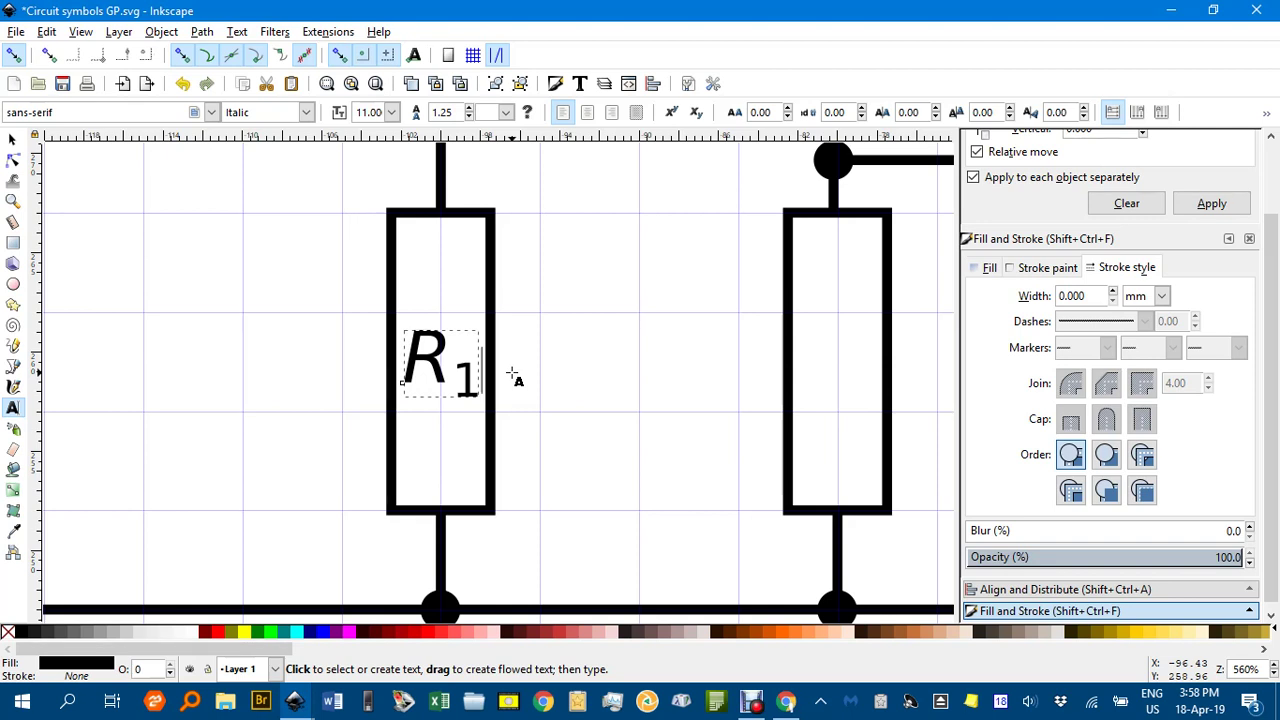
{"action": "type", "text": "2"}
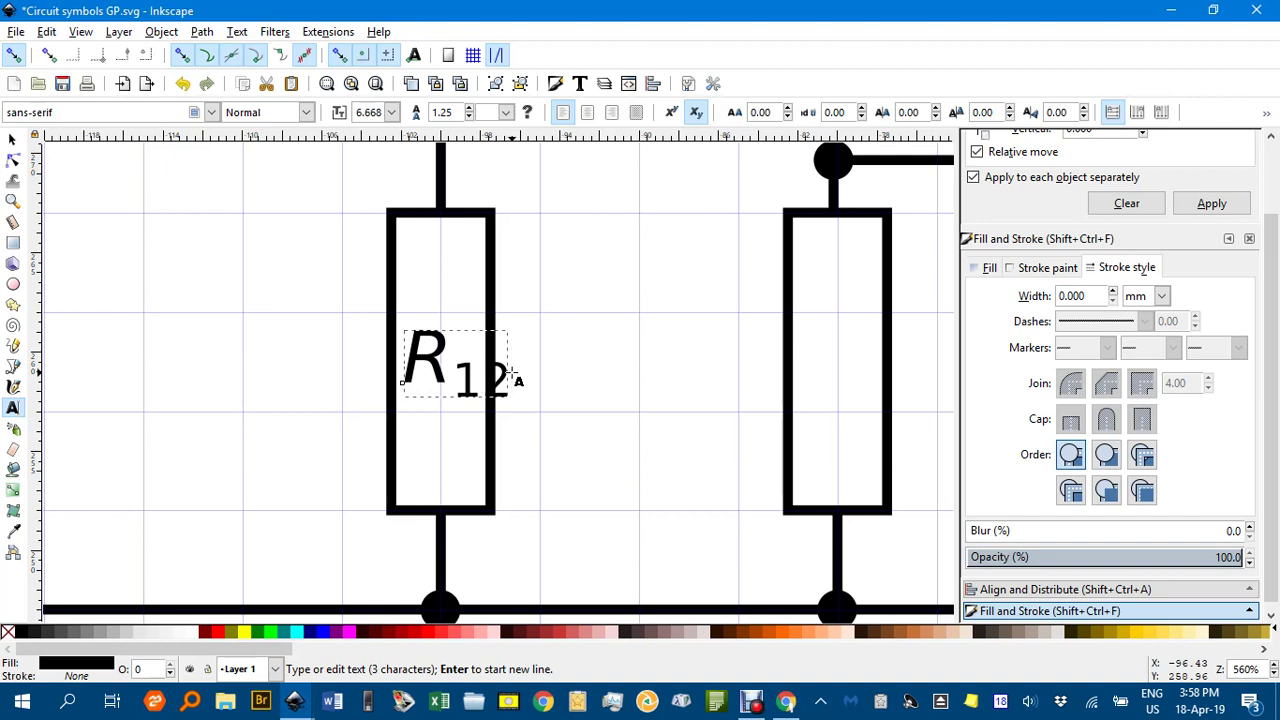
{"action": "key", "text": "Left"}
{"action": "key", "text": "BackSpace"}
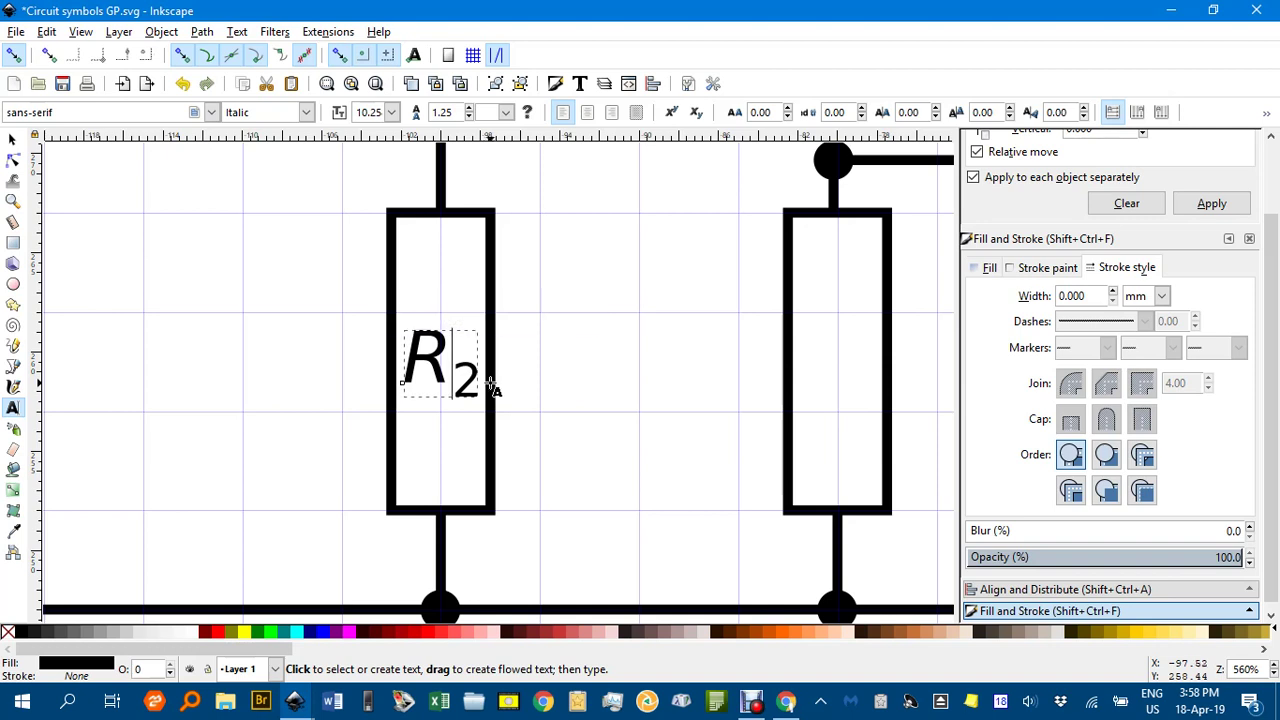
{"action": "key", "text": "ctrl+z"}
{"action": "key", "text": "ctrl+z"}
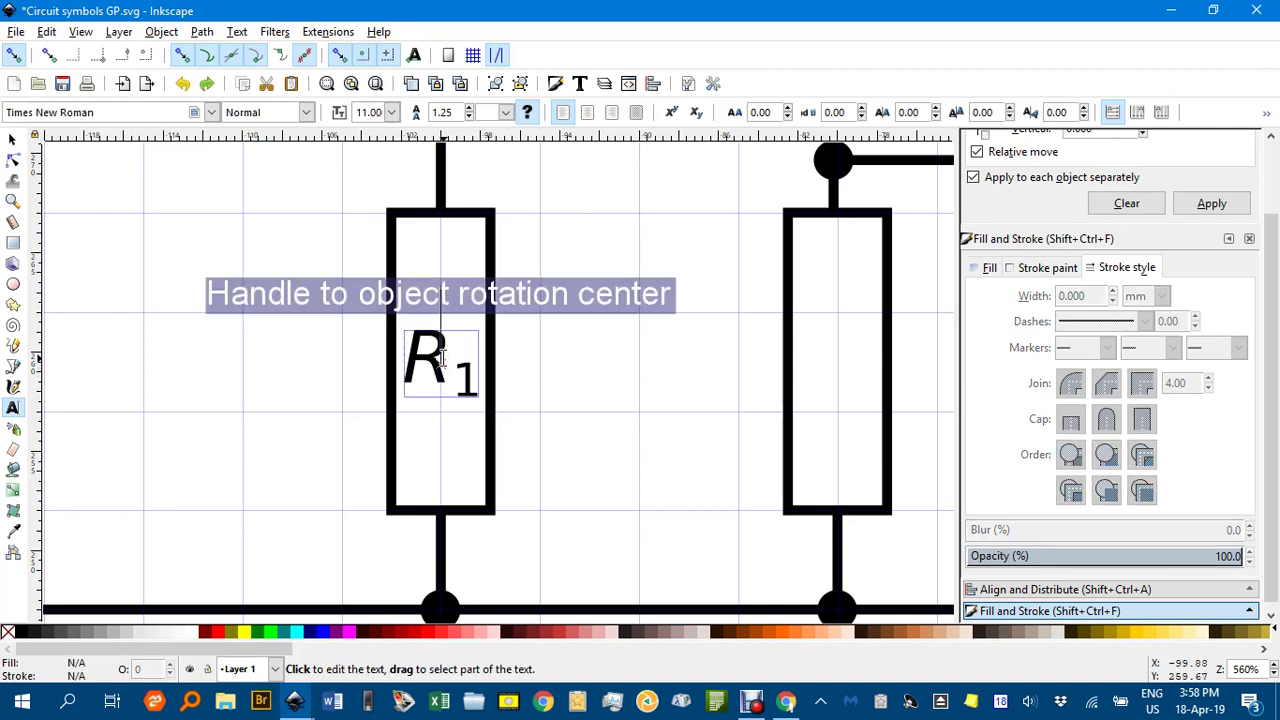
{"action": "left_click", "coordinate": [443, 357]}
{"action": "type", "text": "2"}
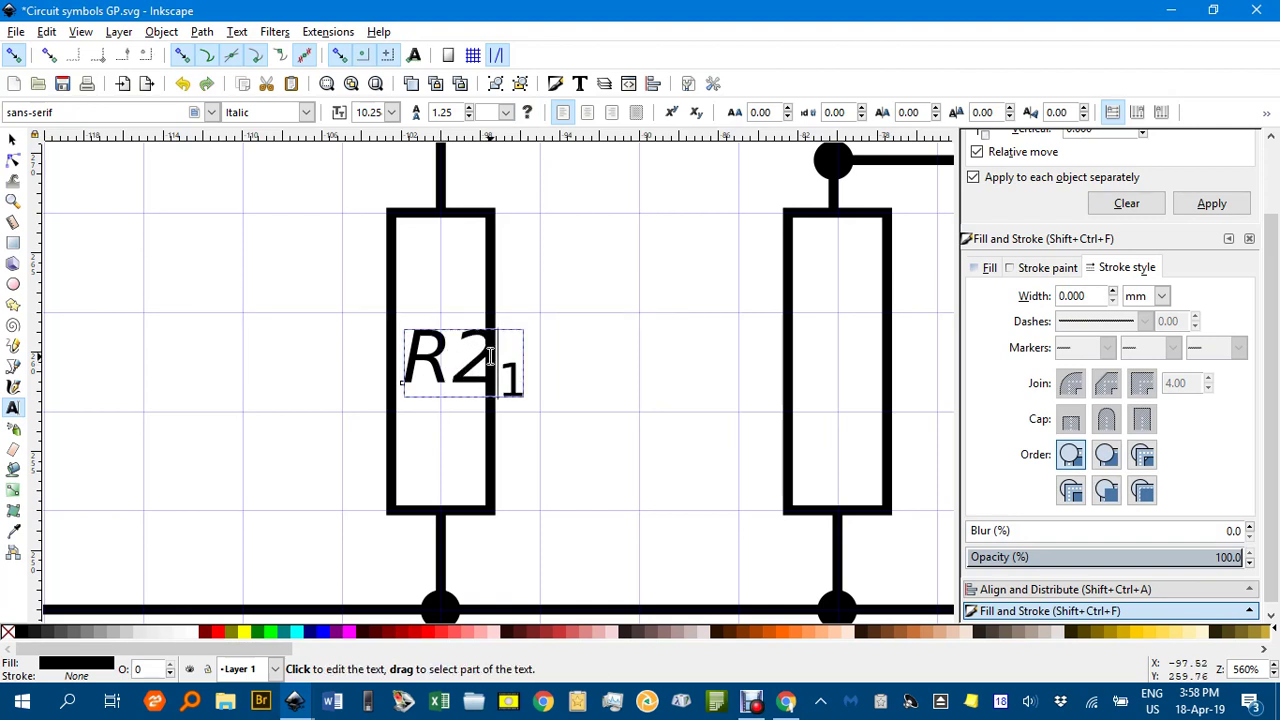
{"action": "key", "text": "BackSpace"}
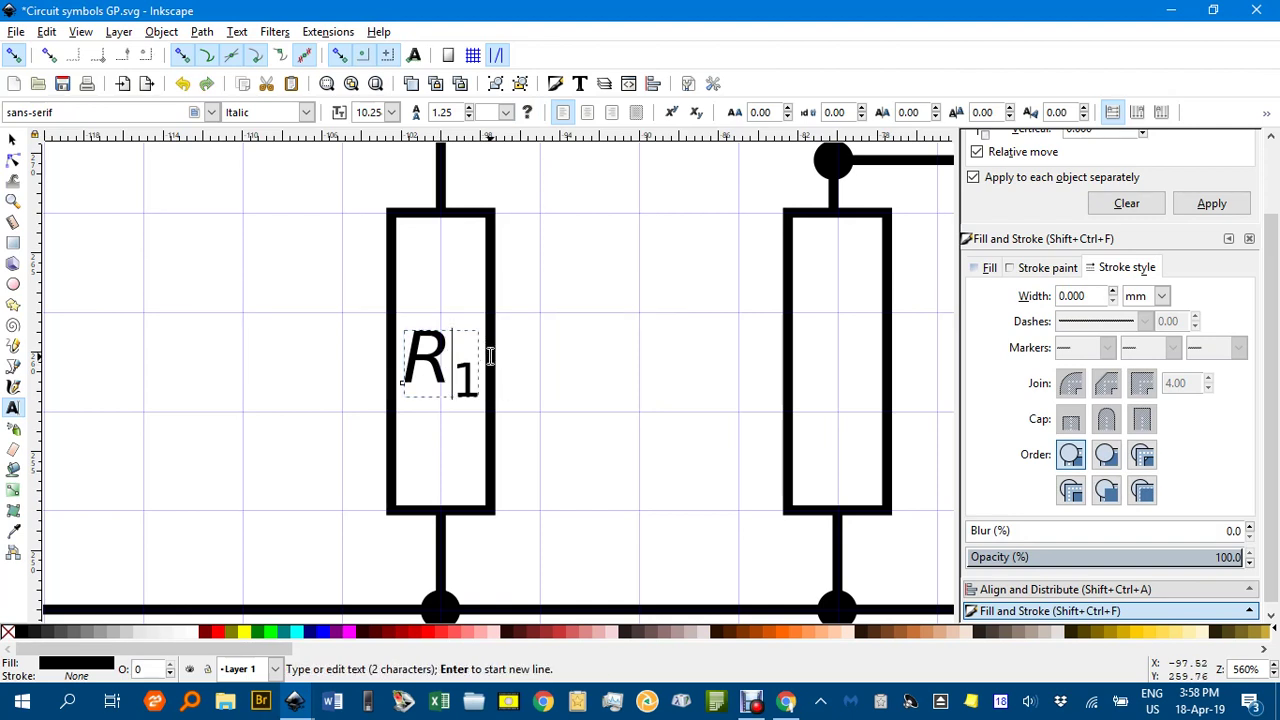
{"action": "key", "text": "Right"}
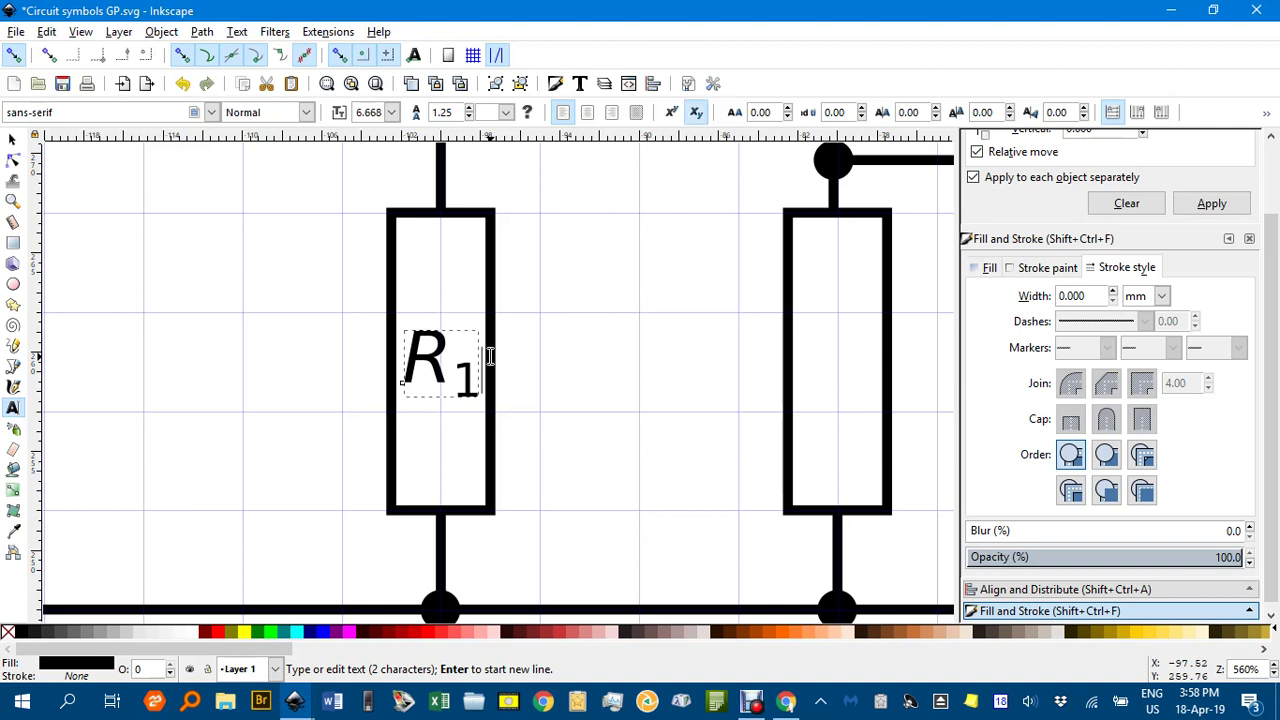
{"action": "type", "text": "2"}
{"action": "key", "text": "BackSpace"}
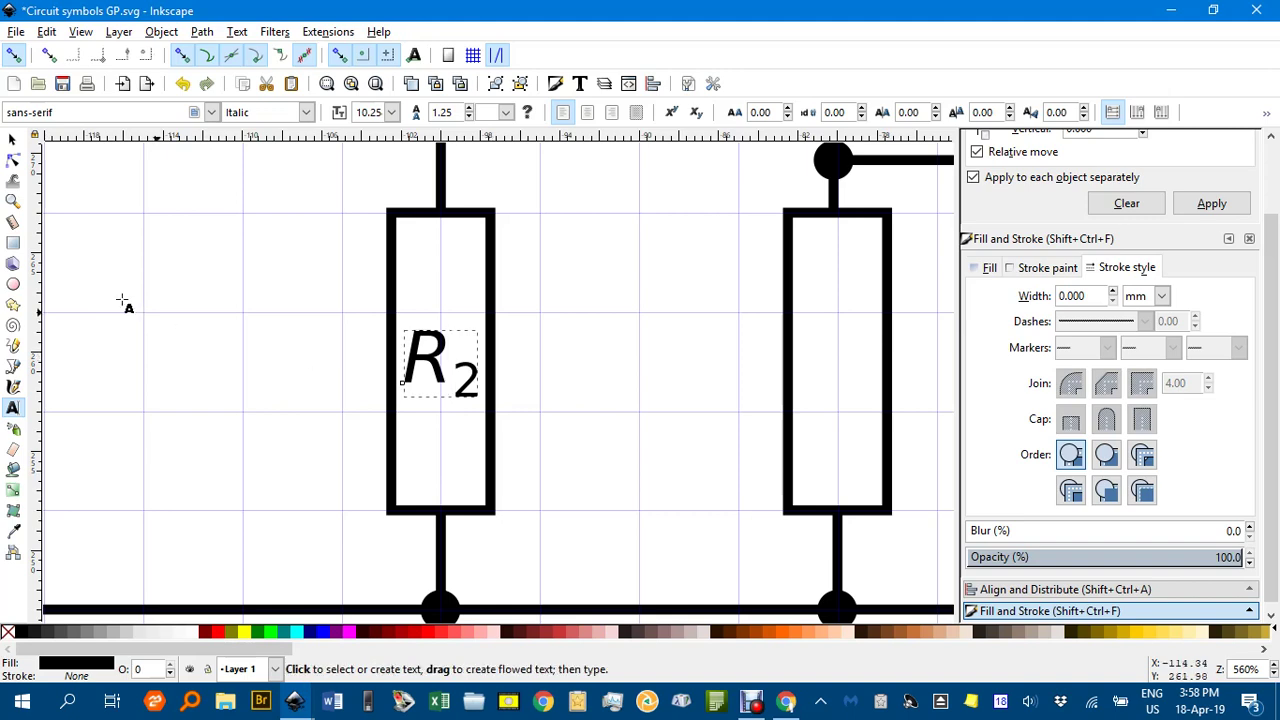
{"action": "left_click", "coordinate": [12, 139]}
{"action": "left_click", "coordinate": [500, 294]}
Step: Pan over to the symbol sheet and pick the dashed double-headed arrow
{"action": "scroll", "coordinate": [537, 300], "scroll_direction": "down", "scroll_amount": 4}
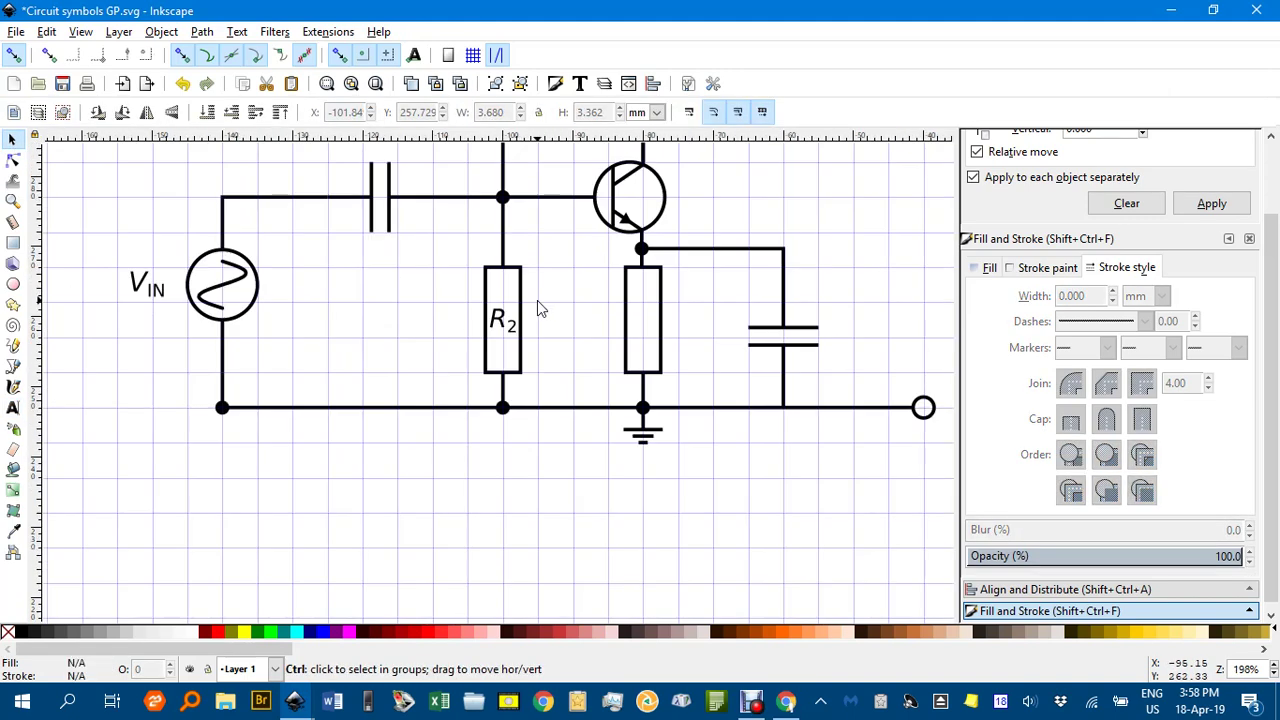
{"action": "scroll", "coordinate": [536, 342], "scroll_direction": "up", "scroll_amount": 1}
{"action": "scroll", "coordinate": [536, 342], "scroll_direction": "right", "scroll_amount": 2}
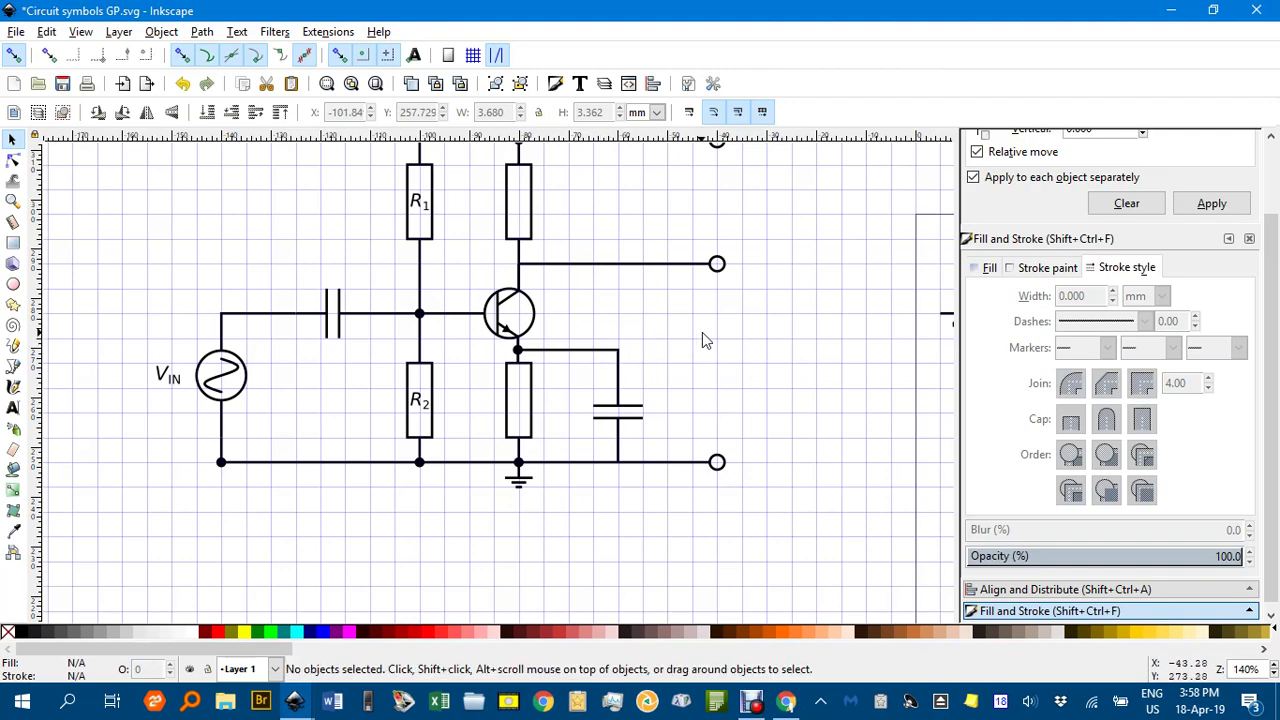
{"action": "scroll", "coordinate": [743, 338], "scroll_direction": "up", "scroll_amount": 1}
{"action": "scroll", "coordinate": [594, 406], "scroll_direction": "right", "scroll_amount": 5}
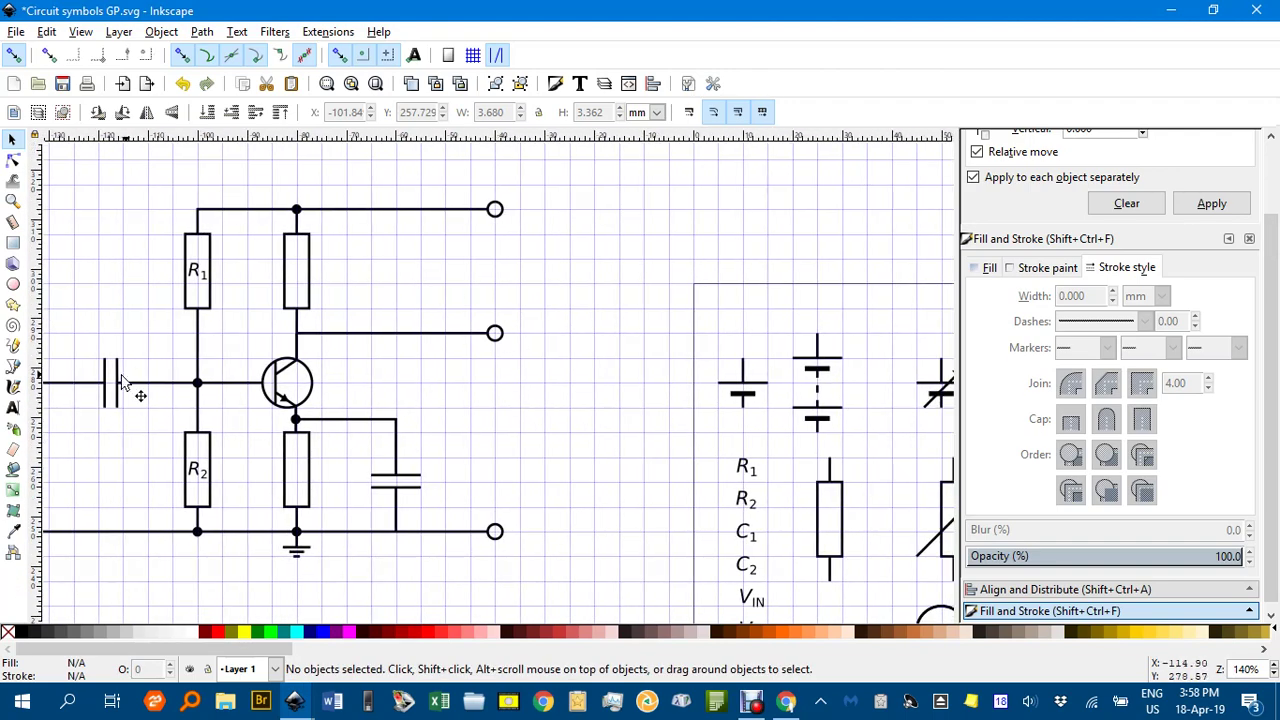
{"action": "left_click_drag", "start_coordinate": [694, 449], "coordinate": [151, 311]}
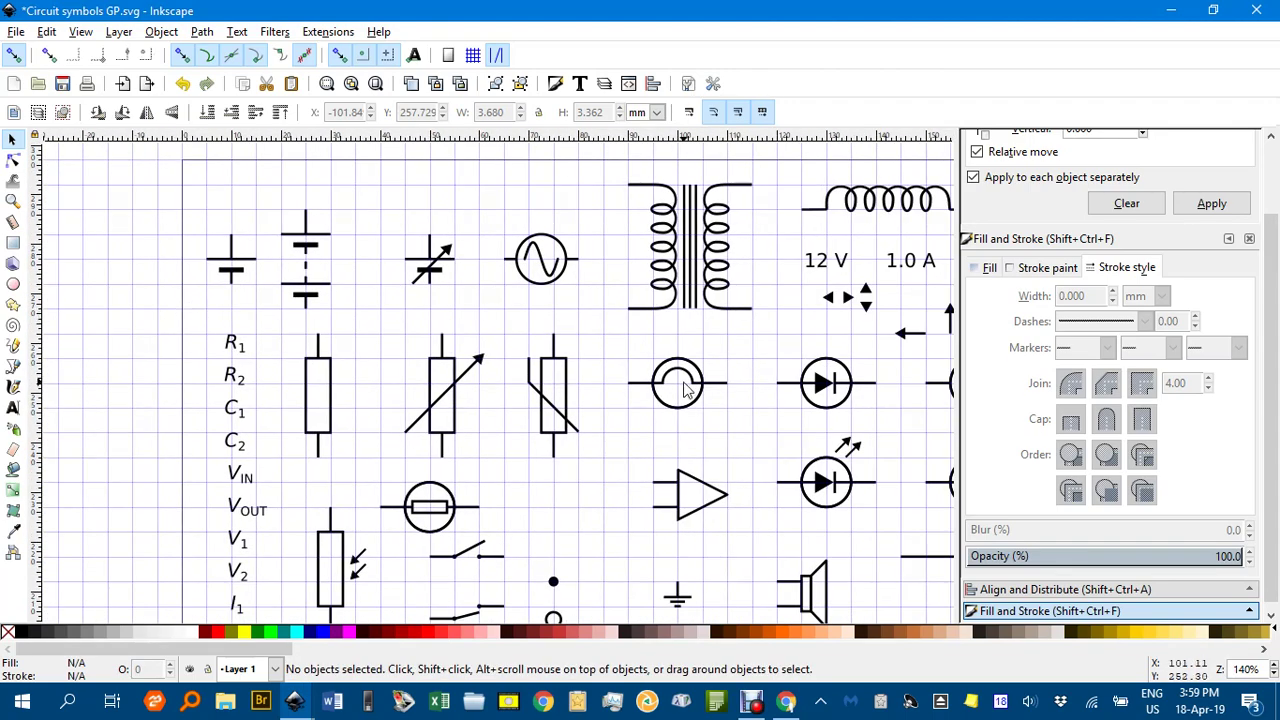
{"action": "left_click_drag", "start_coordinate": [689, 390], "coordinate": [254, 260]}
{"action": "left_click", "coordinate": [628, 455]}
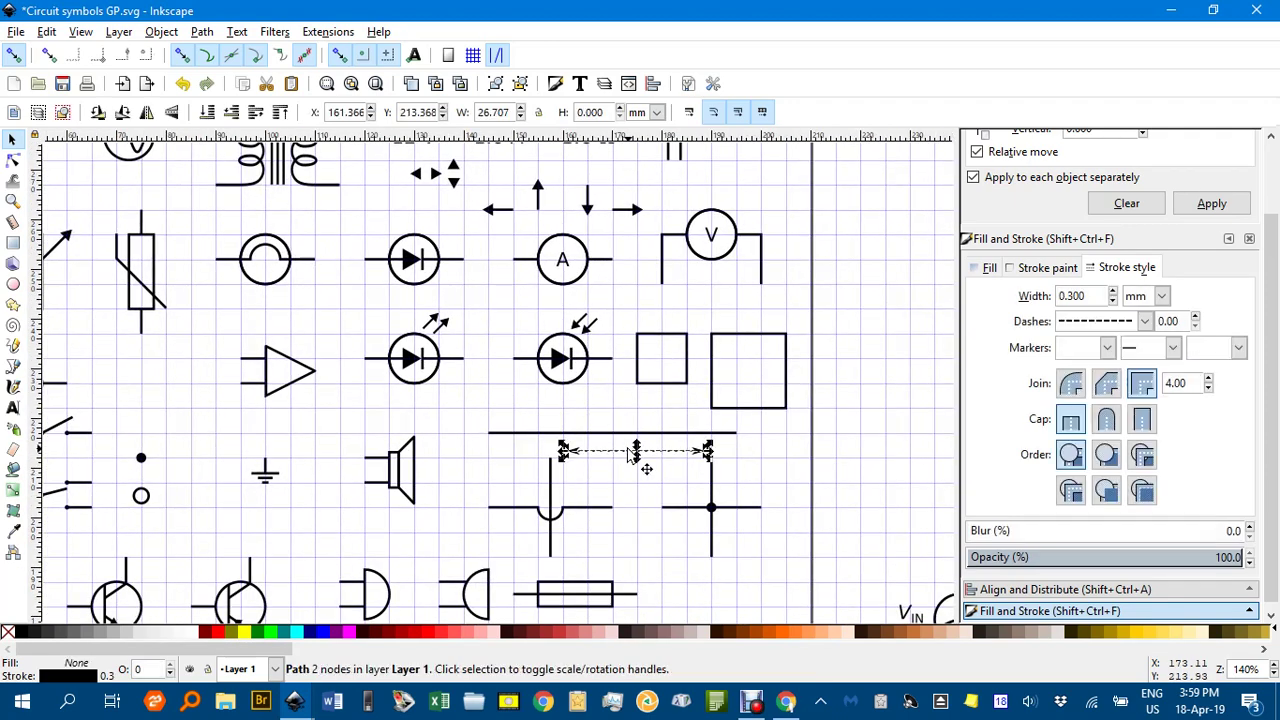
Step: Drop a copy of the dashed arrow near the output wires and turn it upright
{"action": "scroll", "coordinate": [306, 357], "scroll_direction": "left", "scroll_amount": 1}
{"action": "scroll", "coordinate": [306, 357], "scroll_direction": "up", "scroll_amount": 2}
{"action": "scroll", "coordinate": [306, 357], "scroll_direction": "left", "scroll_amount": 15}
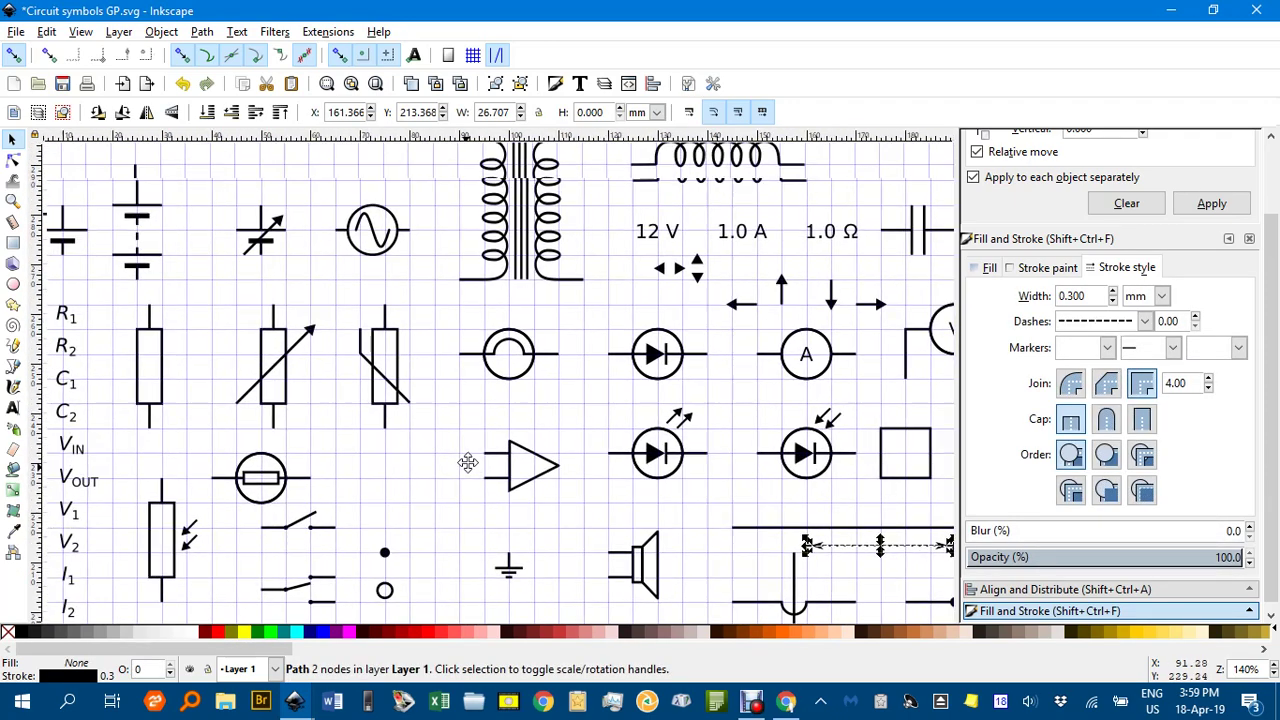
{"action": "scroll", "coordinate": [505, 268], "scroll_direction": "up", "scroll_amount": 4}
{"action": "scroll", "coordinate": [505, 268], "scroll_direction": "left", "scroll_amount": 1}
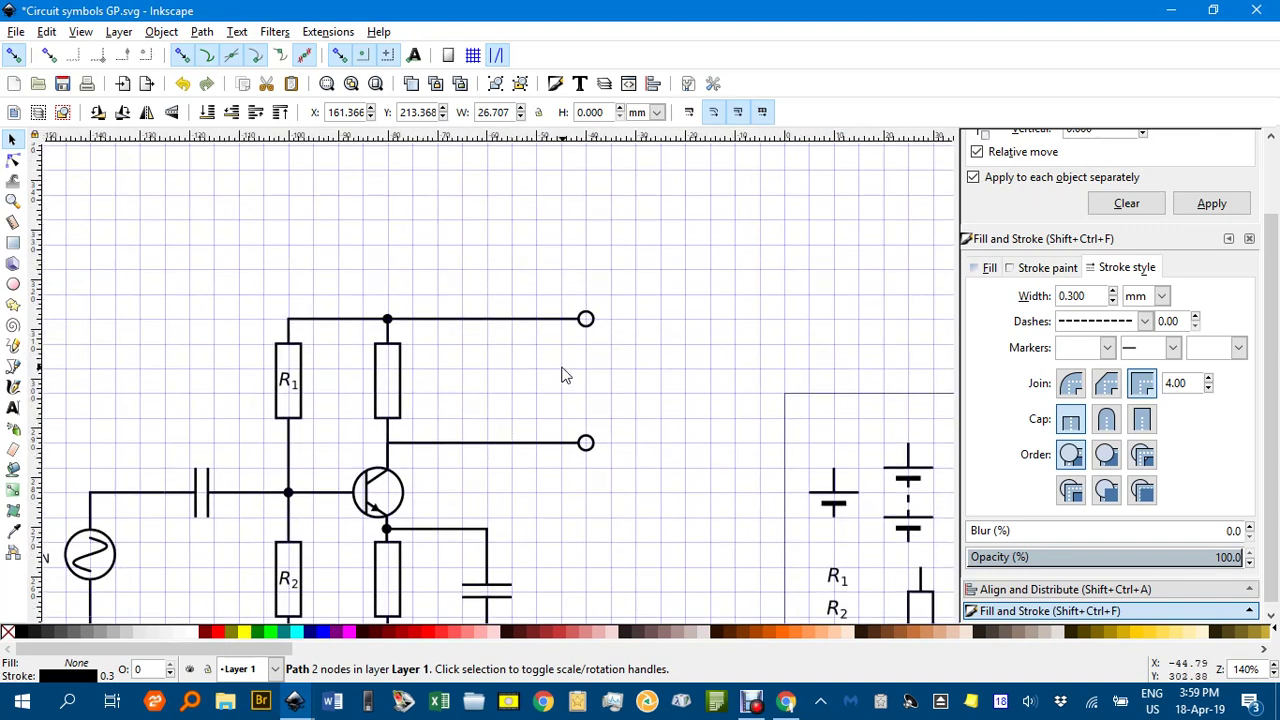
{"action": "key", "text": "ctrl"}
{"action": "left_click", "coordinate": [557, 372], "text": "ctrl"}
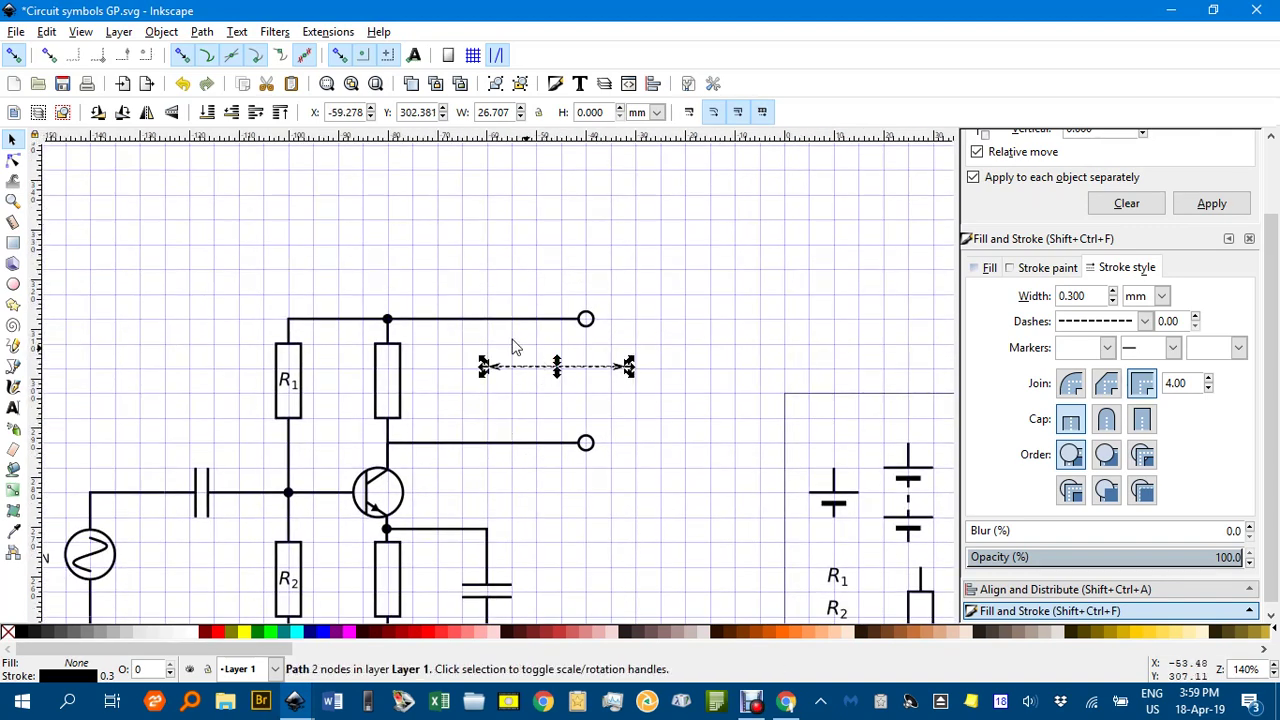
{"action": "left_click", "coordinate": [98, 112]}
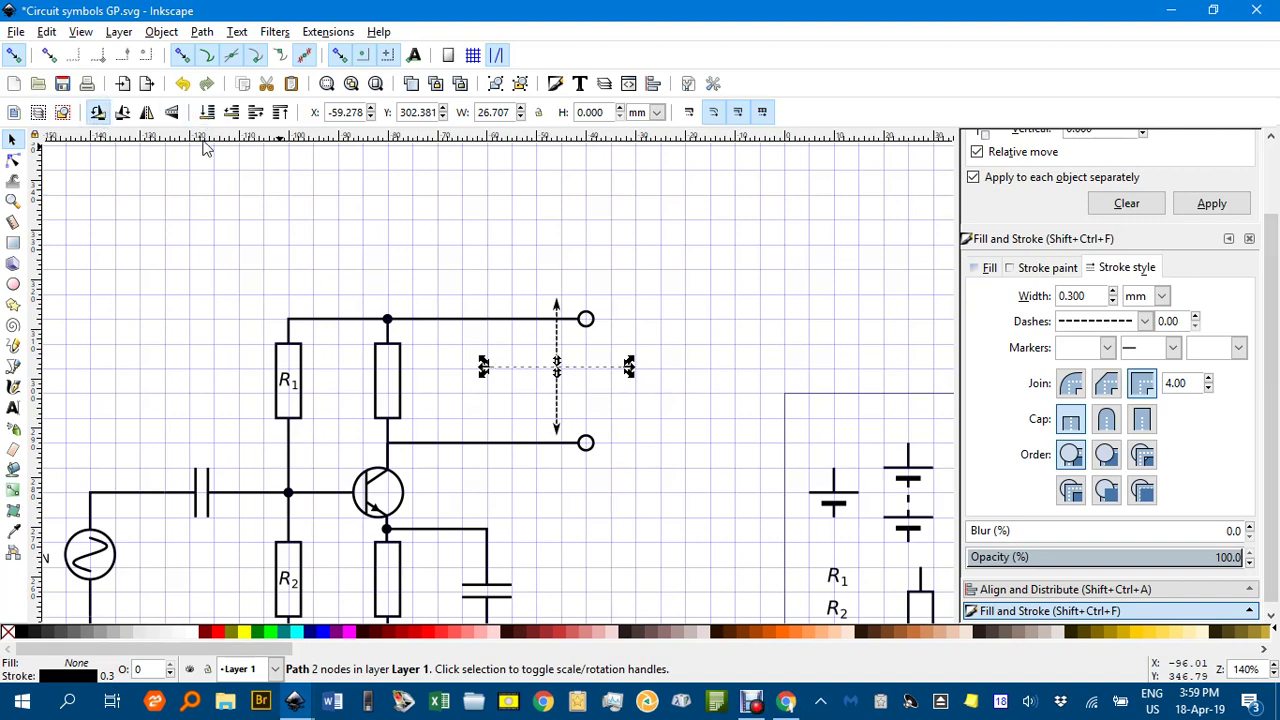
Step: Stretch the arrow to 26.707 mm between the top rail and collector wire, nudging it right
{"action": "scroll", "coordinate": [543, 332], "scroll_direction": "up", "scroll_amount": 2}
{"action": "left_click_drag", "start_coordinate": [566, 334], "coordinate": [526, 394]}
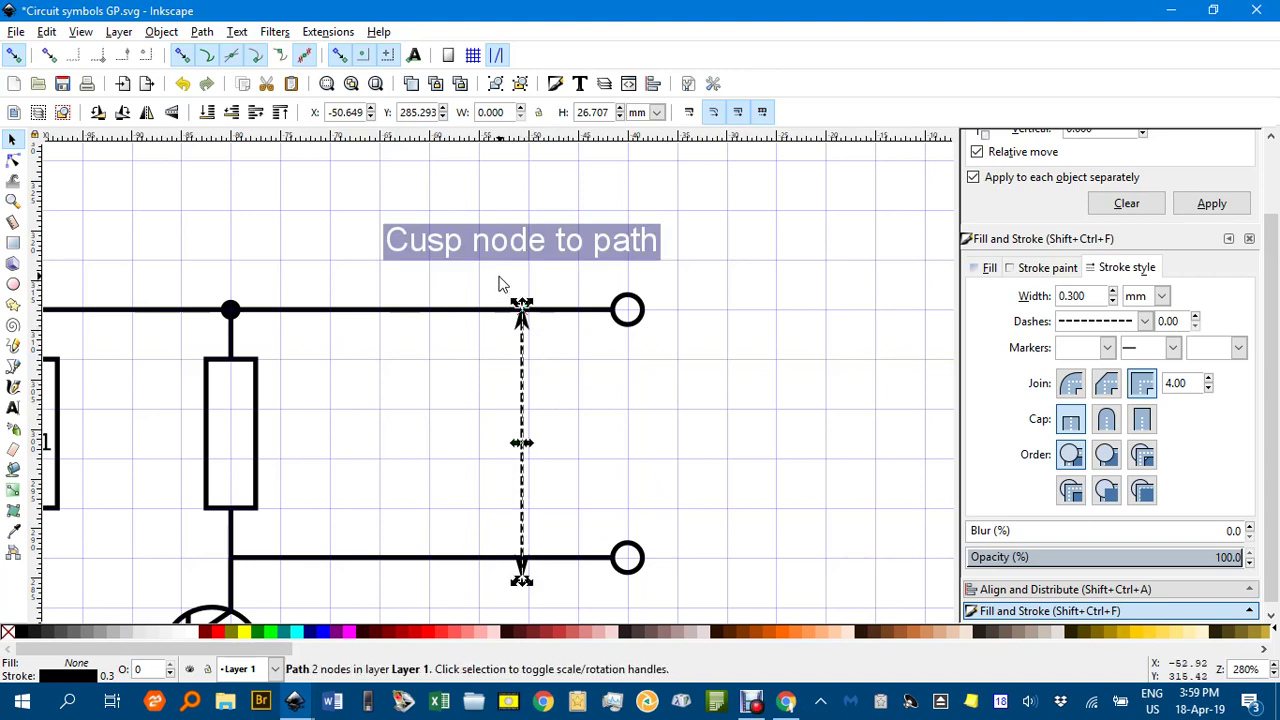
{"action": "scroll", "coordinate": [503, 283], "scroll_direction": "up", "scroll_amount": 3}
{"action": "left_click_drag", "start_coordinate": [563, 395], "coordinate": [588, 399]}
{"action": "left_click", "coordinate": [541, 347]}
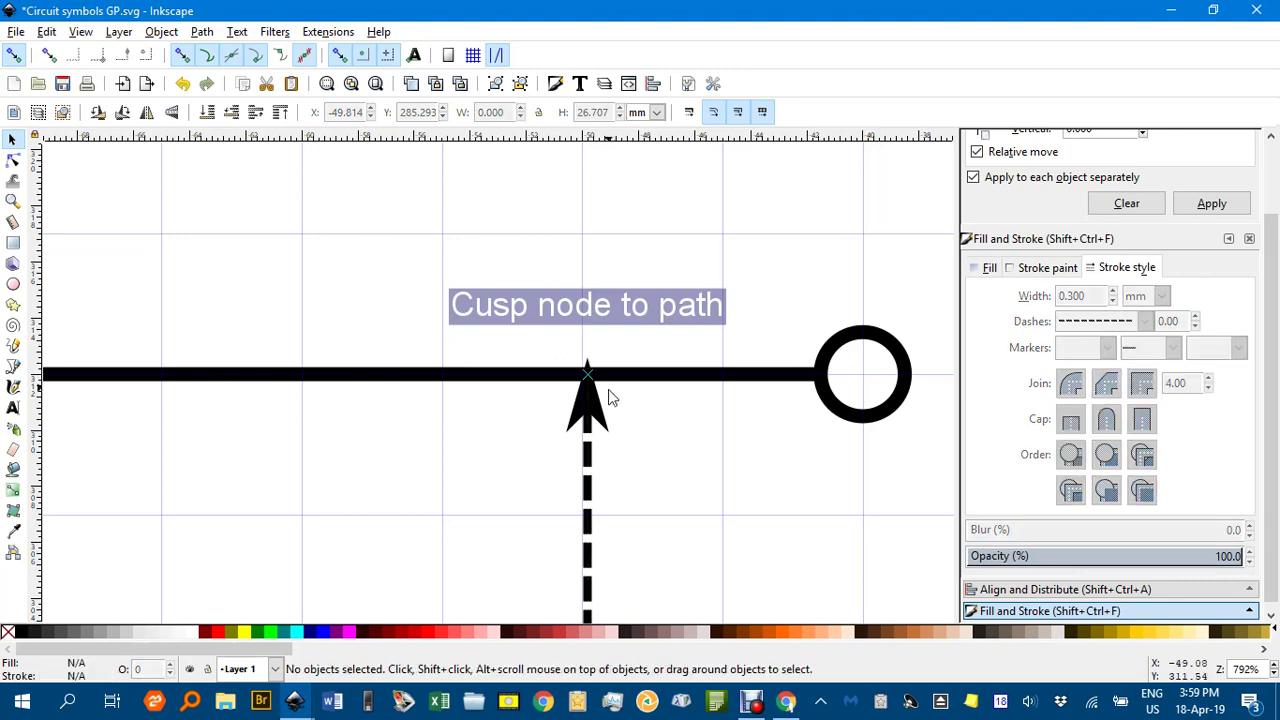
{"action": "scroll", "coordinate": [659, 425], "scroll_direction": "down", "scroll_amount": 2}
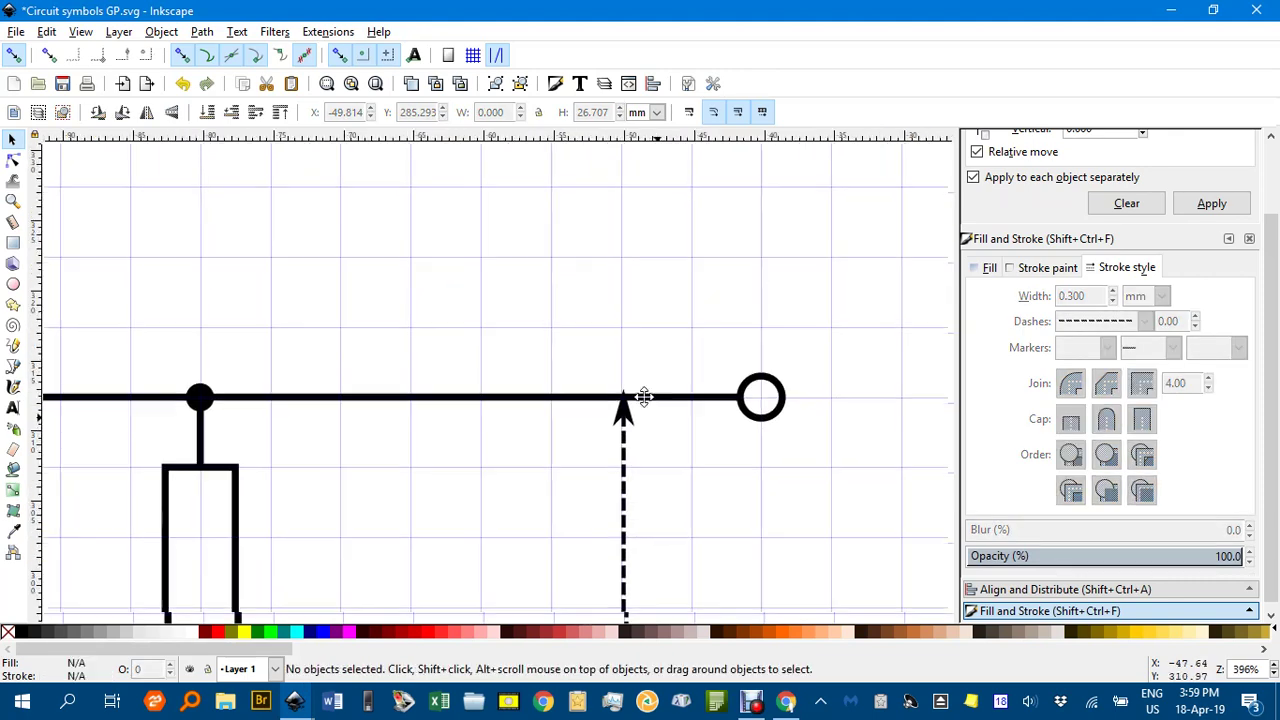
{"action": "left_click_drag", "start_coordinate": [643, 394], "coordinate": [554, 260]}
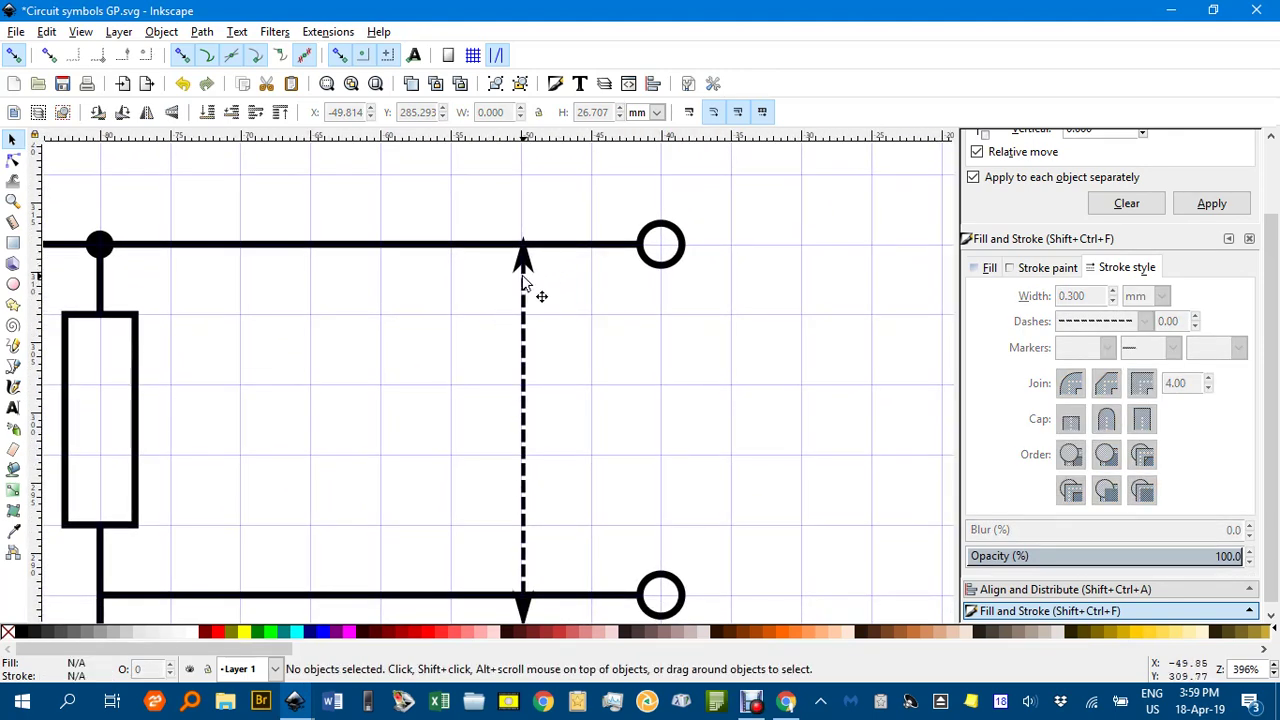
Step: With snapping off, drag the arrow's top node down and bottom tip up onto their wires
{"action": "left_click", "coordinate": [522, 283]}
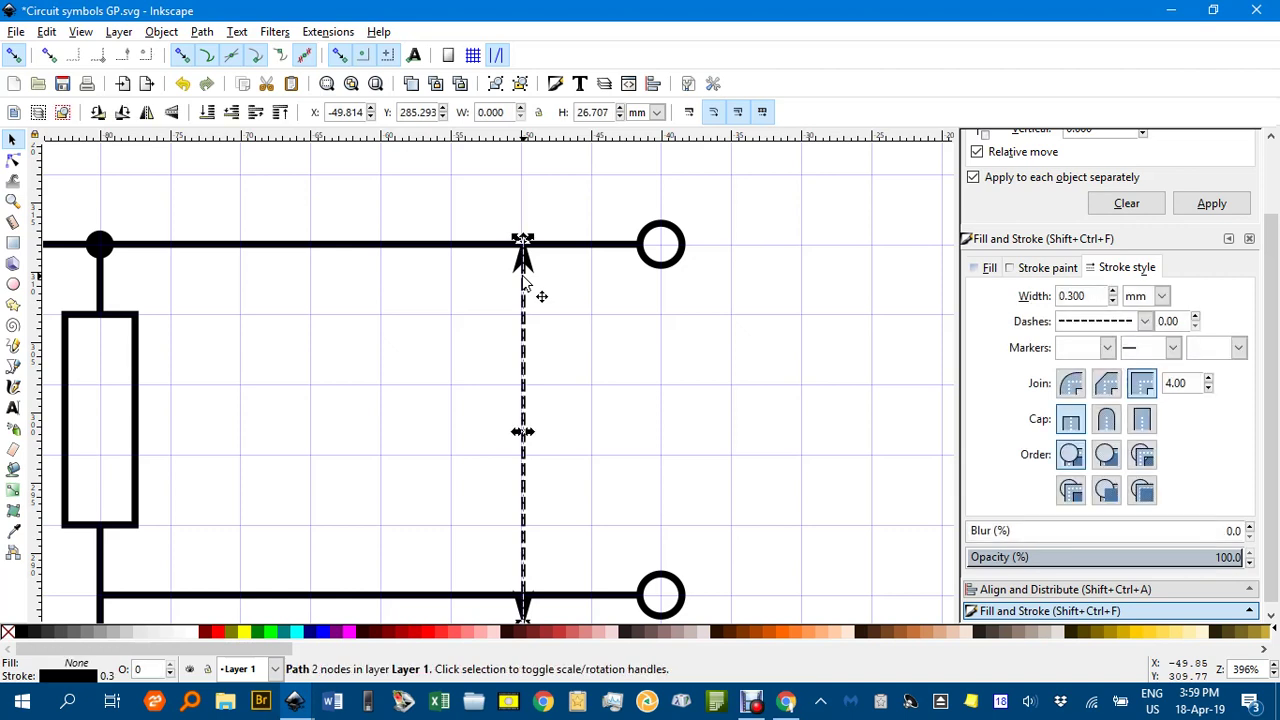
{"action": "left_click", "coordinate": [562, 303]}
{"action": "key", "text": "n"}
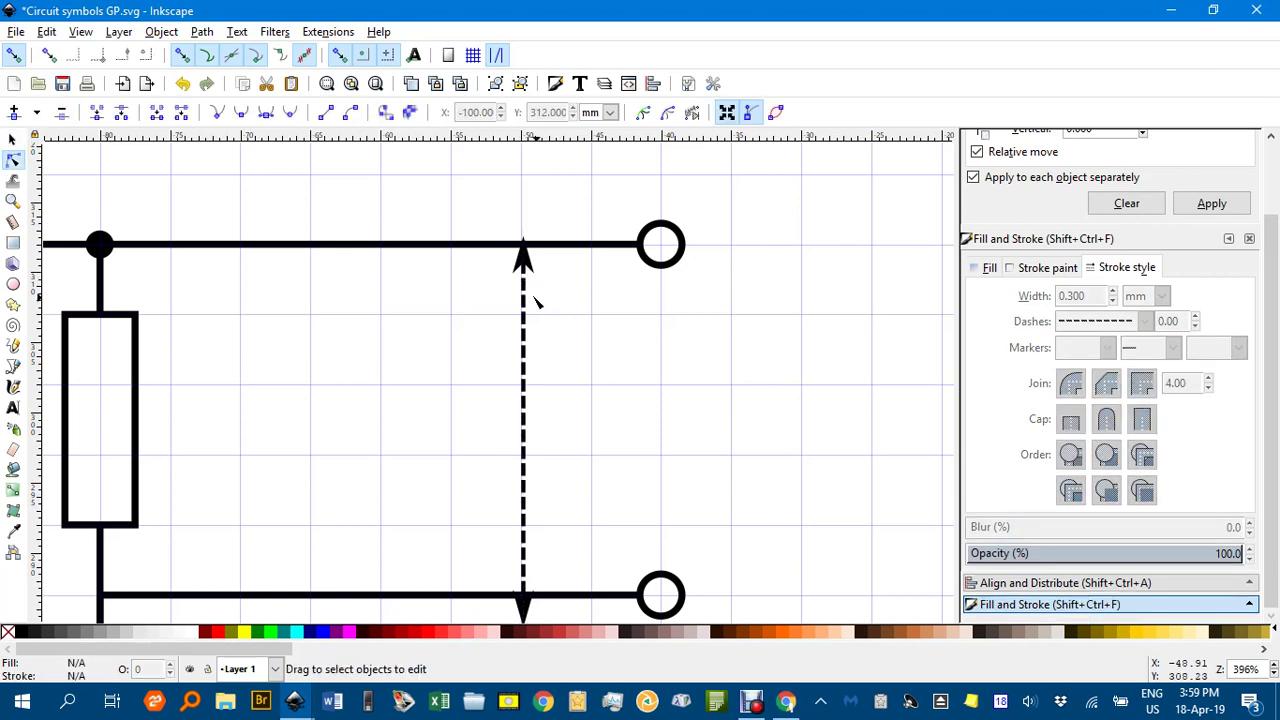
{"action": "left_click", "coordinate": [527, 297]}
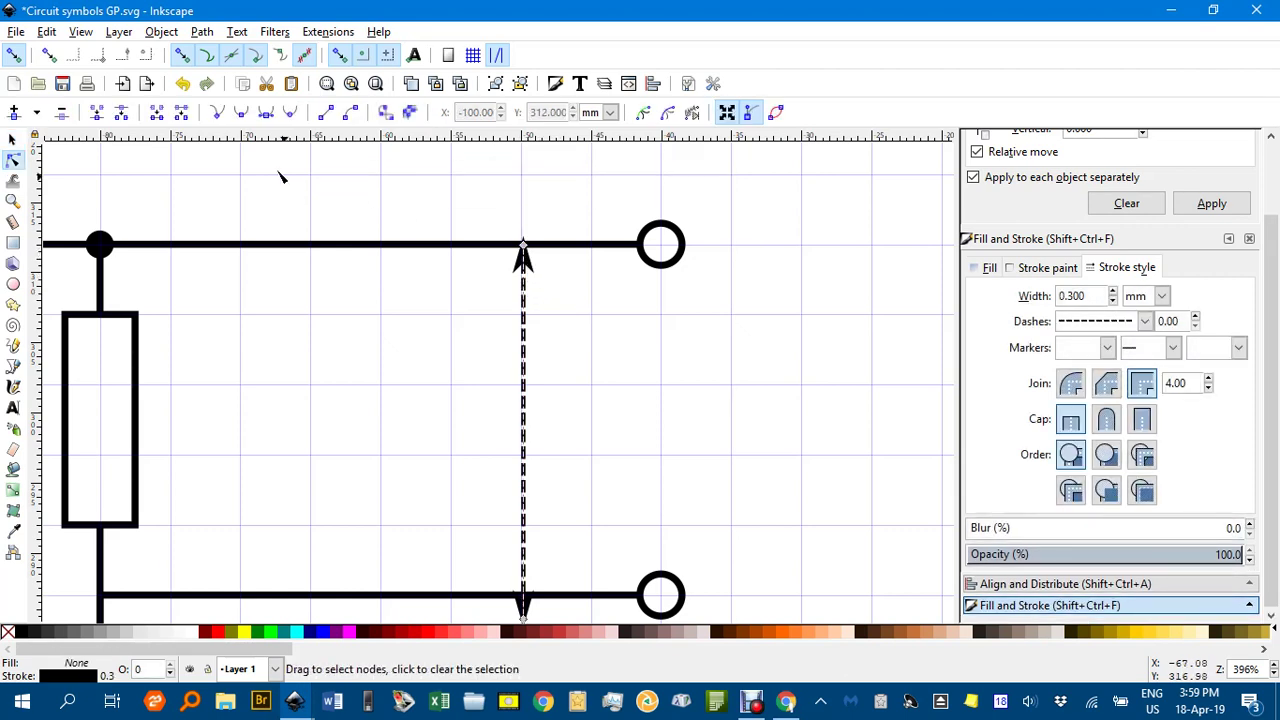
{"action": "left_click", "coordinate": [13, 58]}
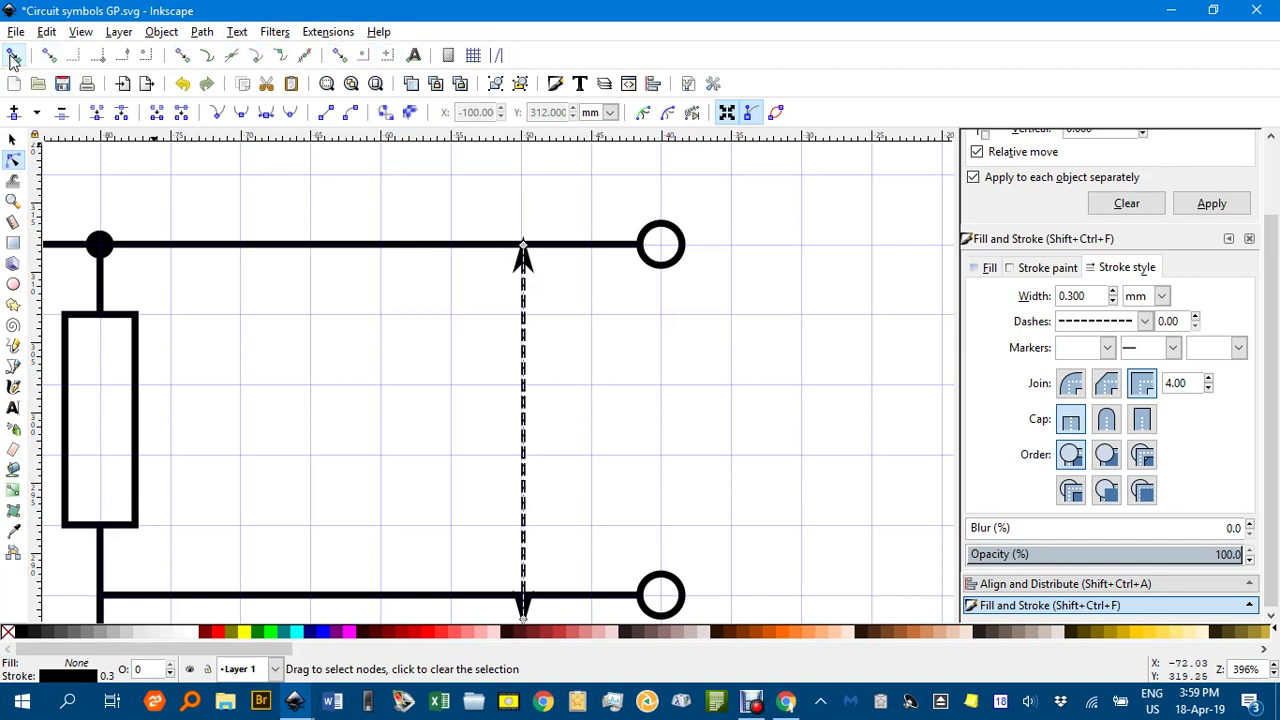
{"action": "scroll", "coordinate": [543, 251], "scroll_direction": "up", "scroll_amount": 1}
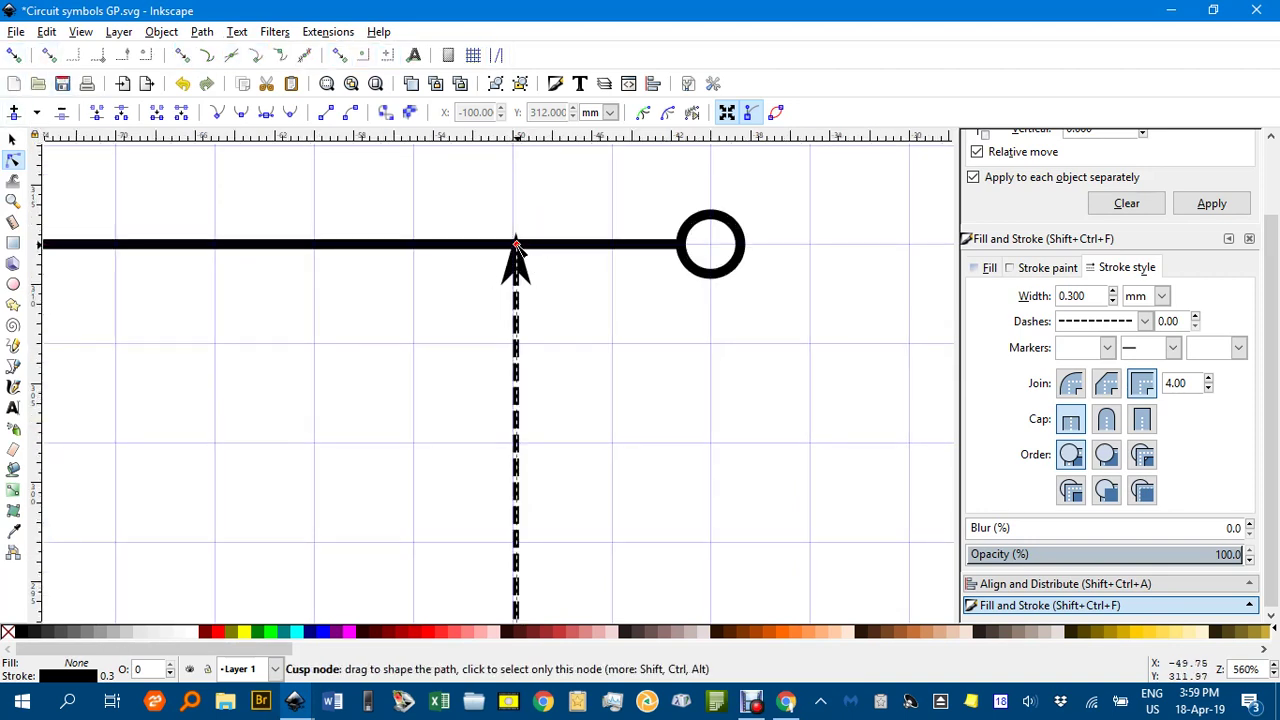
{"action": "left_click_drag", "start_coordinate": [516, 243], "coordinate": [517, 260]}
{"action": "scroll", "coordinate": [609, 375], "scroll_direction": "up", "scroll_amount": 5}
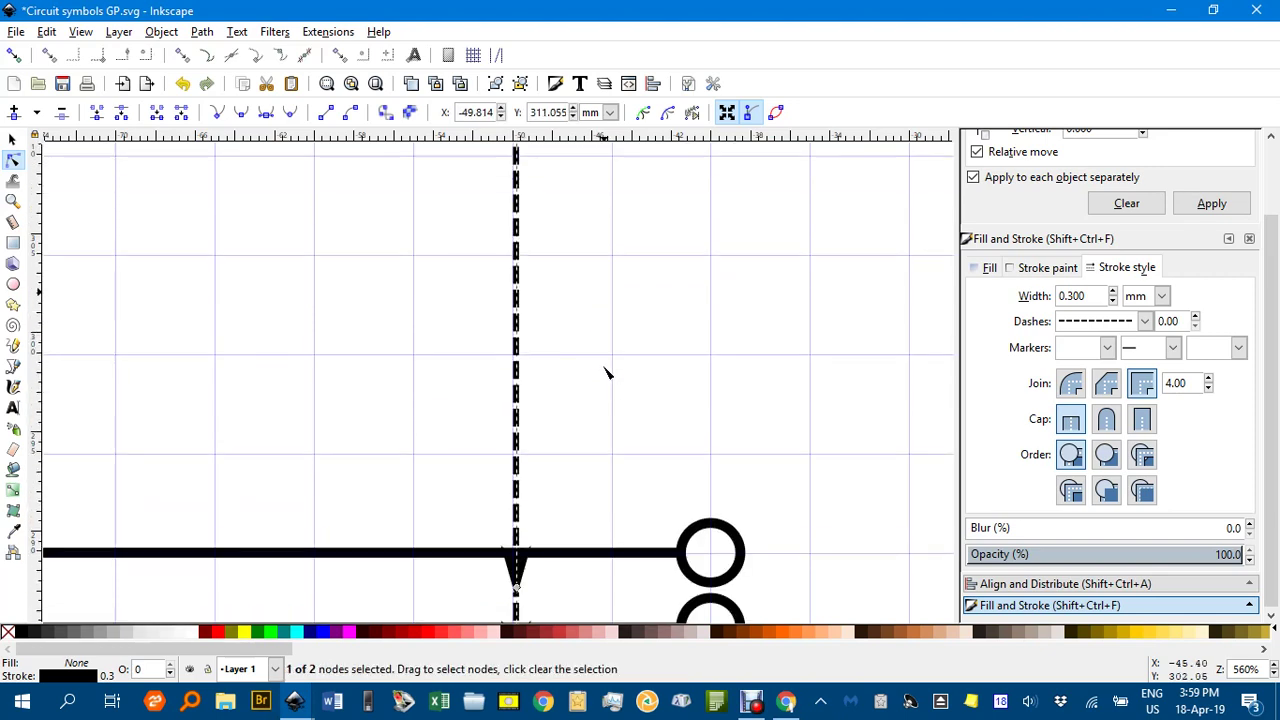
{"action": "scroll", "coordinate": [587, 377], "scroll_direction": "down", "scroll_amount": 1}
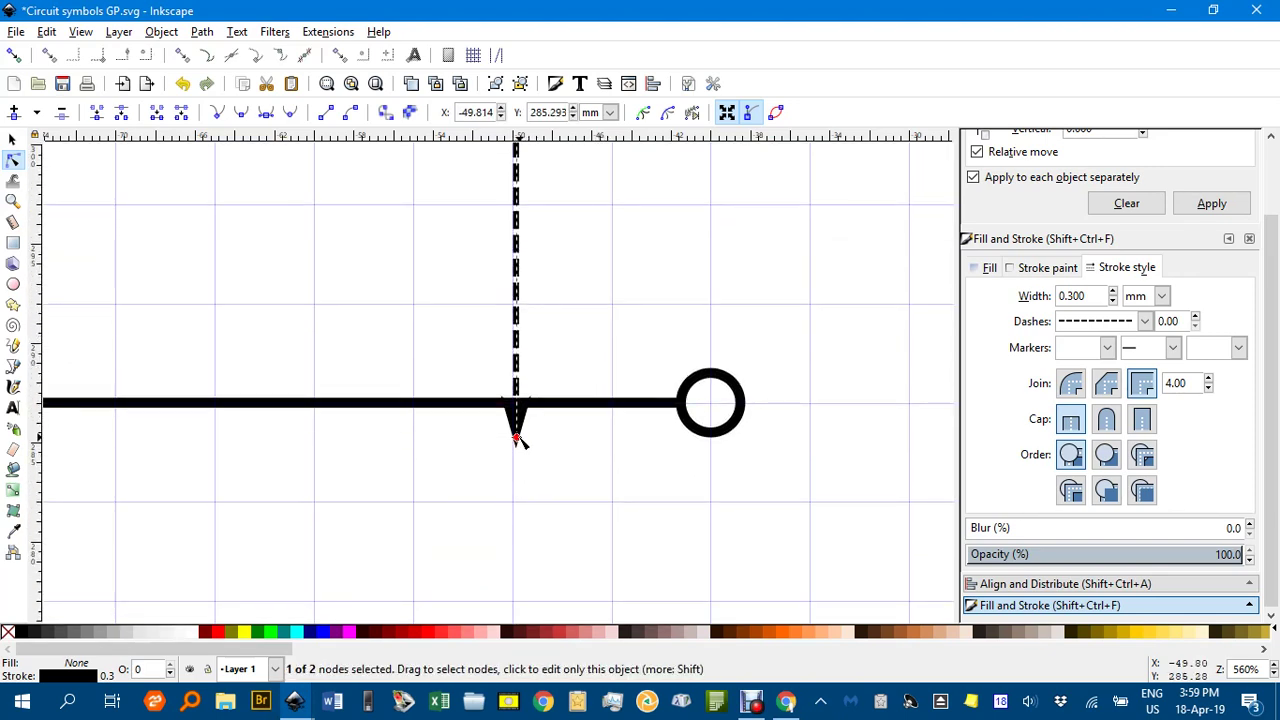
{"action": "left_click_drag", "start_coordinate": [516, 438], "coordinate": [516, 383]}
Step: Fit the page, zoom in on the emitter bypass capacitor and select its upper wire
{"action": "key", "text": "5"}
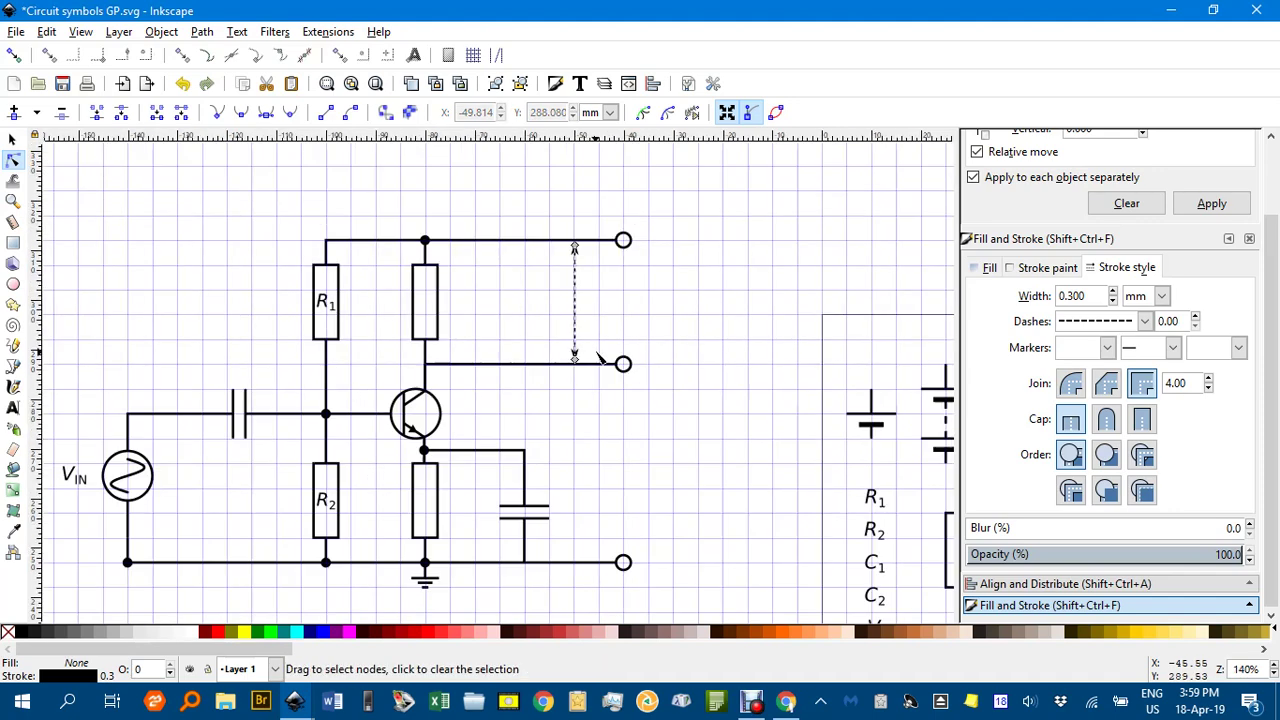
{"action": "left_click", "coordinate": [12, 140]}
{"action": "left_click", "coordinate": [620, 288]}
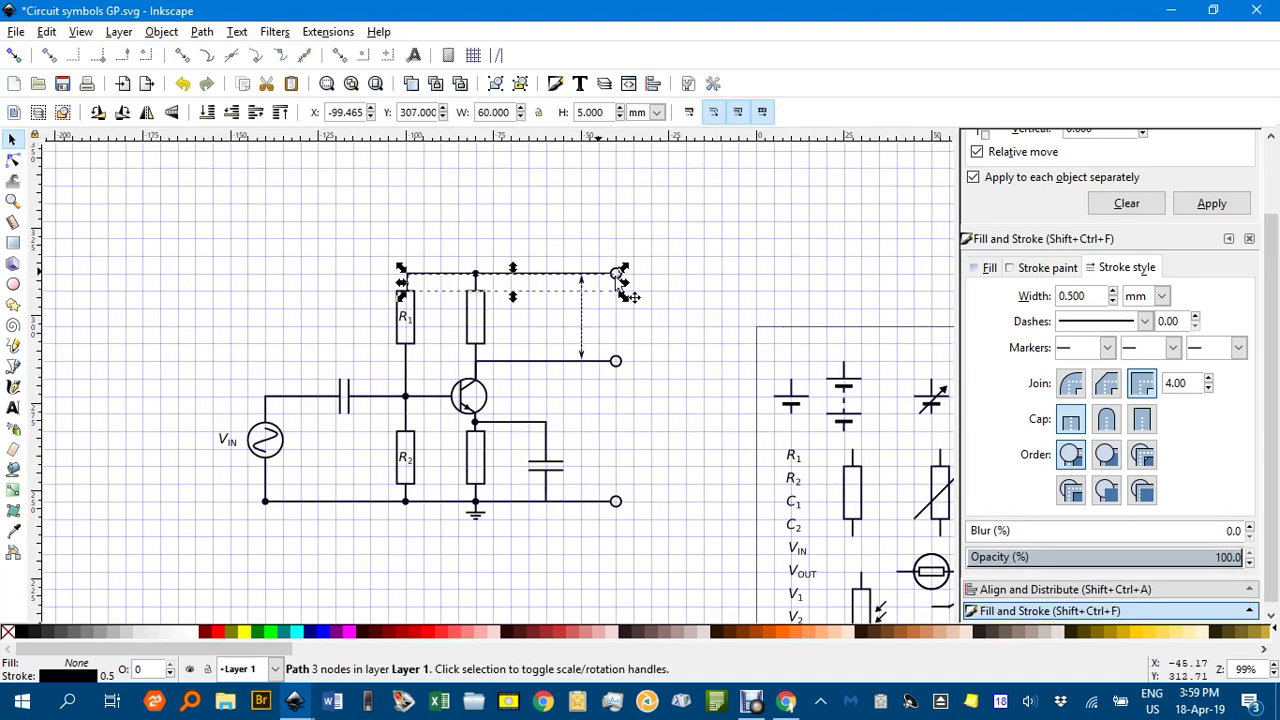
{"action": "left_click", "coordinate": [619, 323]}
{"action": "scroll", "coordinate": [610, 320], "scroll_direction": "up", "scroll_amount": 2}
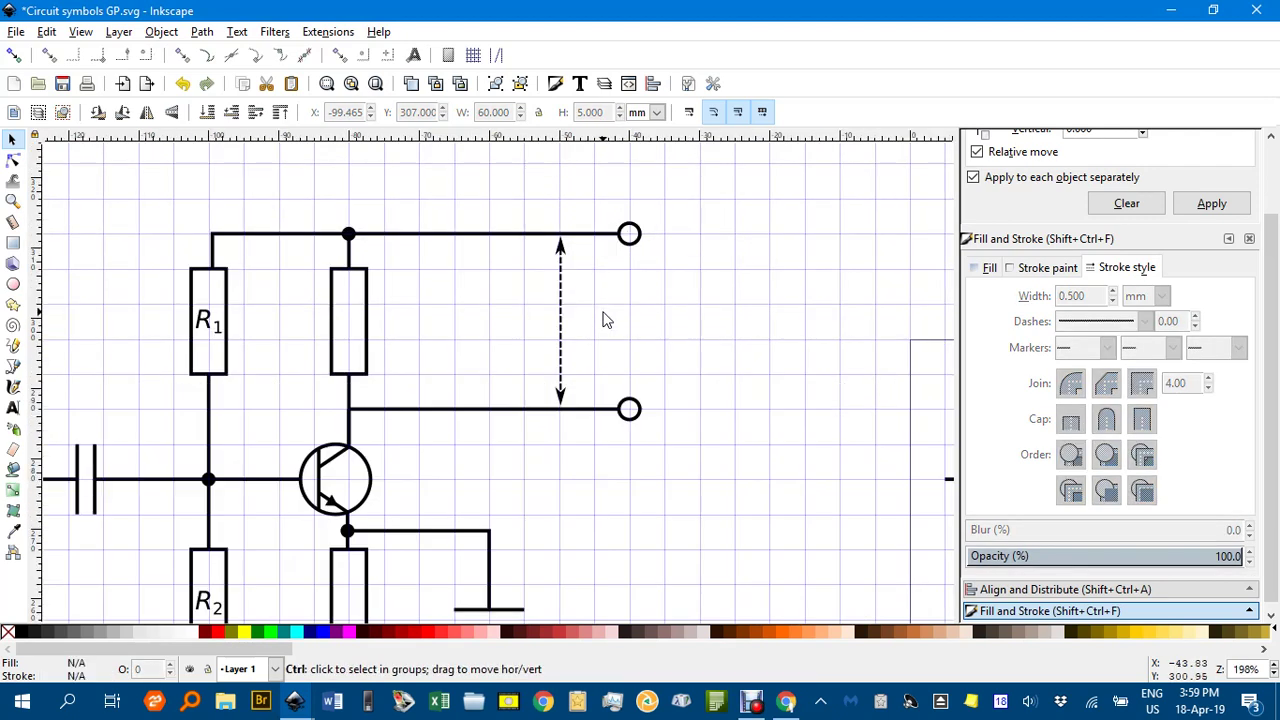
{"action": "scroll", "coordinate": [627, 330], "scroll_direction": "down", "scroll_amount": 1}
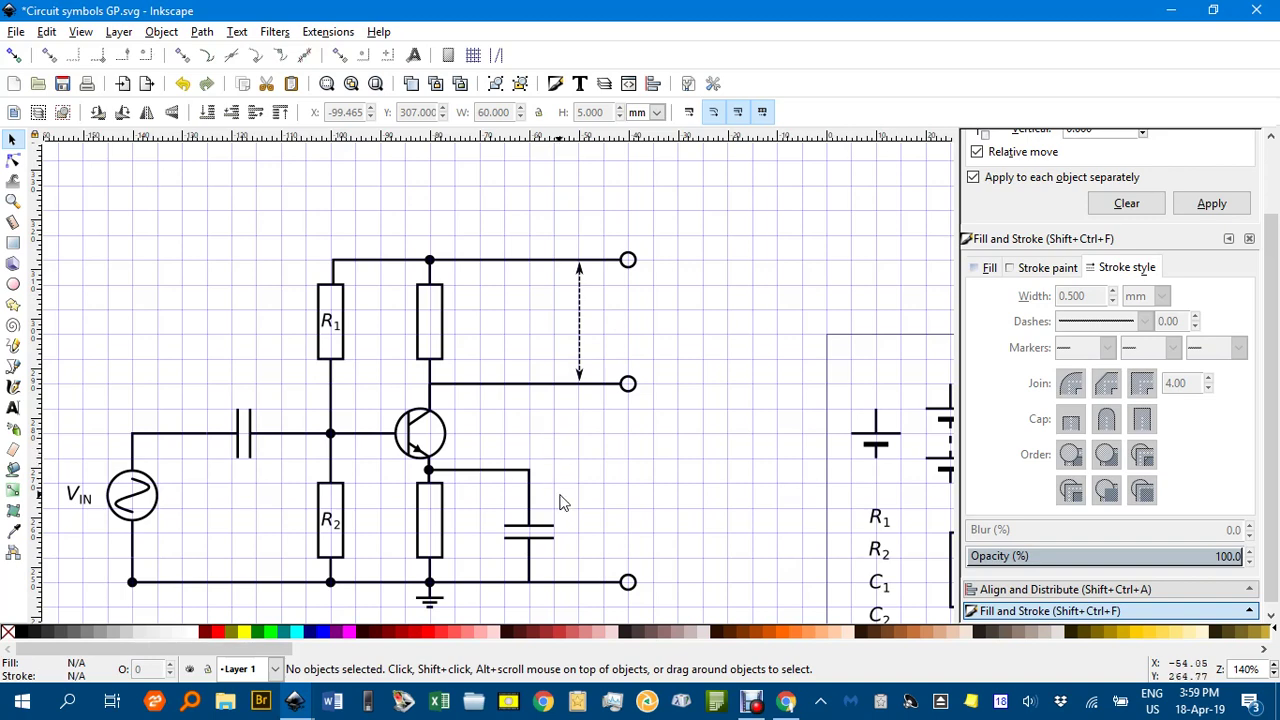
{"action": "scroll", "coordinate": [560, 503], "scroll_direction": "down", "scroll_amount": 4}
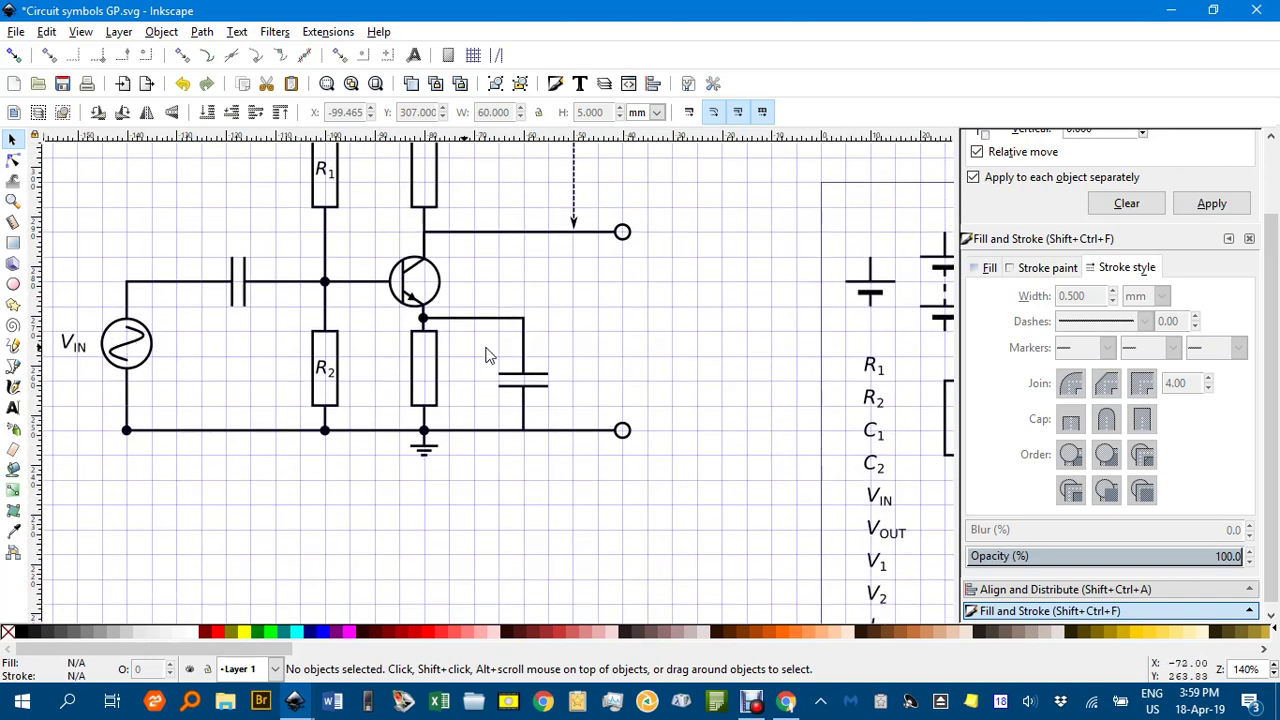
{"action": "scroll", "coordinate": [543, 367], "scroll_direction": "up", "scroll_amount": 1, "text": "ctrl"}
{"action": "scroll", "coordinate": [543, 367], "scroll_direction": "up", "scroll_amount": 2, "text": "ctrl"}
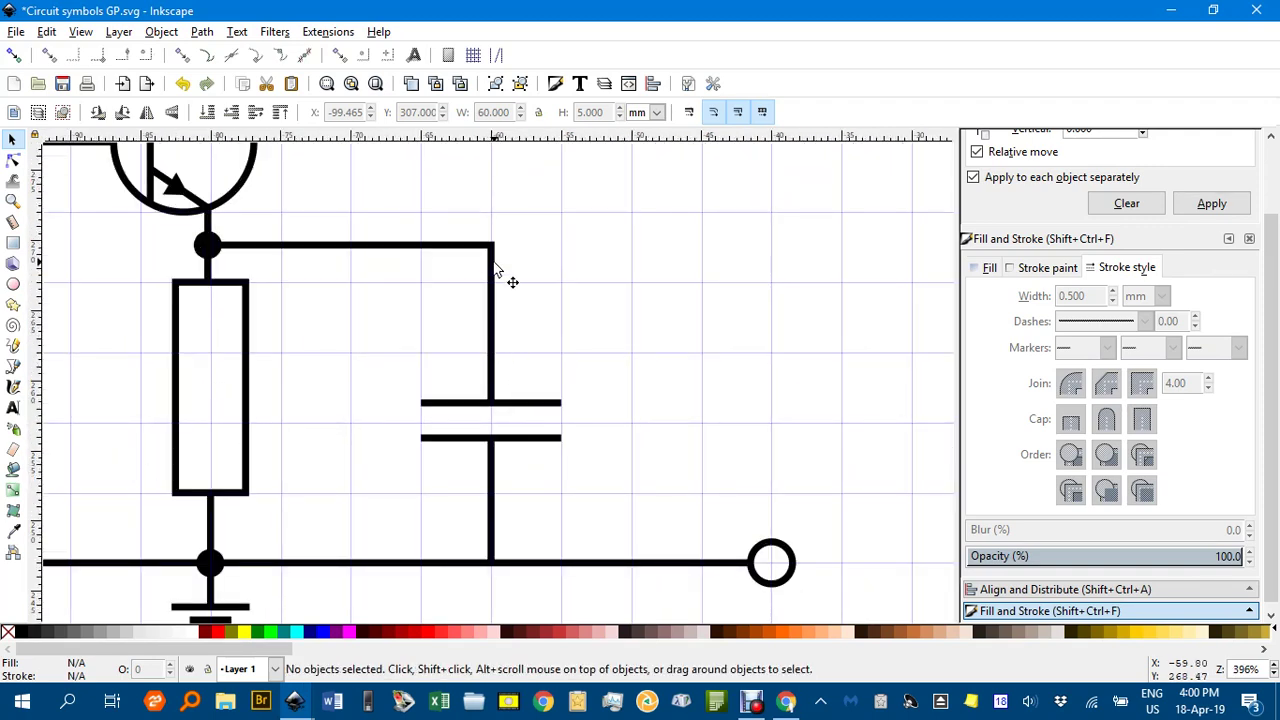
{"action": "left_click", "coordinate": [509, 341]}
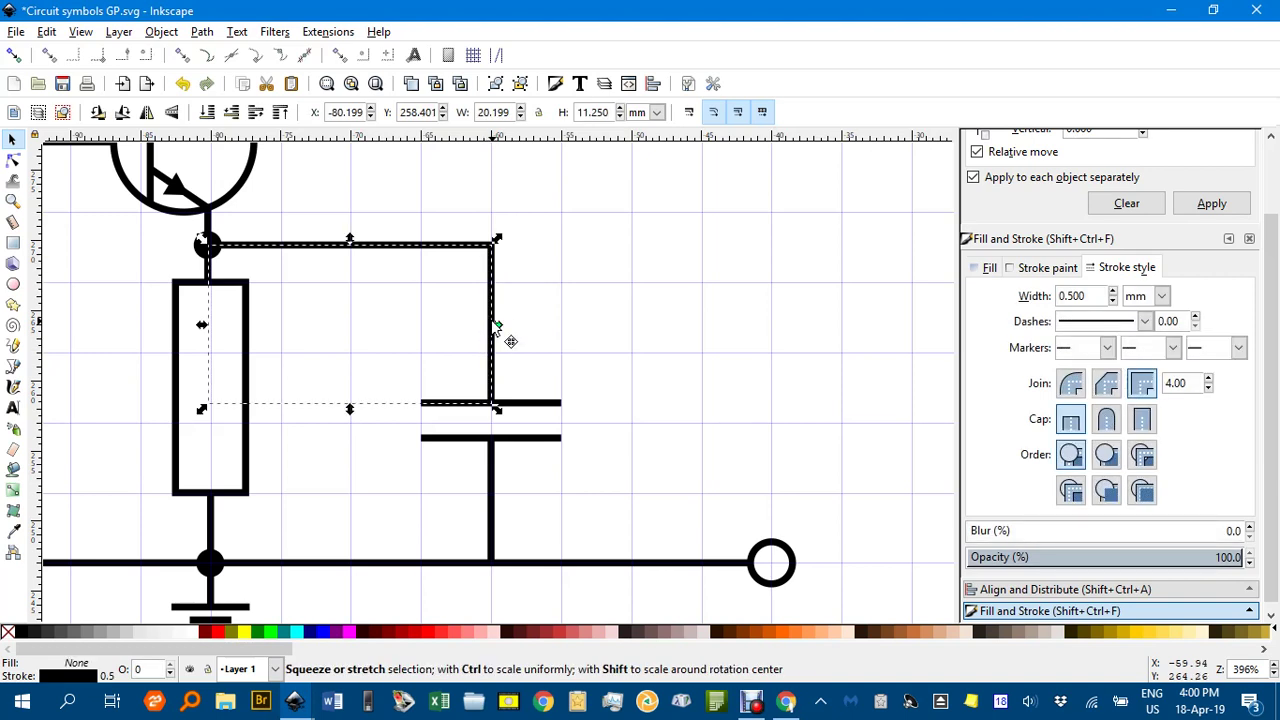
Step: Shorten the capacitor's upper and lower leads away from the plates
{"action": "double_click", "coordinate": [491, 330]}
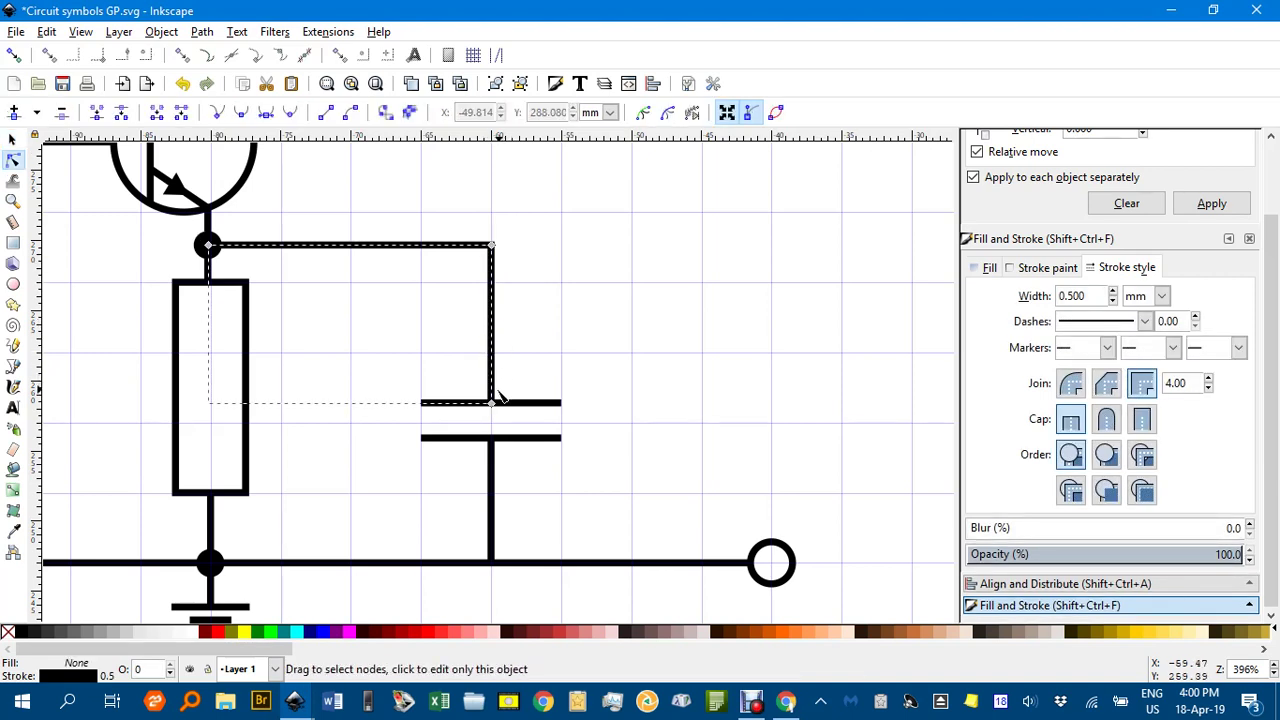
{"action": "left_click_drag", "start_coordinate": [493, 407], "coordinate": [493, 354]}
{"action": "left_click", "coordinate": [494, 450]}
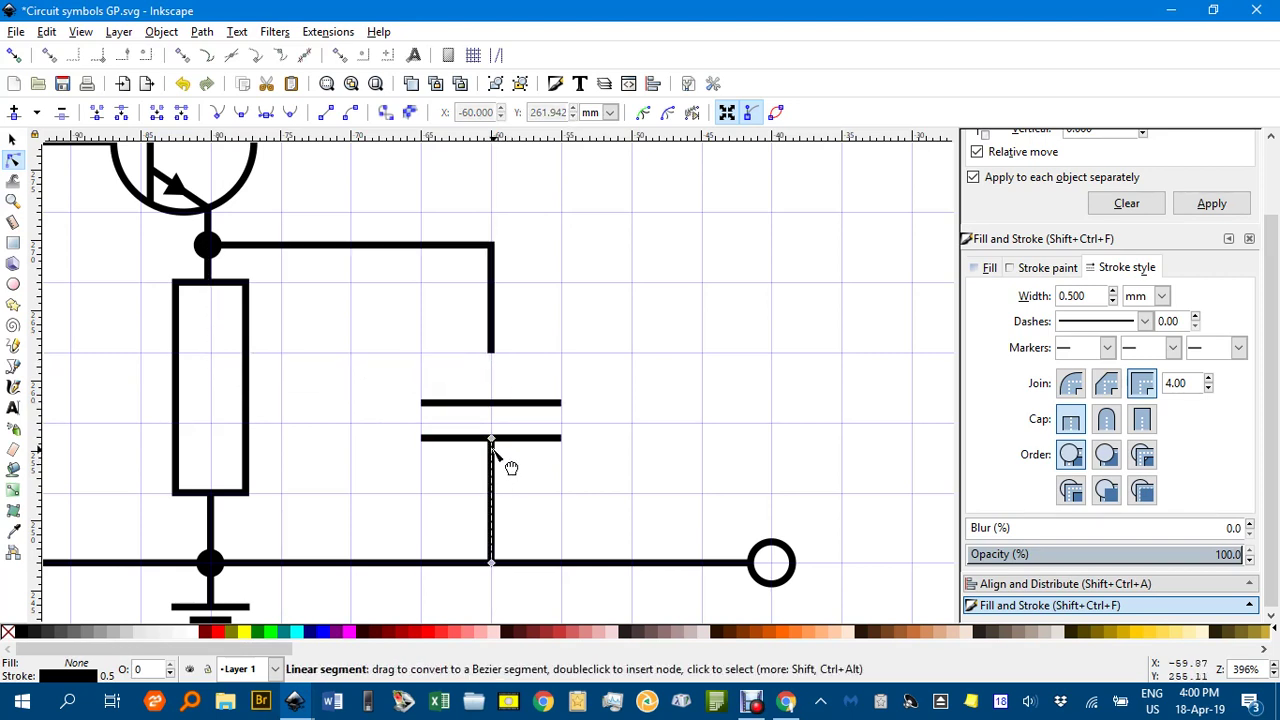
{"action": "left_click_drag", "start_coordinate": [493, 443], "coordinate": [492, 472]}
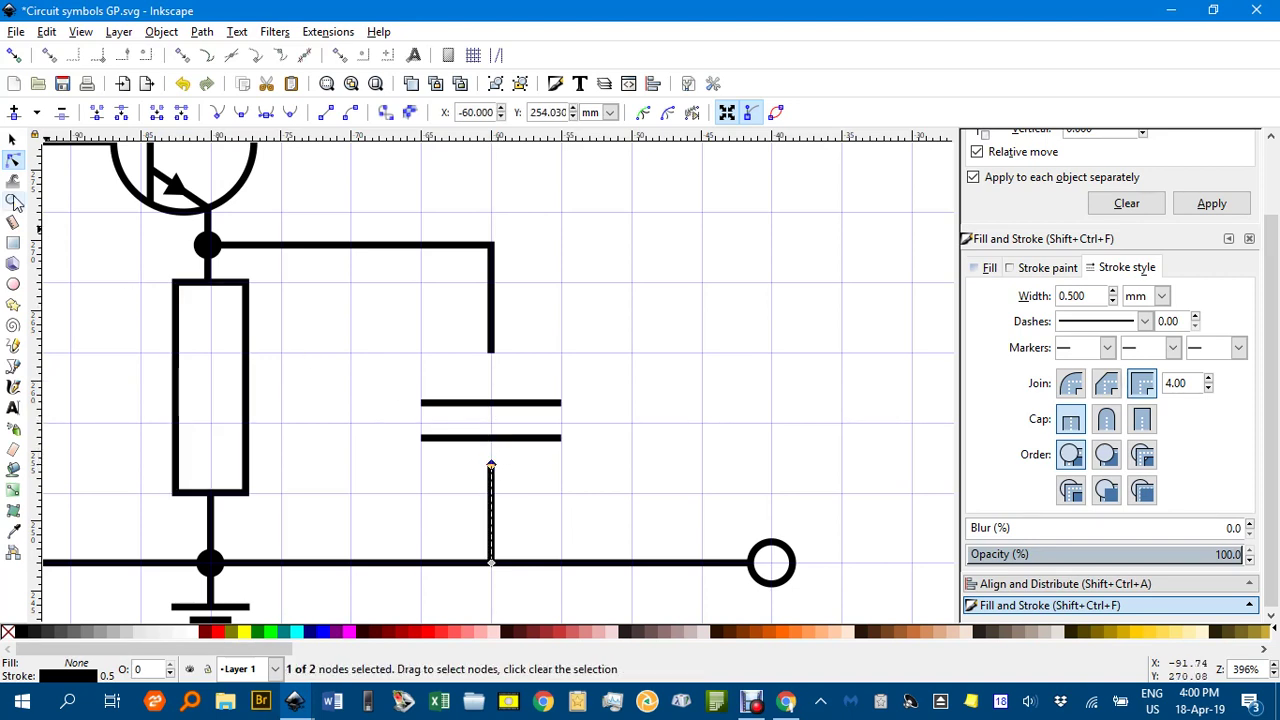
Step: Reposition the capacitor group and separate the lower plate from its lead
{"action": "left_click", "coordinate": [12, 143]}
{"action": "left_click", "coordinate": [519, 414]}
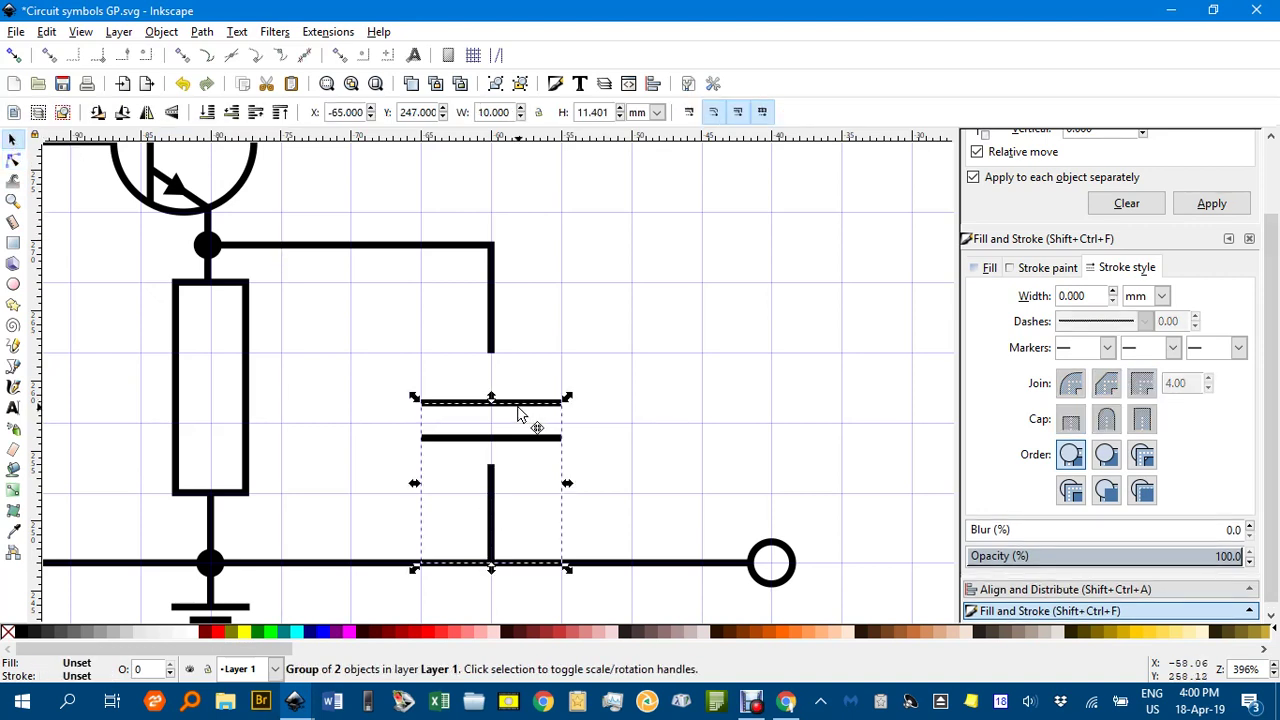
{"action": "left_click_drag", "start_coordinate": [517, 416], "coordinate": [543, 408]}
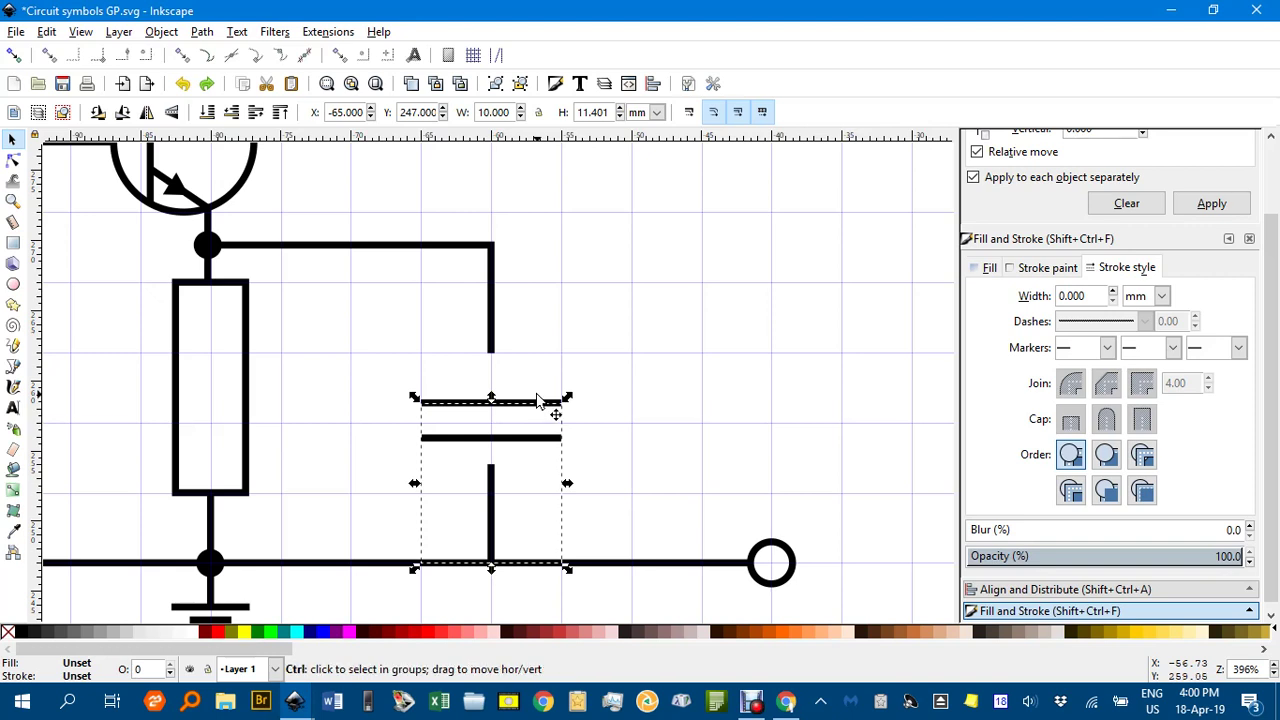
{"action": "key", "text": "ctrl+c"}
{"action": "left_click", "coordinate": [752, 432]}
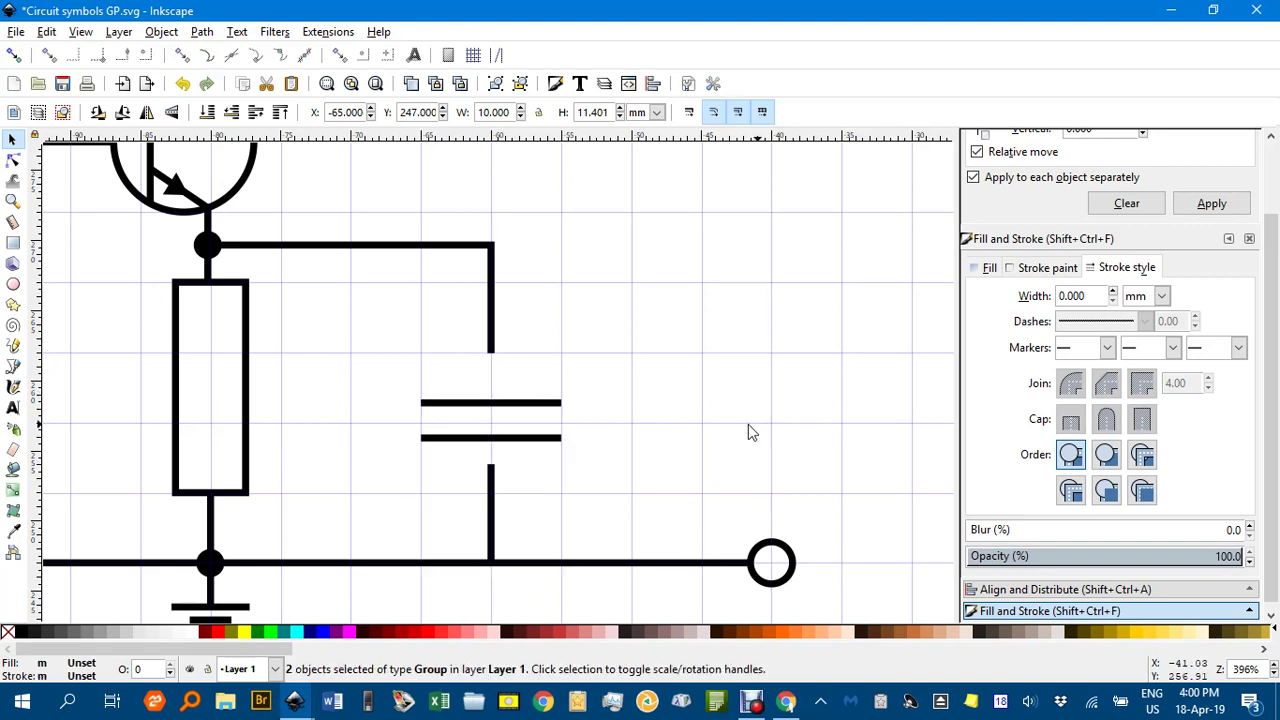
{"action": "left_click", "coordinate": [529, 404]}
{"action": "left_click", "coordinate": [531, 438]}
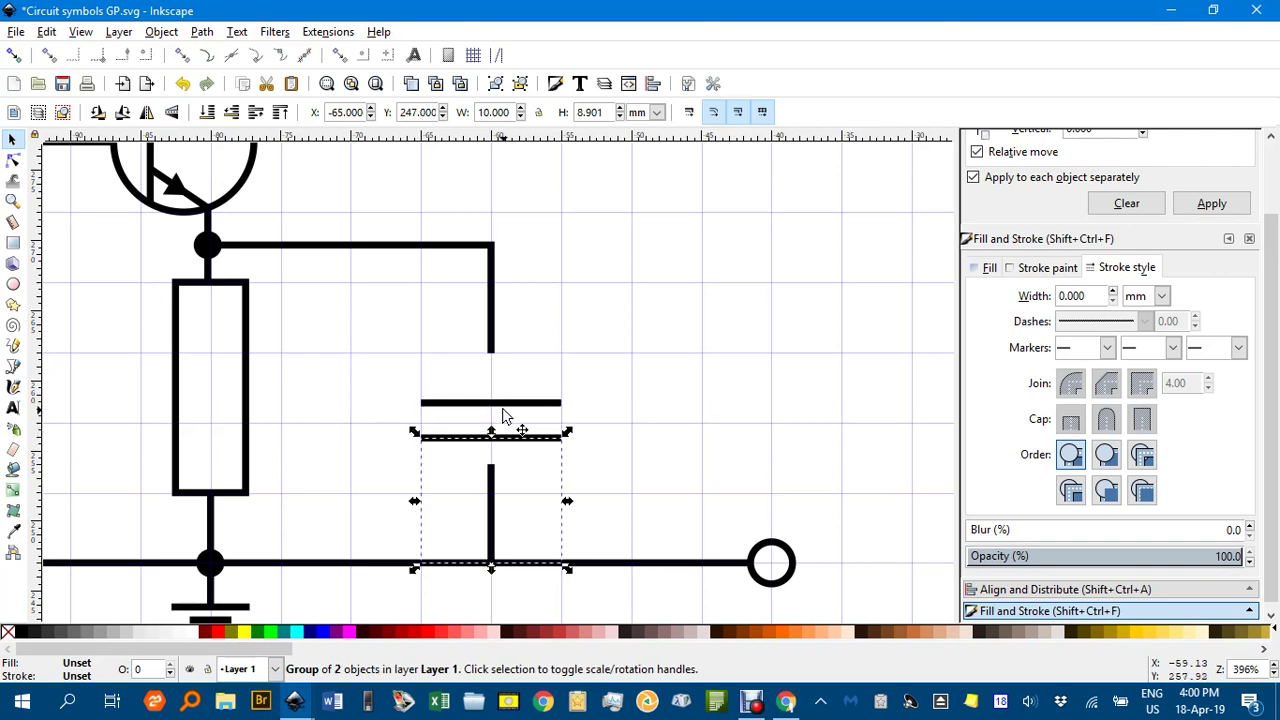
{"action": "left_click", "coordinate": [522, 470]}
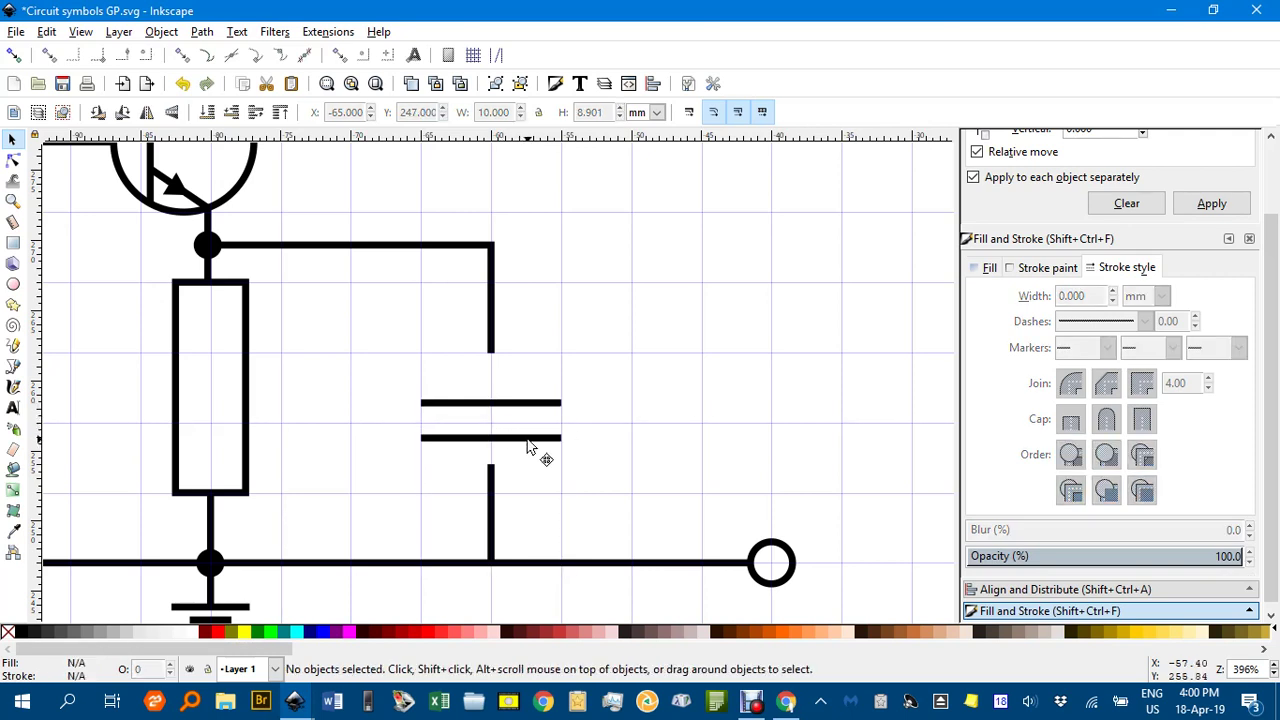
{"action": "left_click", "coordinate": [530, 447]}
{"action": "left_click_drag", "start_coordinate": [531, 447], "coordinate": [561, 449]}
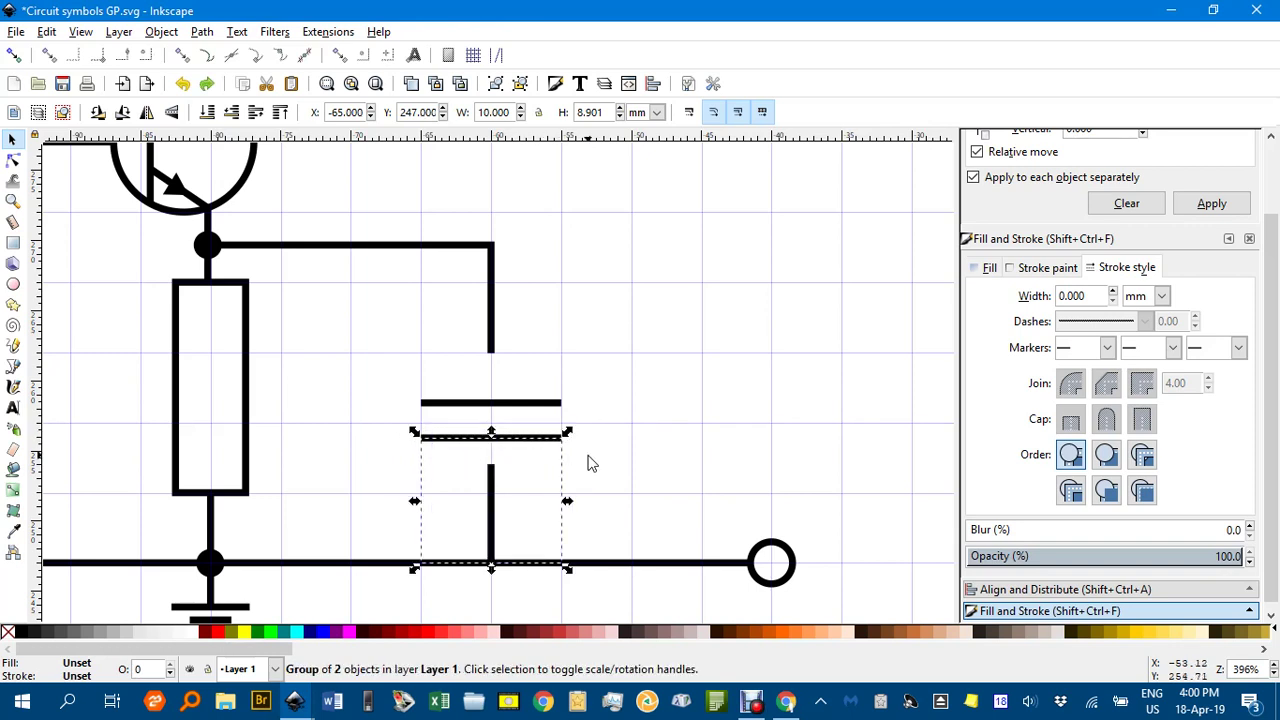
{"action": "key", "text": "ctrl+shift+g"}
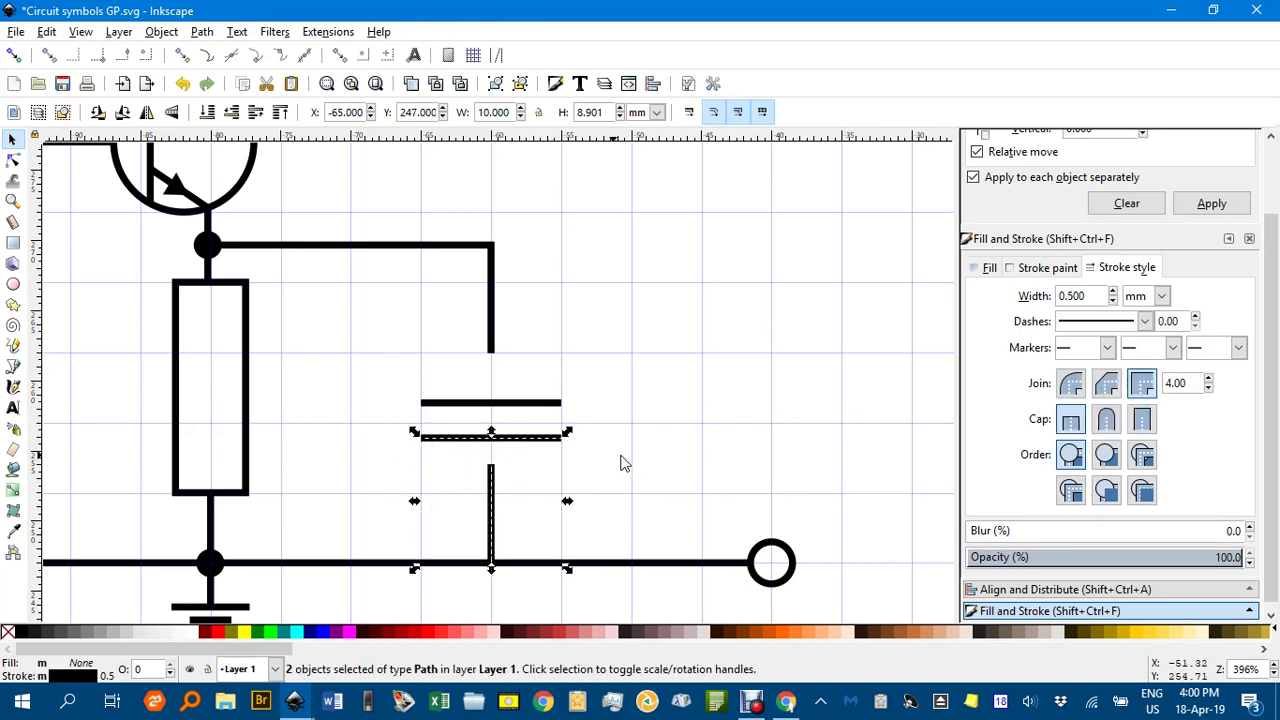
{"action": "left_click", "coordinate": [676, 463]}
Step: Group the two plates and move the pair up to Y 256.502 between the leads
{"action": "left_click_drag", "start_coordinate": [398, 371], "coordinate": [595, 460]}
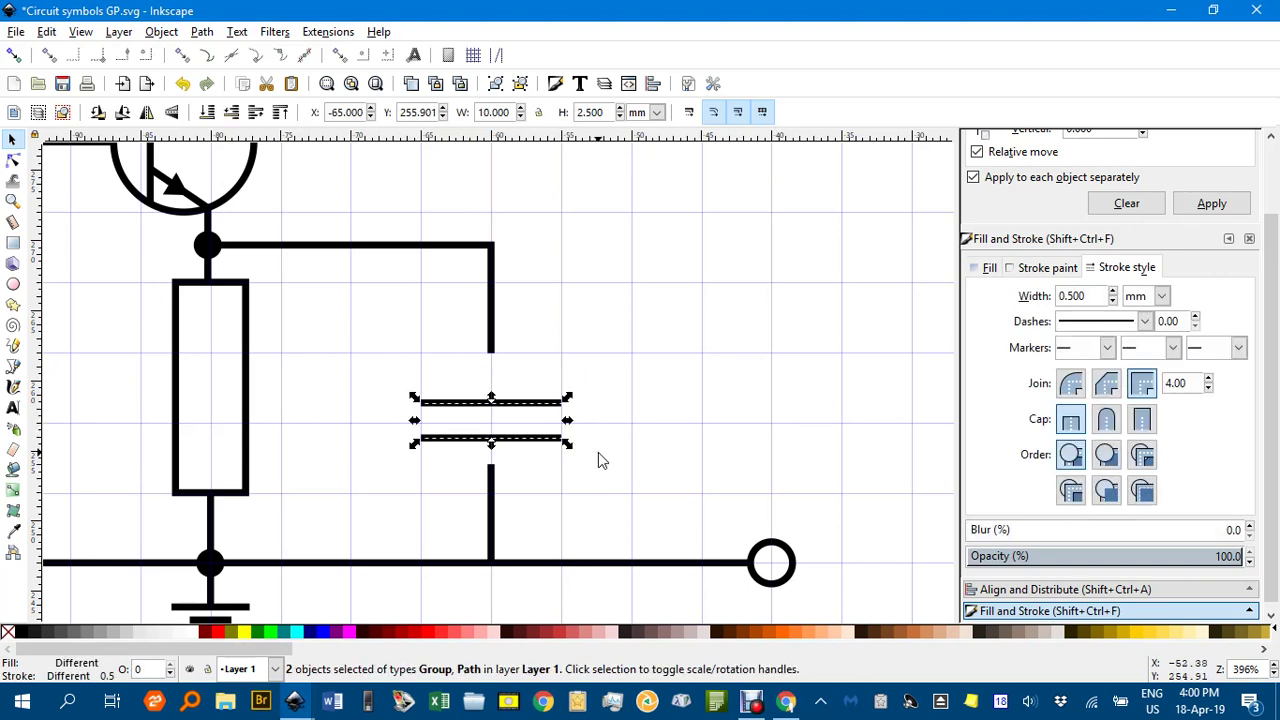
{"action": "key", "text": "ctrl+g"}
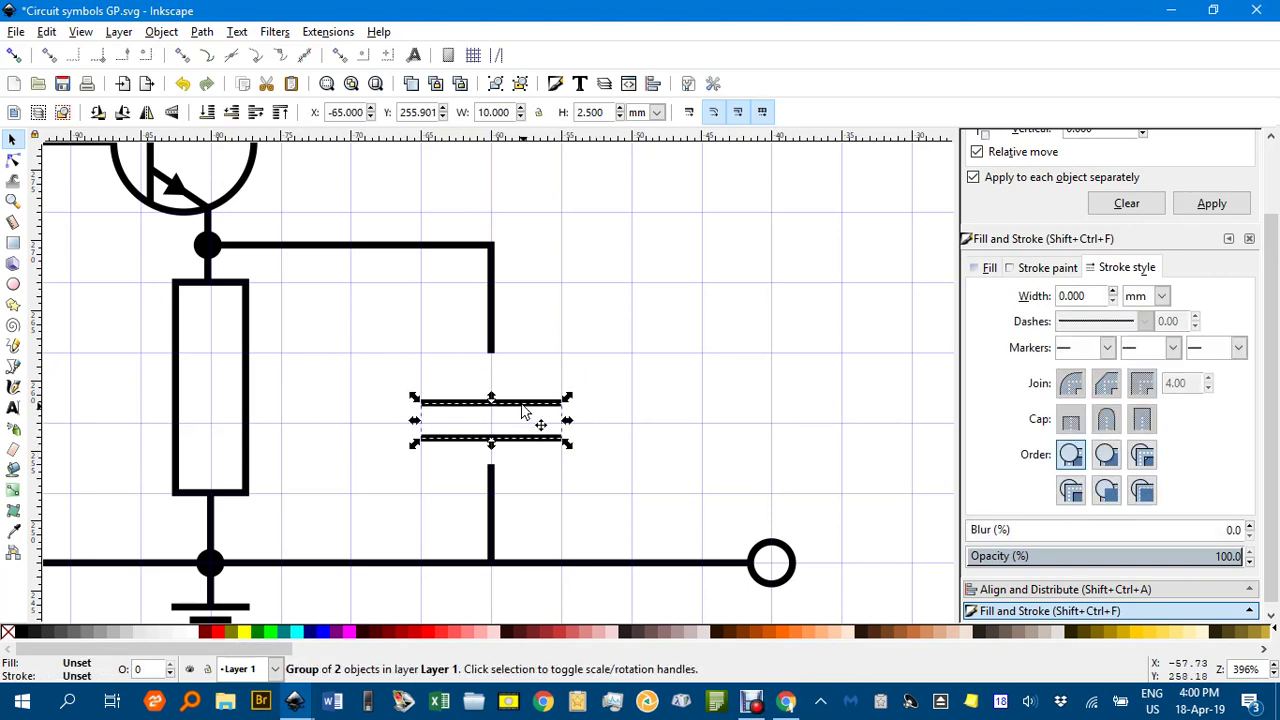
{"action": "mouse_move", "coordinate": [520, 410]}
{"action": "left_mouse_down"}
{"action": "mouse_move", "coordinate": [513, 386]}
{"action": "mouse_move", "coordinate": [516, 397]}
{"action": "left_mouse_up"}
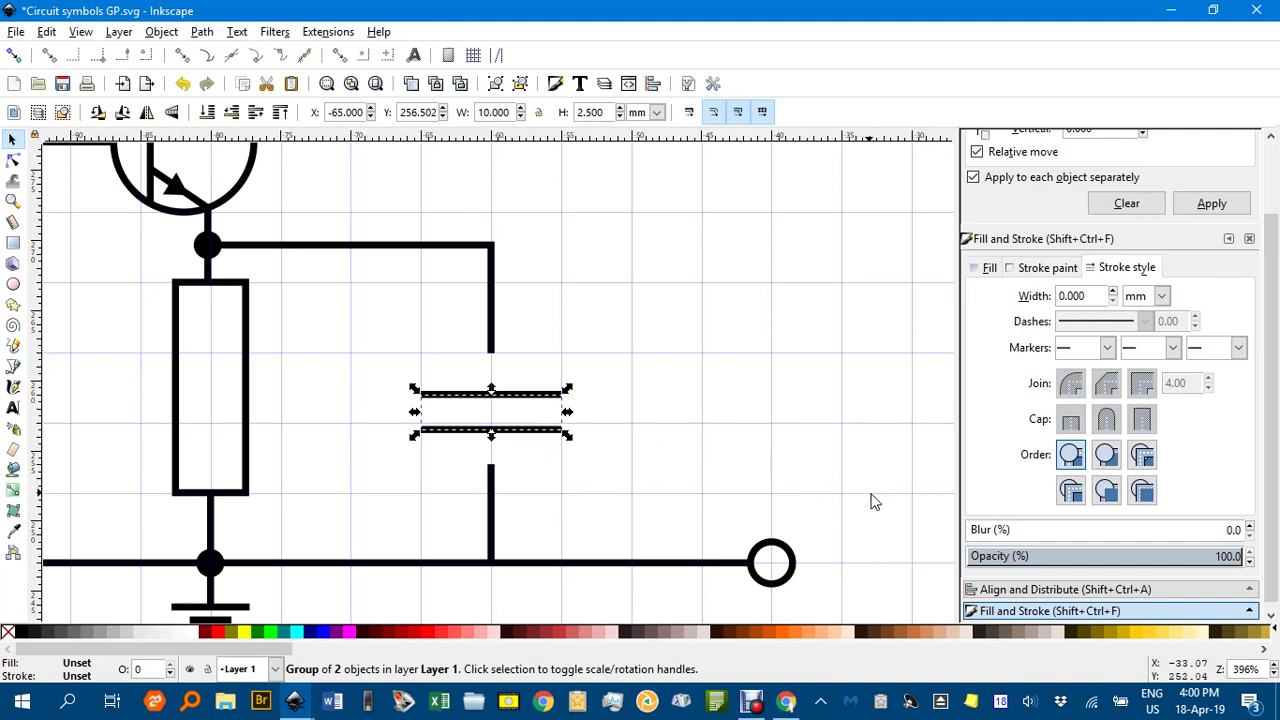
{"action": "left_click", "coordinate": [553, 336]}
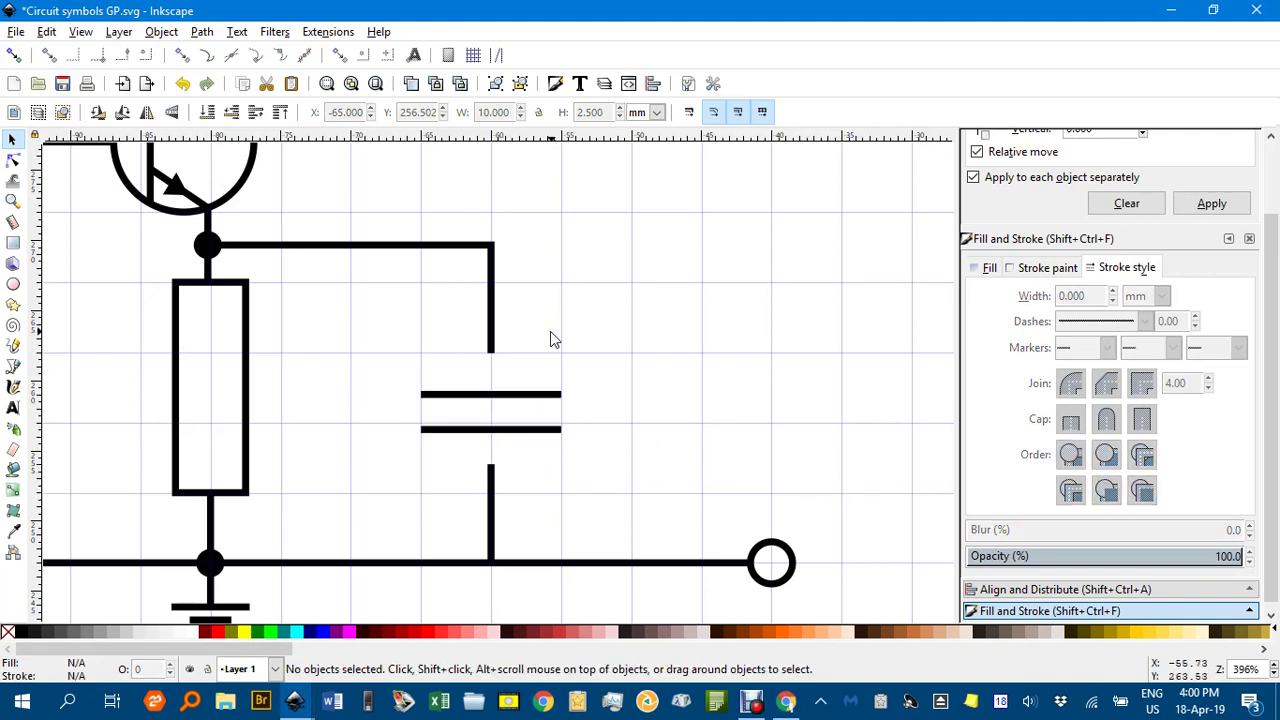
{"action": "left_click_drag", "start_coordinate": [517, 351], "coordinate": [526, 297]}
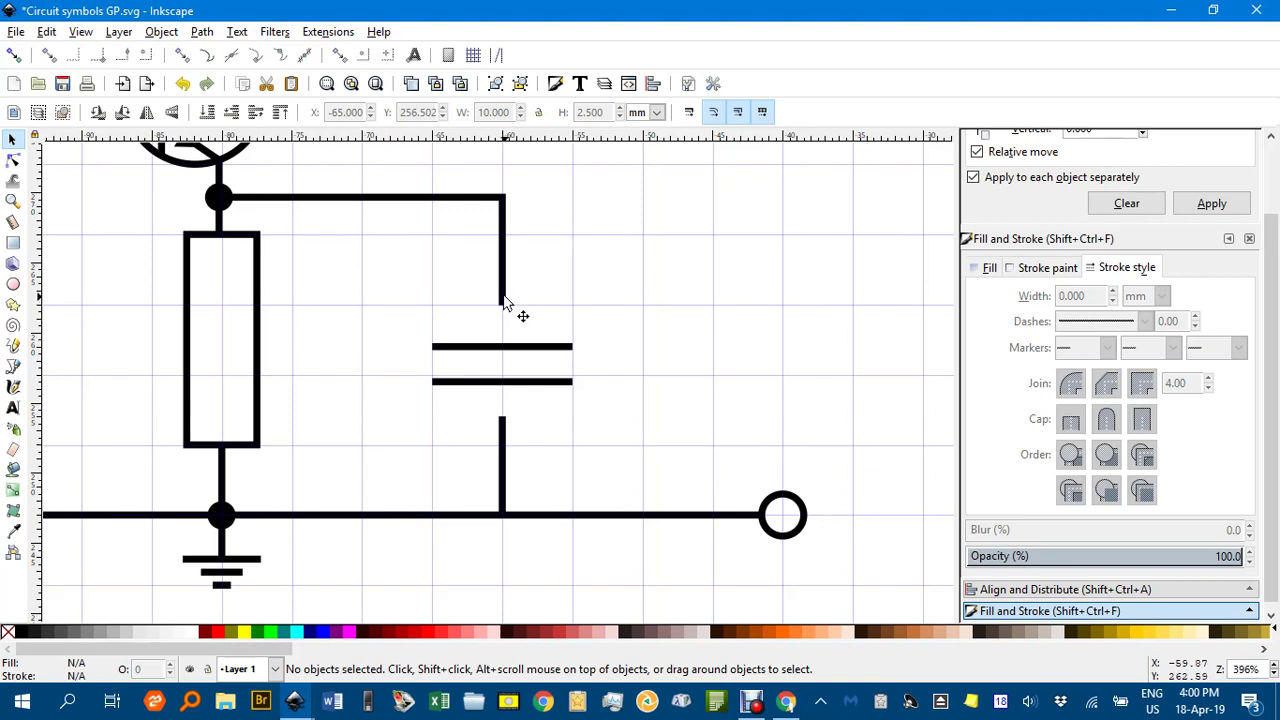
Step: Attach the upper wire to the top plate and snap the lower wire to the bottom plate's midpoint
{"action": "key", "text": "n"}
{"action": "left_click", "coordinate": [503, 299]}
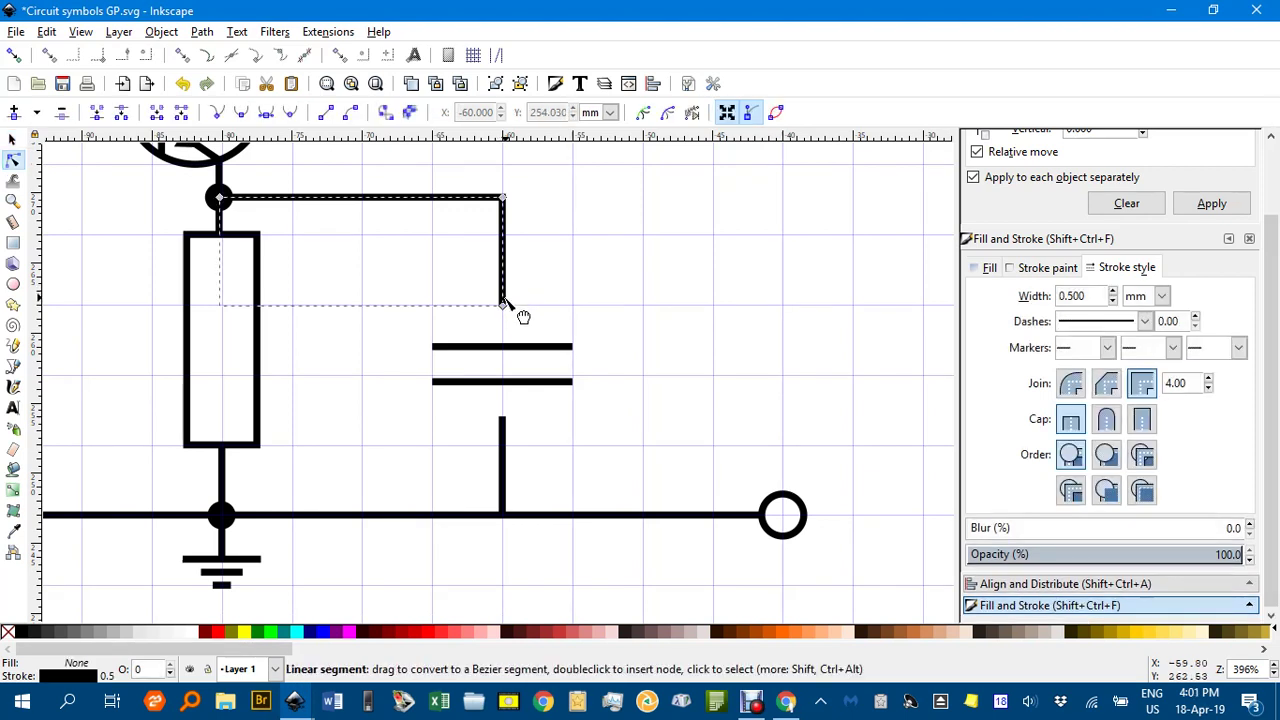
{"action": "left_click_drag", "start_coordinate": [503, 307], "coordinate": [504, 348]}
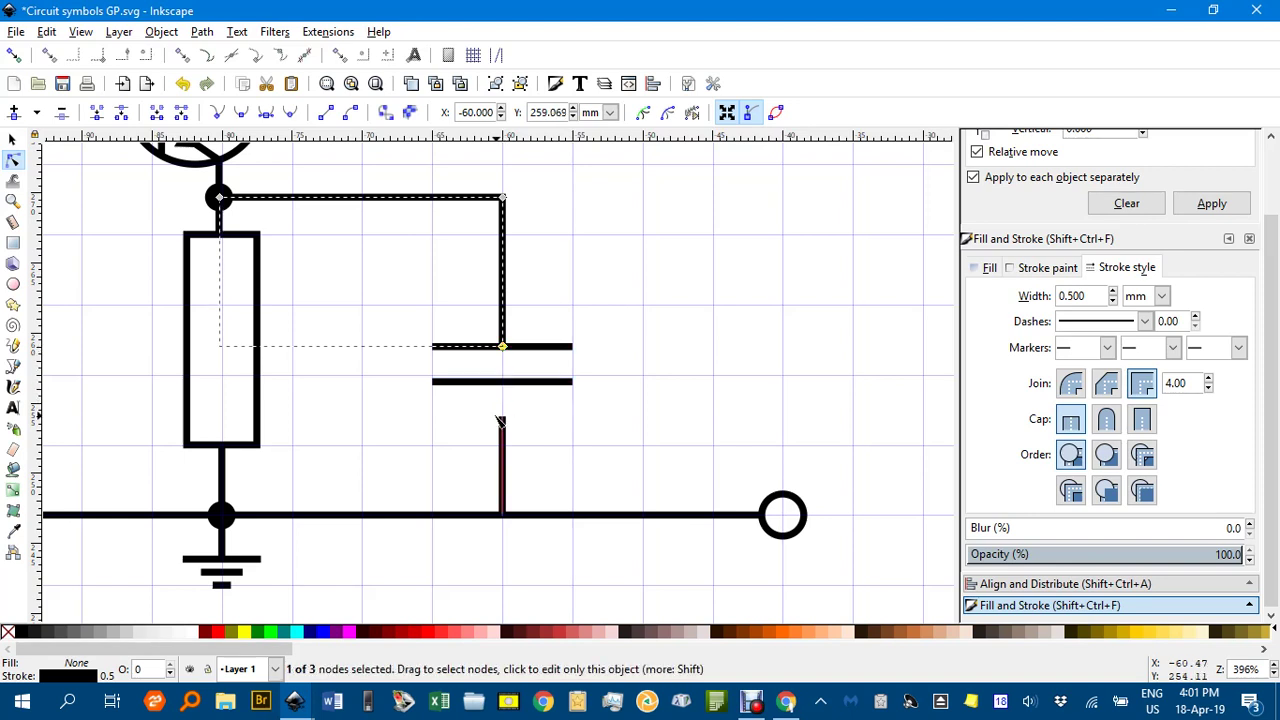
{"action": "left_click", "coordinate": [14, 55]}
{"action": "left_click", "coordinate": [504, 430]}
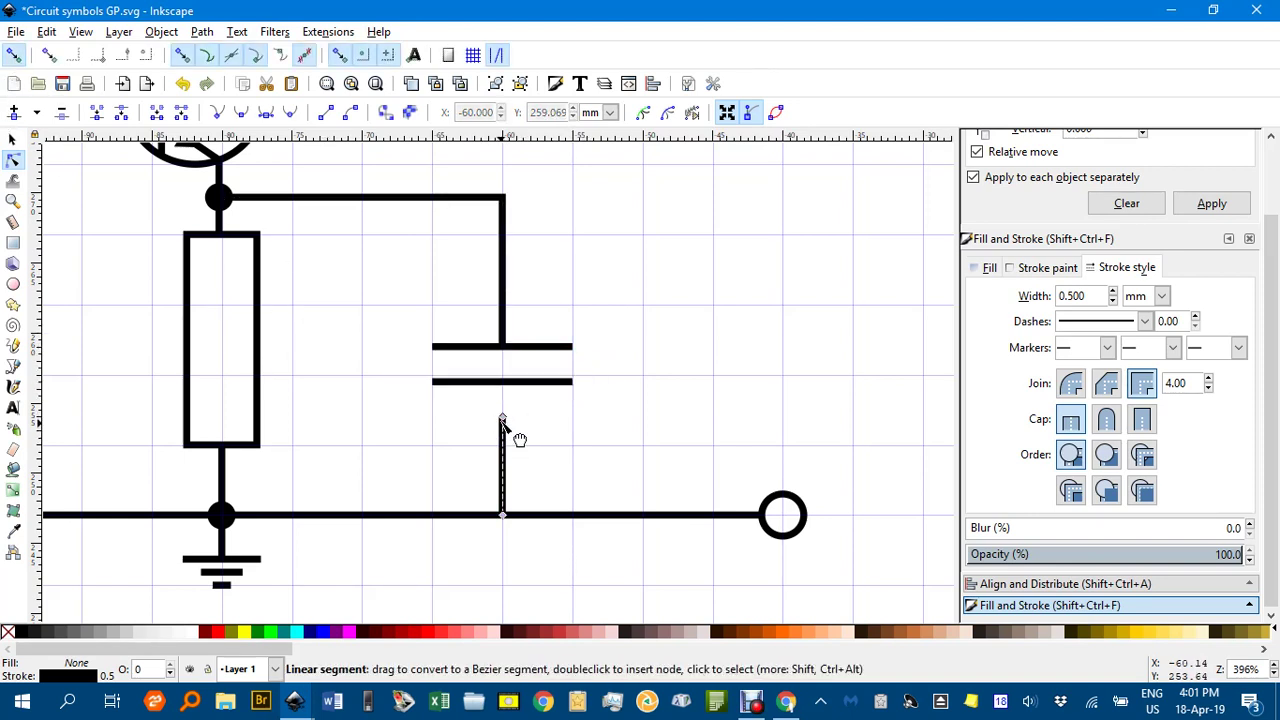
{"action": "left_click_drag", "start_coordinate": [503, 419], "coordinate": [503, 380]}
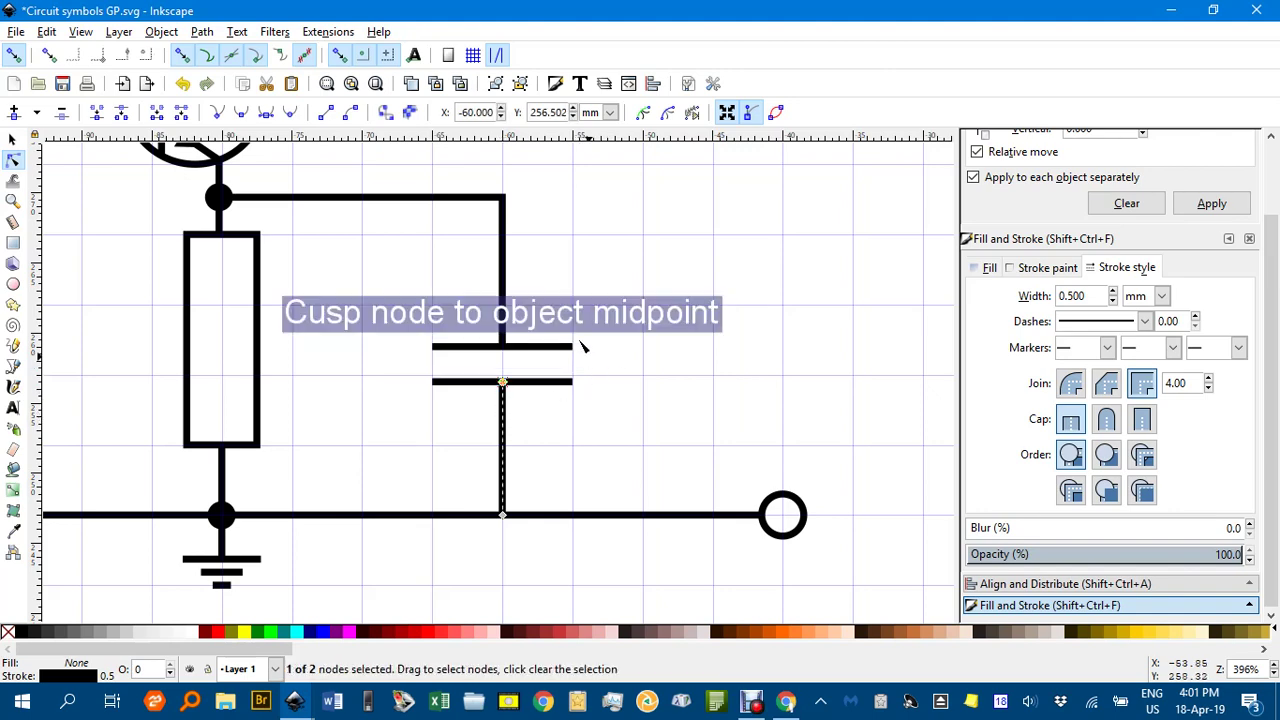
{"action": "left_click", "coordinate": [13, 139]}
{"action": "left_click", "coordinate": [183, 200]}
{"action": "scroll", "coordinate": [742, 378], "scroll_direction": "down", "scroll_amount": 2}
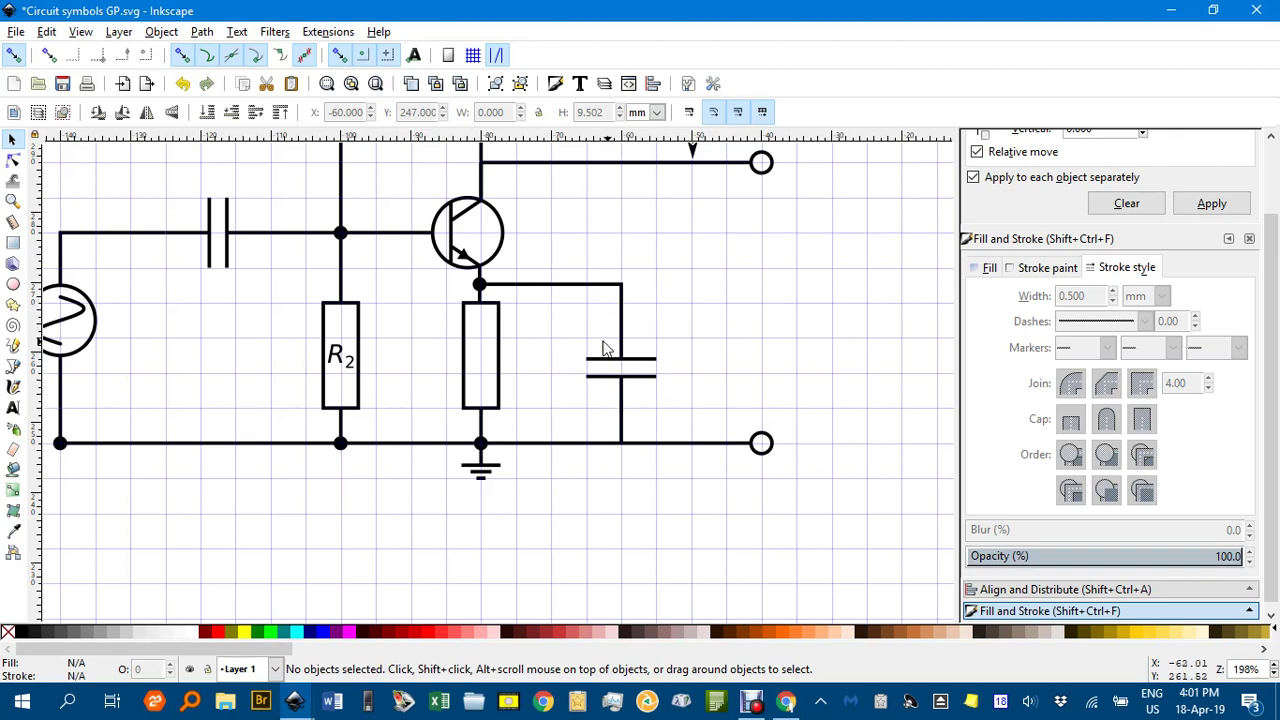
Step: Nudge the AC source group and ungroup it into separate parts
{"action": "scroll", "coordinate": [577, 350], "scroll_direction": "down", "scroll_amount": 1, "text": "ctrl"}
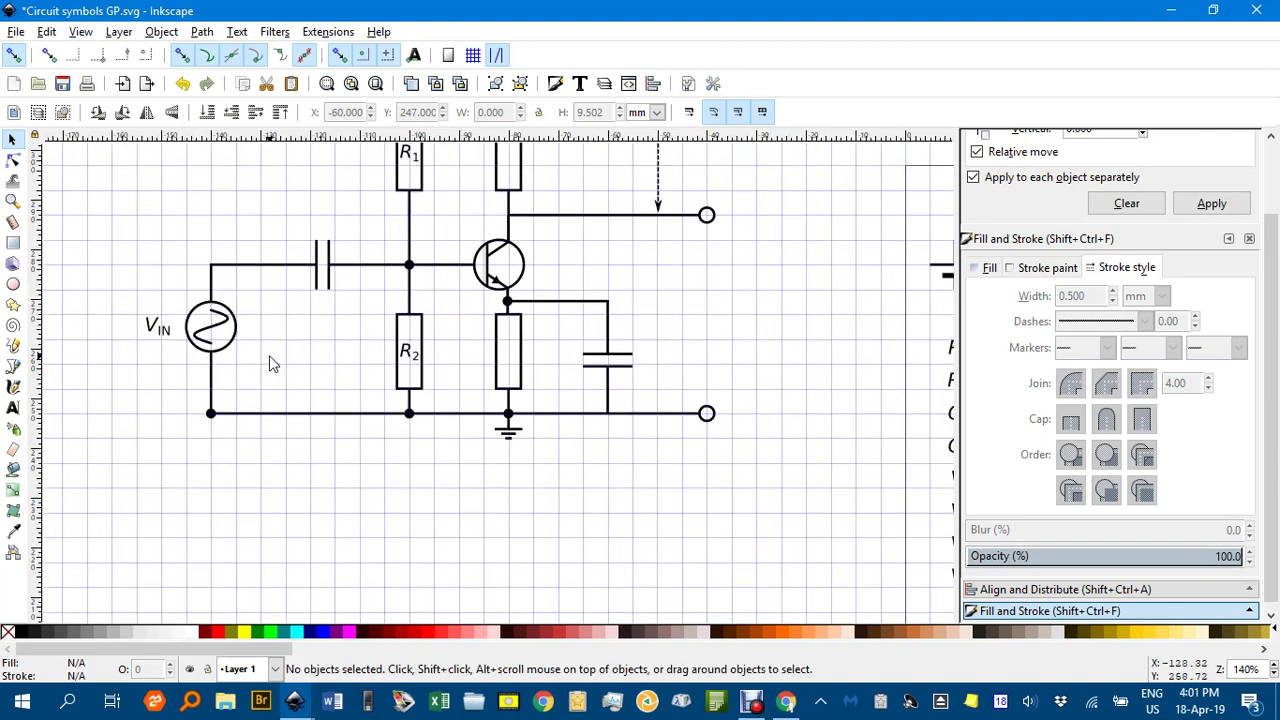
{"action": "scroll", "coordinate": [430, 362], "scroll_direction": "left", "scroll_amount": 4}
{"action": "left_click", "coordinate": [404, 347]}
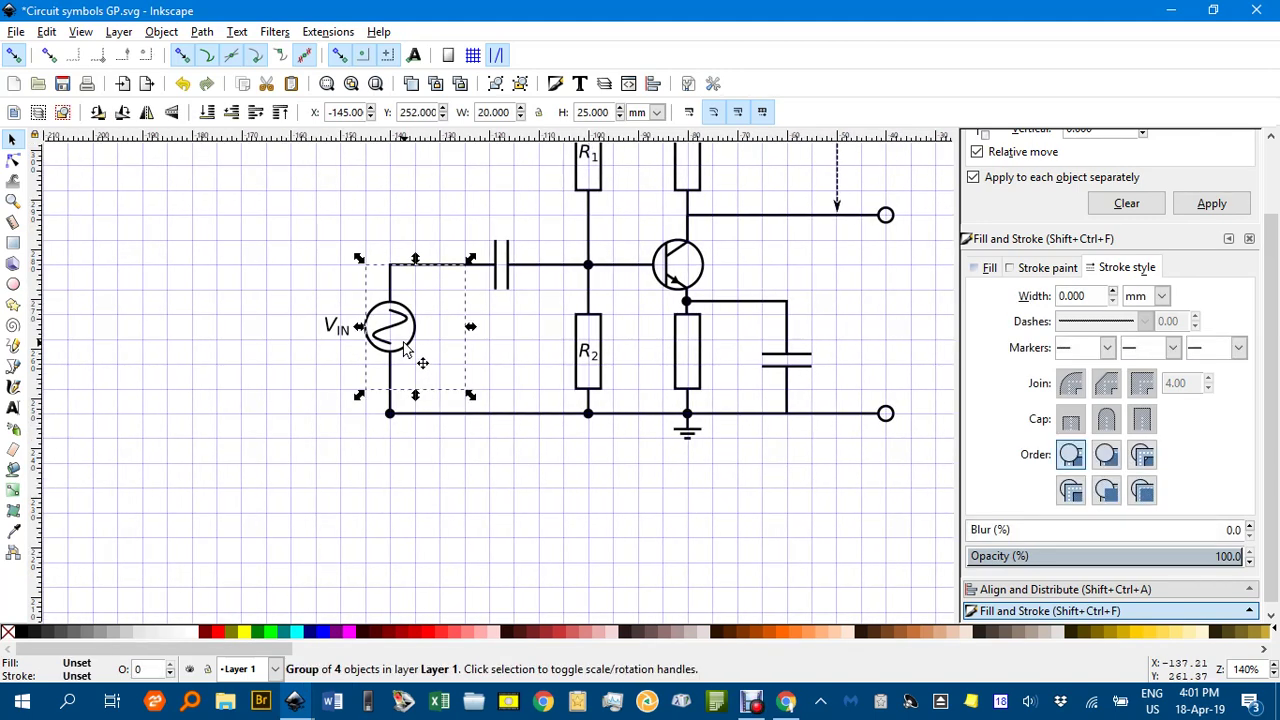
{"action": "scroll", "coordinate": [404, 347], "scroll_direction": "up", "scroll_amount": 1, "text": "ctrl"}
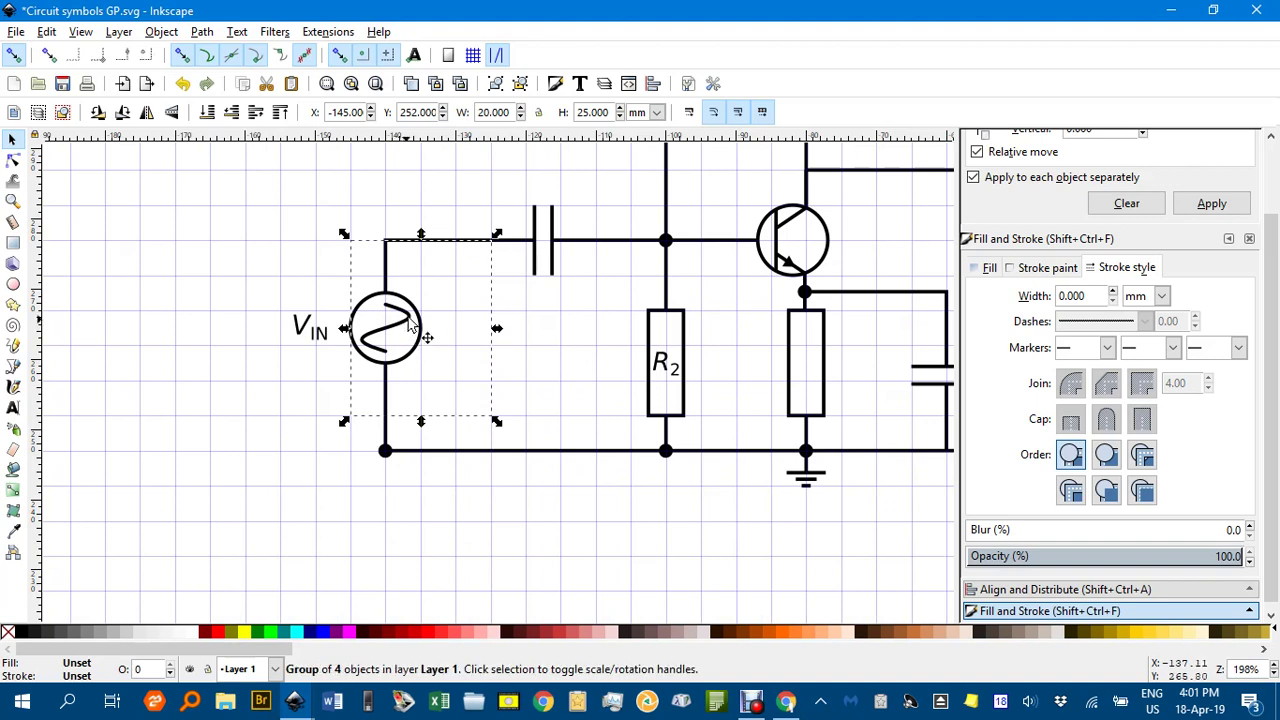
{"action": "mouse_move", "coordinate": [414, 326]}
{"action": "left_mouse_down"}
{"action": "mouse_move", "coordinate": [362, 317]}
{"action": "mouse_move", "coordinate": [404, 336]}
{"action": "left_mouse_up"}
{"action": "key", "text": "ctrl+shift+g"}
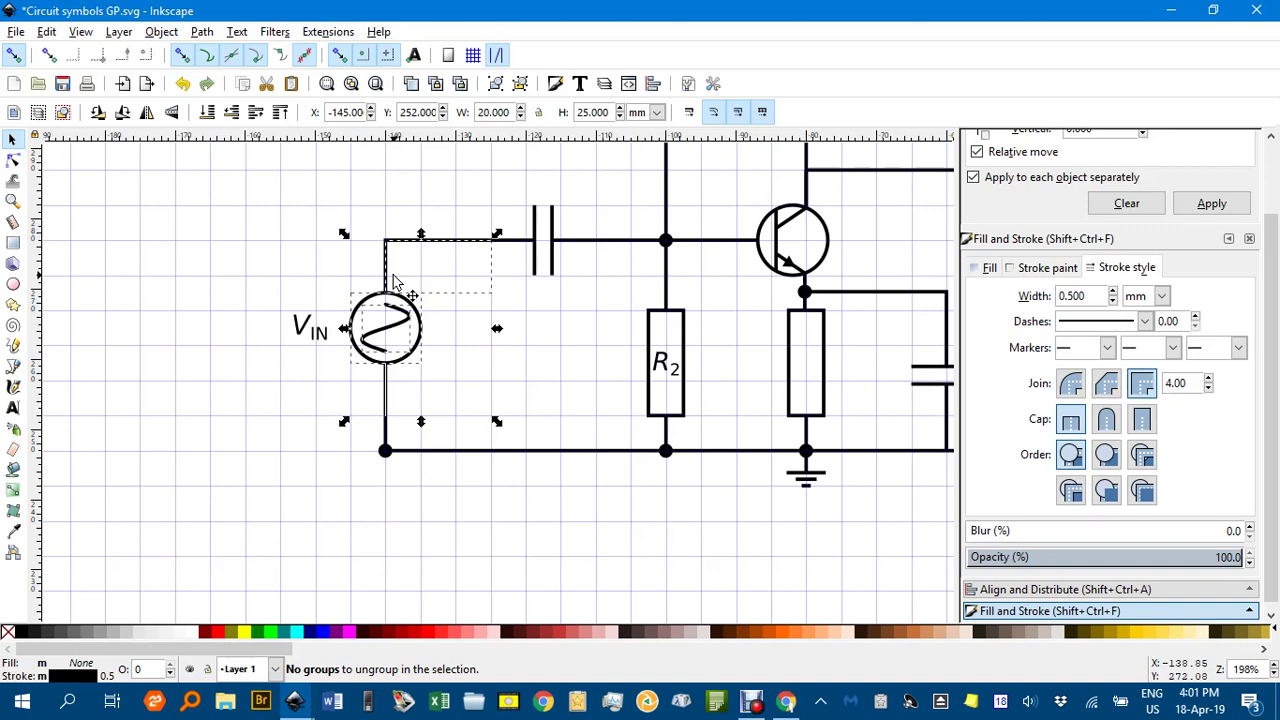
{"action": "left_click", "coordinate": [250, 263]}
Step: With snapping off, move the circle and sine wave together up the wire to Y 256.905
{"action": "left_click_drag", "start_coordinate": [331, 286], "coordinate": [411, 374]}
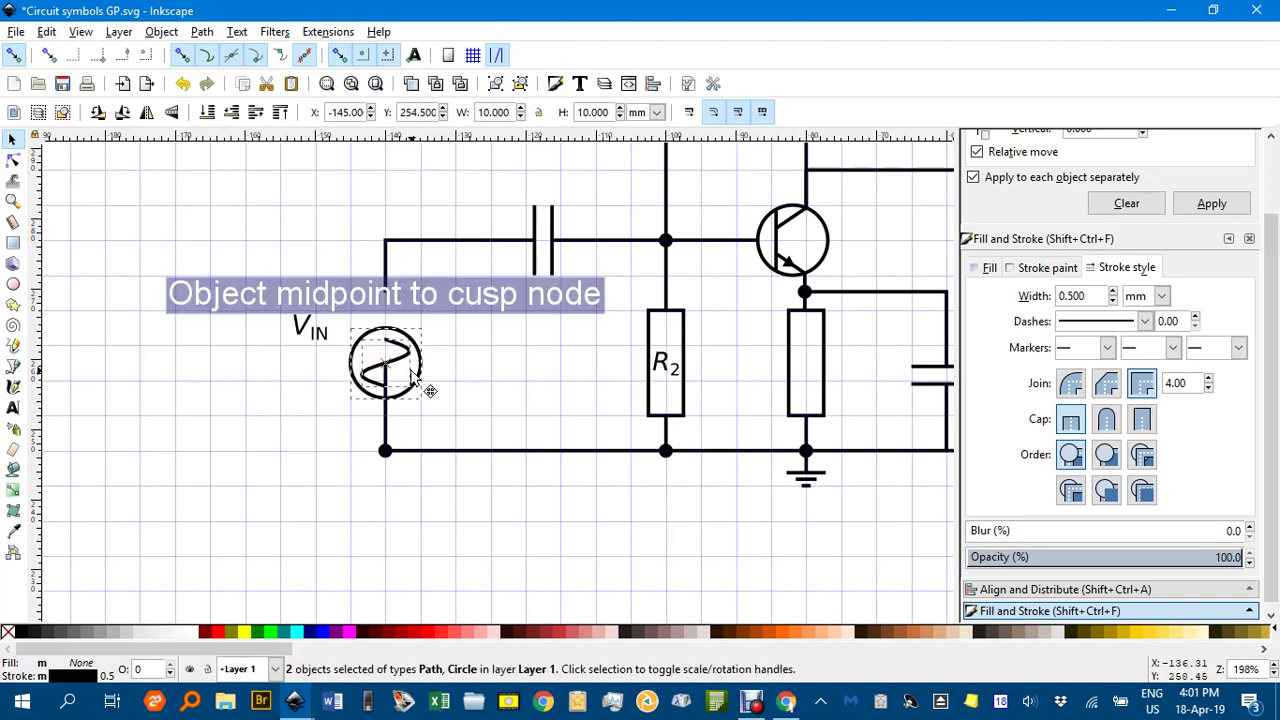
{"action": "left_click", "coordinate": [14, 55]}
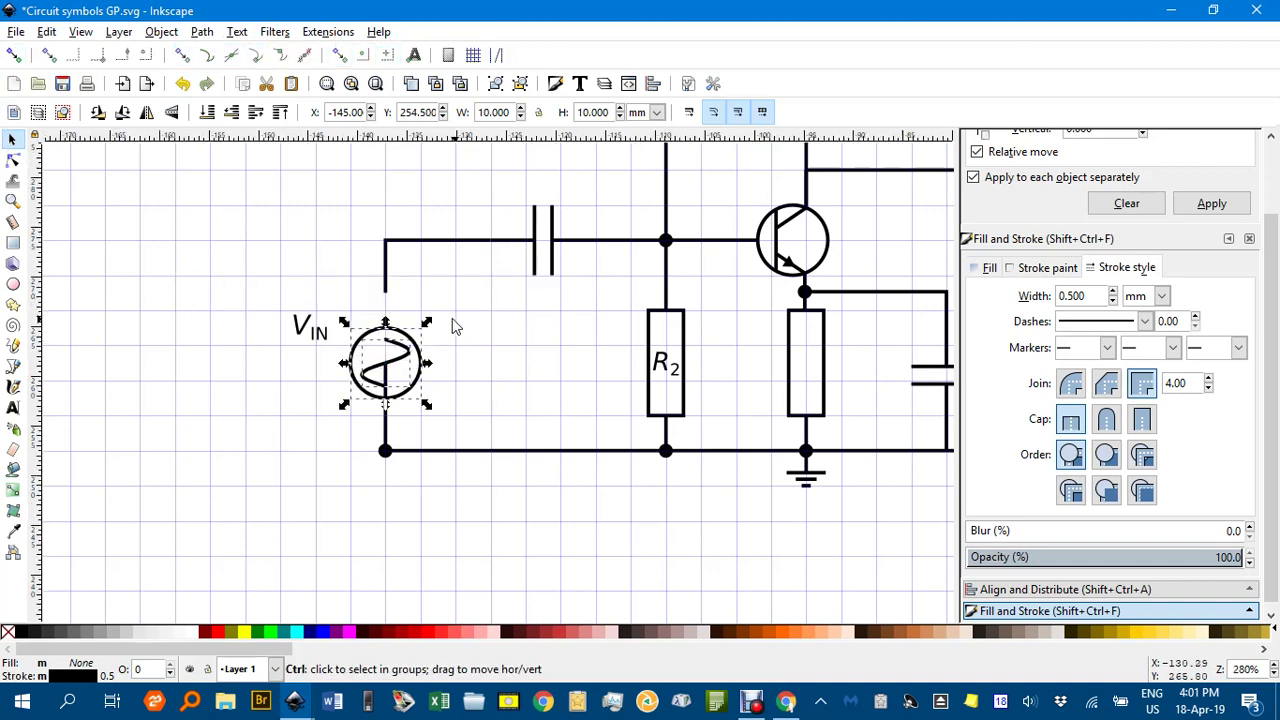
{"action": "scroll", "coordinate": [452, 326], "scroll_direction": "up", "scroll_amount": 4}
{"action": "scroll", "coordinate": [532, 253], "scroll_direction": "down", "scroll_amount": 2}
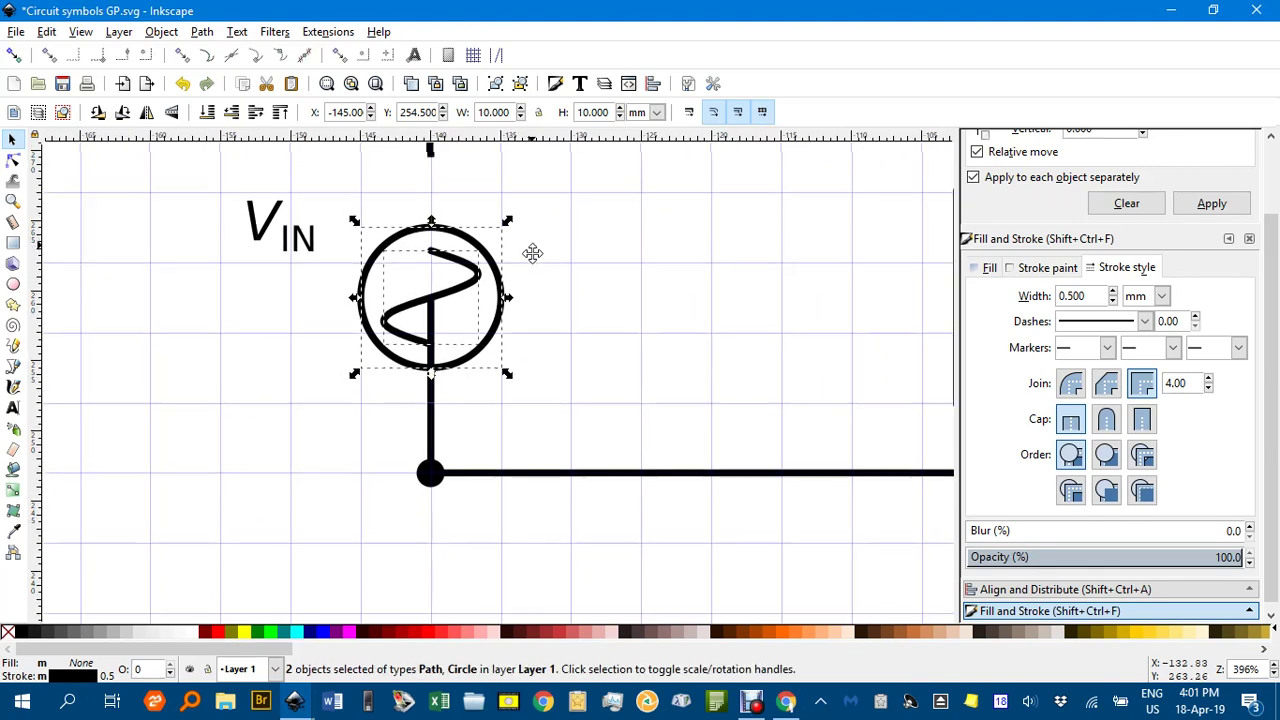
{"action": "mouse_move", "coordinate": [532, 253]}
{"action": "left_mouse_down"}
{"action": "mouse_move", "coordinate": [520, 343]}
{"action": "mouse_move", "coordinate": [520, 320]}
{"action": "mouse_move", "coordinate": [489, 351]}
{"action": "mouse_move", "coordinate": [493, 315]}
{"action": "mouse_move", "coordinate": [477, 294]}
{"action": "left_mouse_up"}
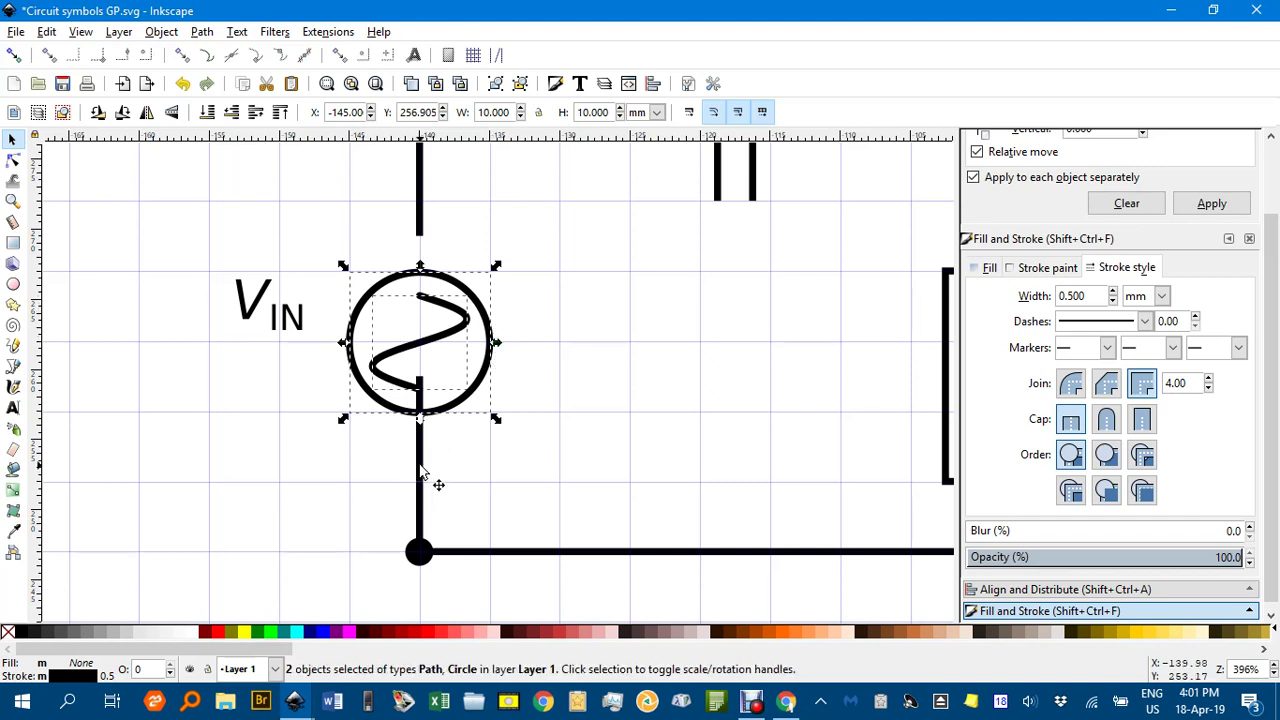
Step: Extend the wire below the AC source so its top end meets the circle's bottom edge
{"action": "left_click", "coordinate": [421, 472]}
{"action": "left_click", "coordinate": [554, 467]}
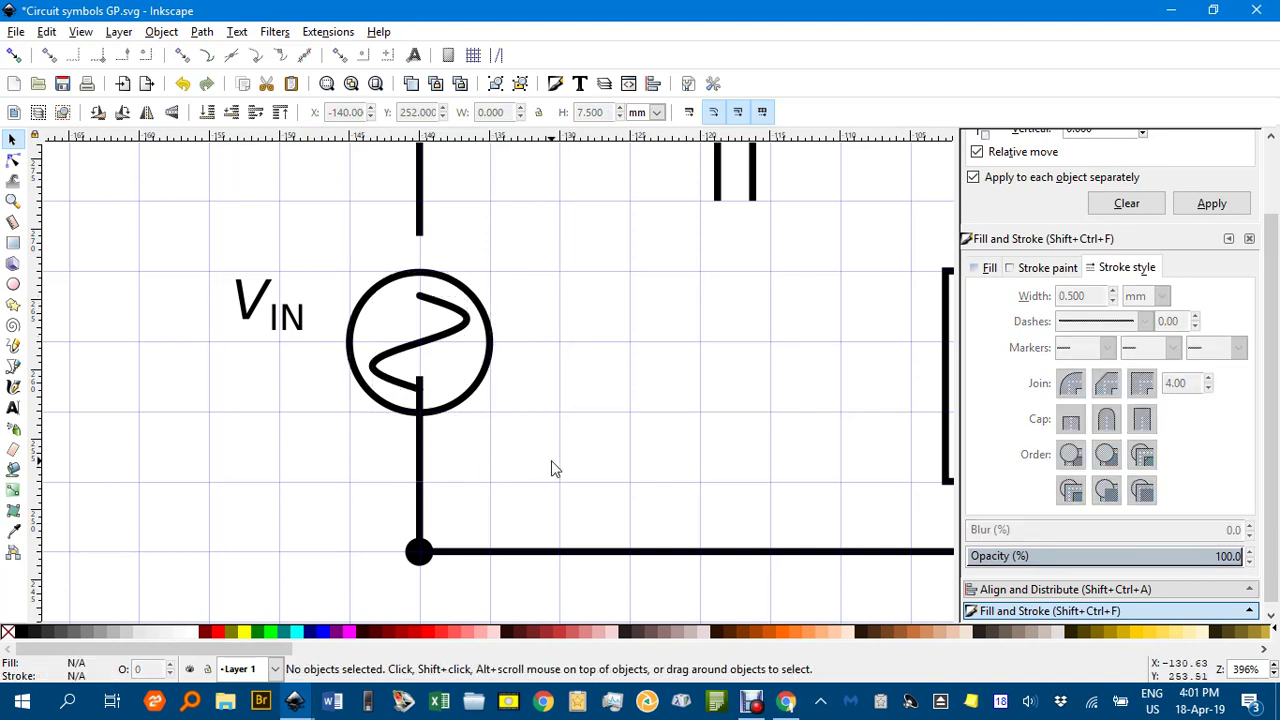
{"action": "key", "text": "n"}
{"action": "left_click", "coordinate": [420, 486]}
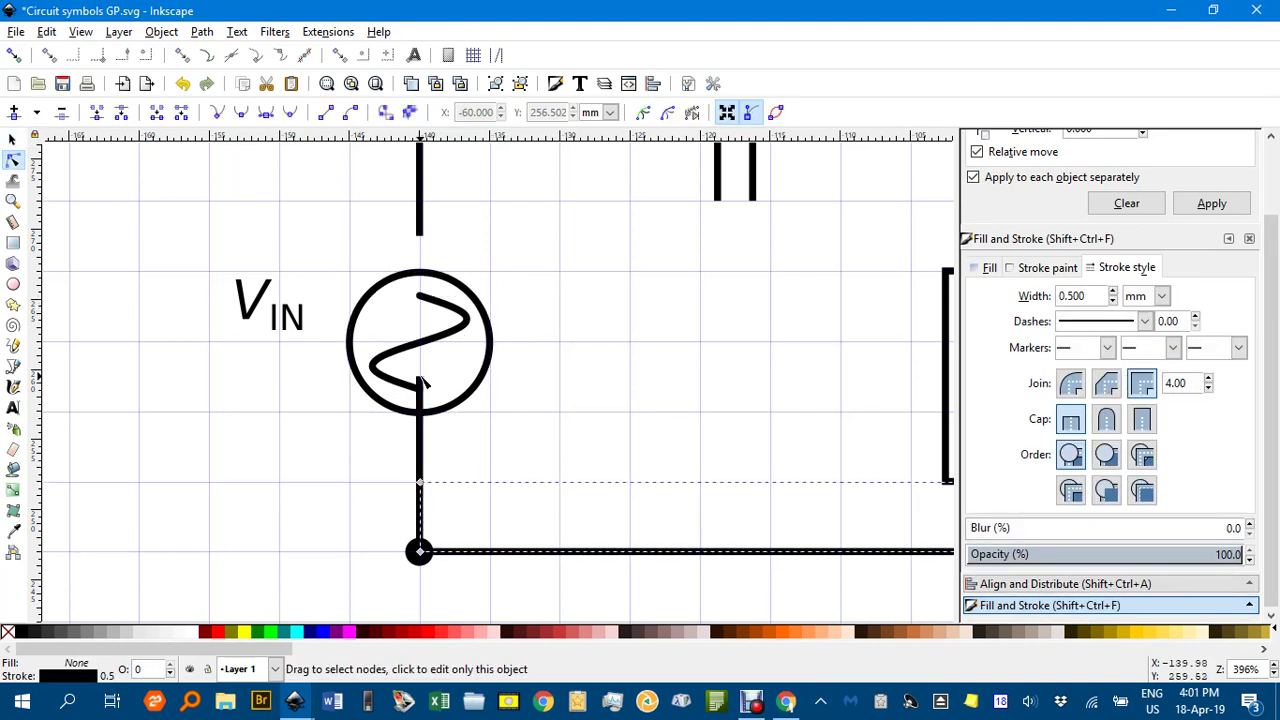
{"action": "left_click", "coordinate": [421, 386]}
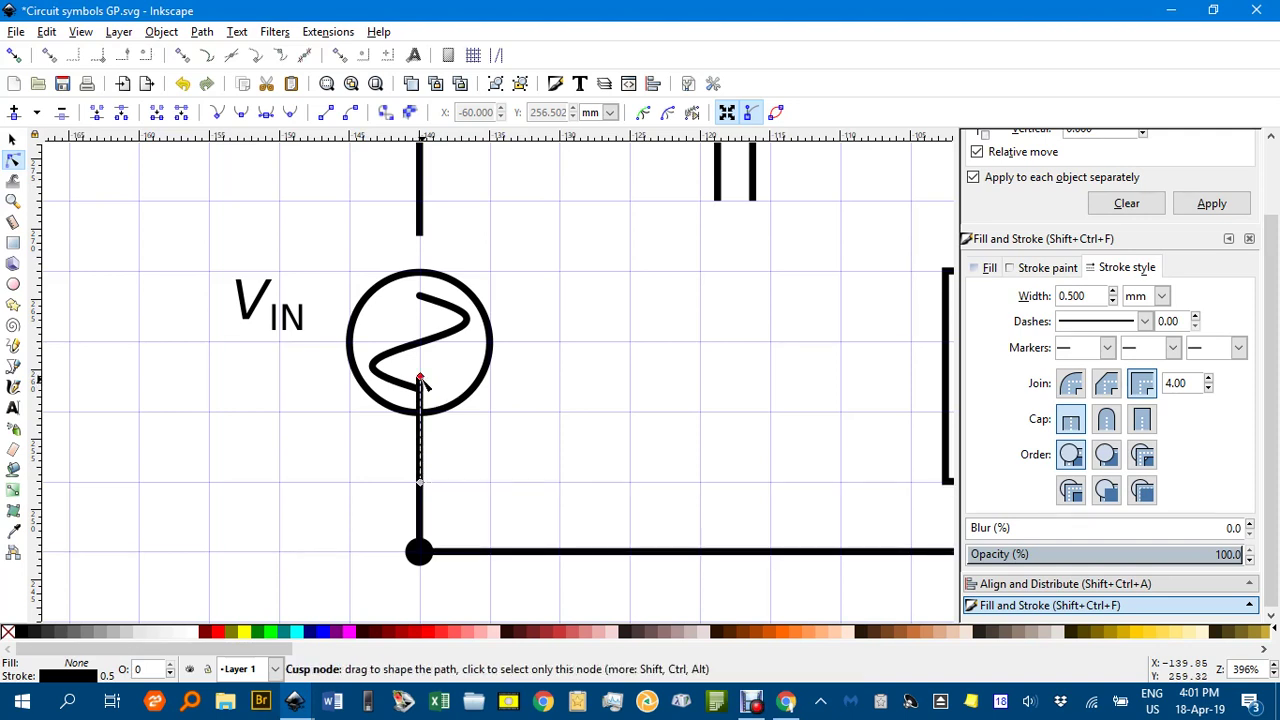
{"action": "left_click_drag", "start_coordinate": [421, 381], "coordinate": [422, 413]}
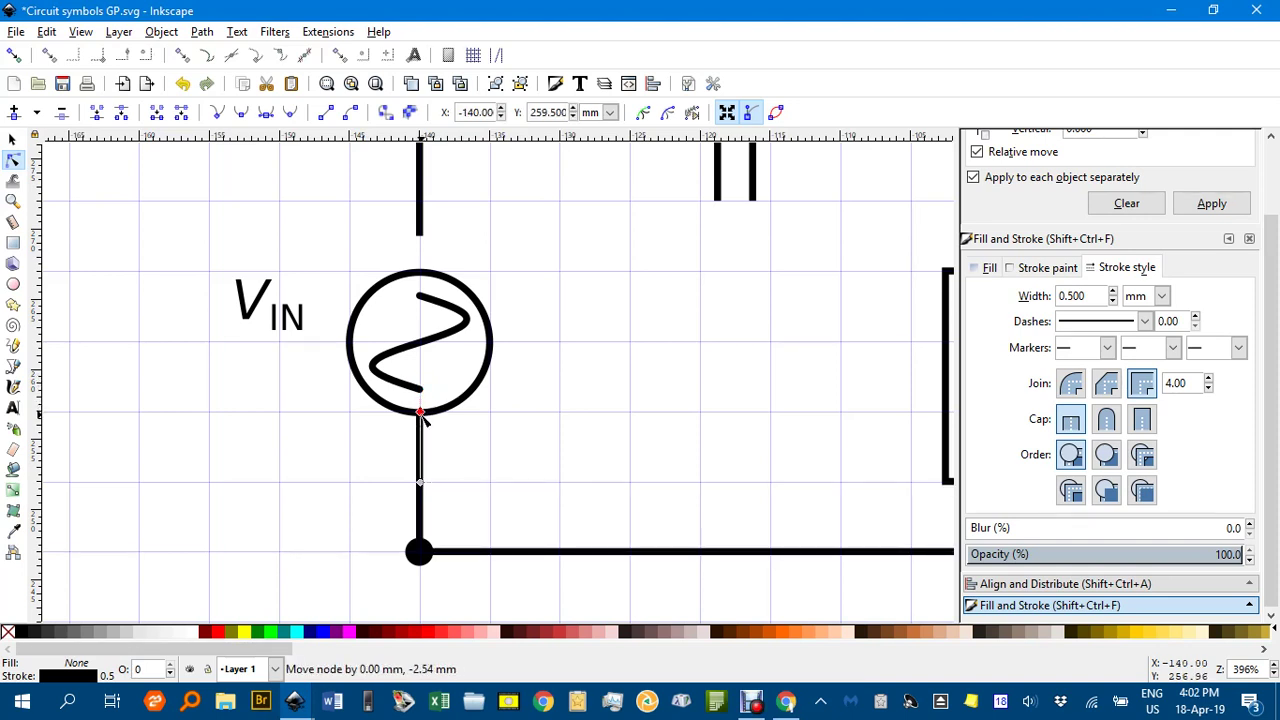
Step: Stretch the wire above the source down to the circle's top edge, then view the whole circuit
{"action": "left_click", "coordinate": [420, 222]}
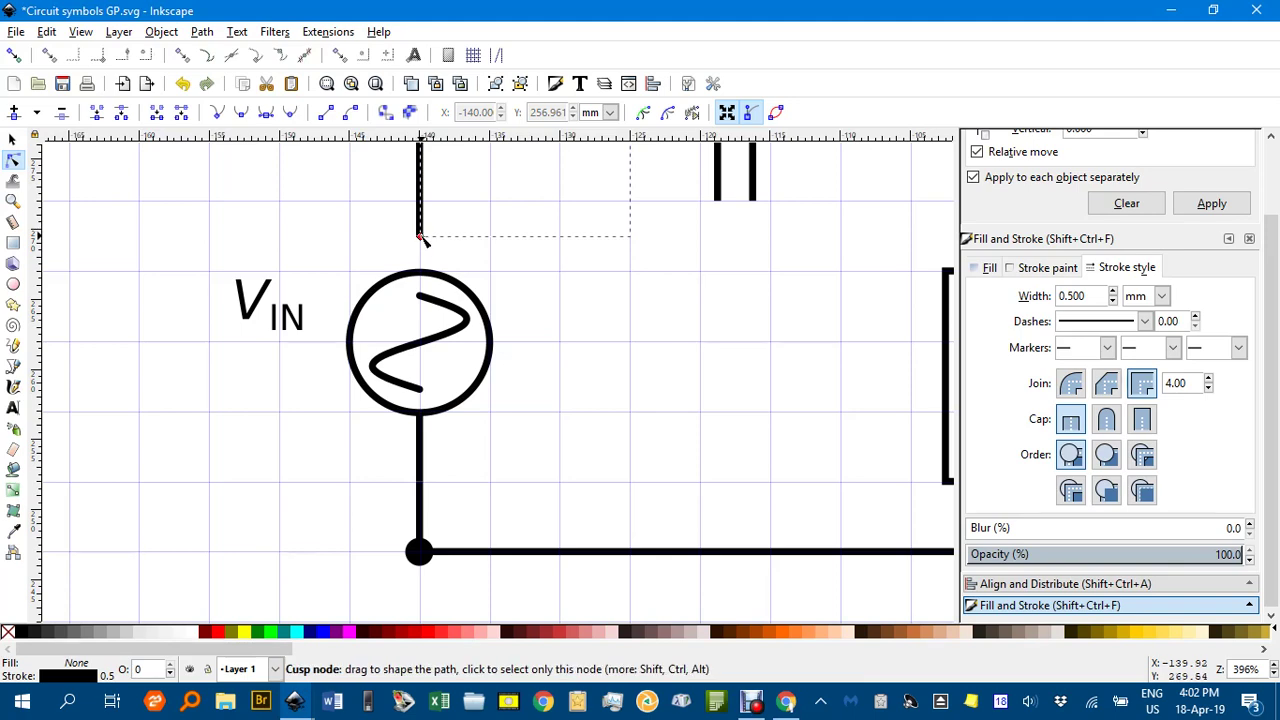
{"action": "left_click_drag", "start_coordinate": [421, 237], "coordinate": [425, 275]}
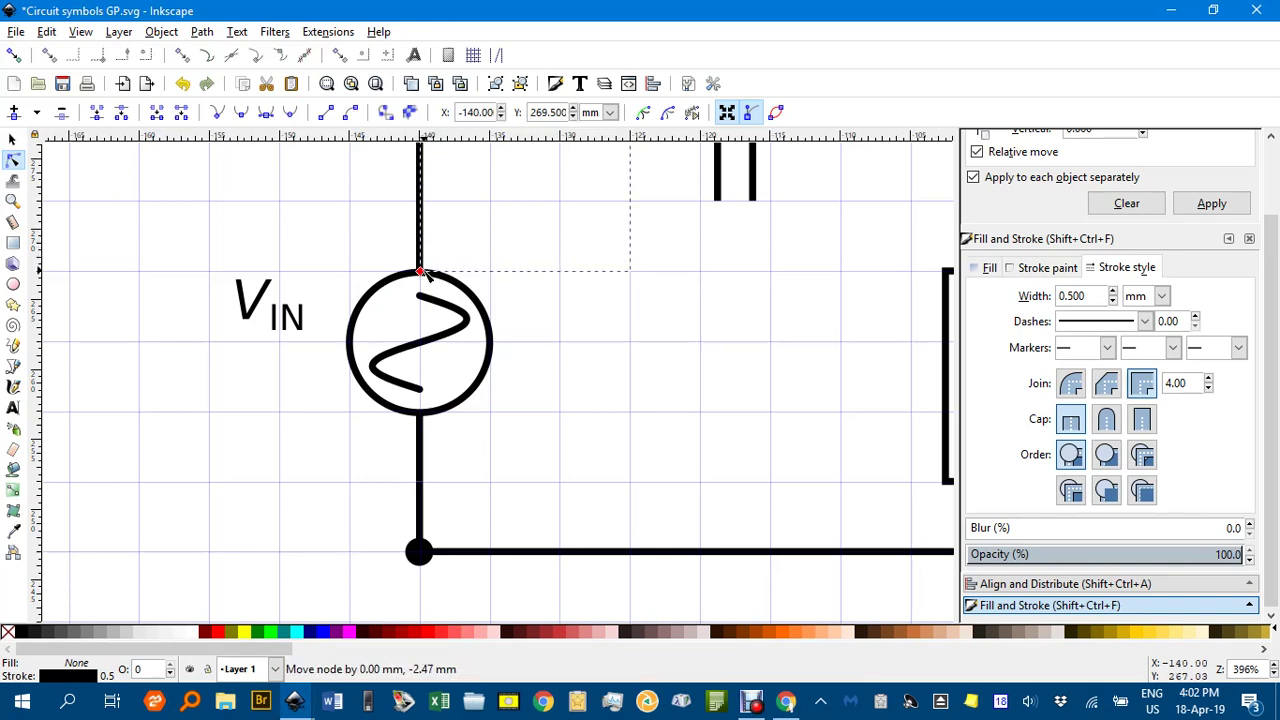
{"action": "left_click", "coordinate": [13, 139]}
{"action": "left_click", "coordinate": [253, 200]}
{"action": "scroll", "coordinate": [605, 242], "scroll_direction": "down", "scroll_amount": 3, "text": "ctrl"}
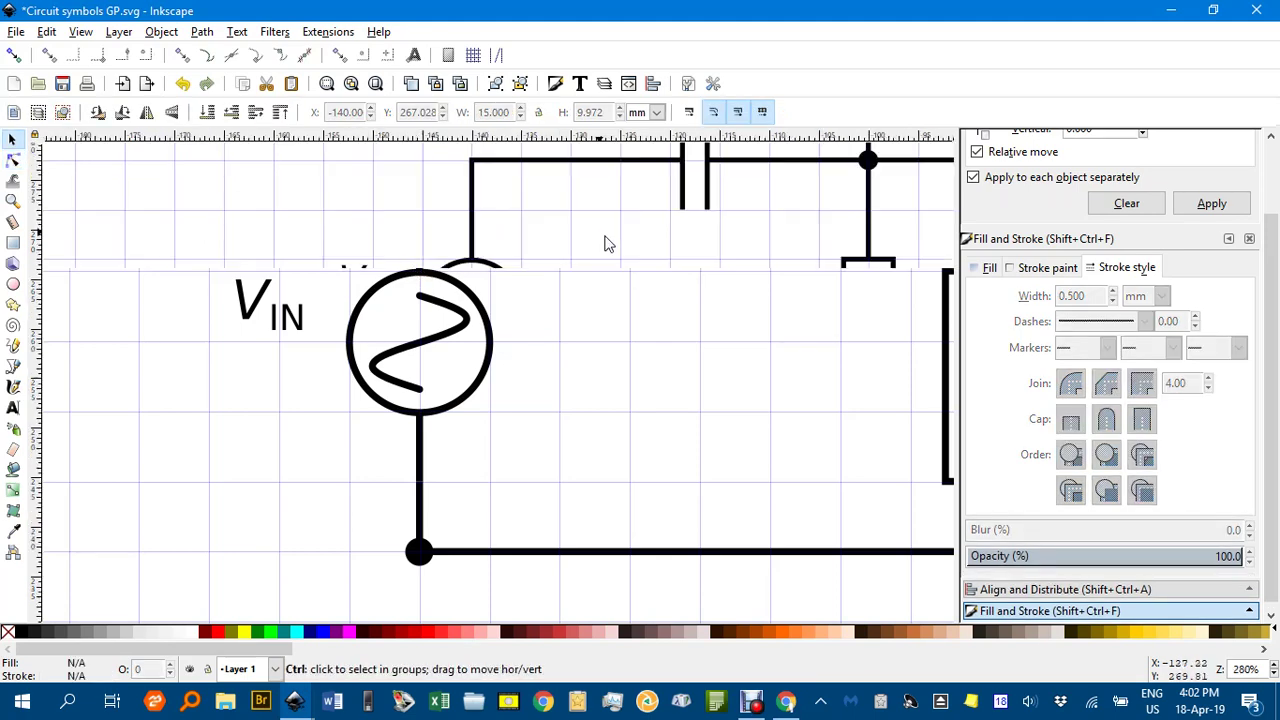
{"action": "left_click_drag", "start_coordinate": [623, 266], "coordinate": [363, 346]}
{"action": "scroll", "coordinate": [518, 310], "scroll_direction": "down", "scroll_amount": 1, "text": "ctrl"}
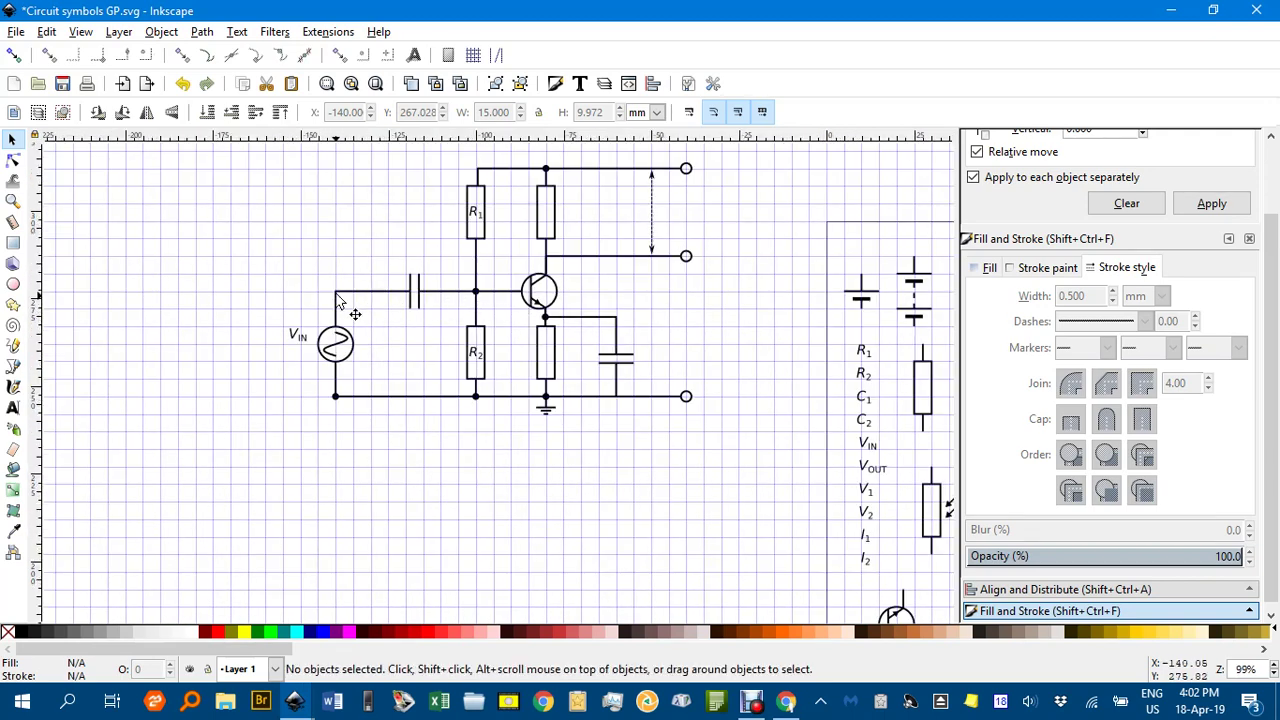
{"action": "scroll", "coordinate": [600, 303], "scroll_direction": "up", "scroll_amount": 1}
{"action": "scroll", "coordinate": [600, 303], "scroll_direction": "right", "scroll_amount": 1}
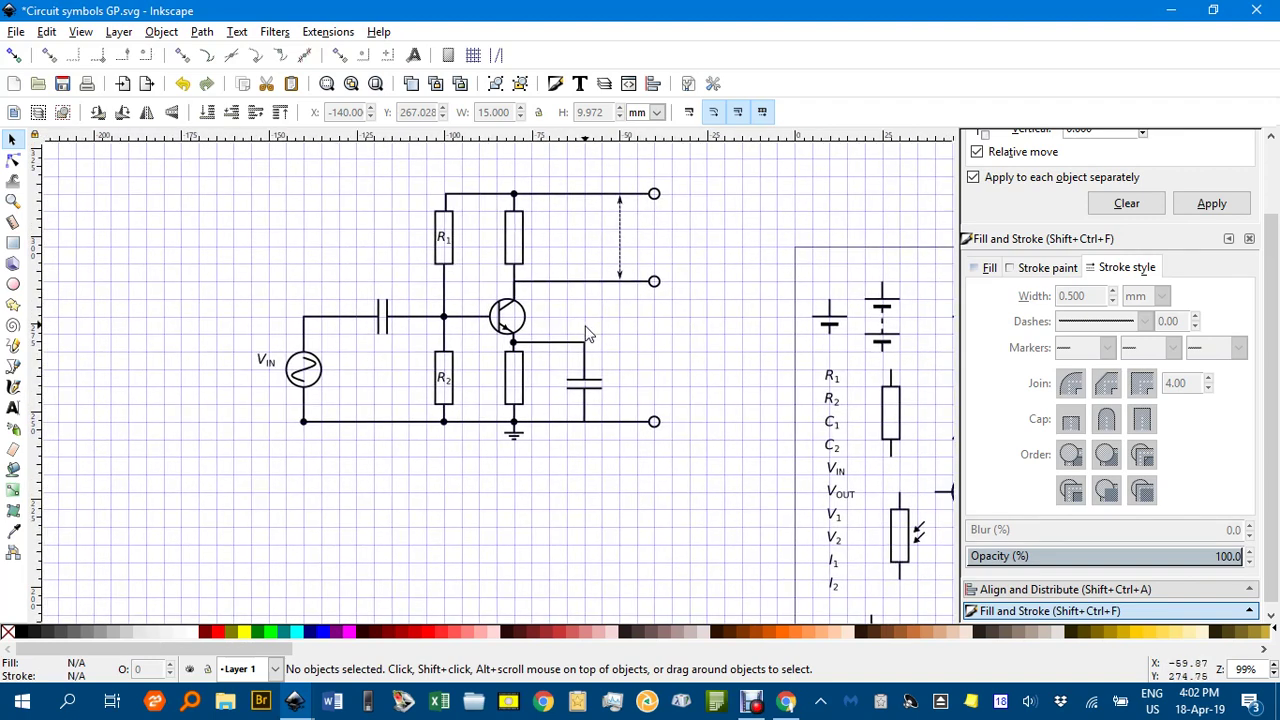
{"action": "scroll", "coordinate": [546, 380], "scroll_direction": "up", "scroll_amount": 2}
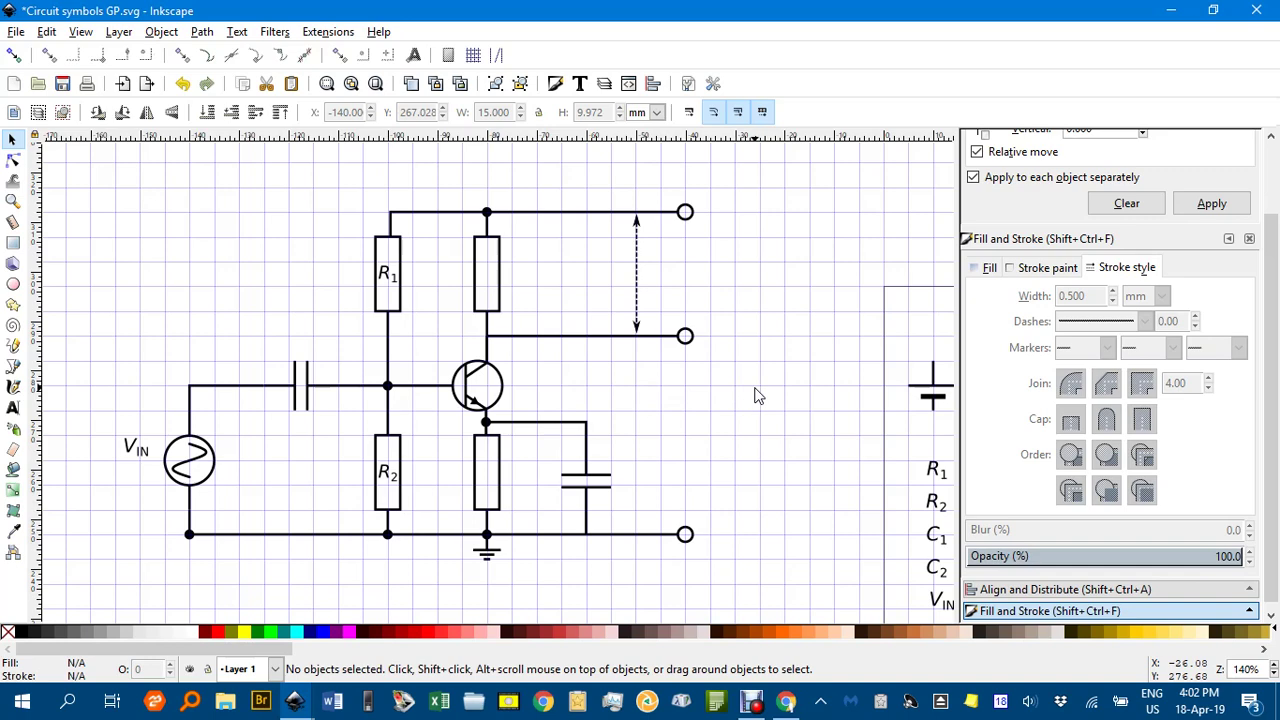
{"action": "scroll", "coordinate": [757, 394], "scroll_direction": "down", "scroll_amount": 4}
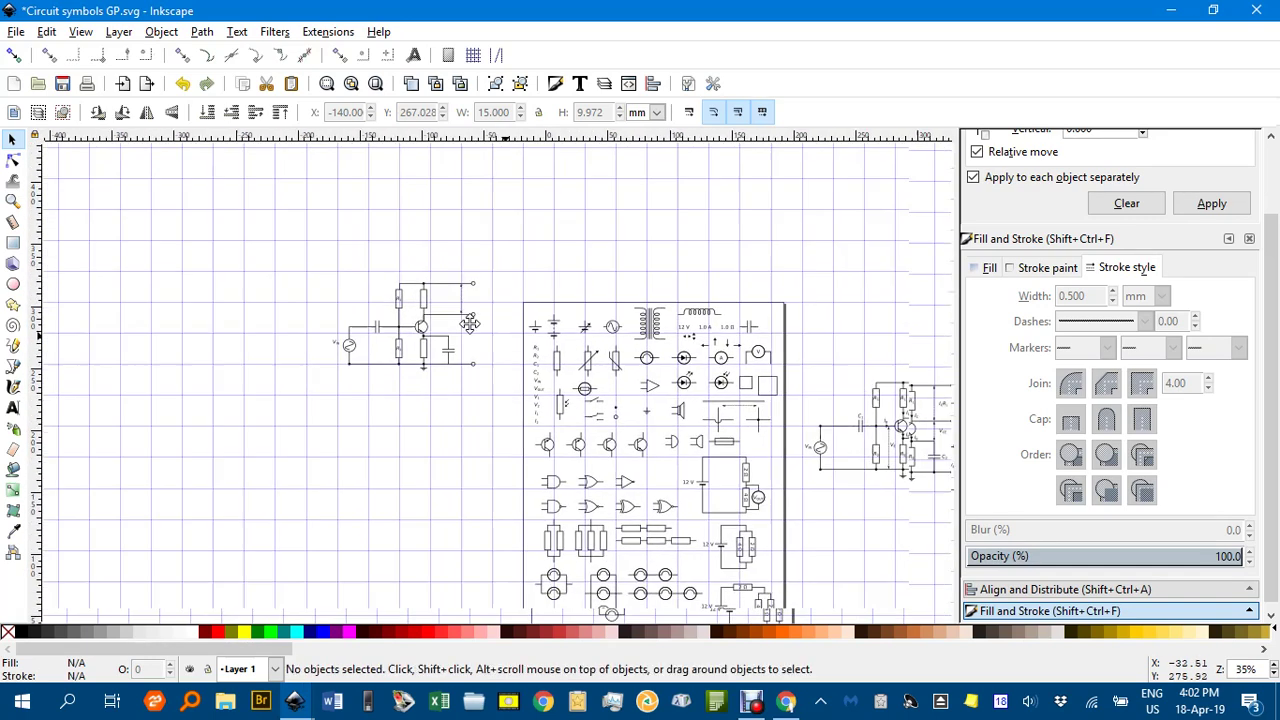
{"action": "scroll", "coordinate": [470, 323], "scroll_direction": "right", "scroll_amount": 4}
{"action": "scroll", "coordinate": [470, 323], "scroll_direction": "down", "scroll_amount": 1}
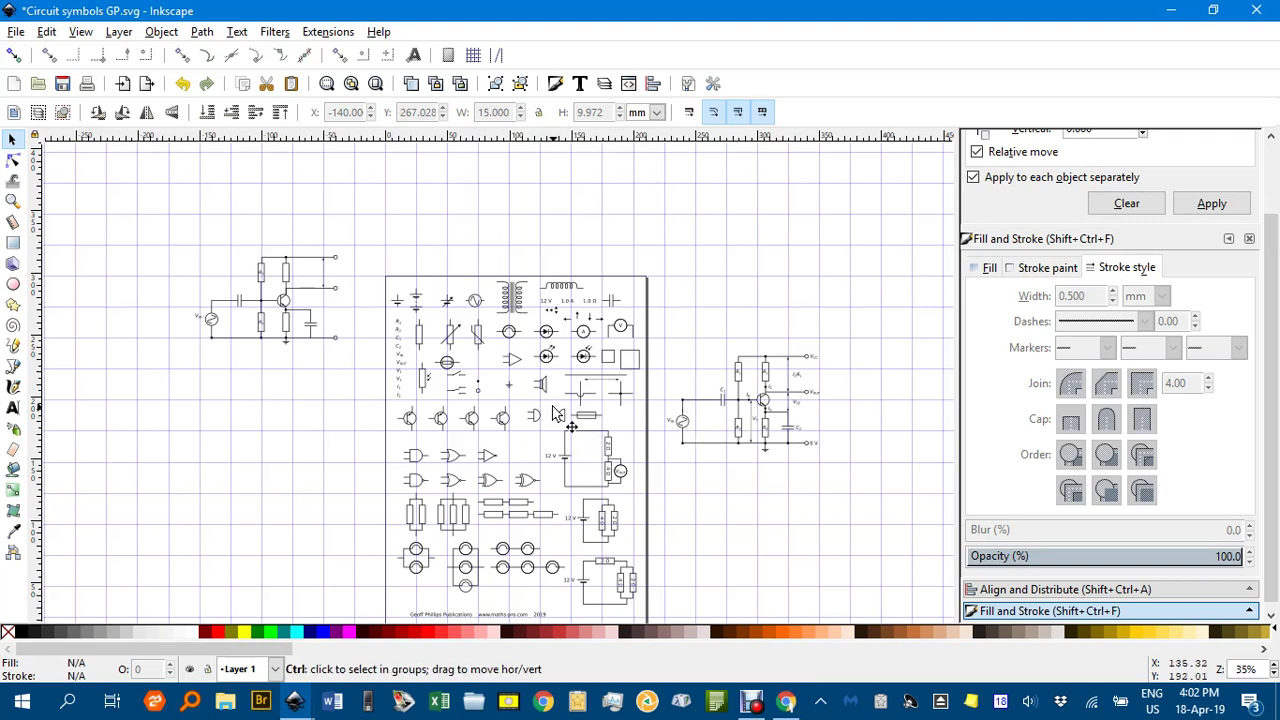
{"action": "scroll", "coordinate": [556, 412], "scroll_direction": "up", "scroll_amount": 2}
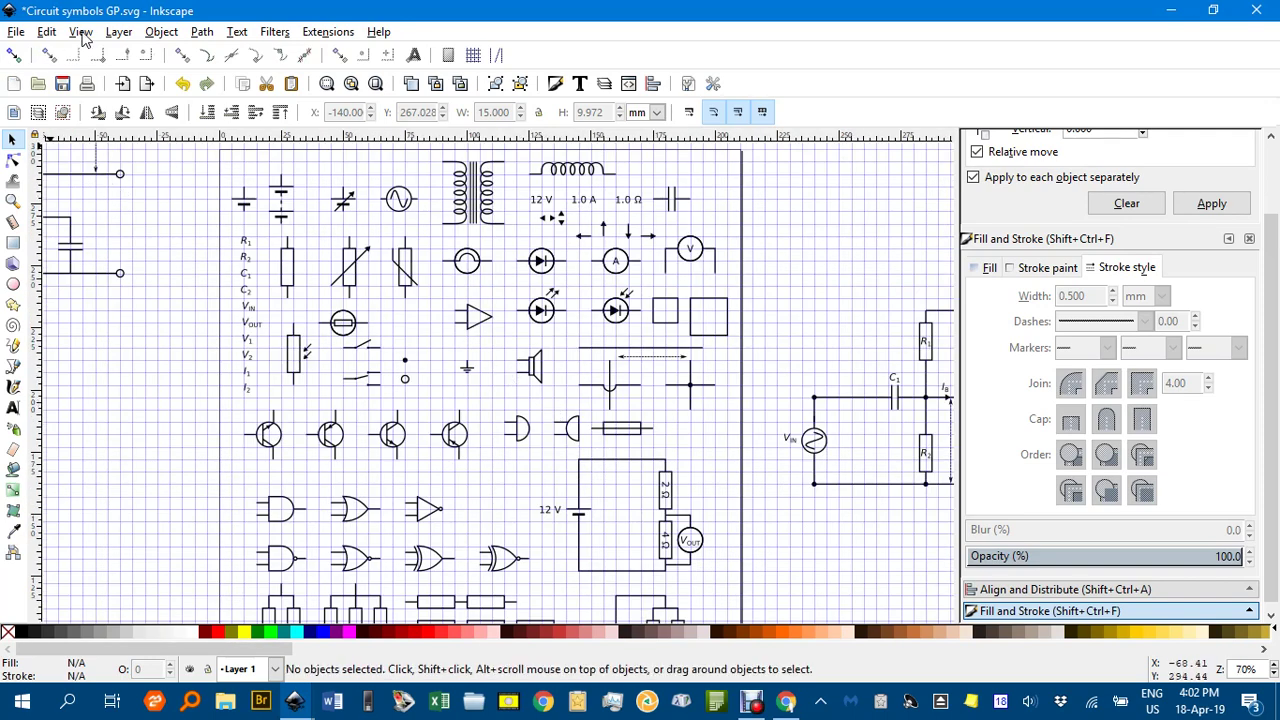
{"action": "left_click", "coordinate": [81, 33]}
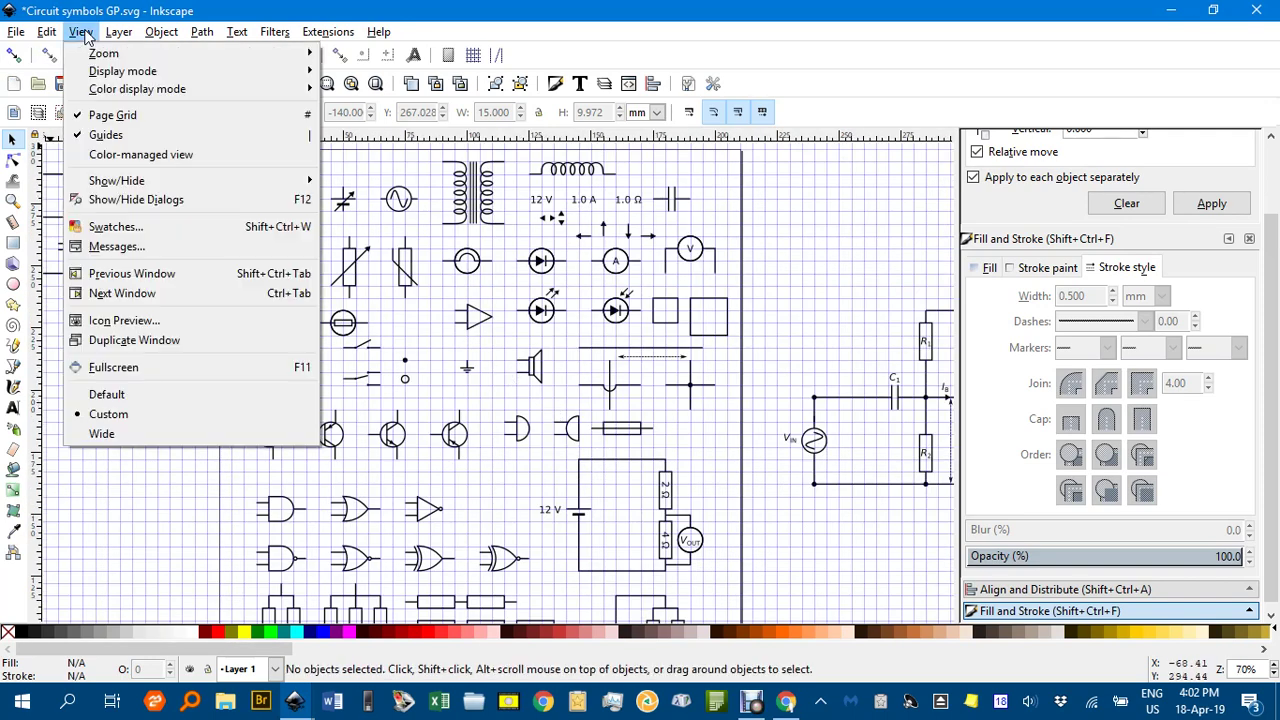
Step: Switch off the page grid and scroll over the symbol sheet and schematic on plain white
{"action": "left_click", "coordinate": [112, 115]}
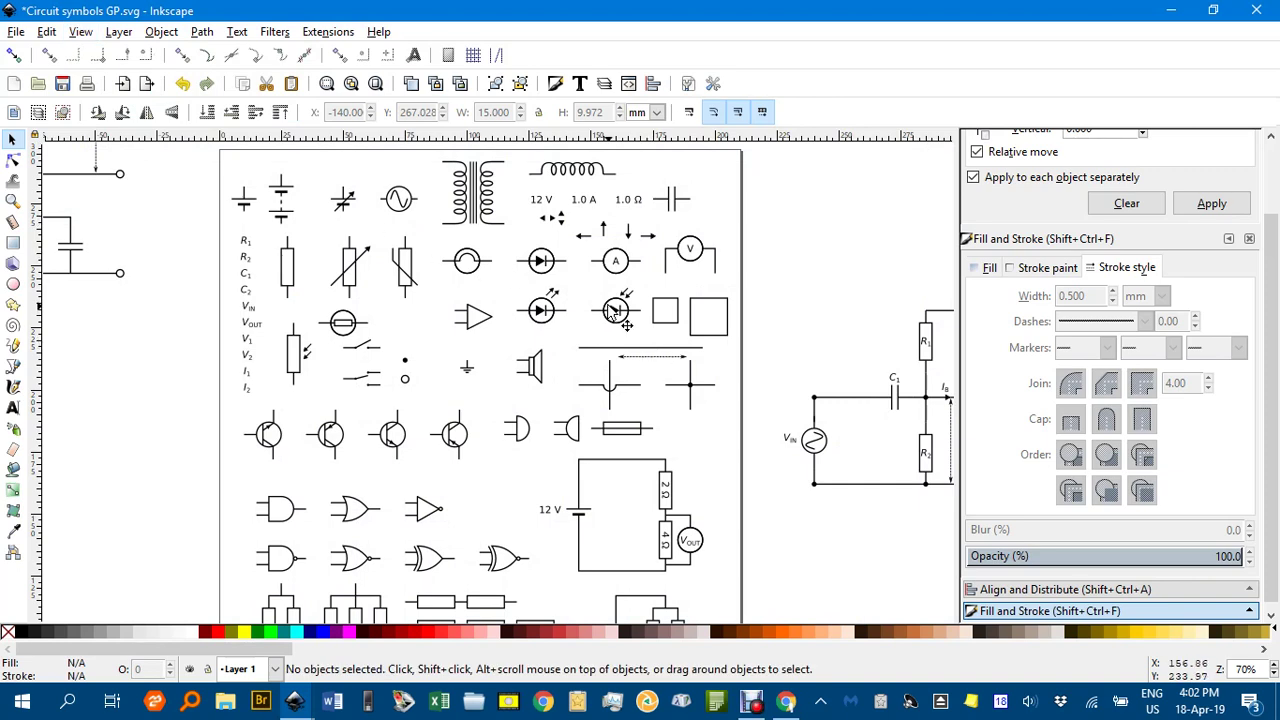
{"action": "scroll", "coordinate": [615, 313], "scroll_direction": "down", "scroll_amount": 8}
{"action": "scroll", "coordinate": [617, 313], "scroll_direction": "up", "scroll_amount": 8}
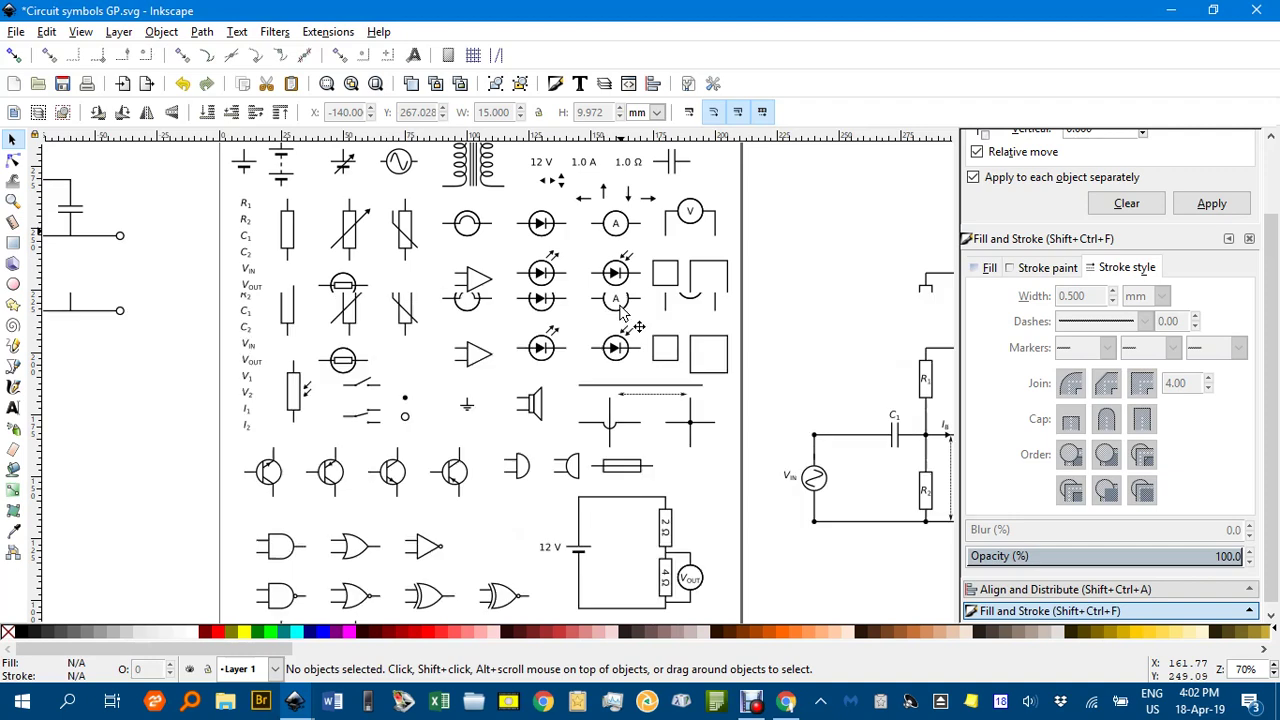
{"action": "scroll", "coordinate": [620, 313], "scroll_direction": "up", "scroll_amount": 2}
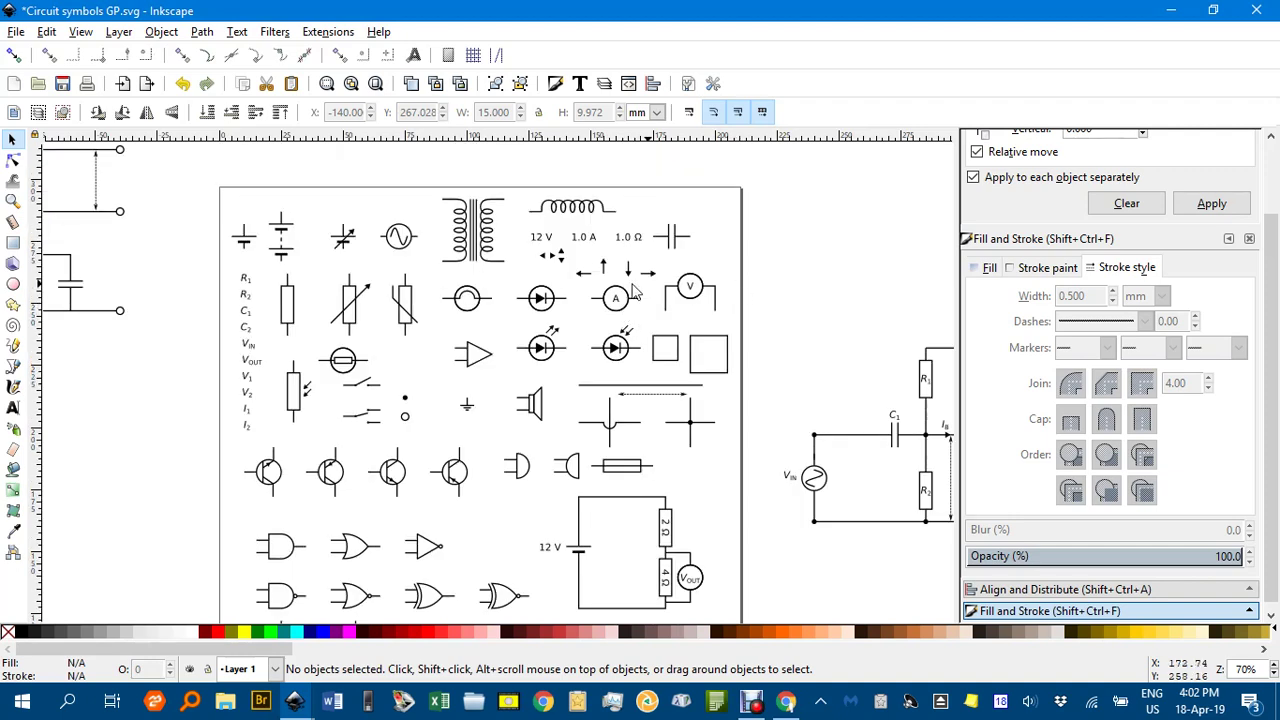